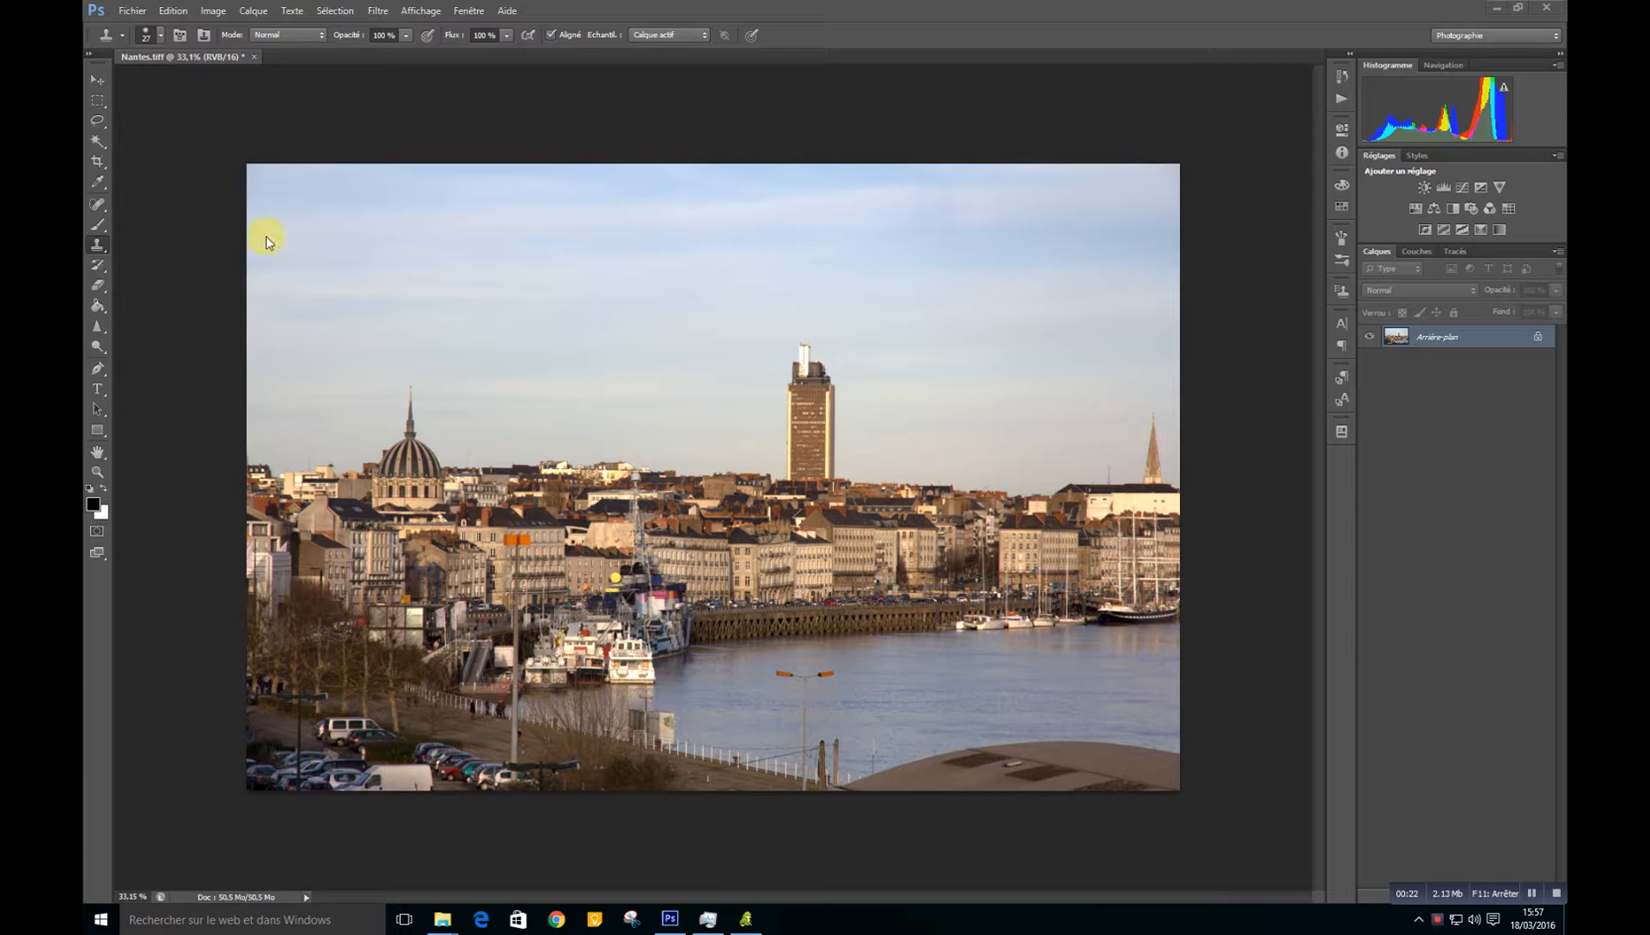
Step: Darken the photo slightly with a Brightness/Contrast adjustment, setting brightness to about -15 and contrast to 2
click(213, 12)
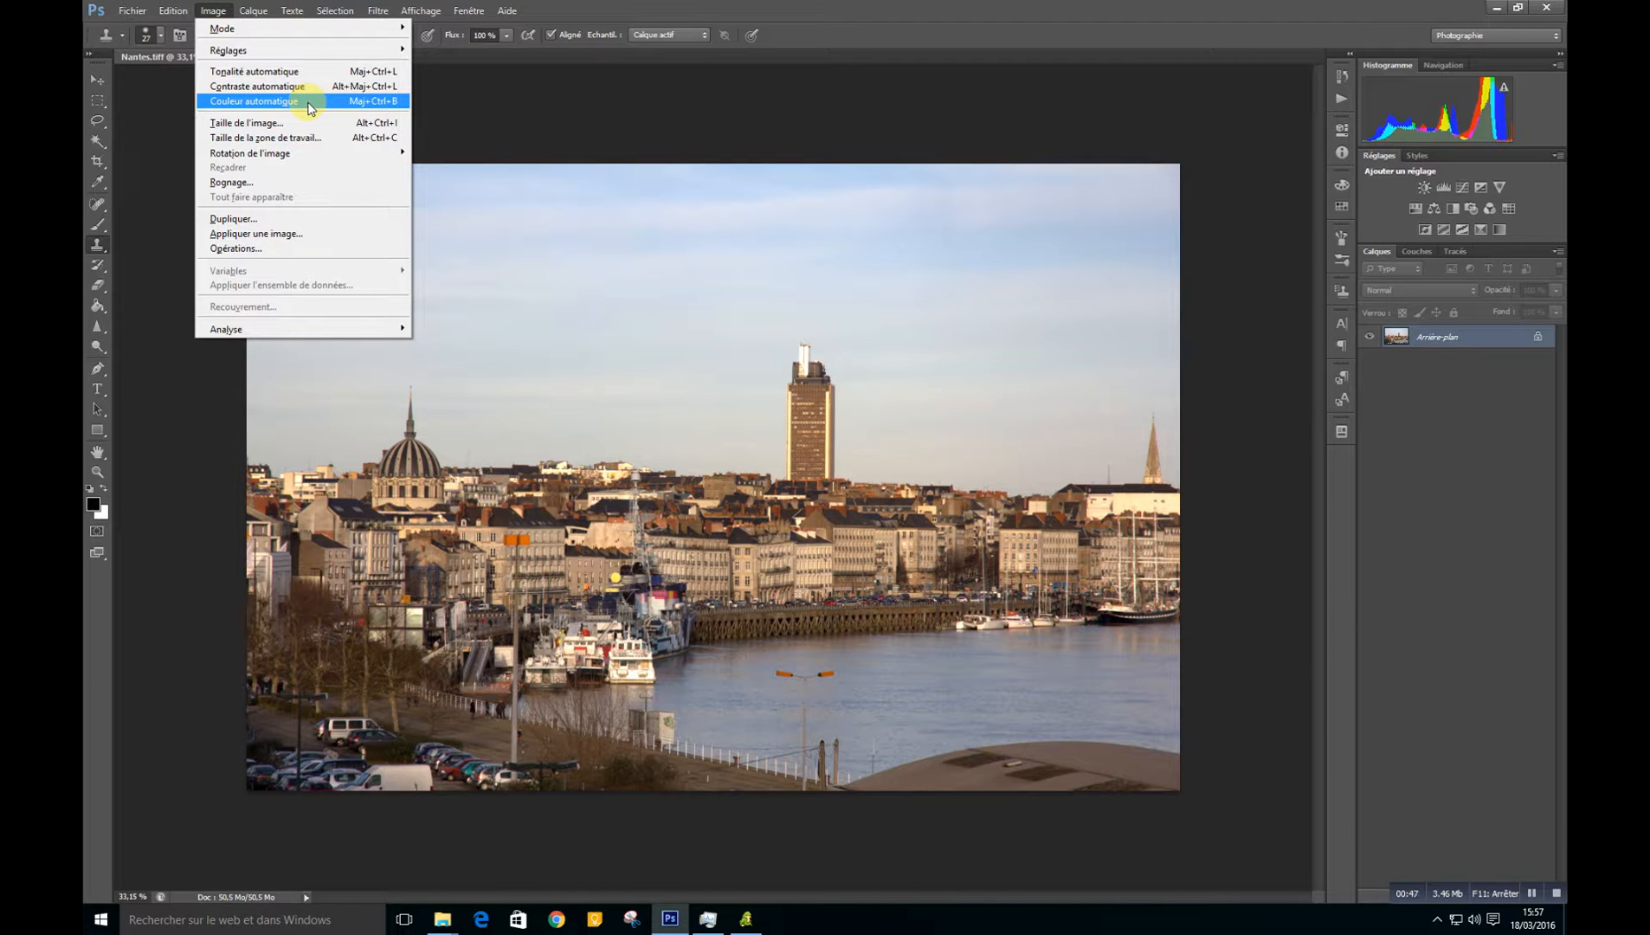
mouse_move(318, 57)
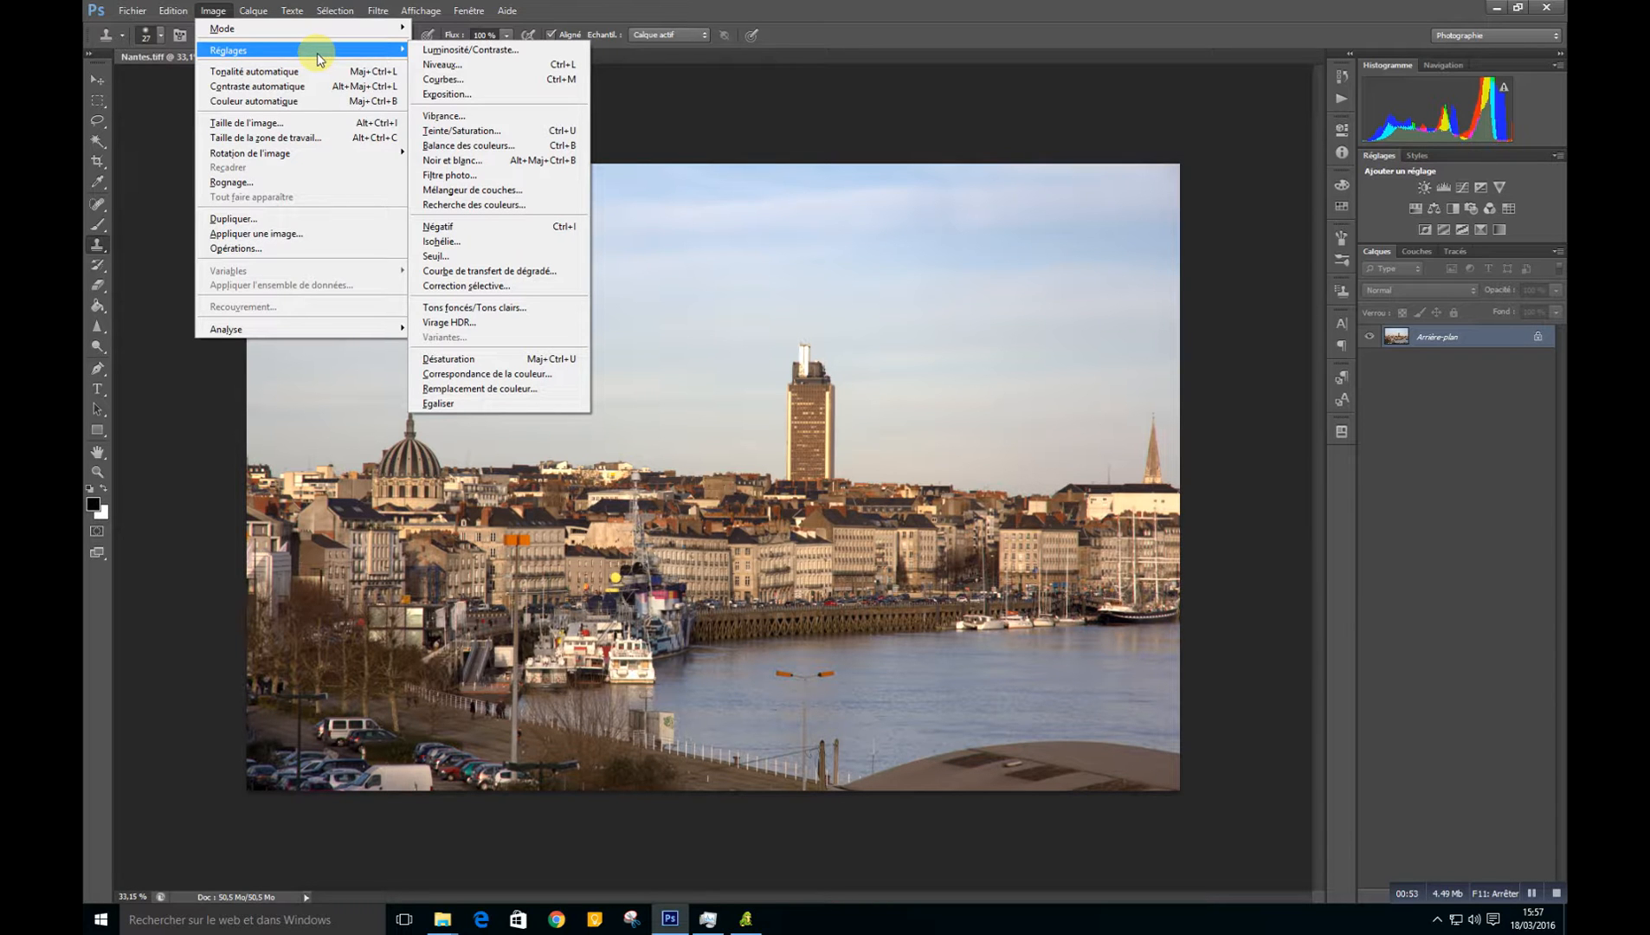
click(326, 57)
click(327, 57)
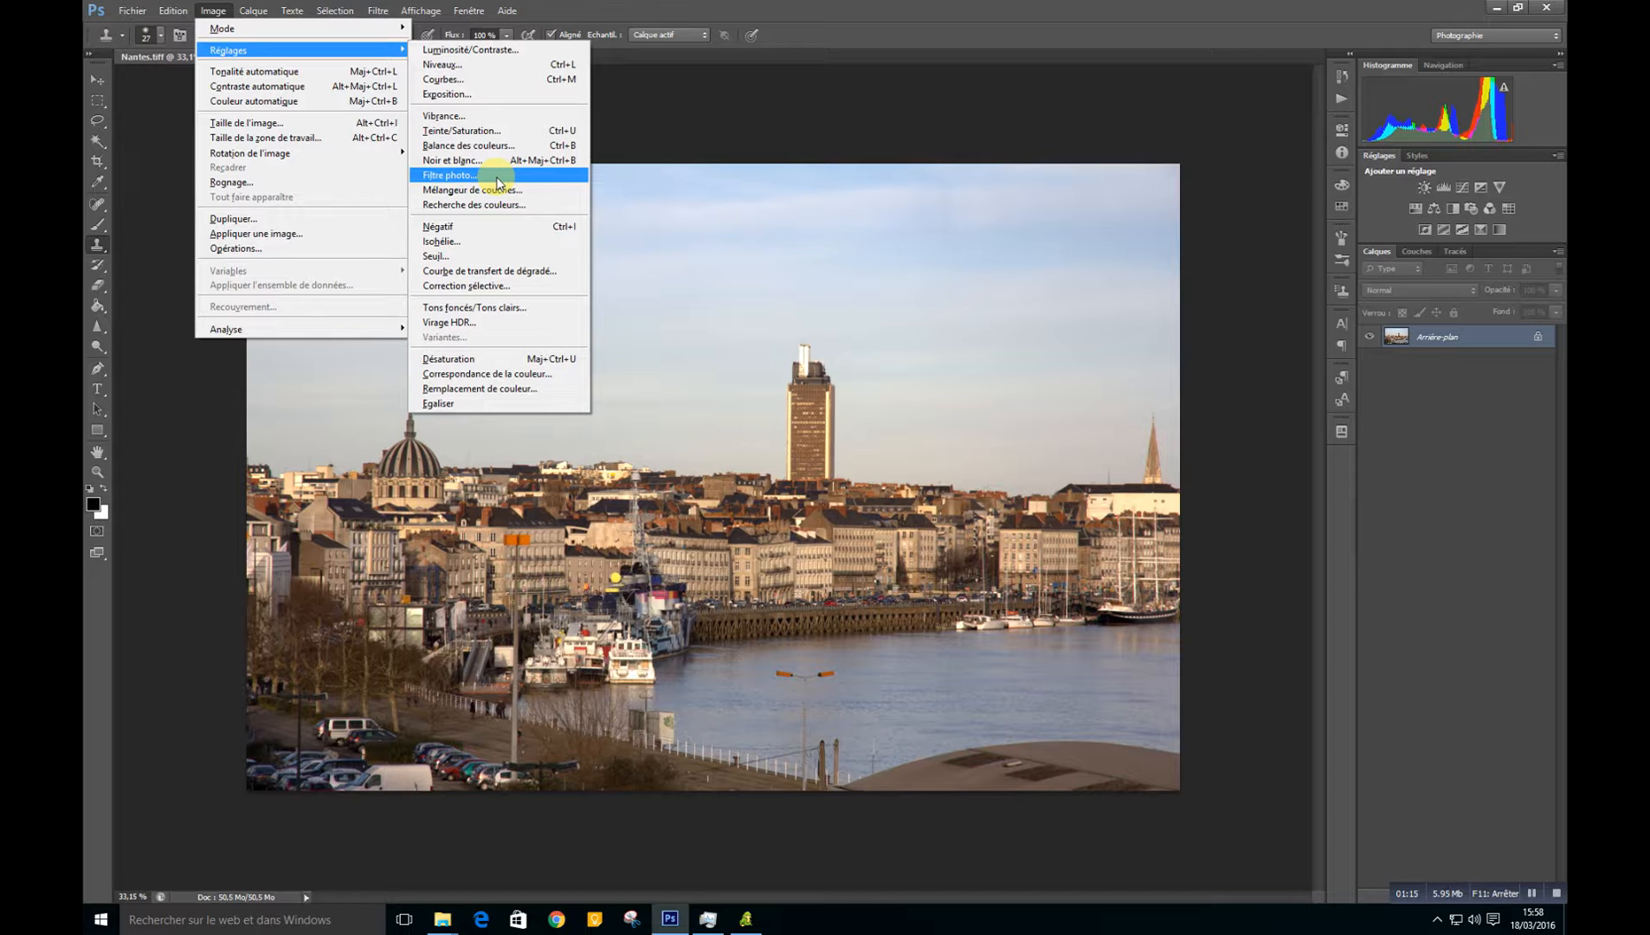
click(497, 52)
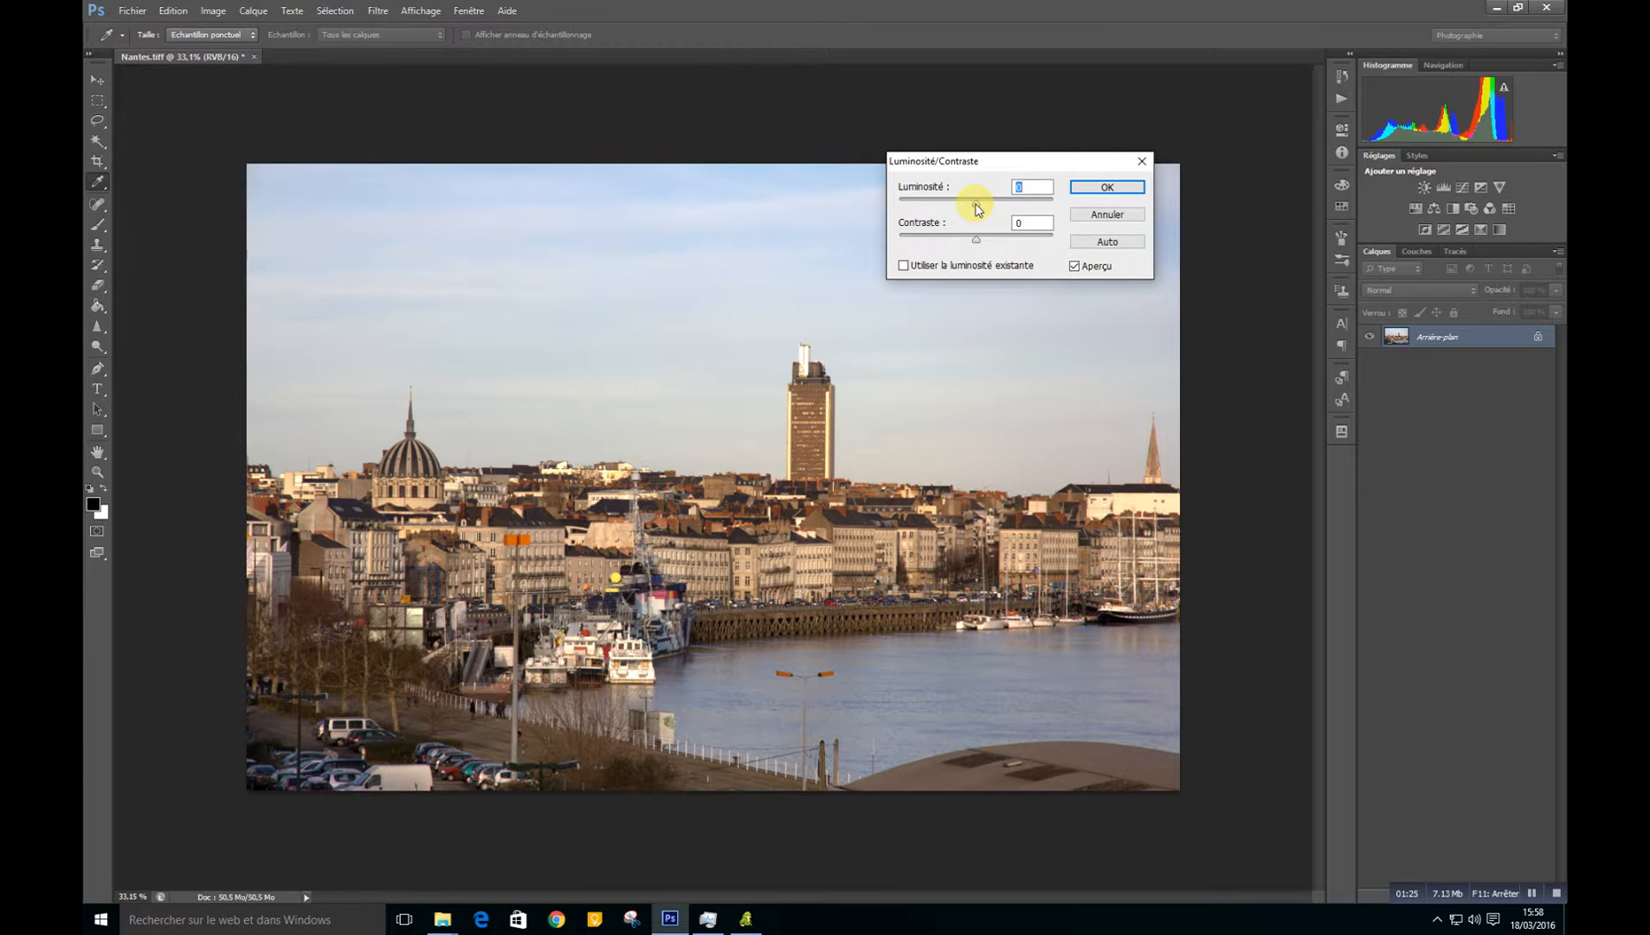
drag(976, 162, 995, 242)
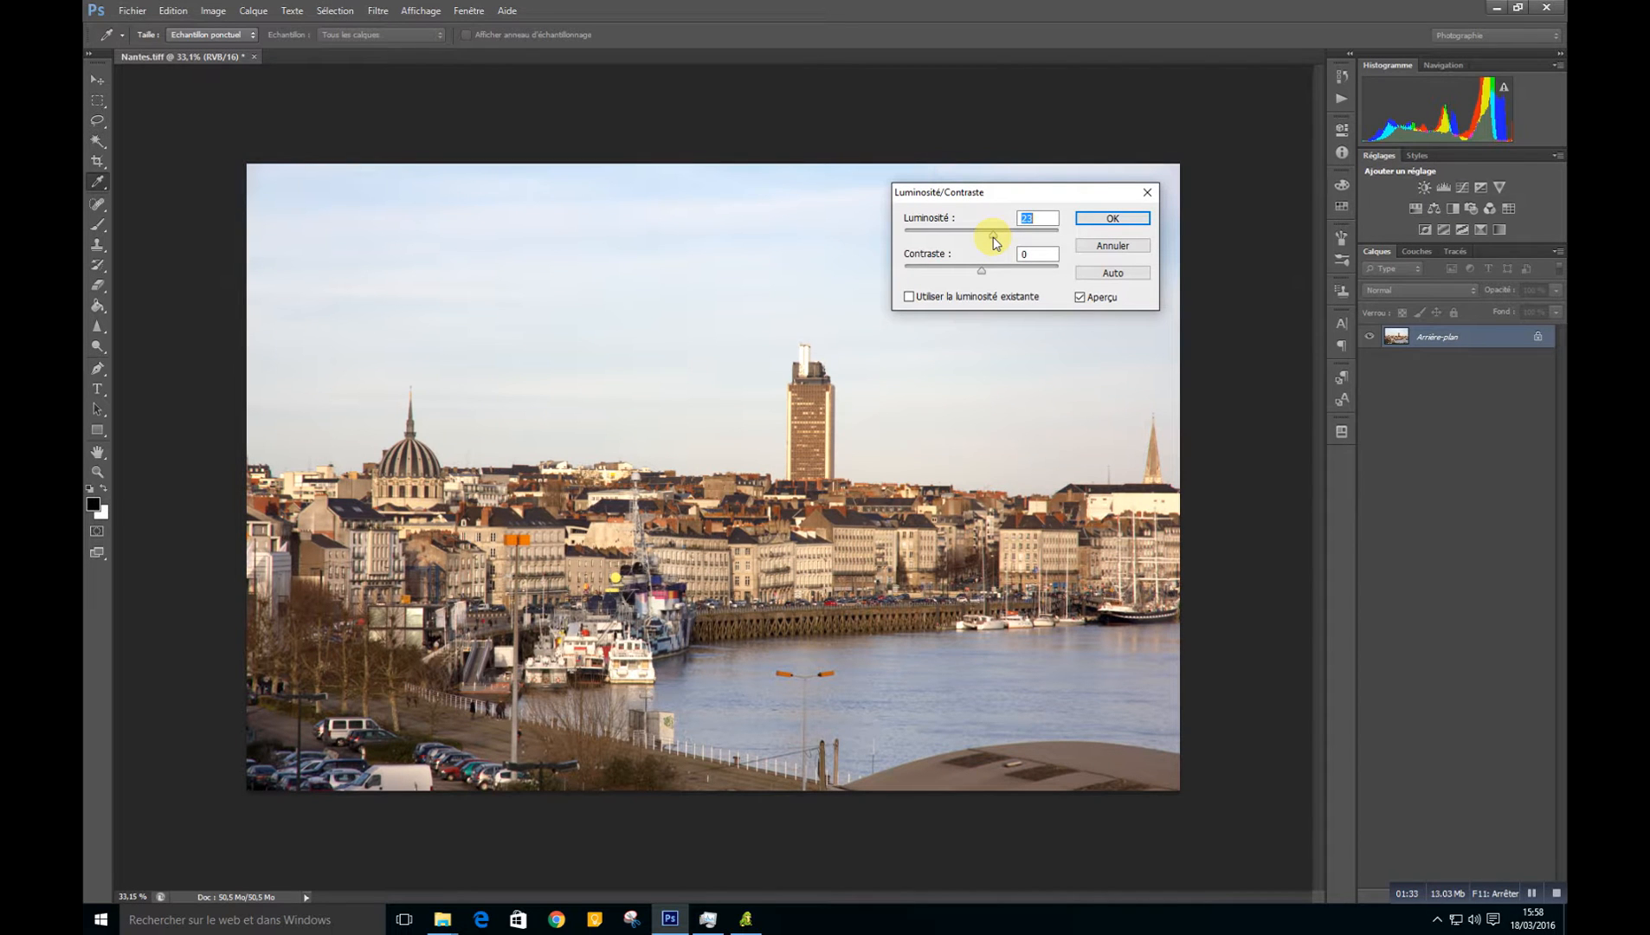
drag(996, 243, 958, 241)
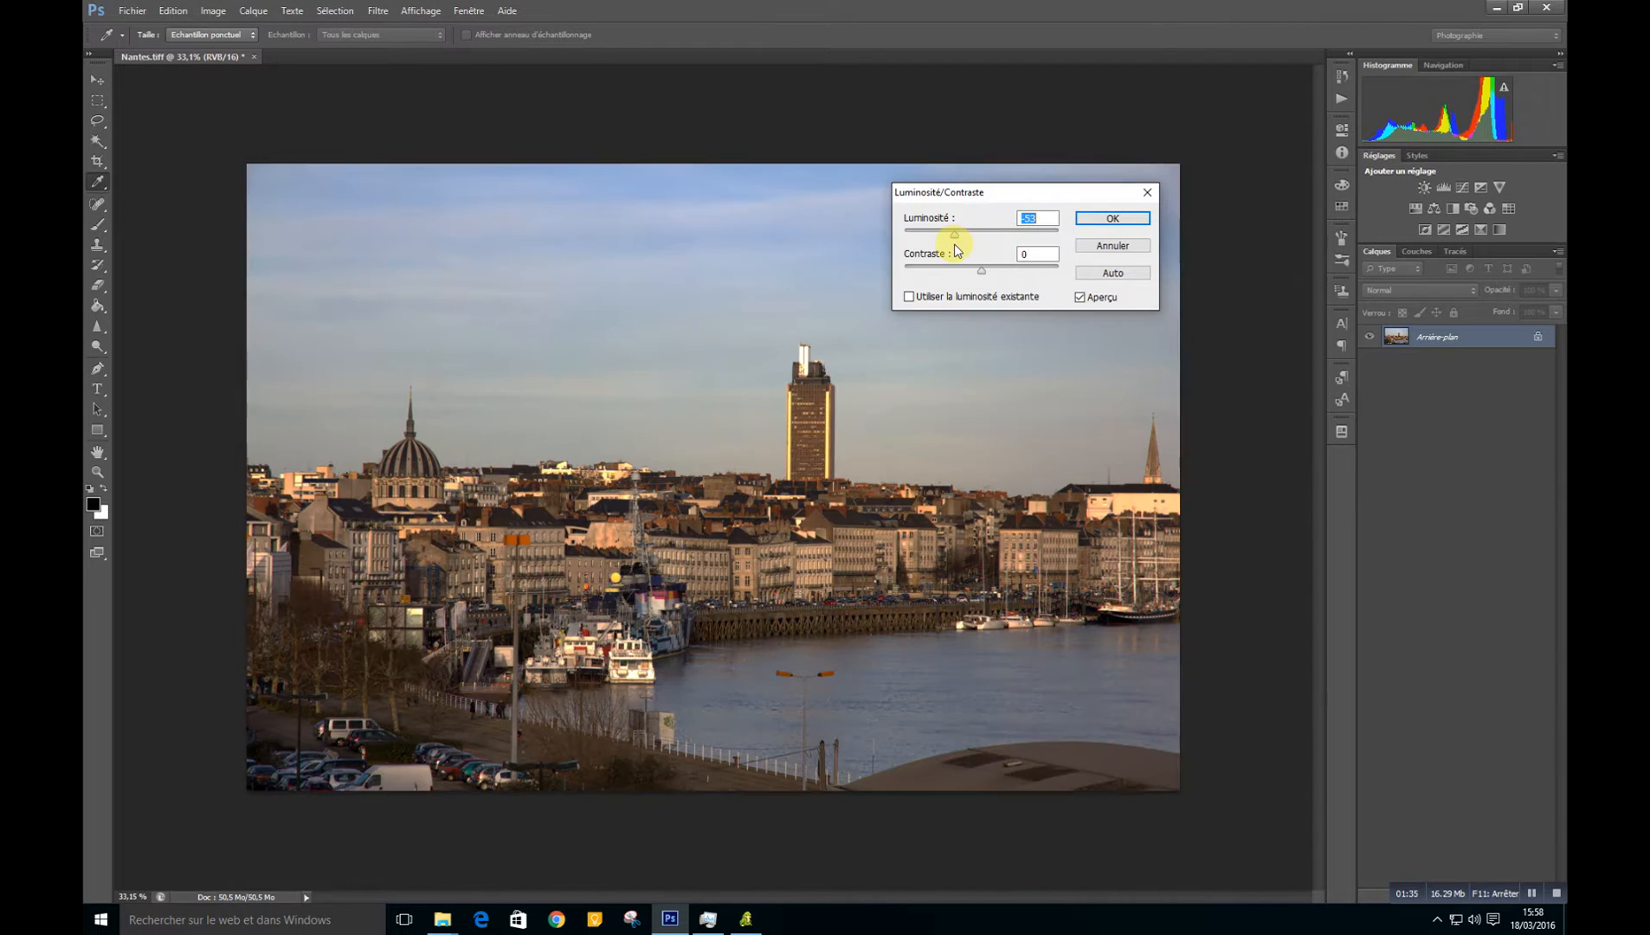
drag(986, 269, 973, 307)
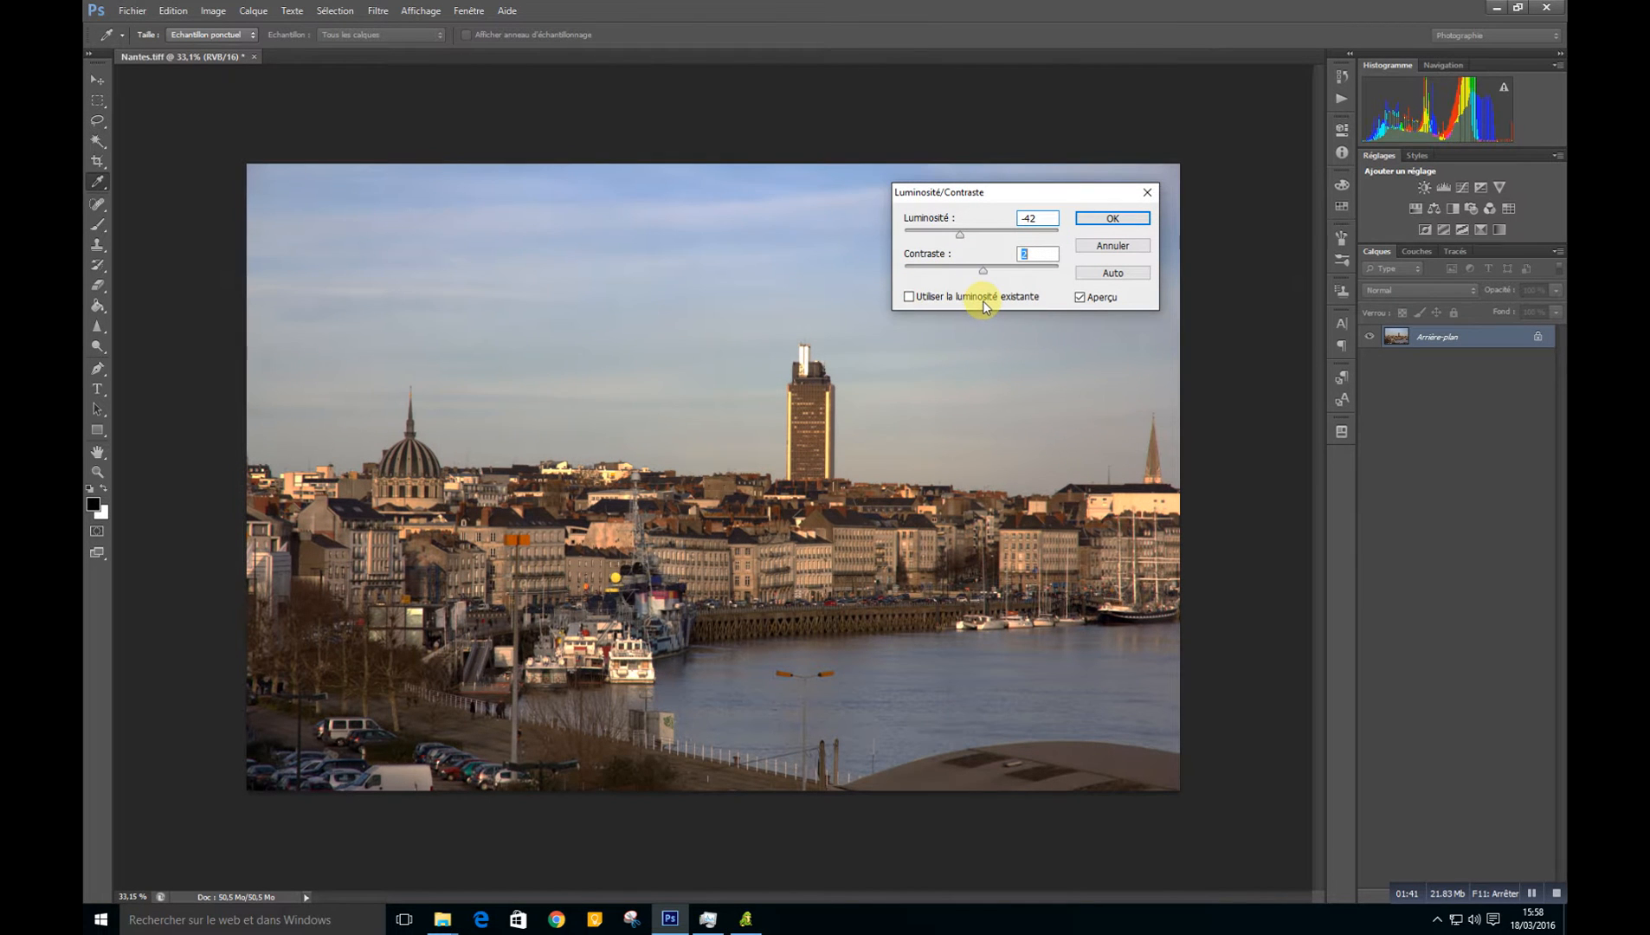
drag(959, 234, 975, 242)
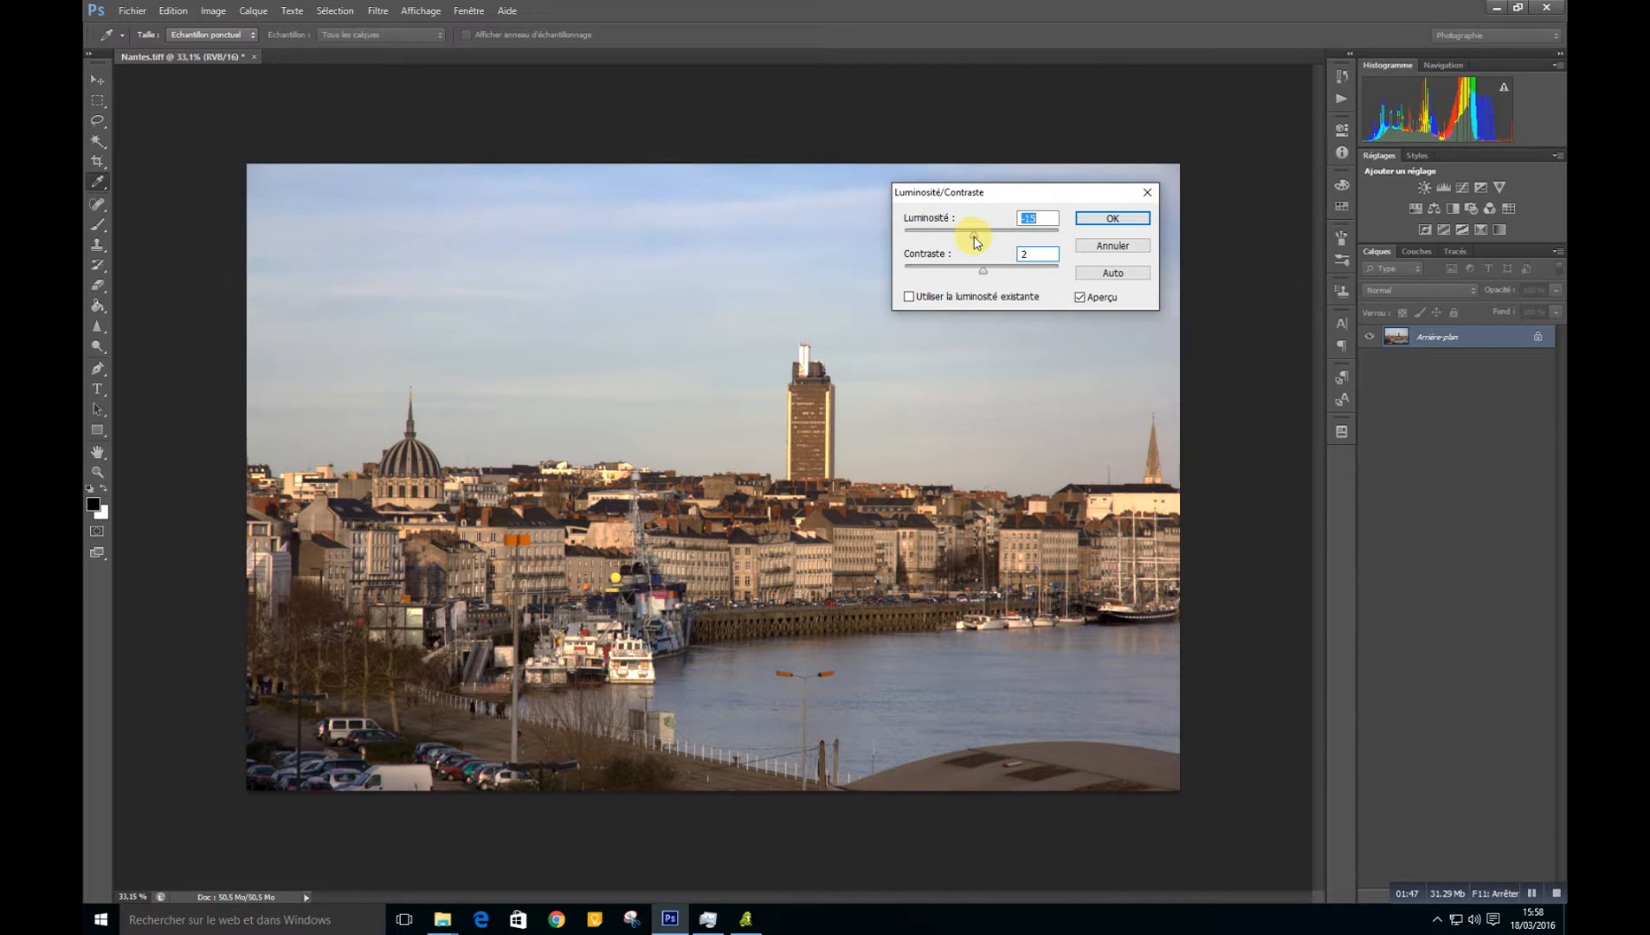
click(1095, 221)
key(s)
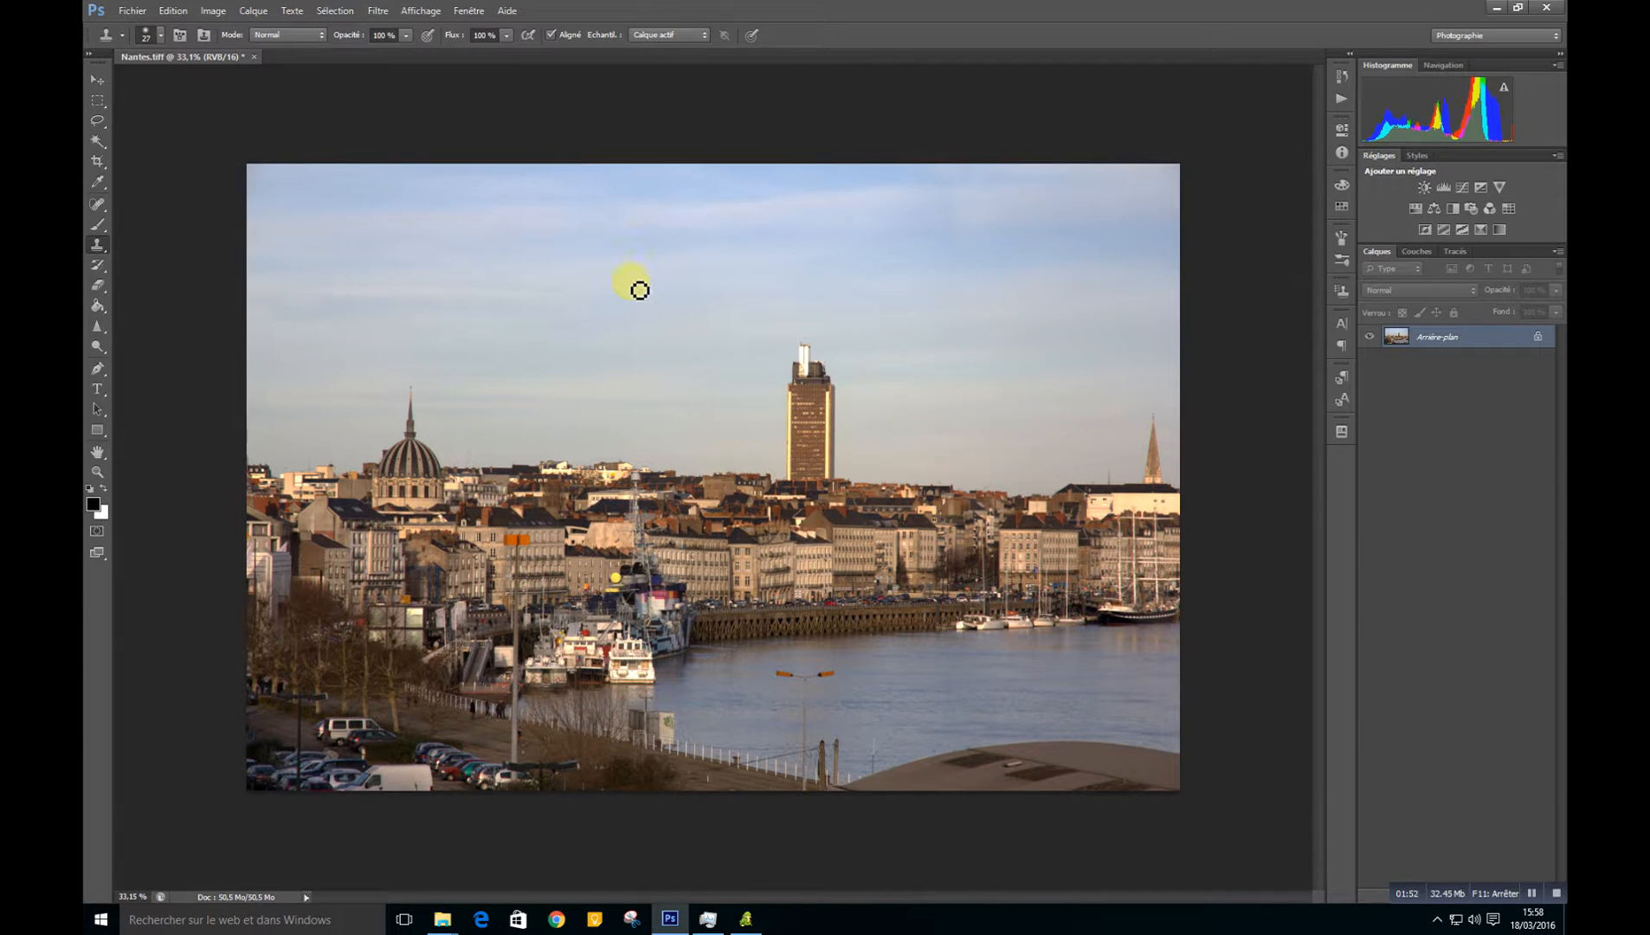
Step: Open the image size settings and switch the pixel dimensions' unit to percent
click(215, 11)
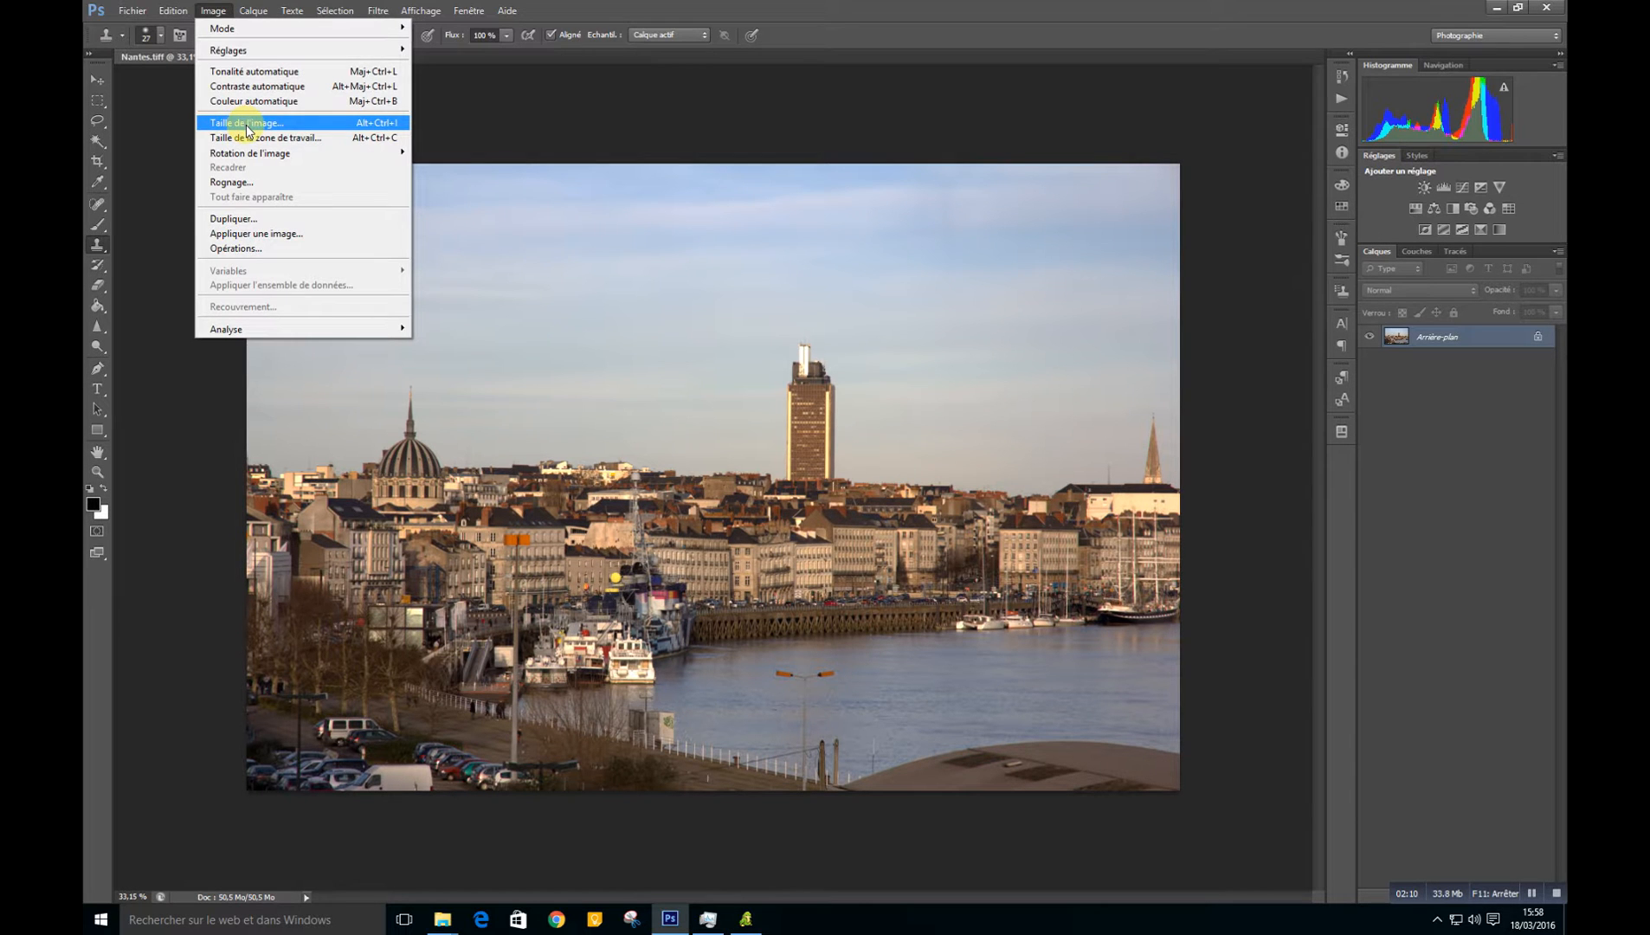
click(248, 127)
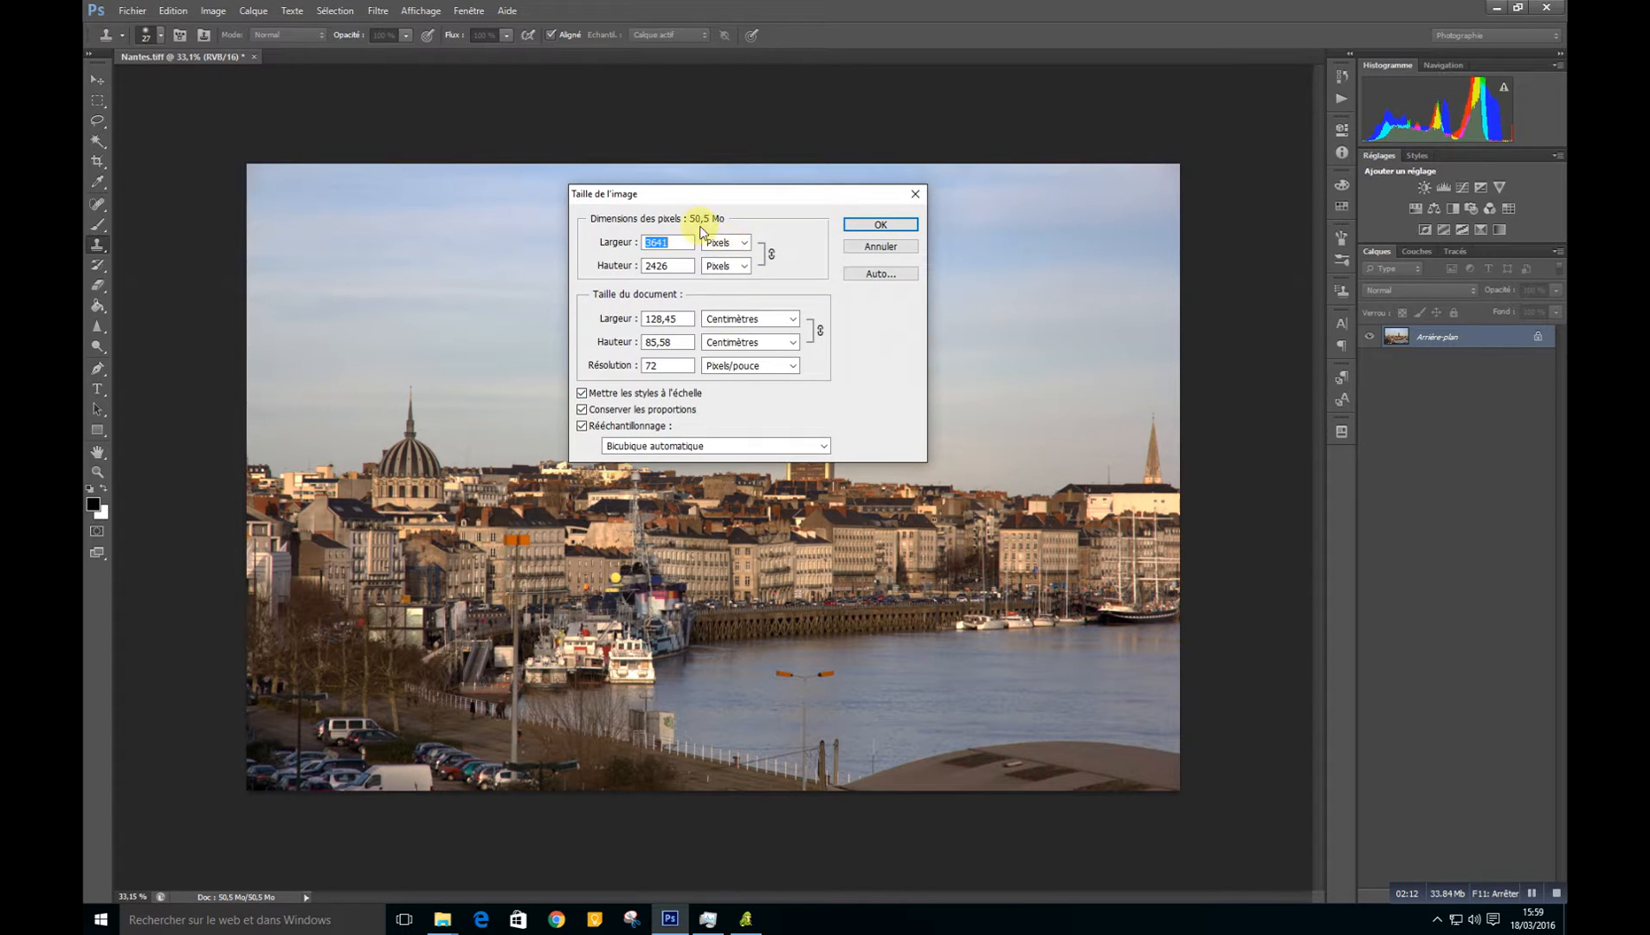
drag(679, 204, 951, 225)
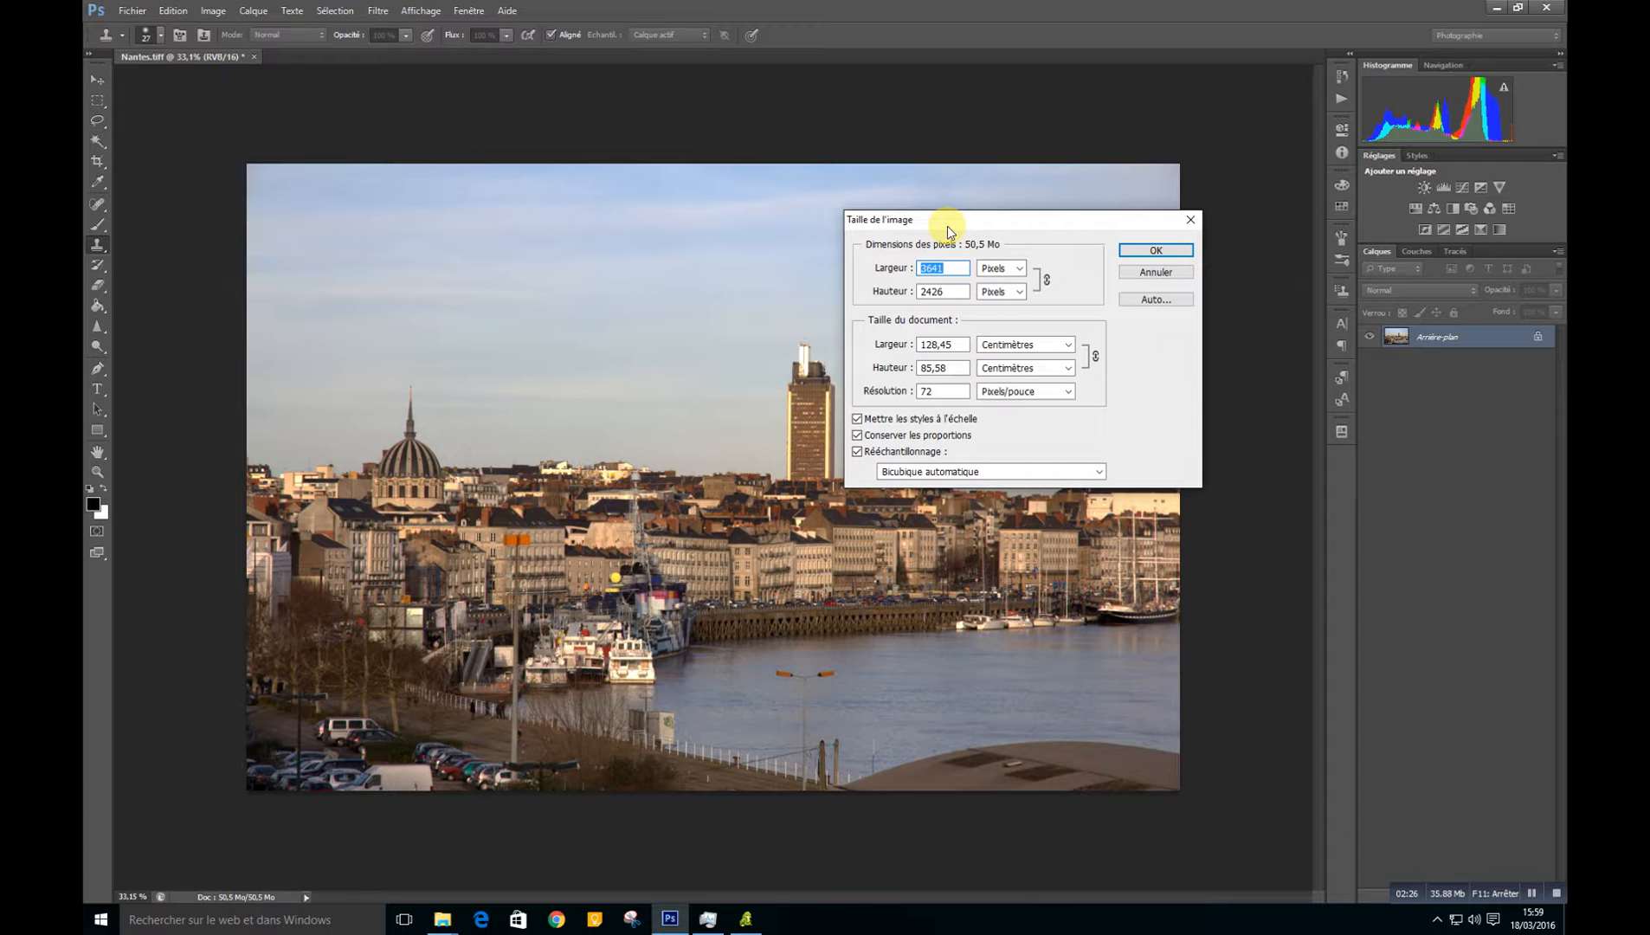
drag(949, 232, 962, 189)
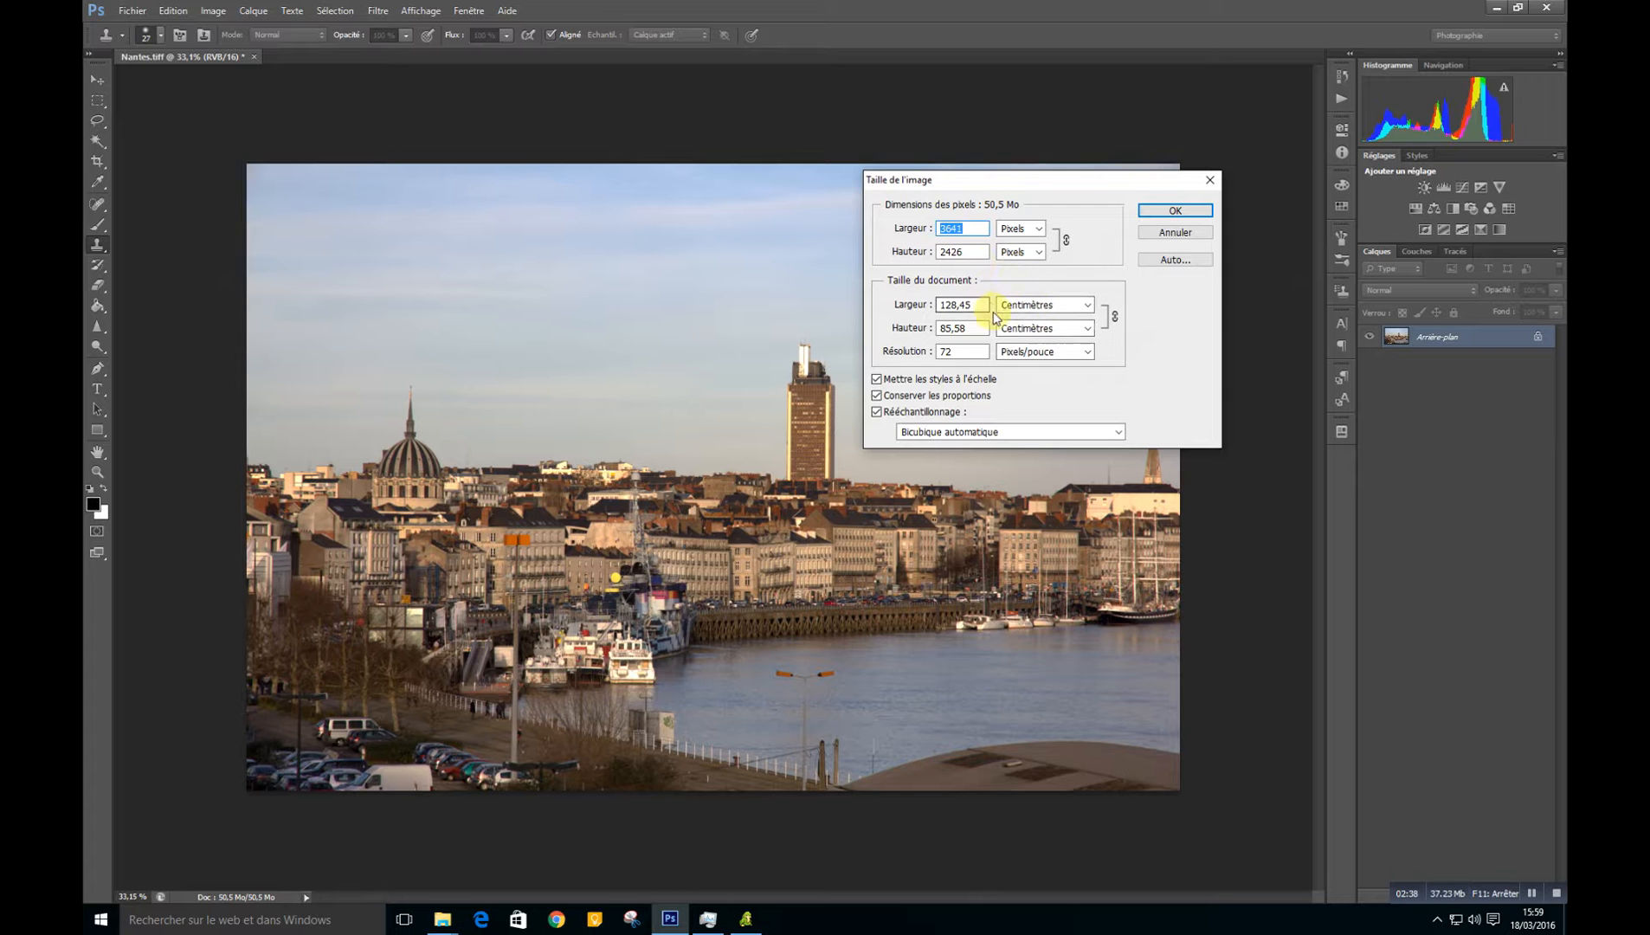
click(1025, 304)
click(1024, 309)
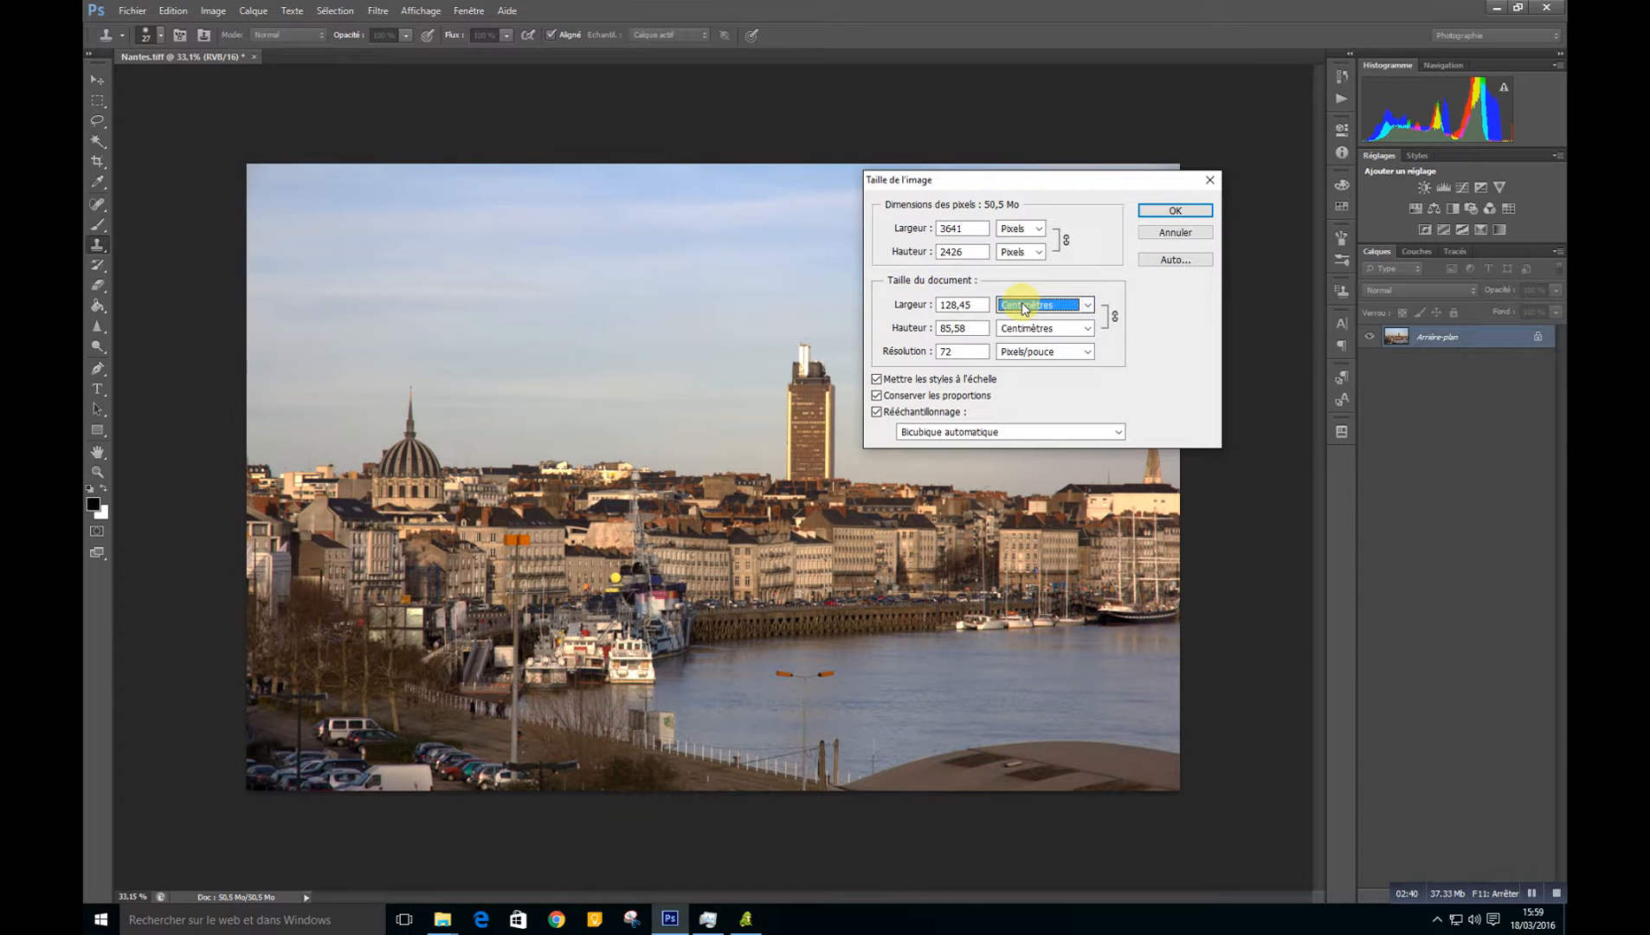
click(1025, 307)
click(1025, 306)
click(1021, 230)
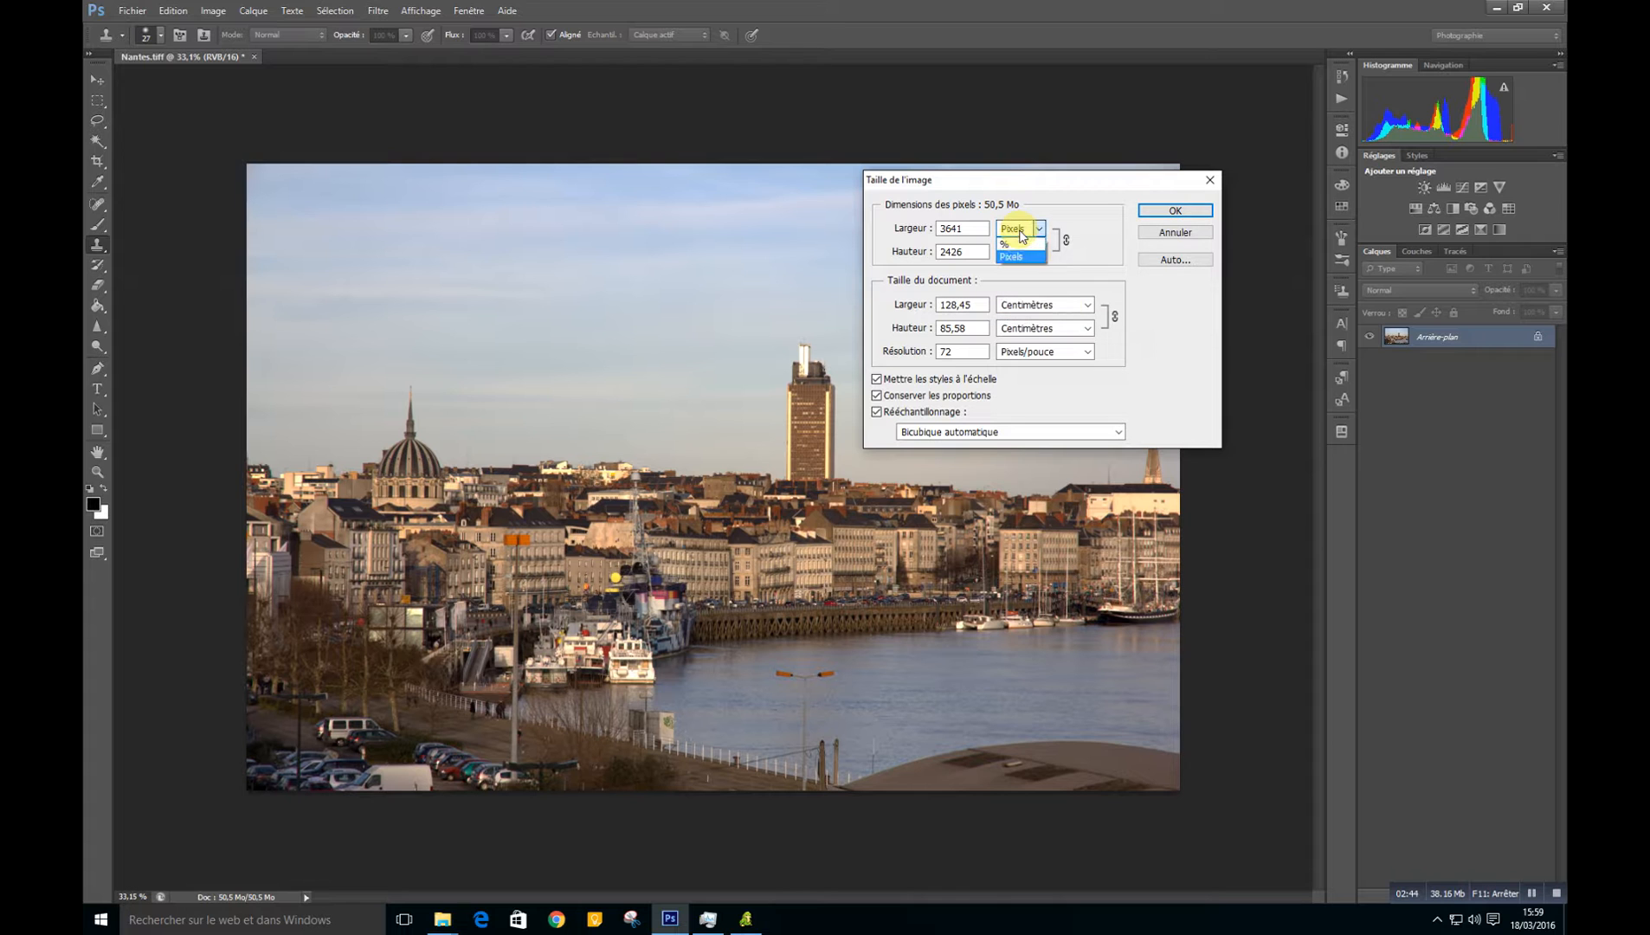
click(1017, 247)
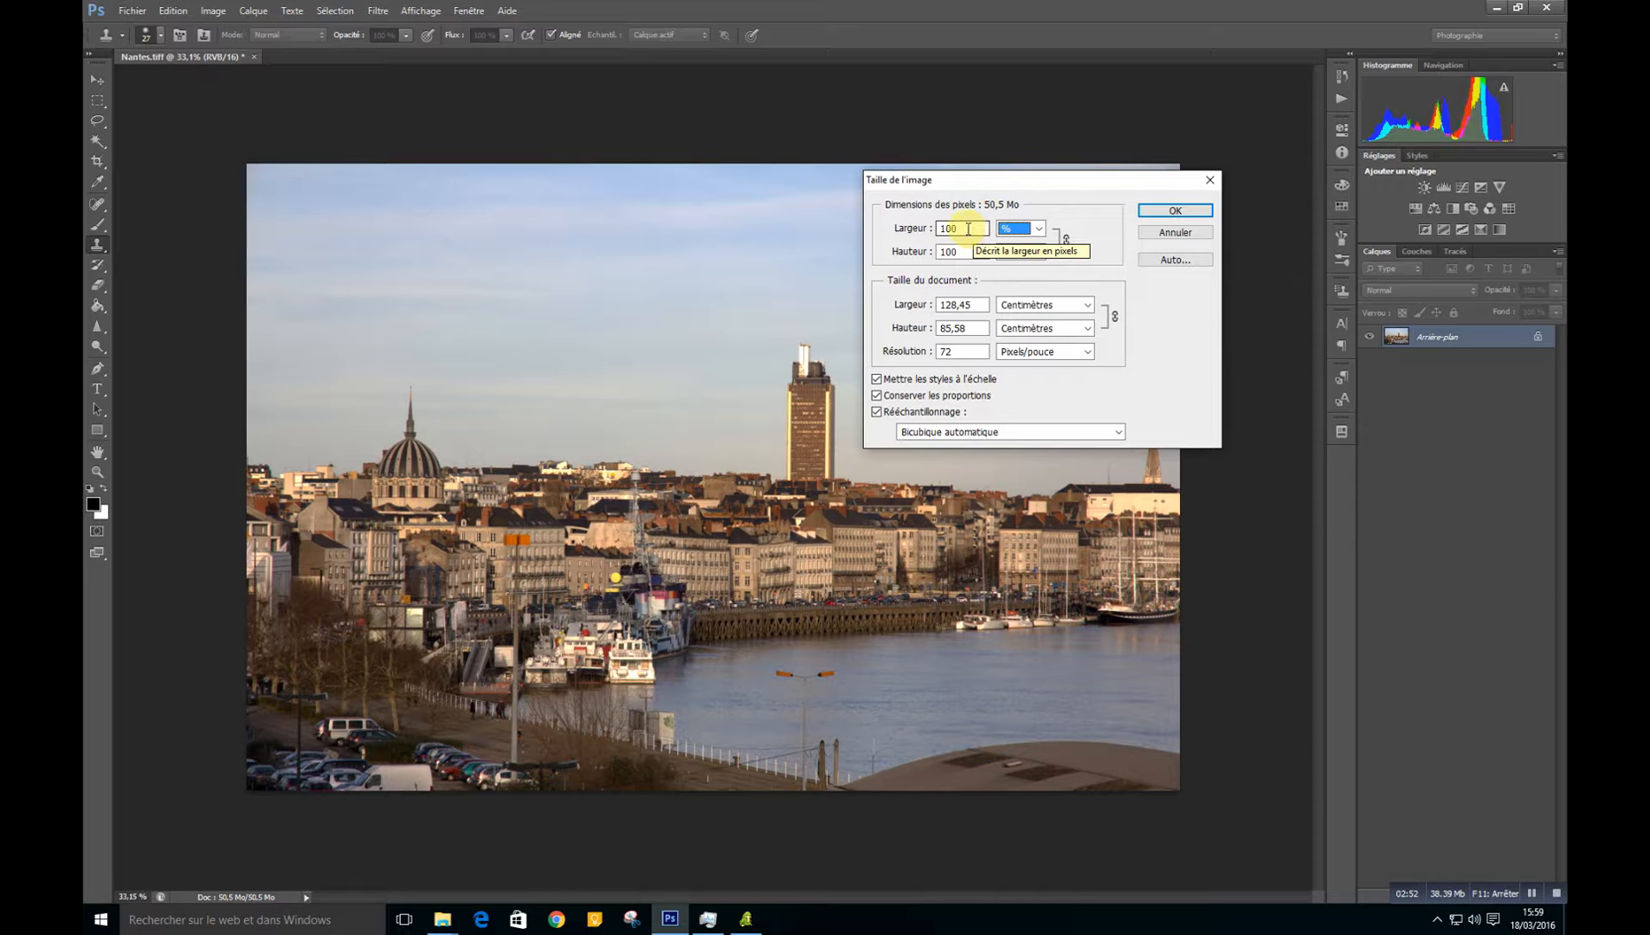
Step: Resize the image proportionally to 70% of its width and height
click(910, 229)
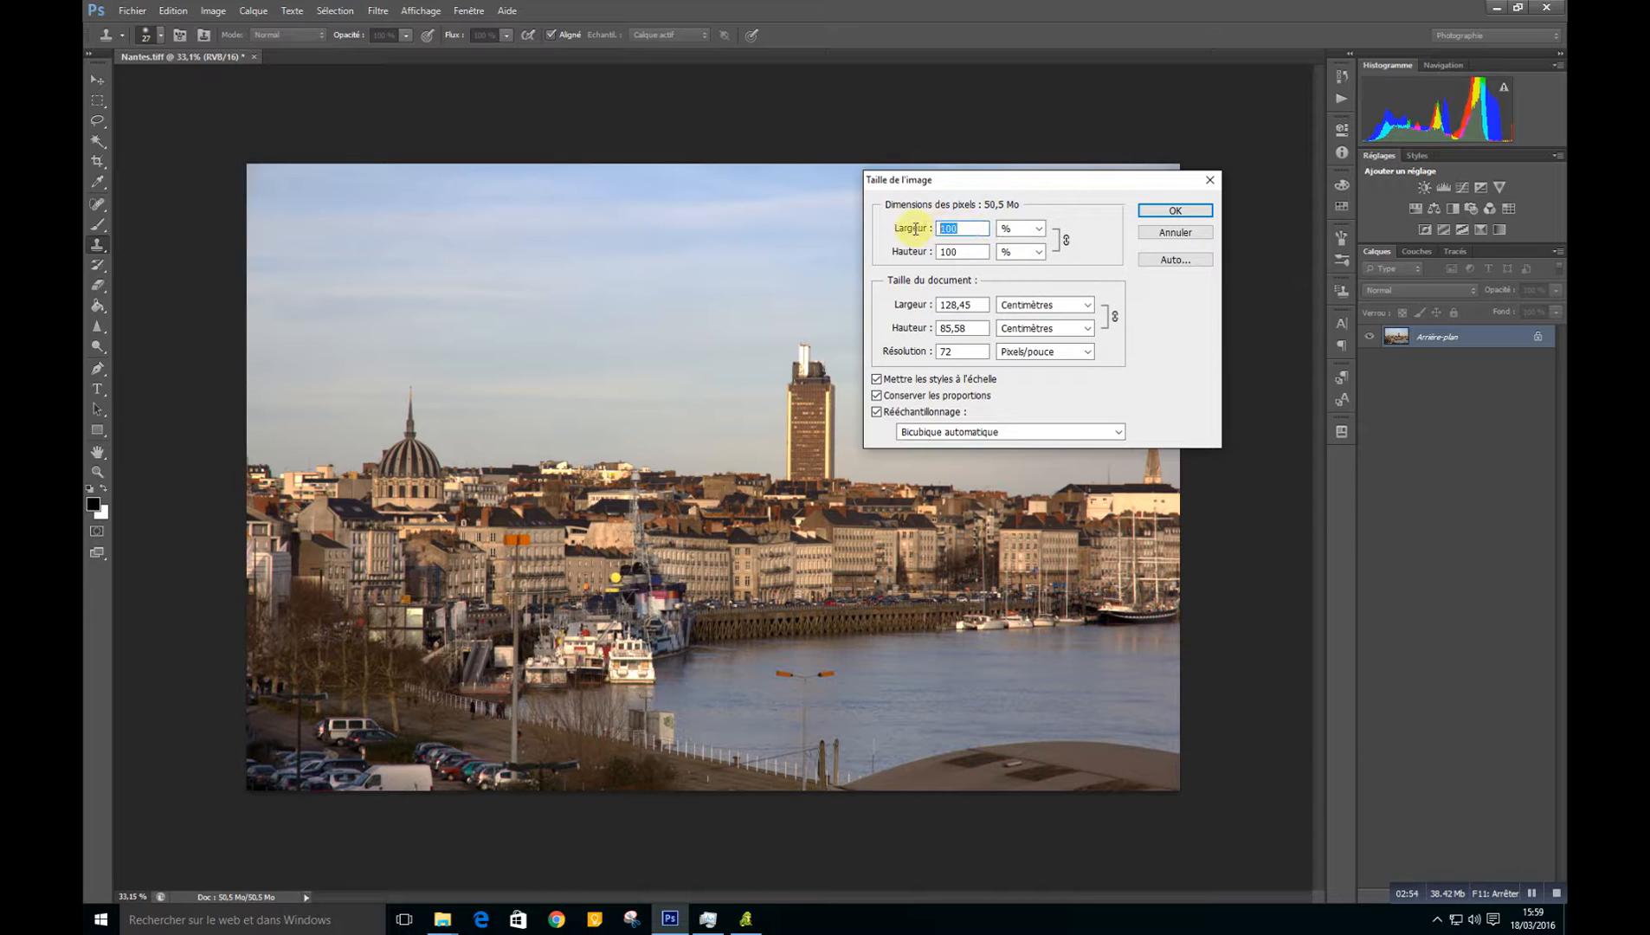
text(70)
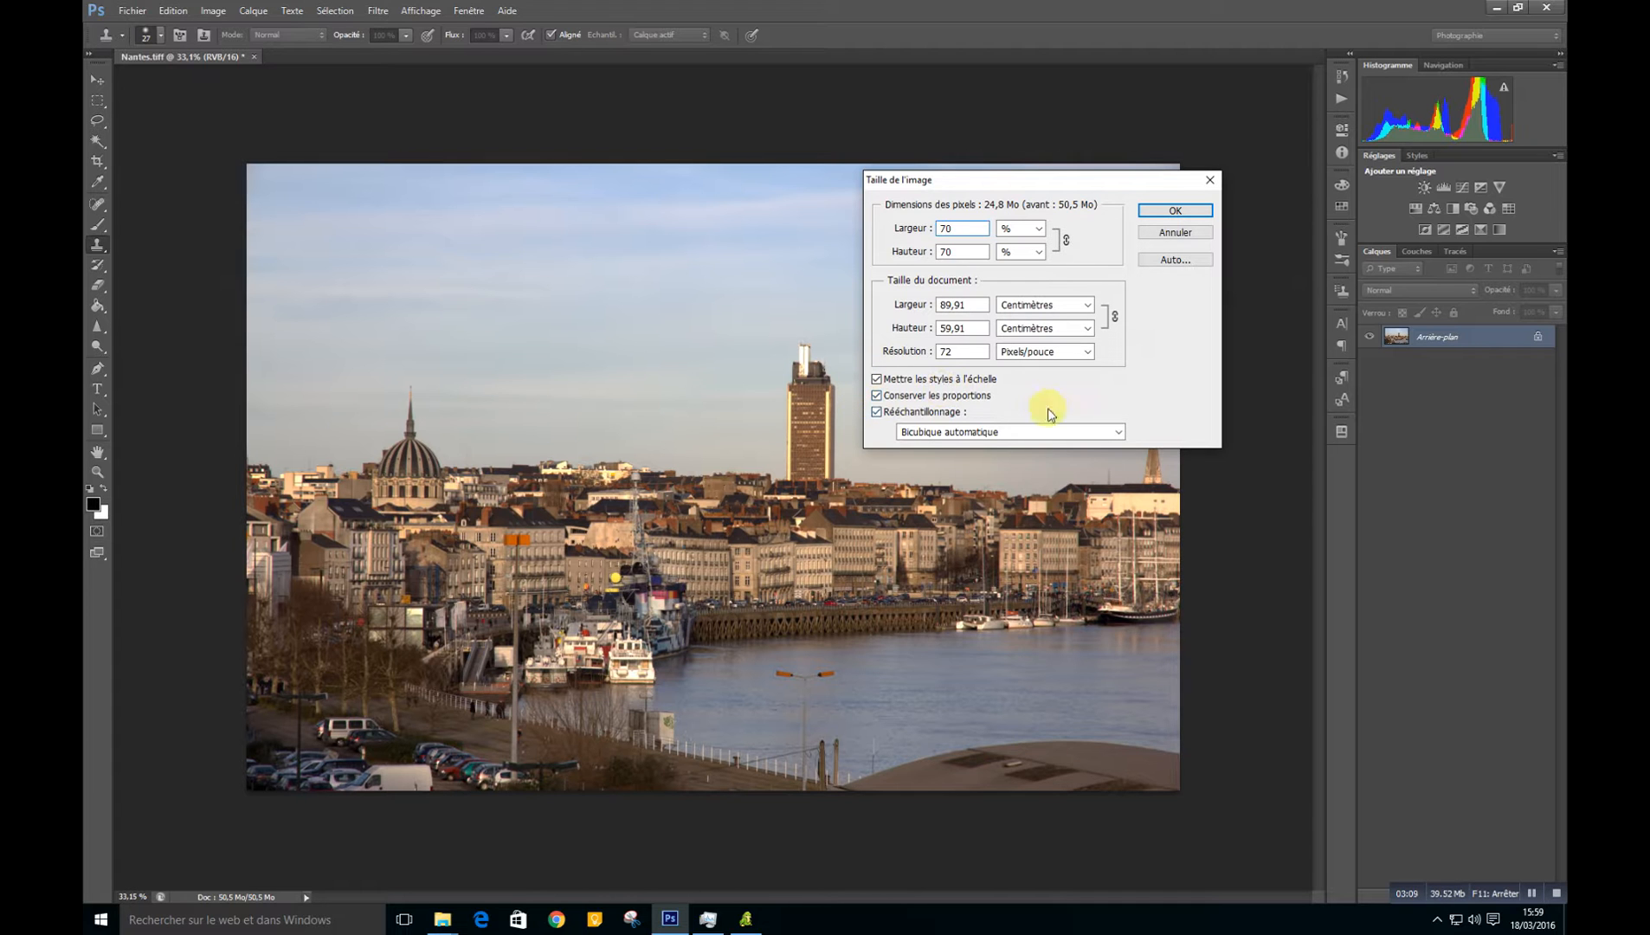
click(1161, 214)
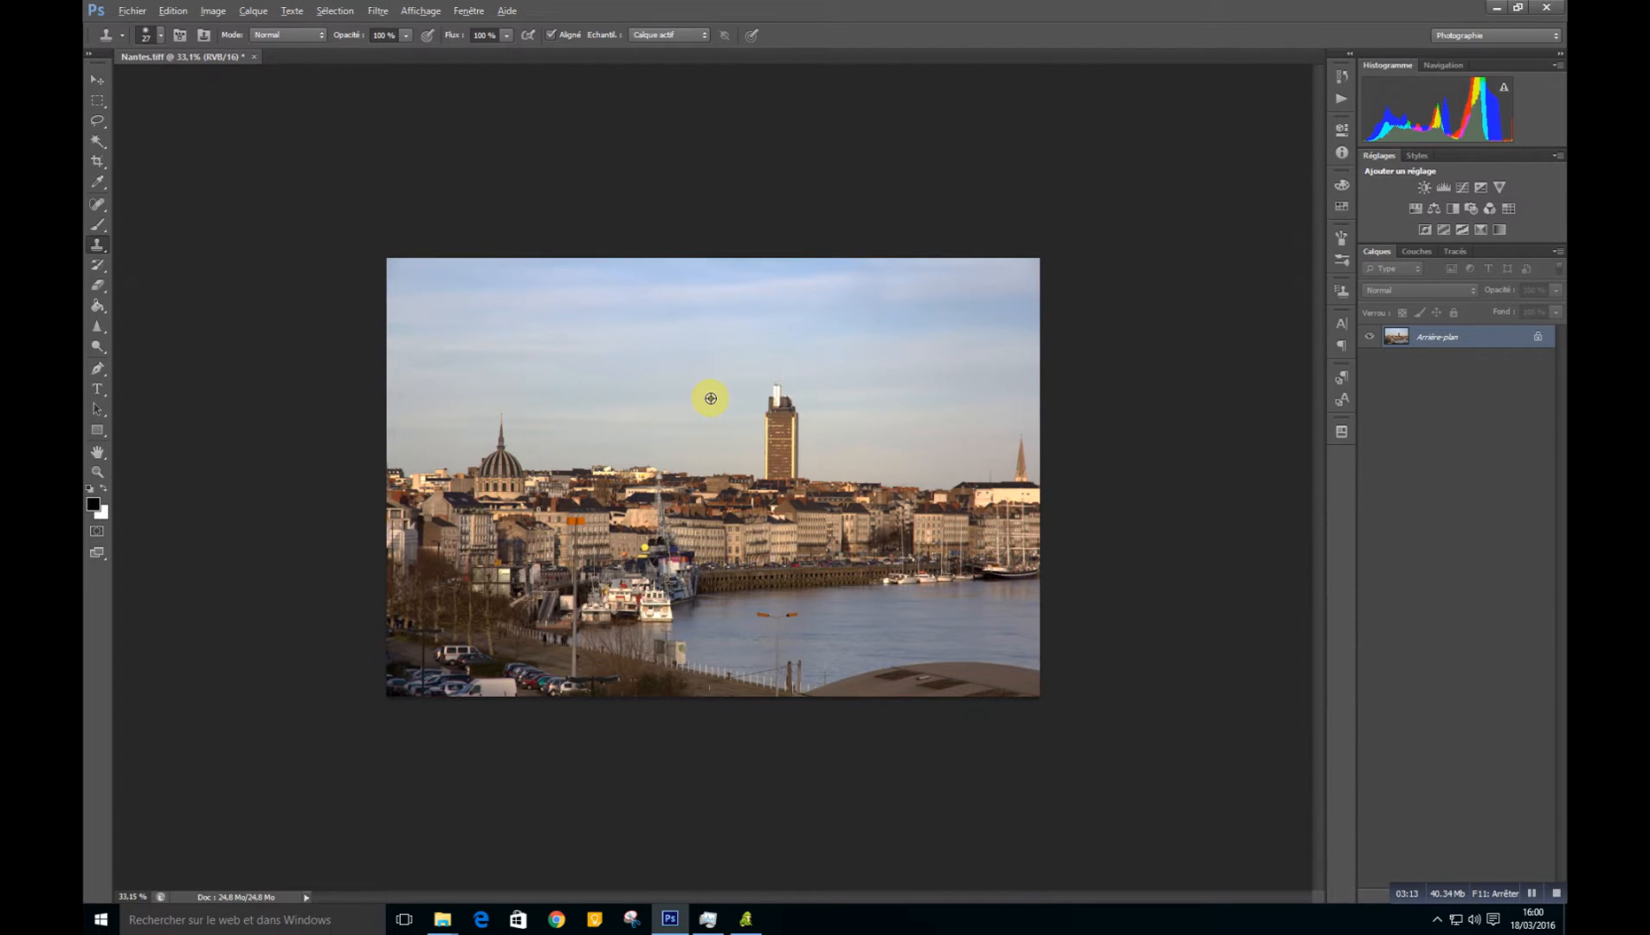
Step: Examine the resized photo's detail around the quayside buildings at high magnification, and return to the whole image
scroll(719, 407, up, 3)
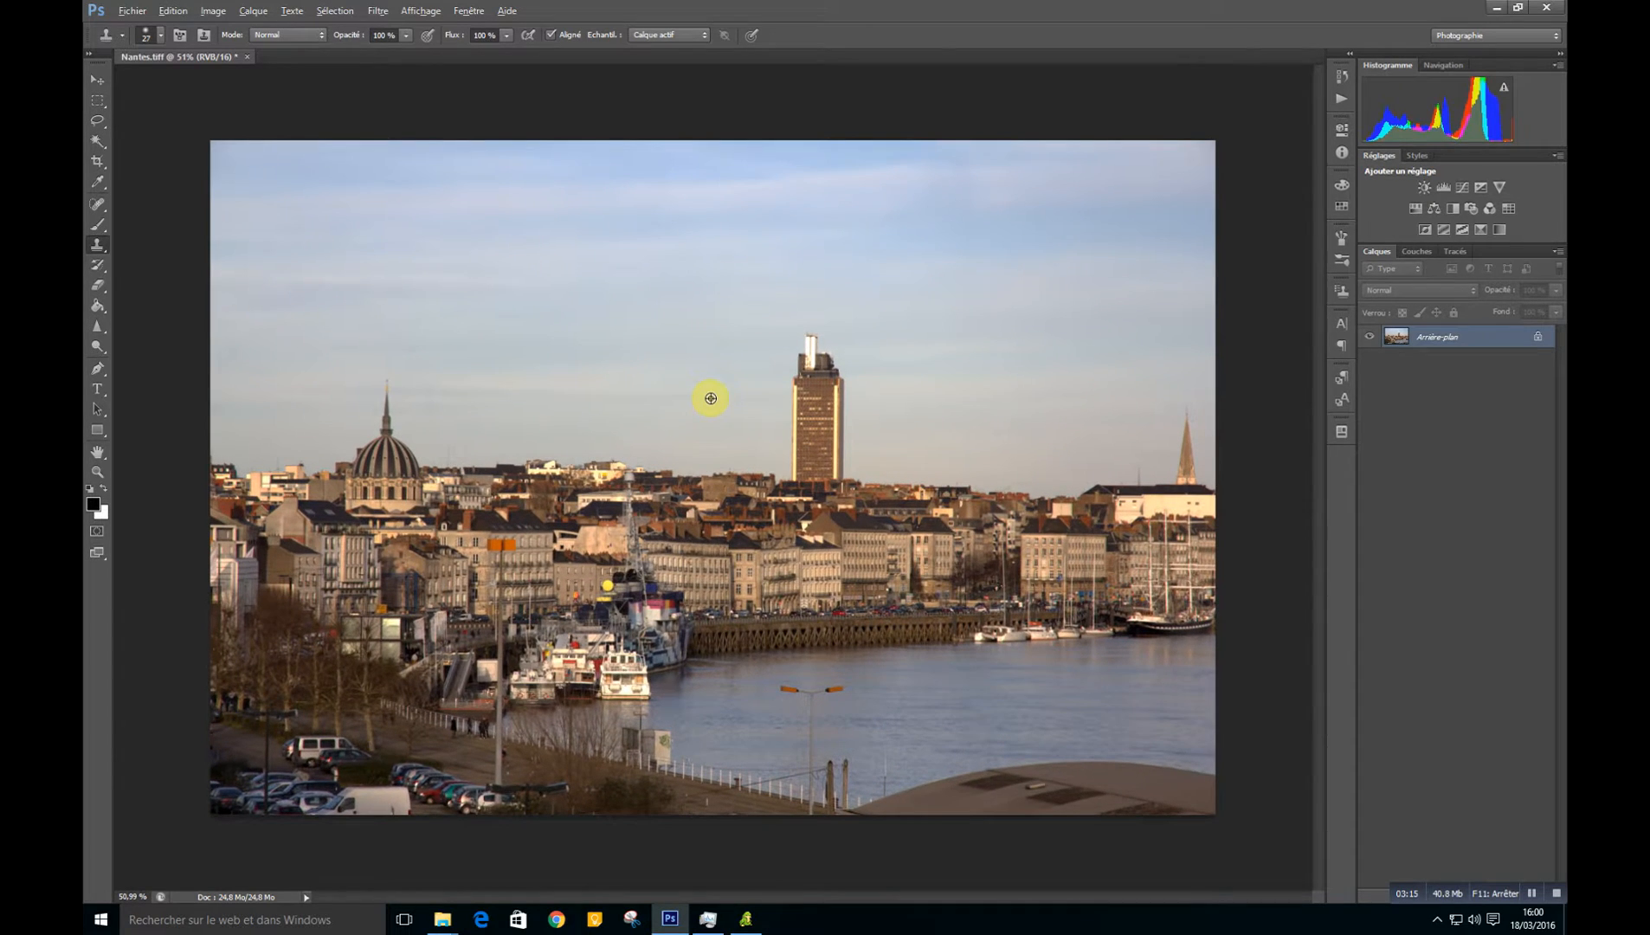
scroll(711, 398, up, 5)
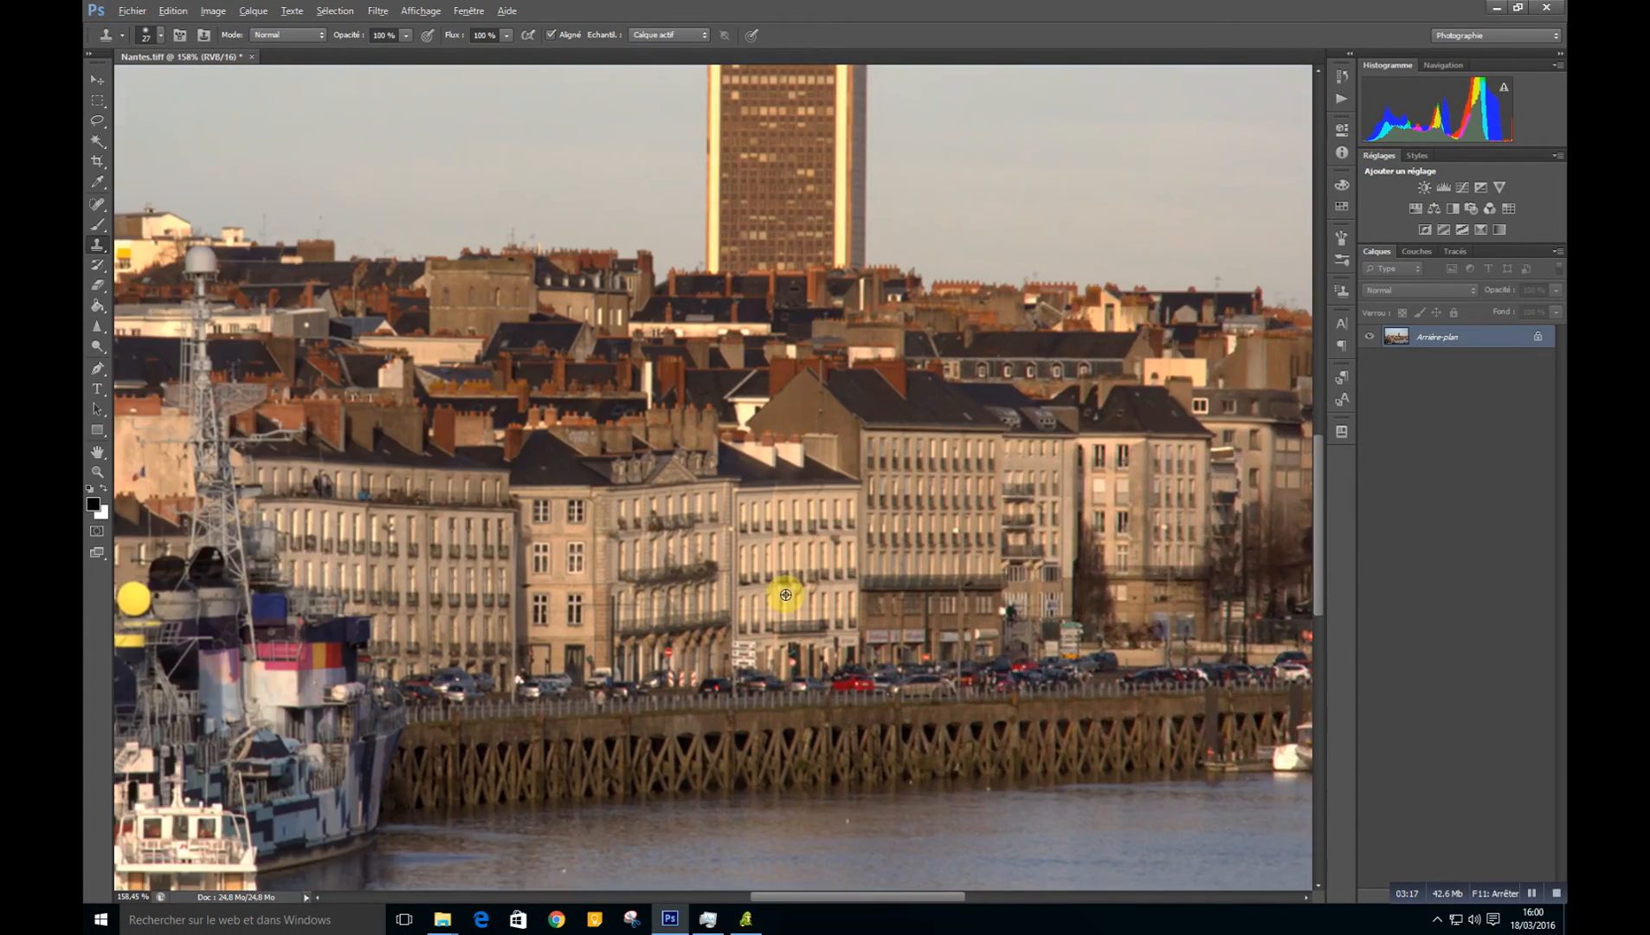
scroll(798, 606, up, 2)
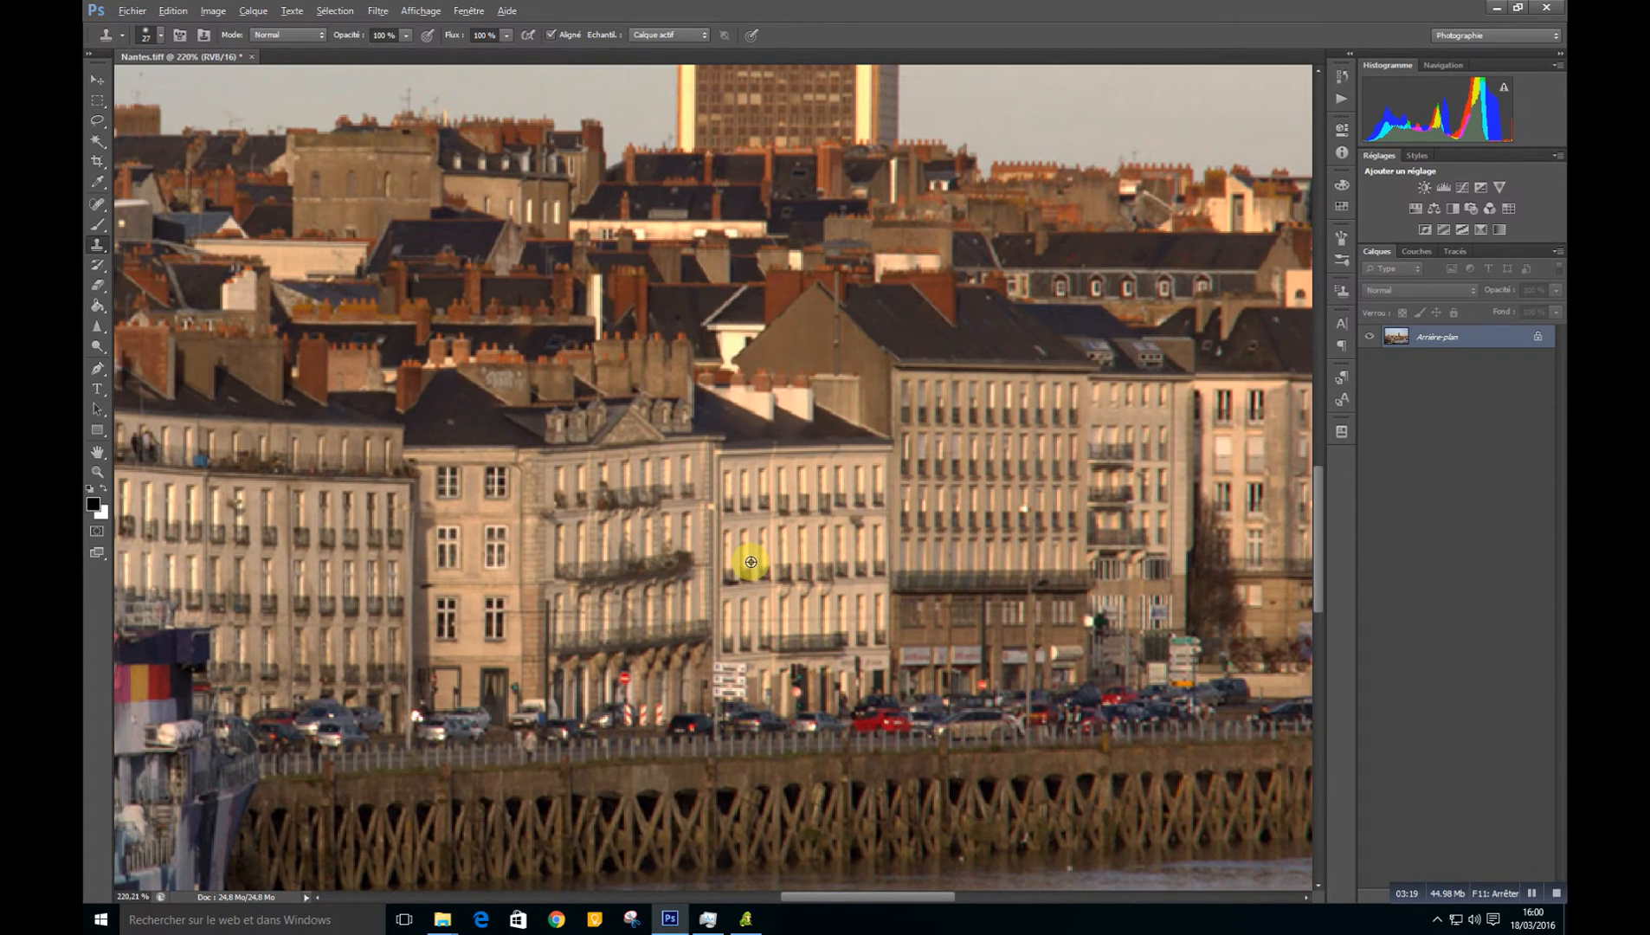
scroll(751, 562, down, 7)
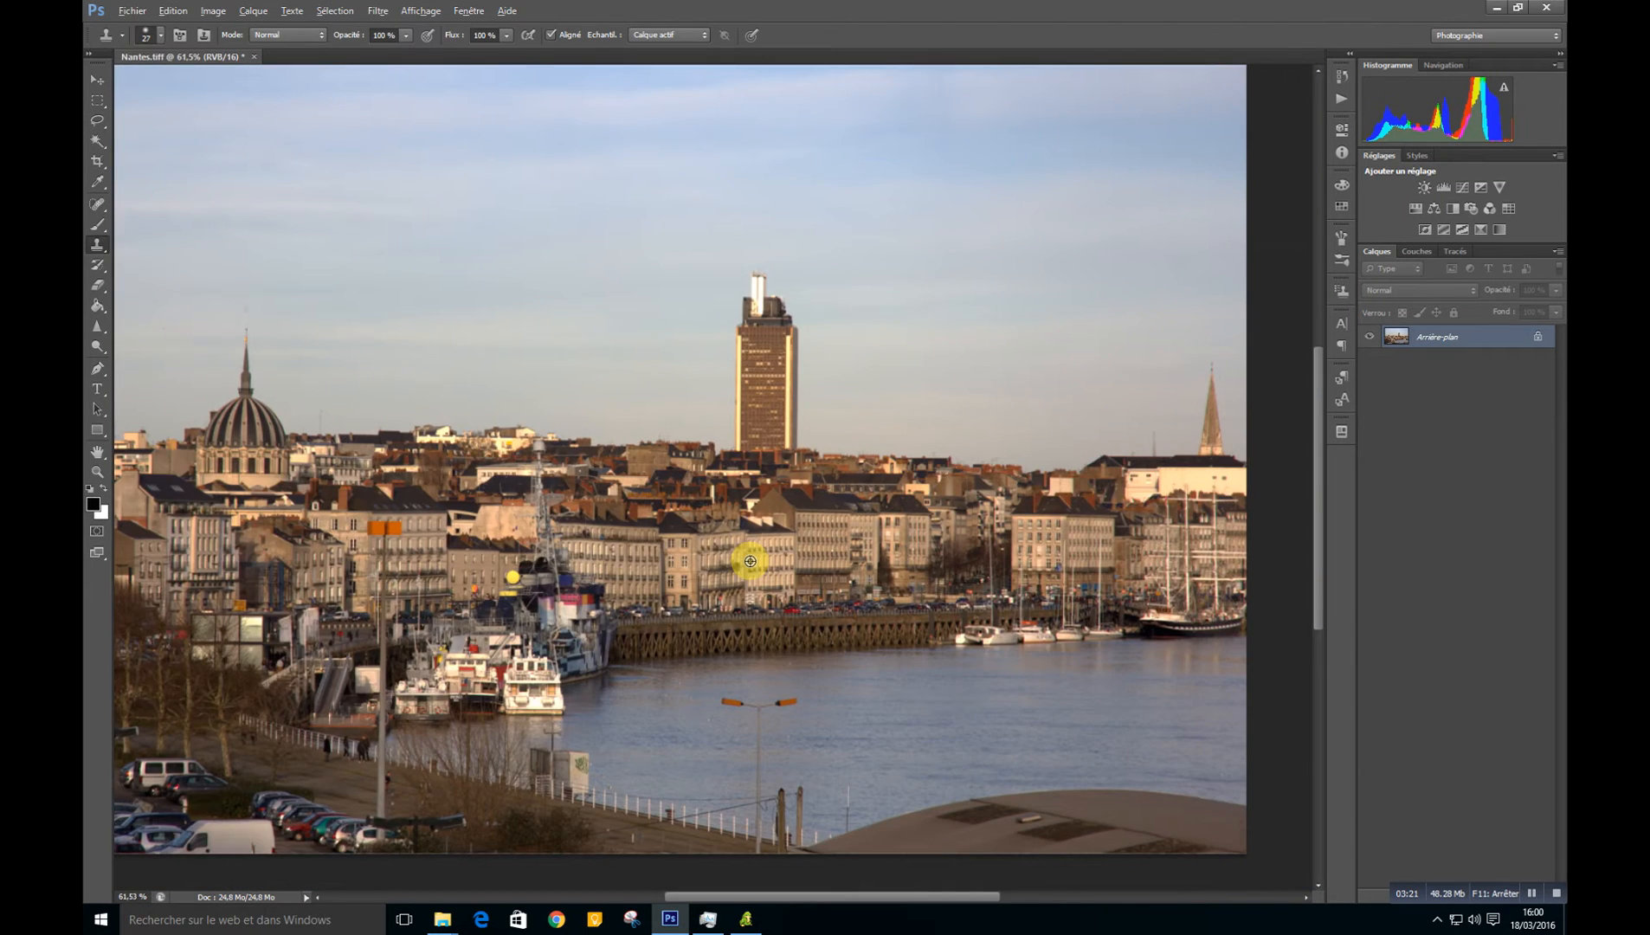
scroll(751, 562, up, 1)
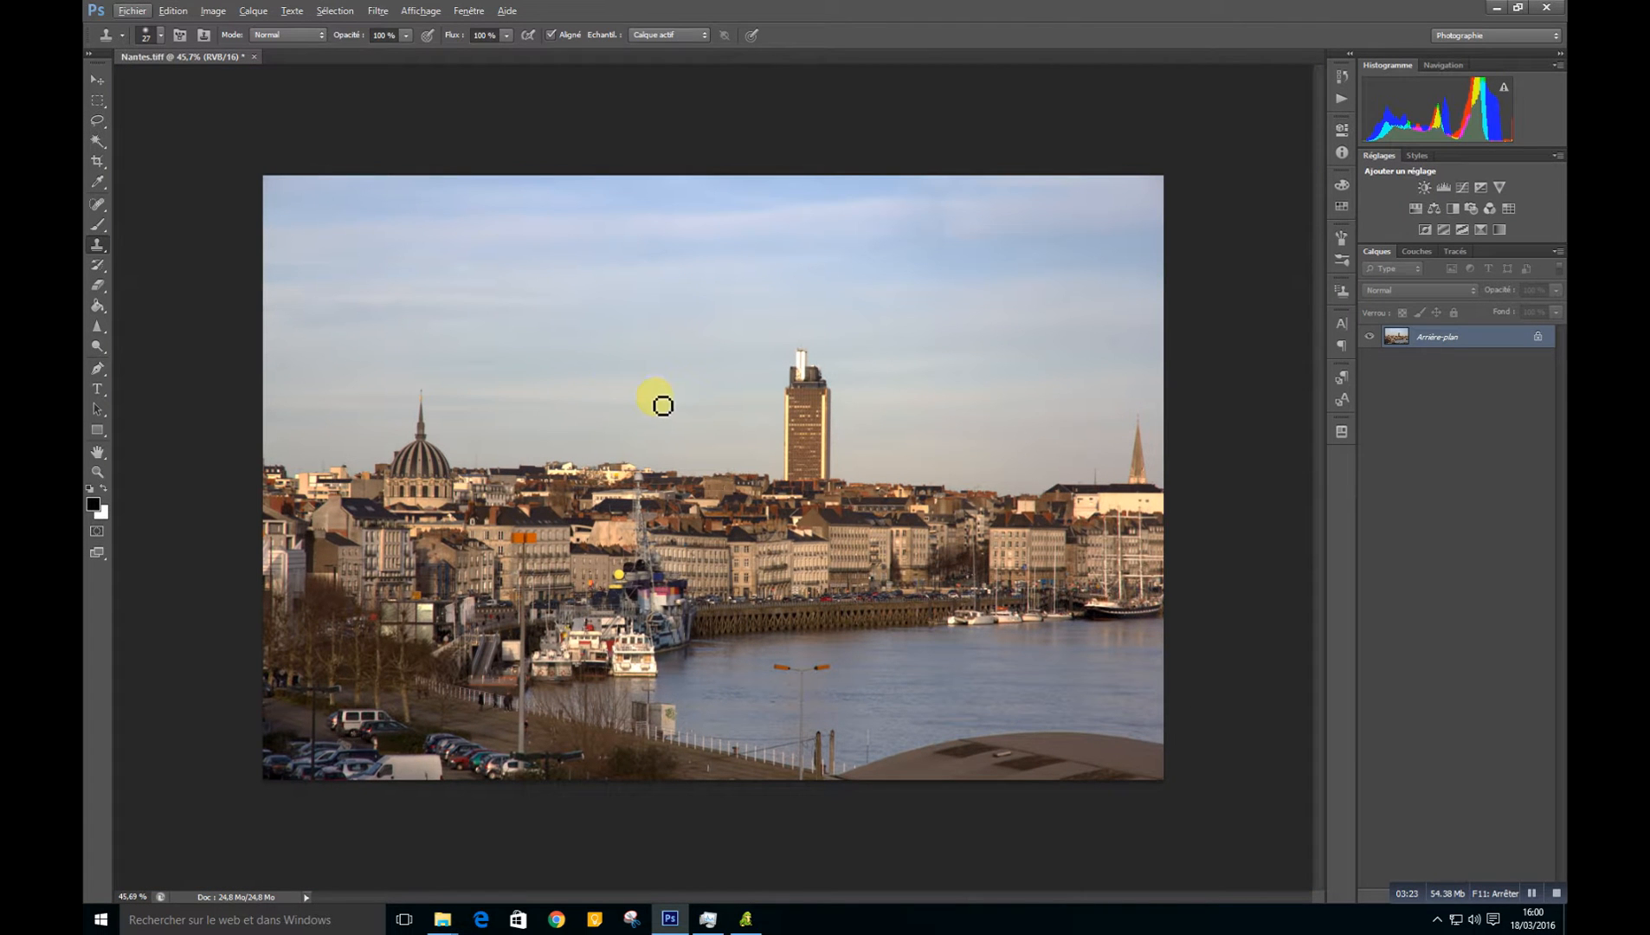
click(211, 12)
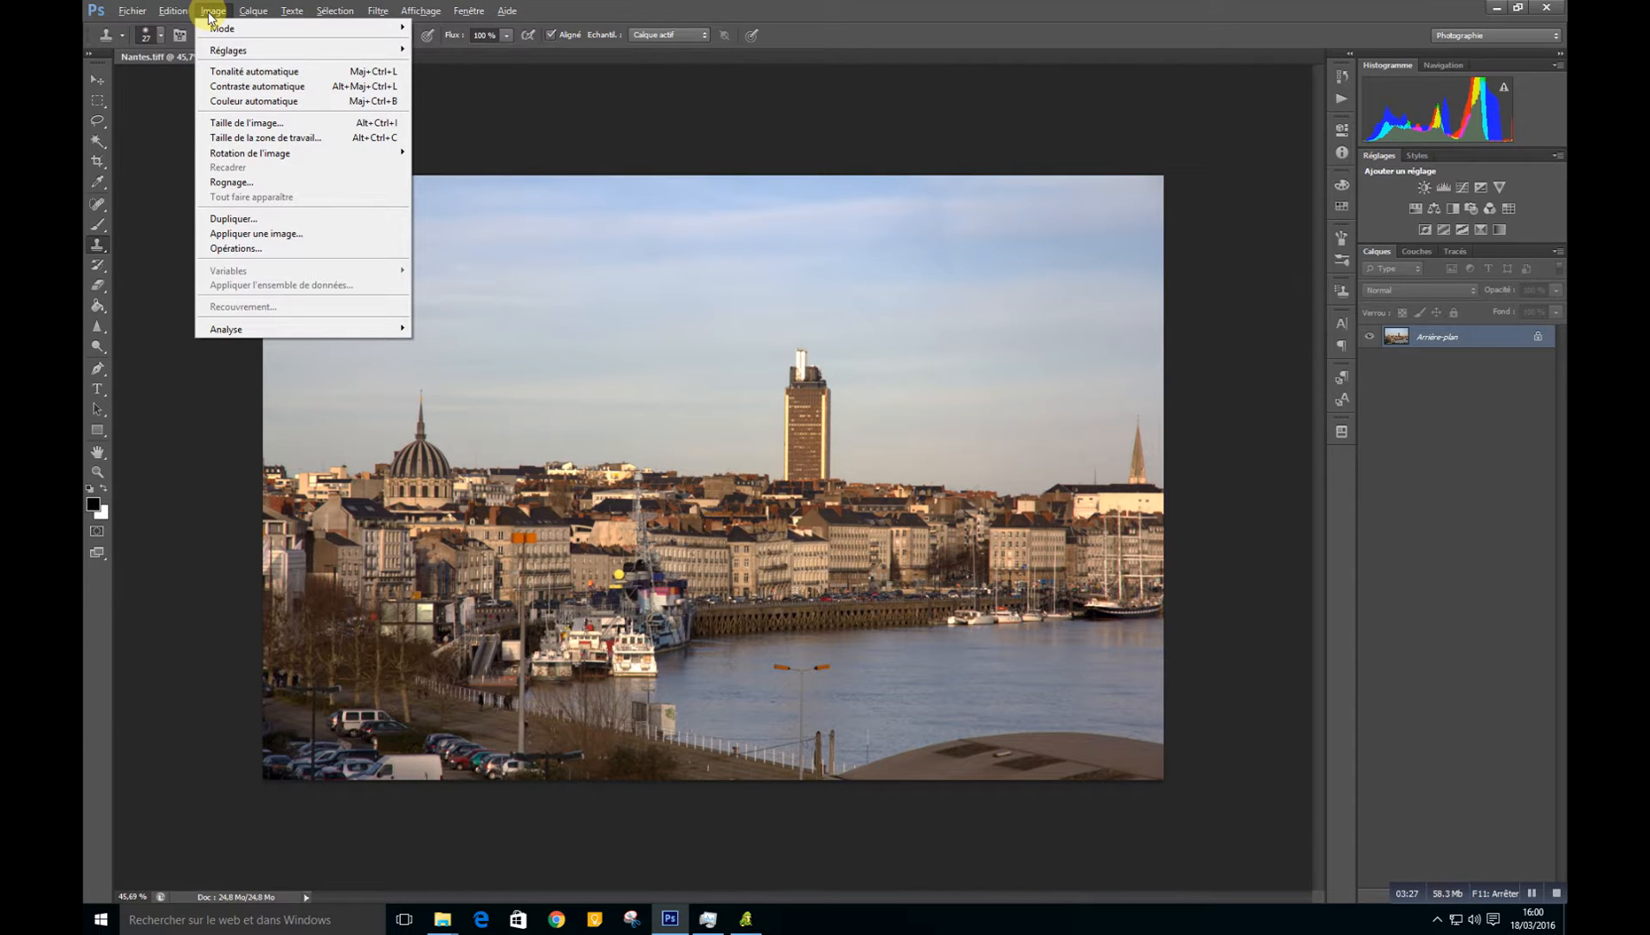
mouse_move(326, 160)
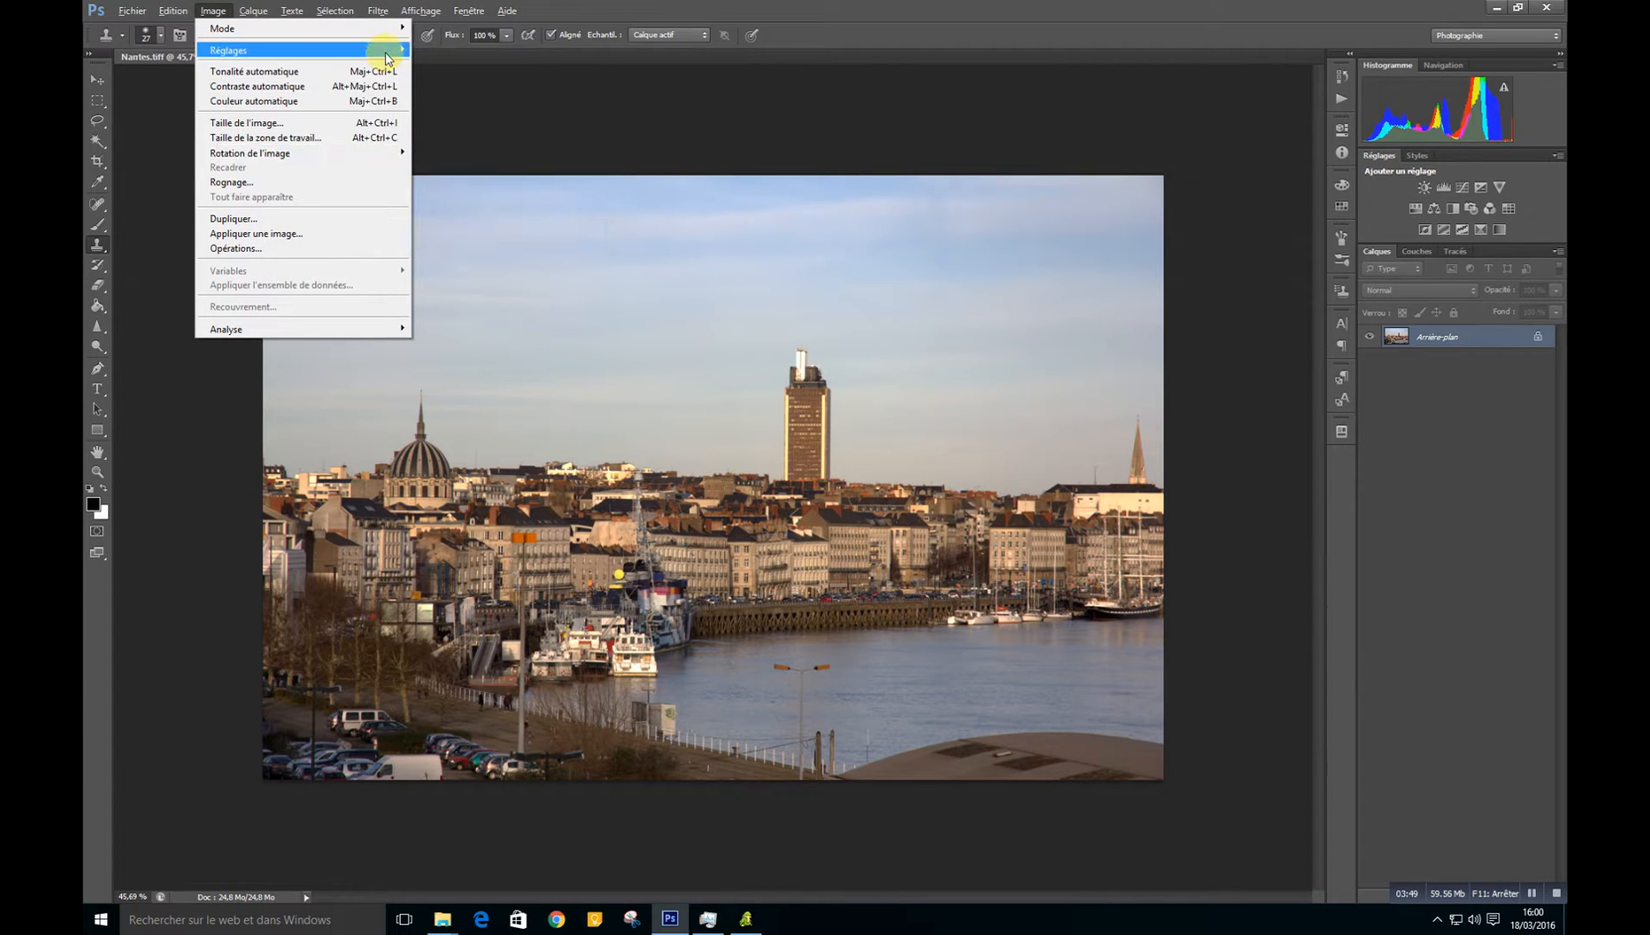
mouse_move(386, 57)
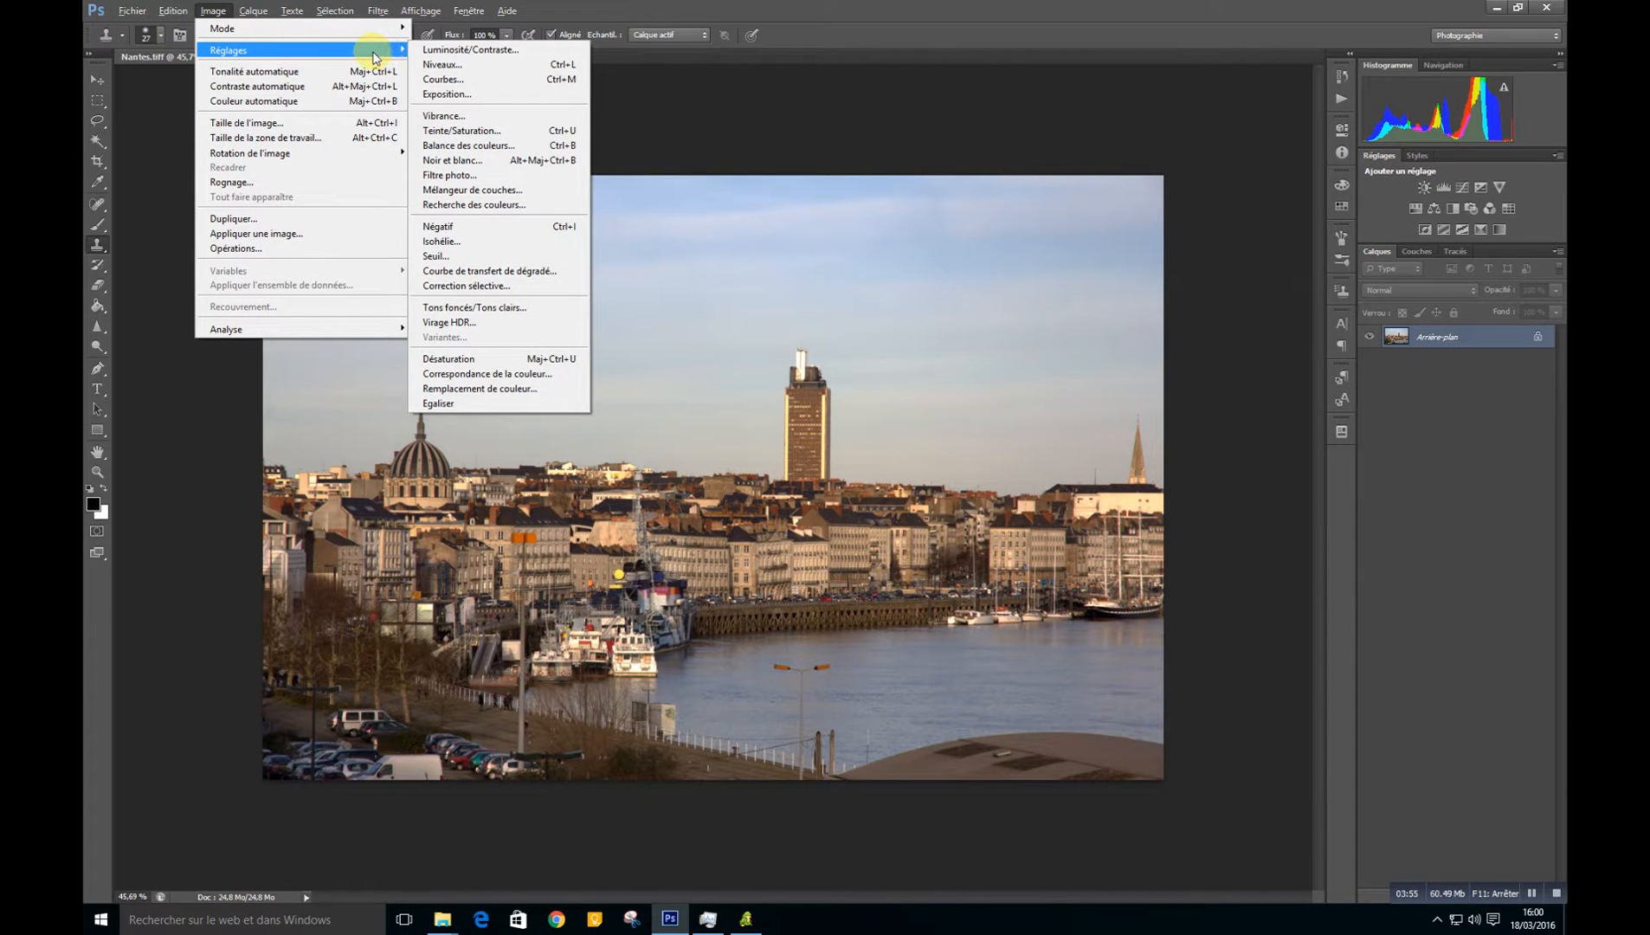
click(231, 9)
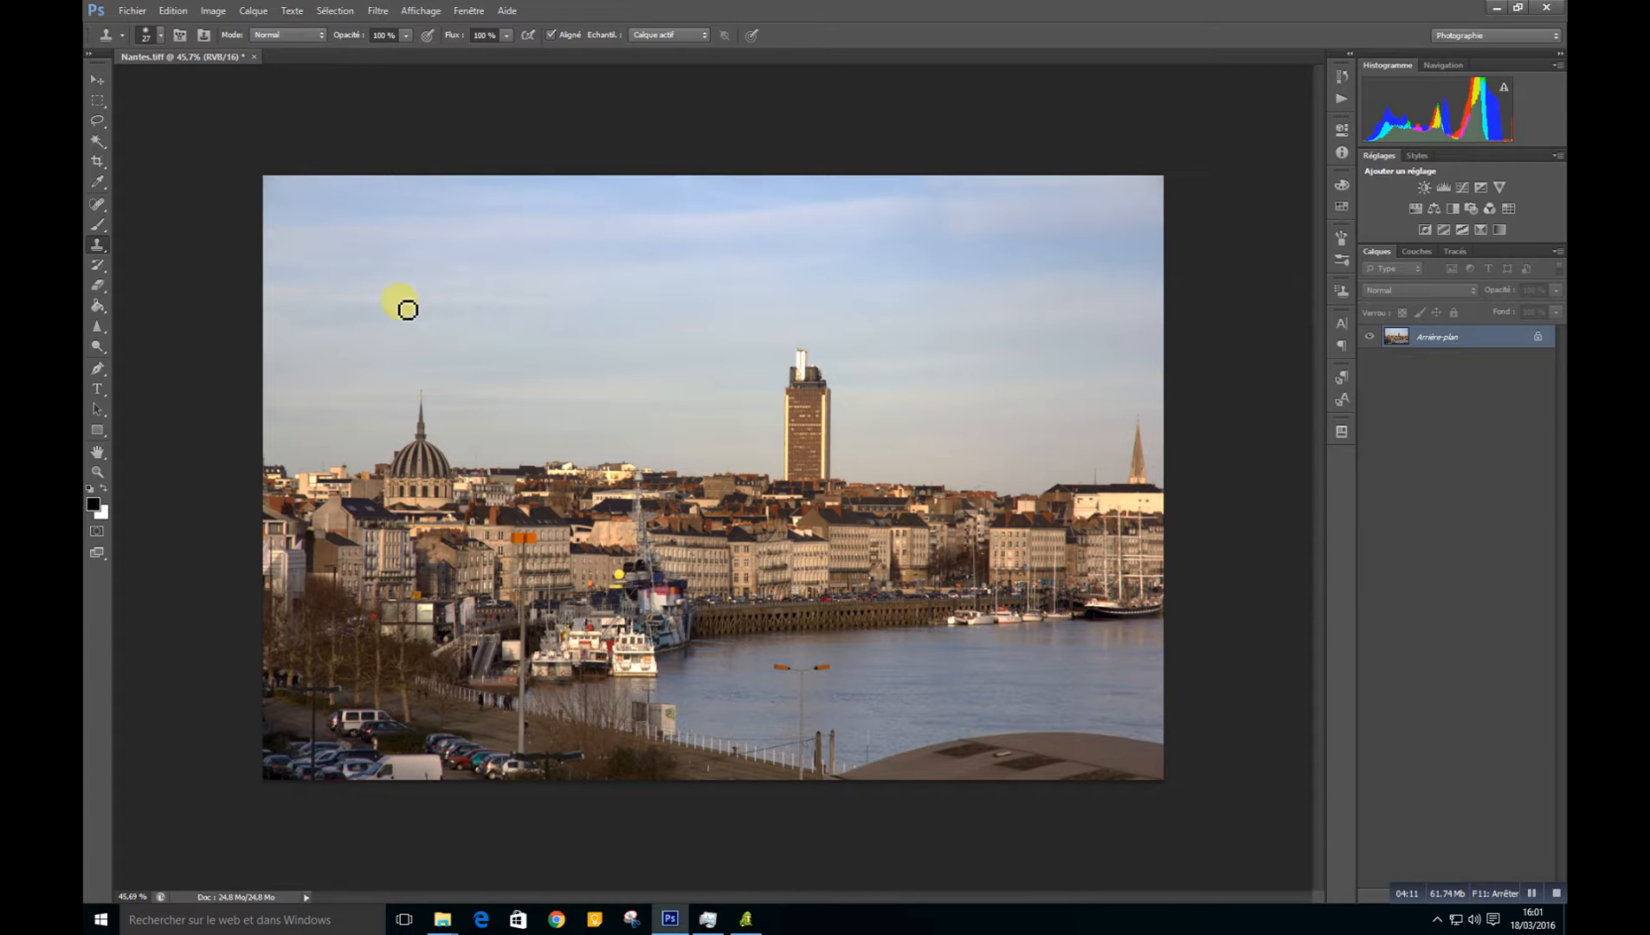
Step: Crop the photo at a 10 x 15 ratio, keeping the dome, tower and moored boats while trimming the car park and the far-side church spire
click(98, 164)
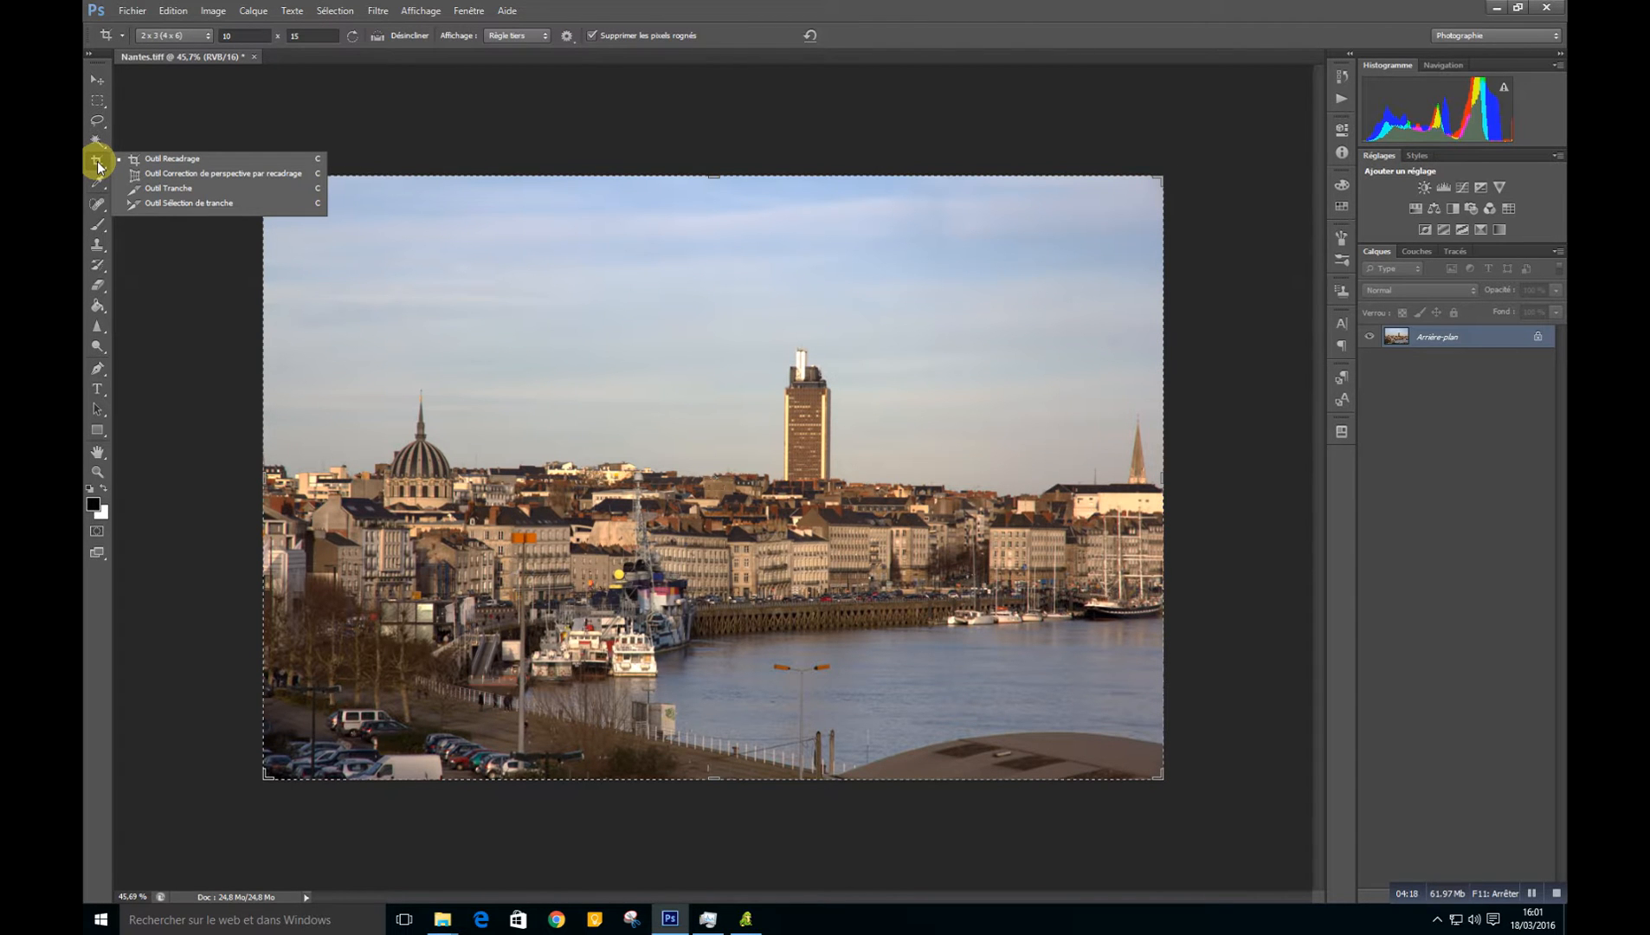
click(261, 35)
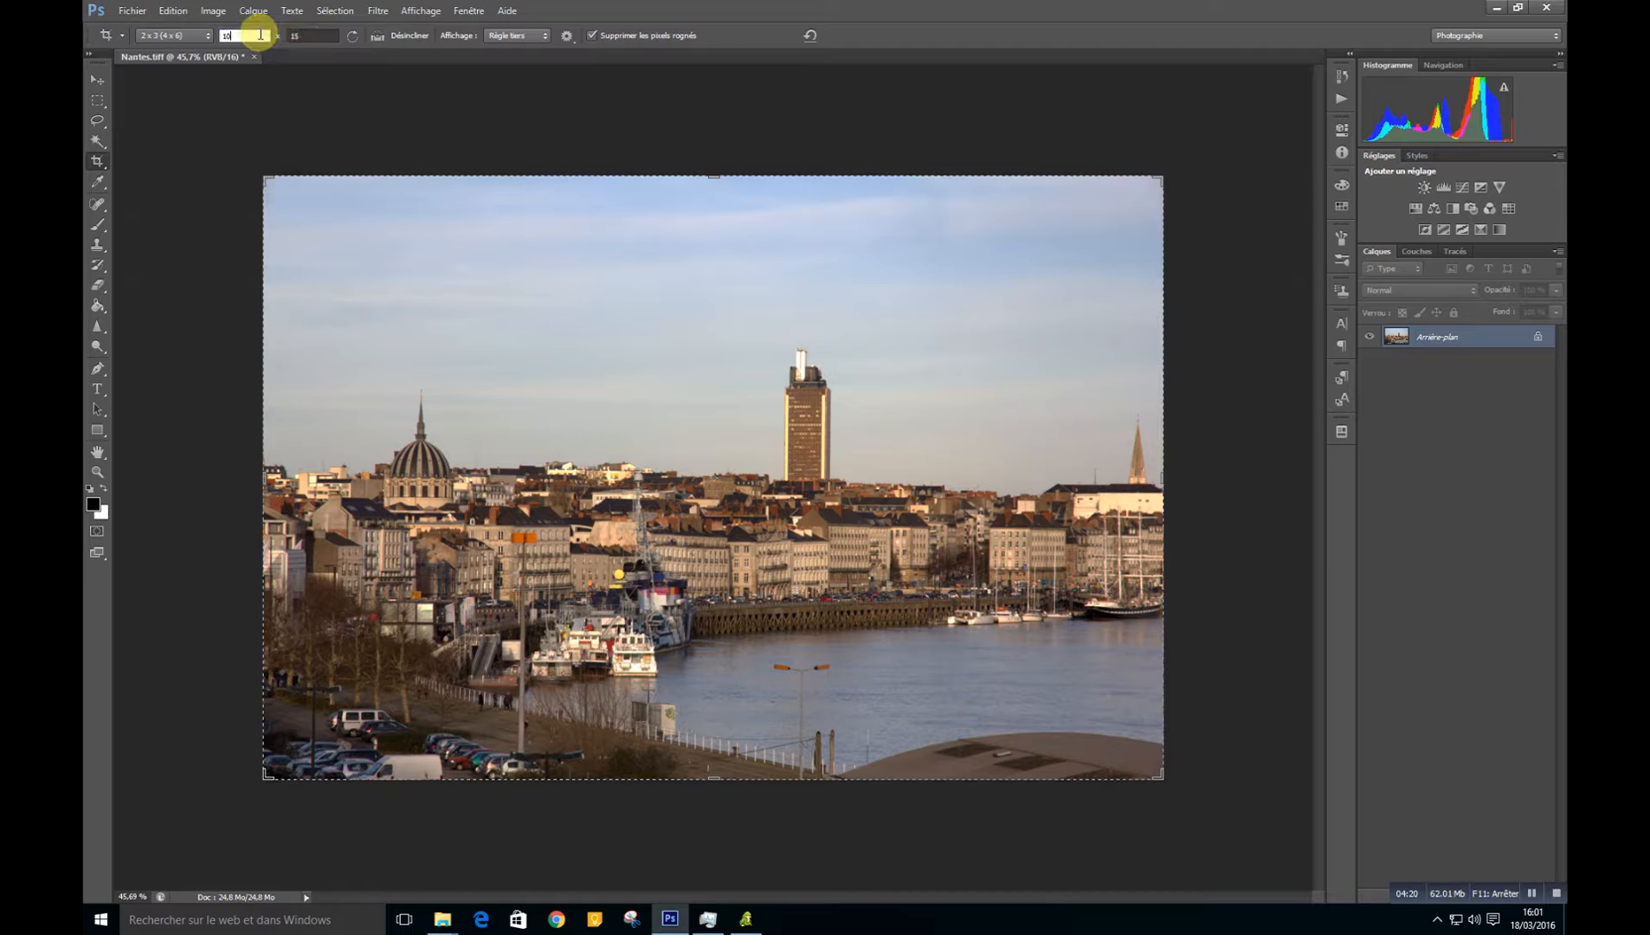
double_click(242, 35)
click(305, 37)
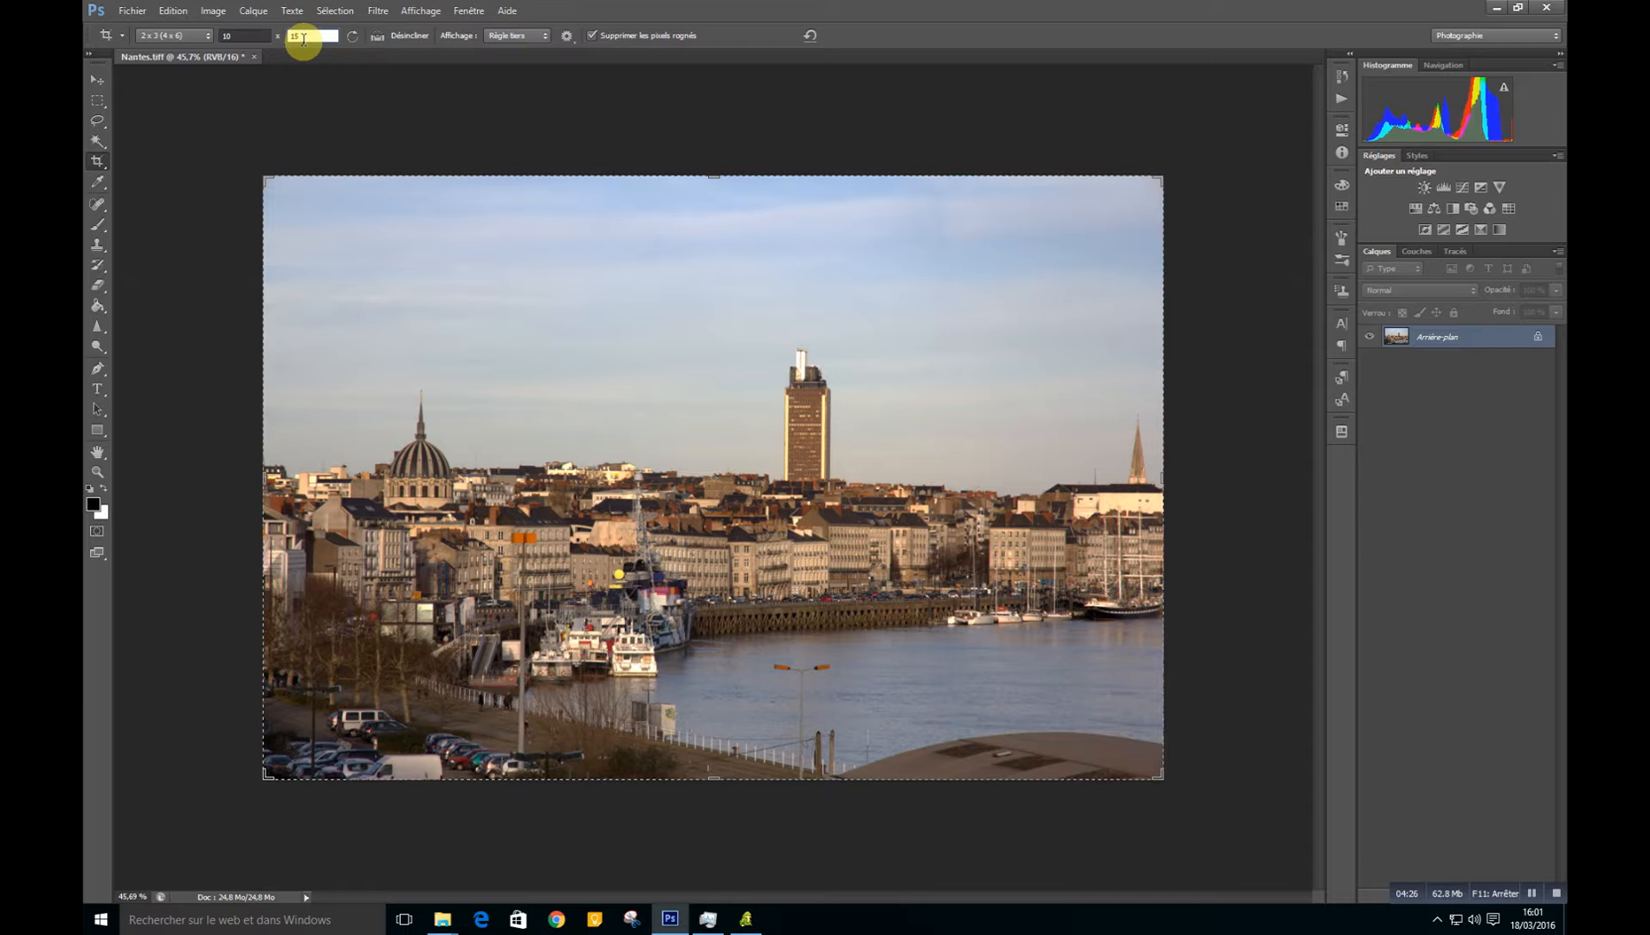
click(246, 36)
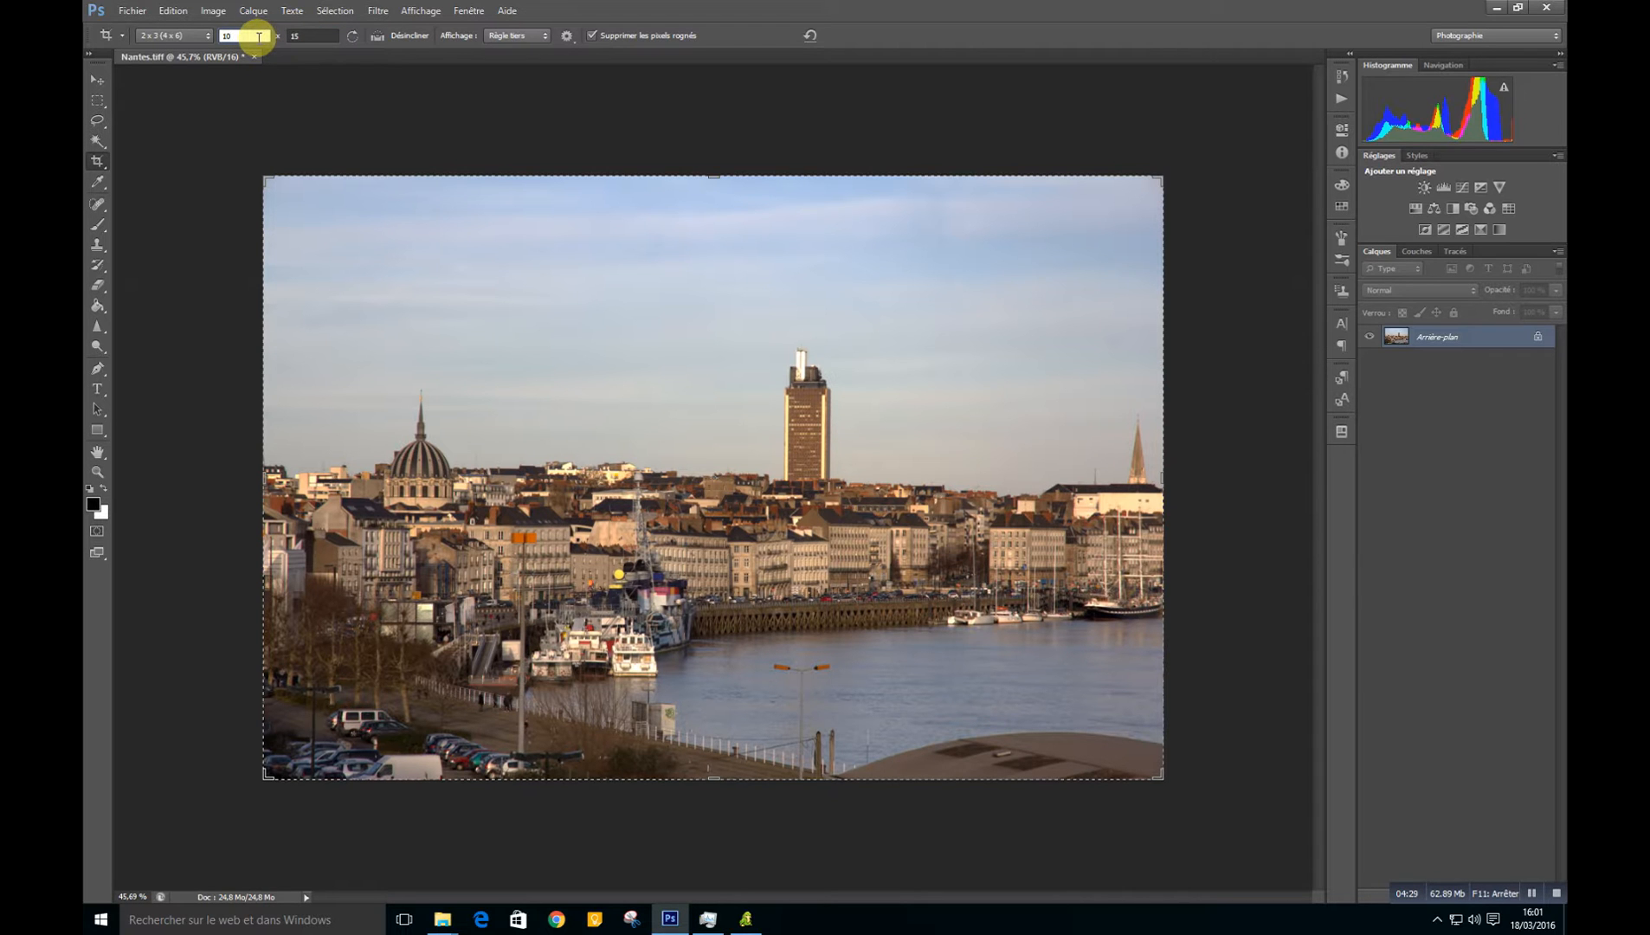
click(308, 36)
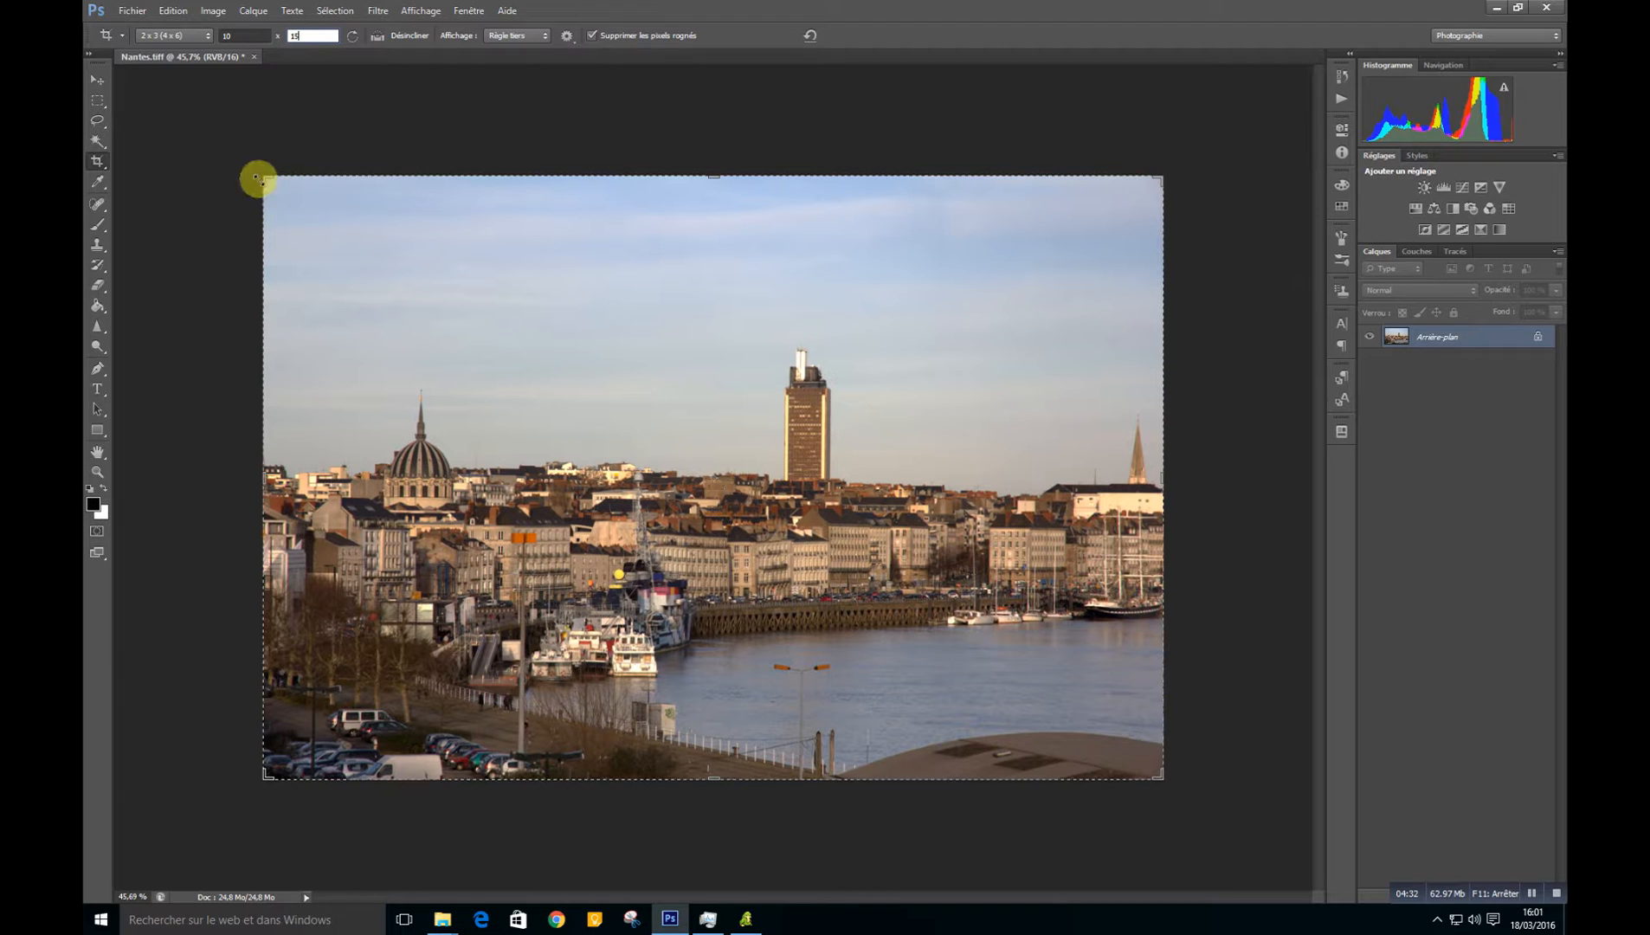
drag(264, 176, 318, 304)
drag(575, 427, 765, 522)
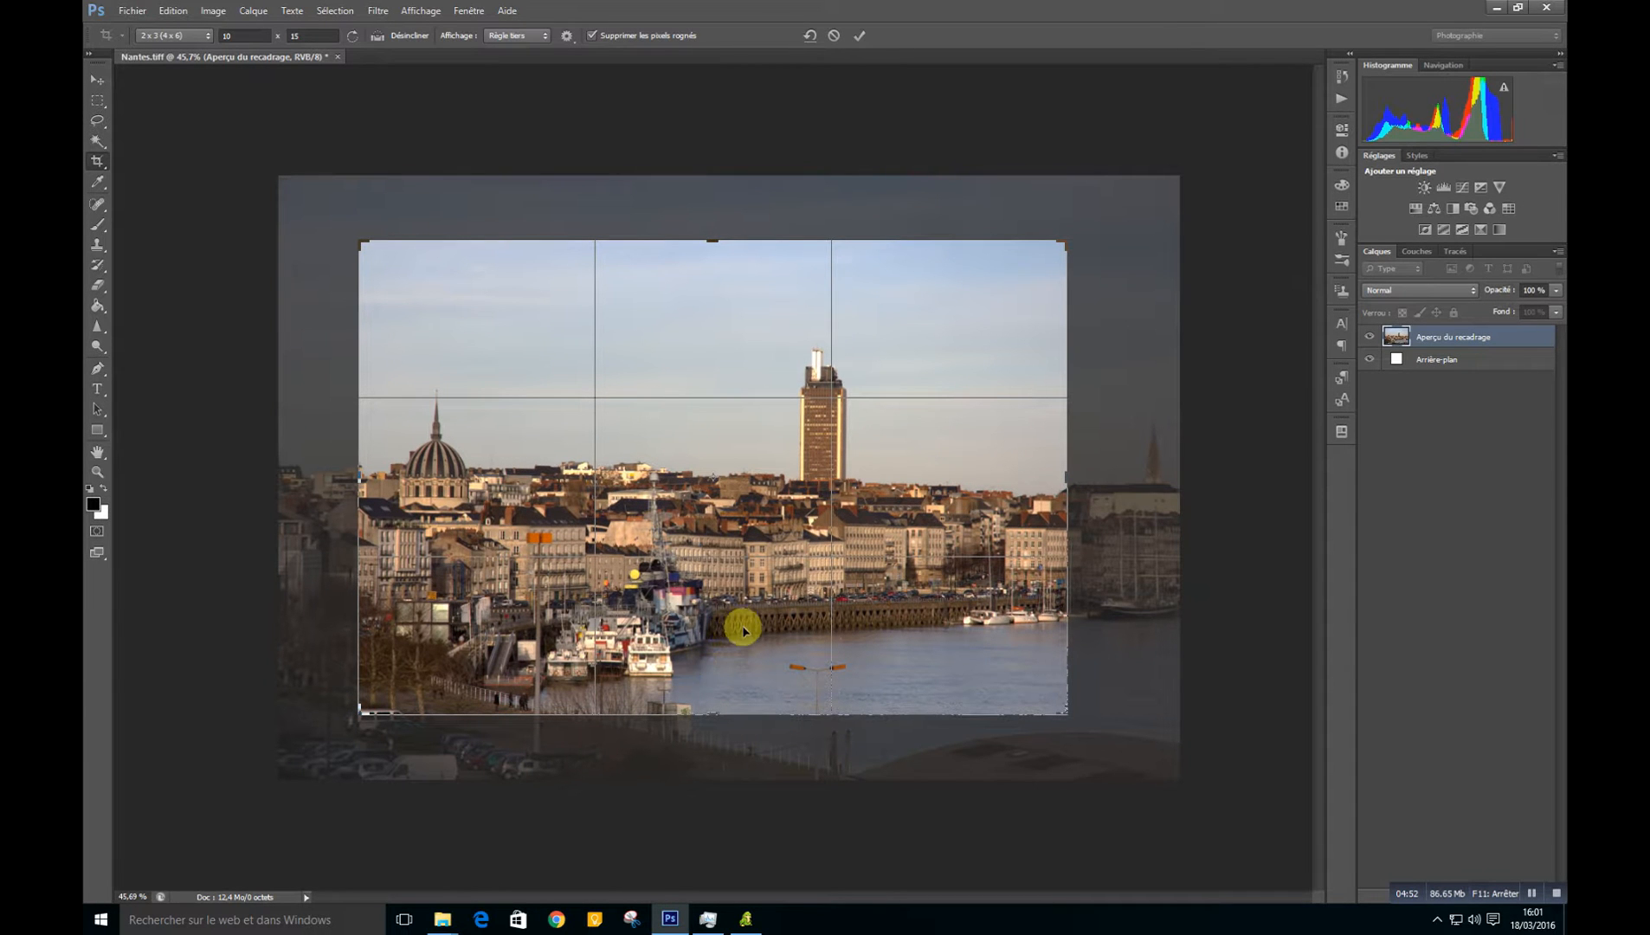
double_click(685, 479)
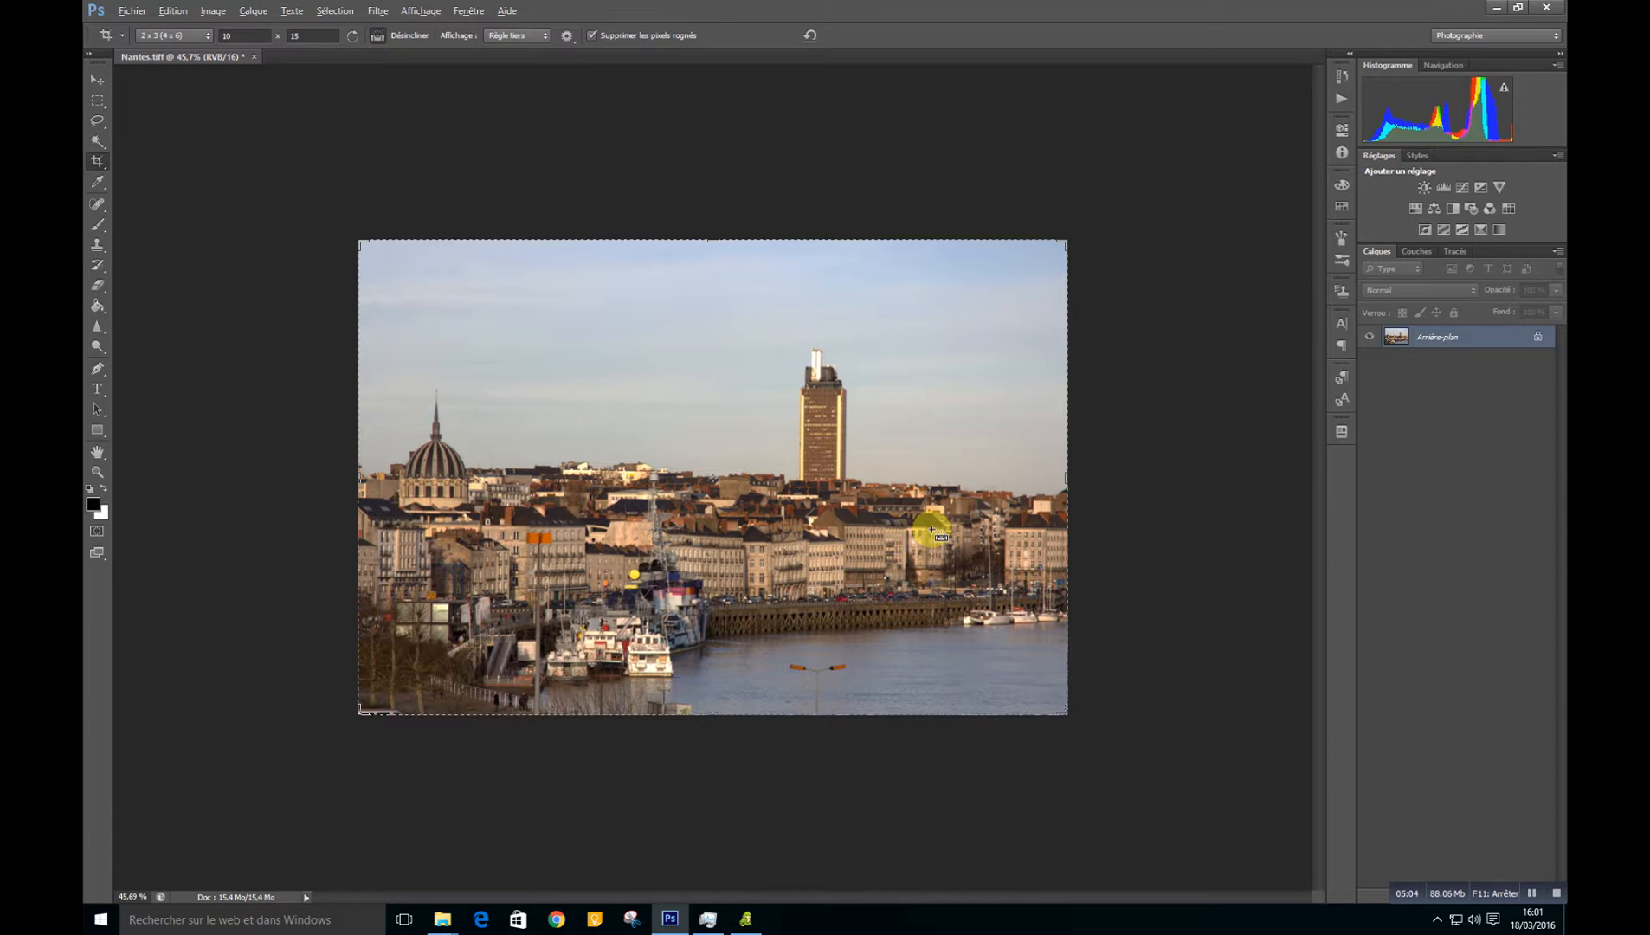
Step: Undo the 10 x 15 crop and clear both crop ratio values so the crop proportions are free
key(ctrl+z)
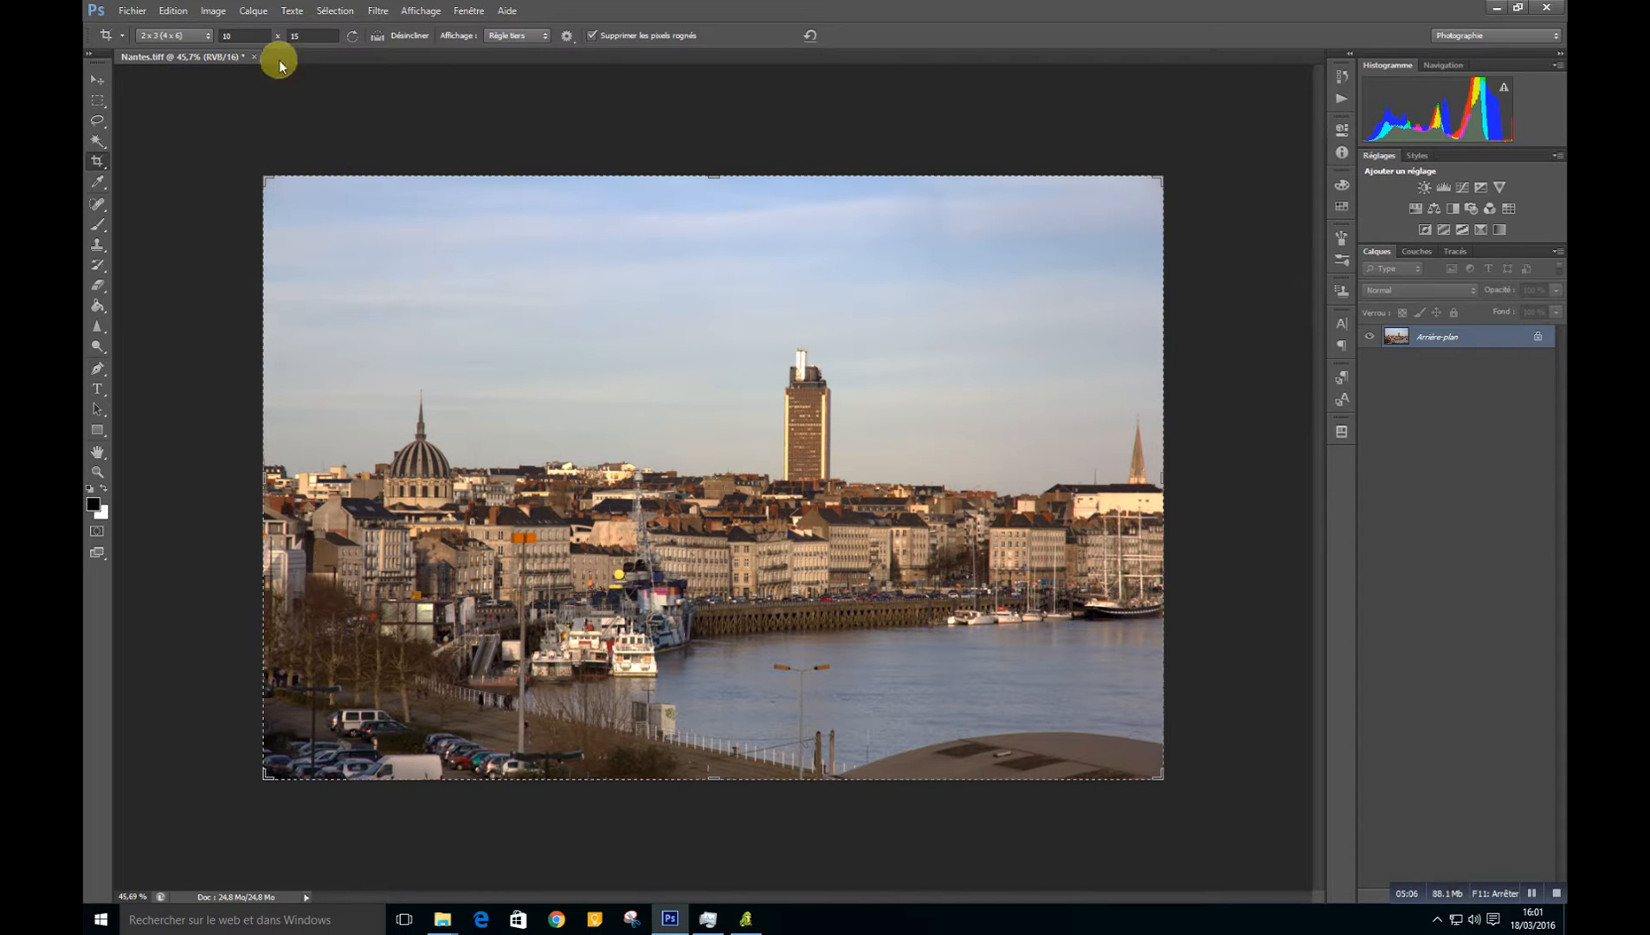
click(248, 36)
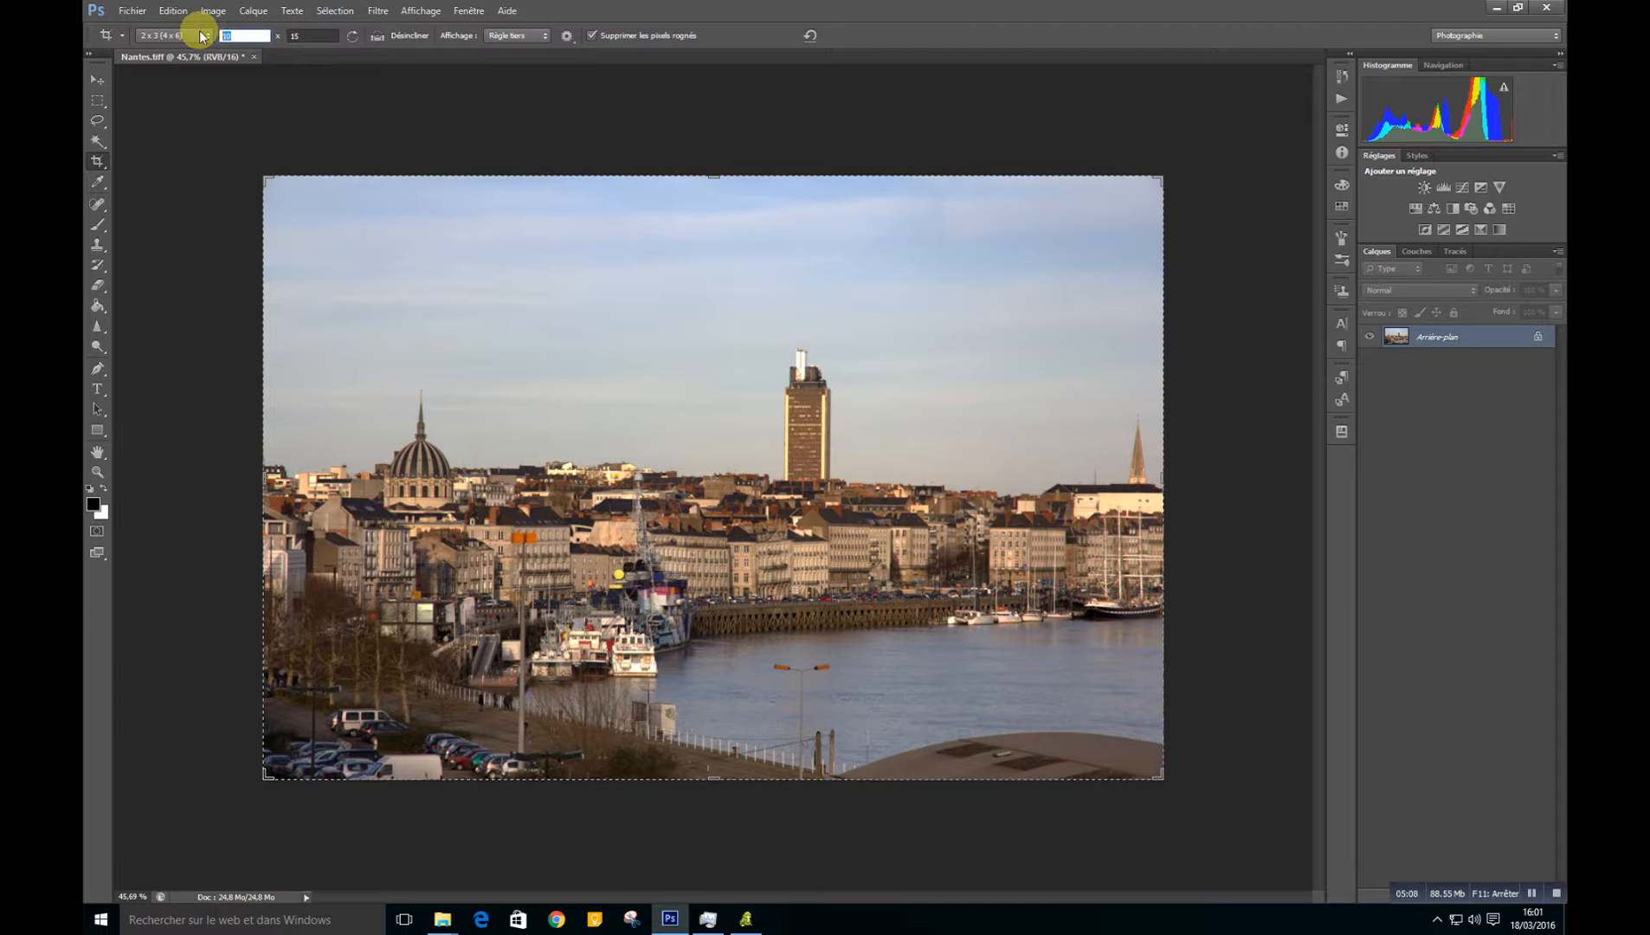
key(BackSpace)
key(BackSpace)
click(297, 36)
key(BackSpace)
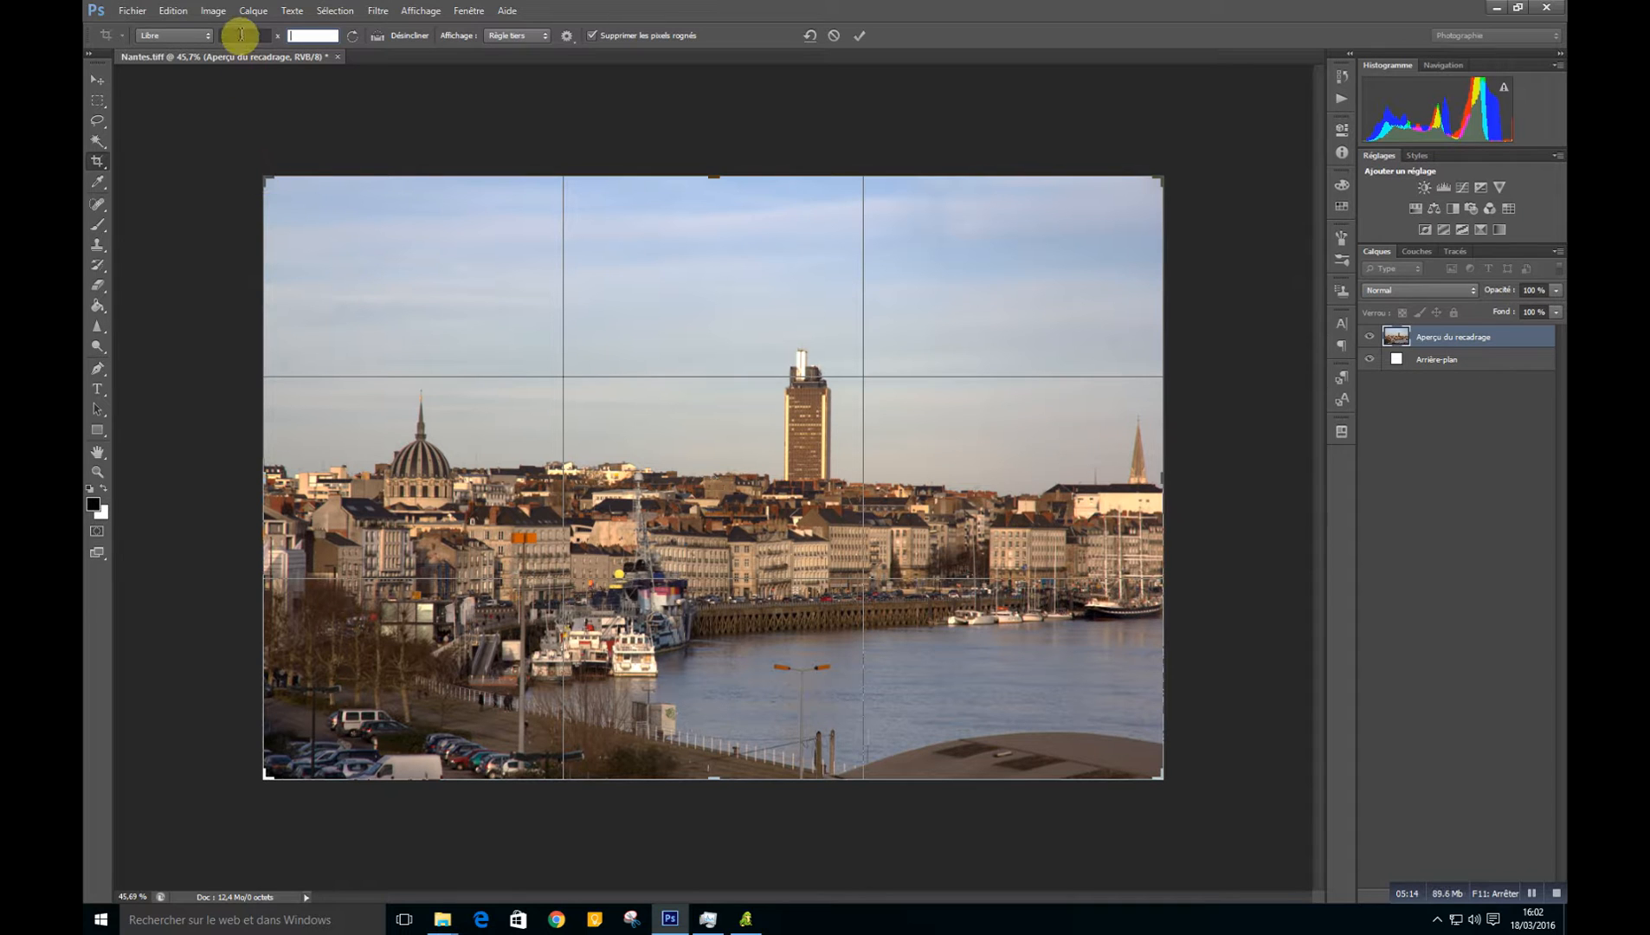
Step: Crop the photo freely around the dome, tower and church spire, trimming the car park and foreground roof, and undo that crop
drag(265, 175, 405, 209)
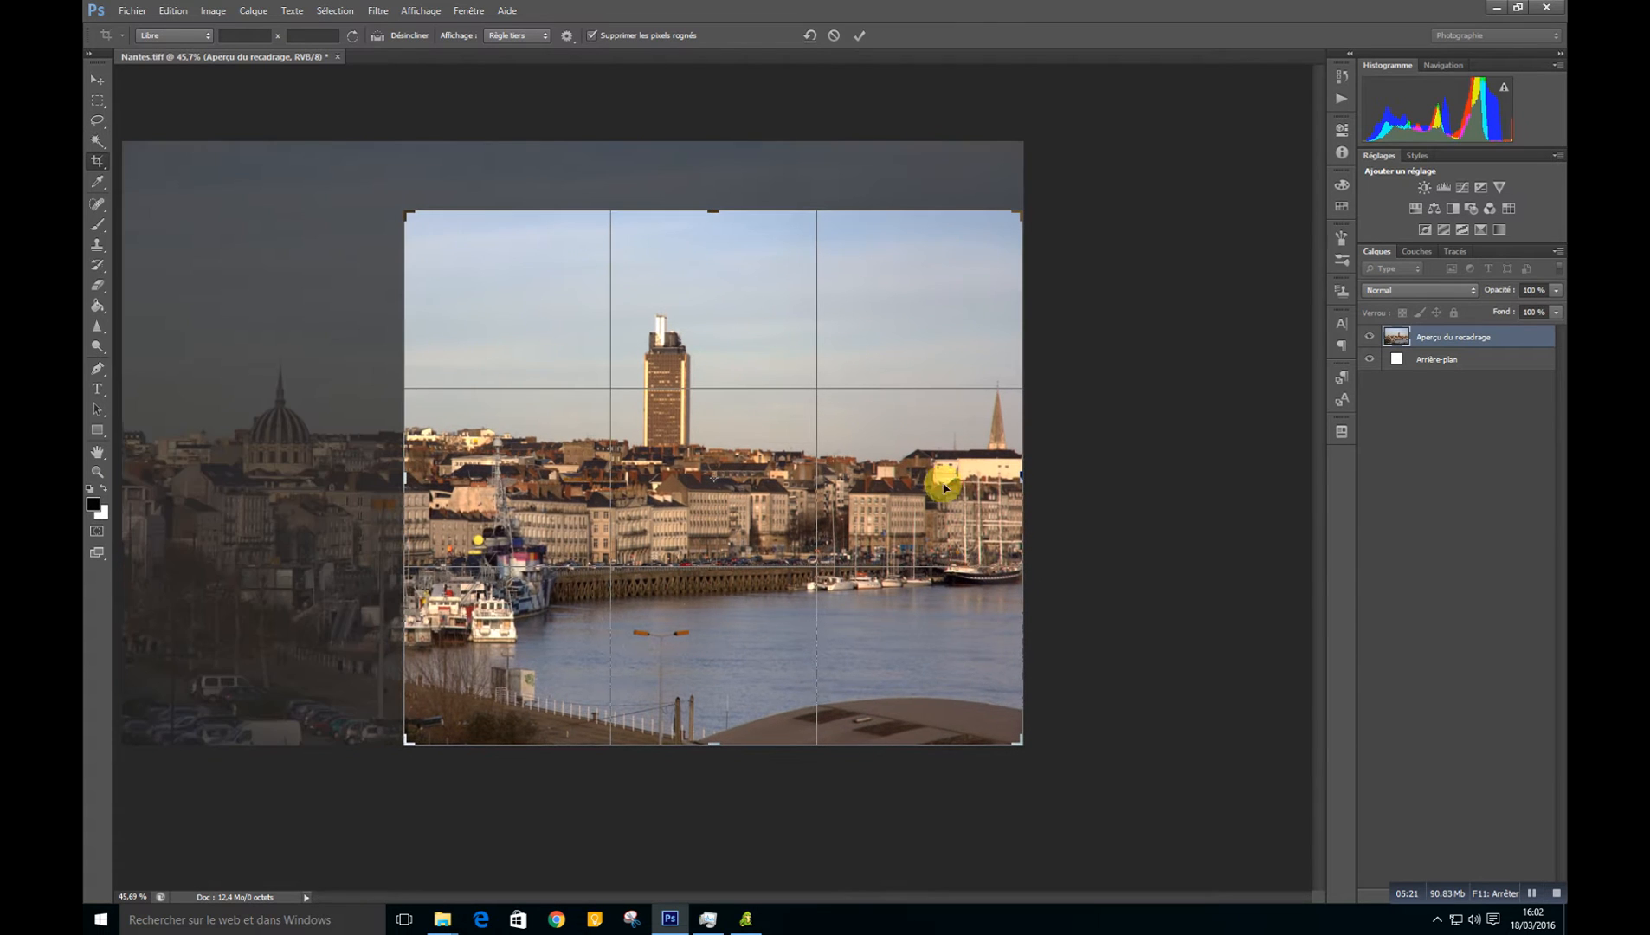
drag(1022, 482, 1000, 478)
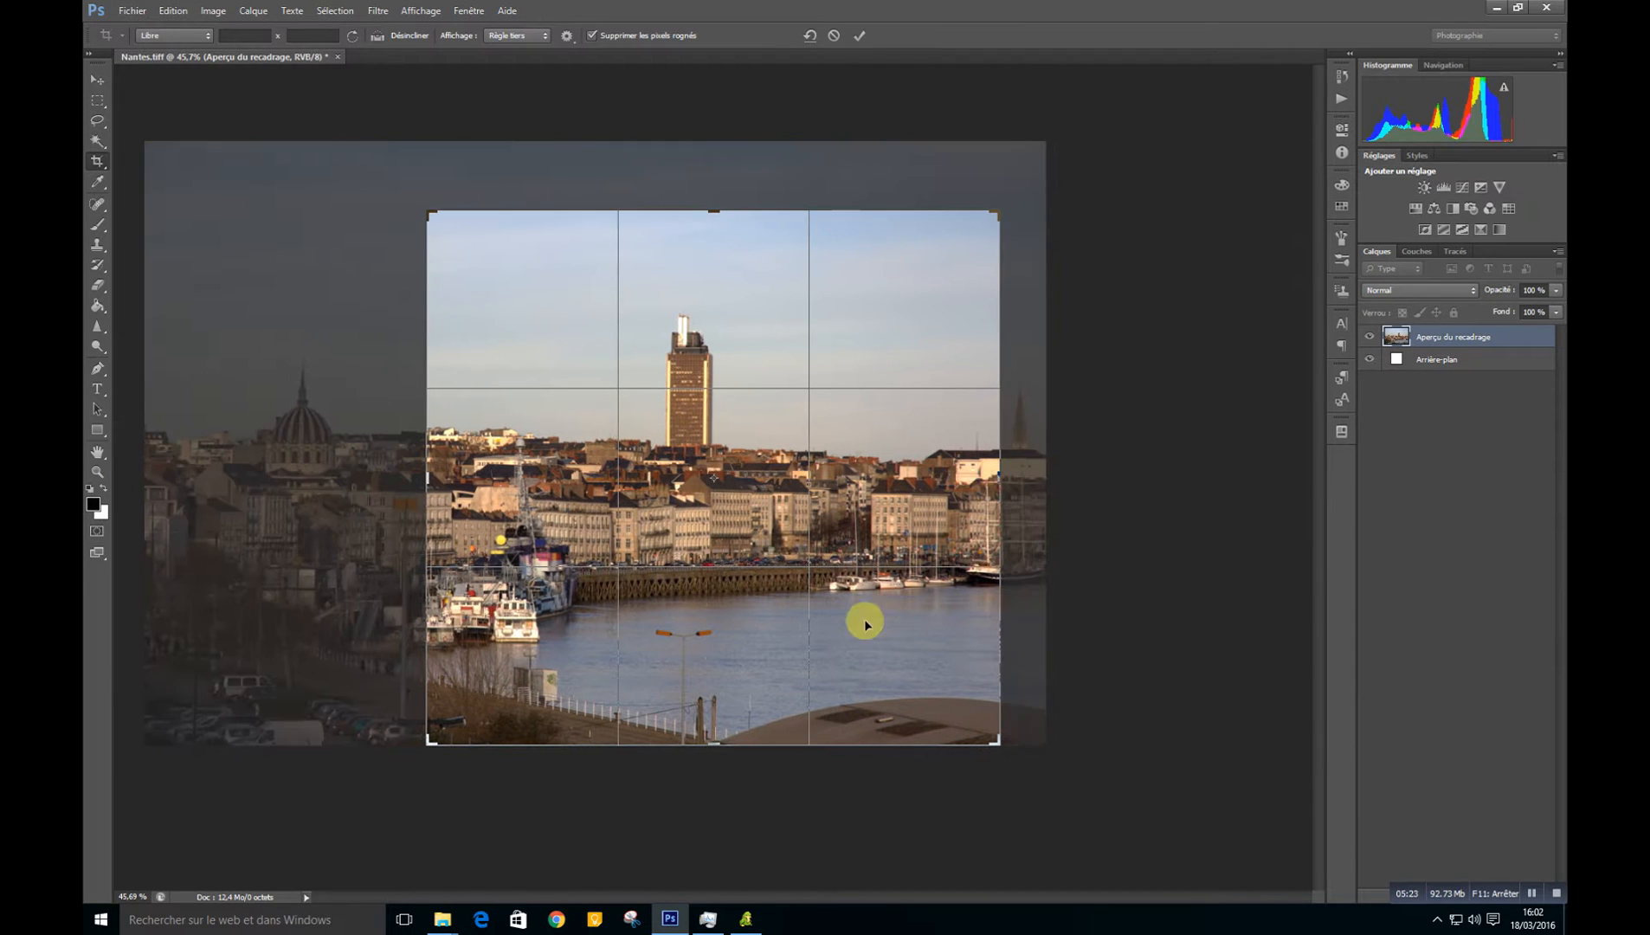
drag(715, 746, 671, 691)
drag(424, 481, 344, 480)
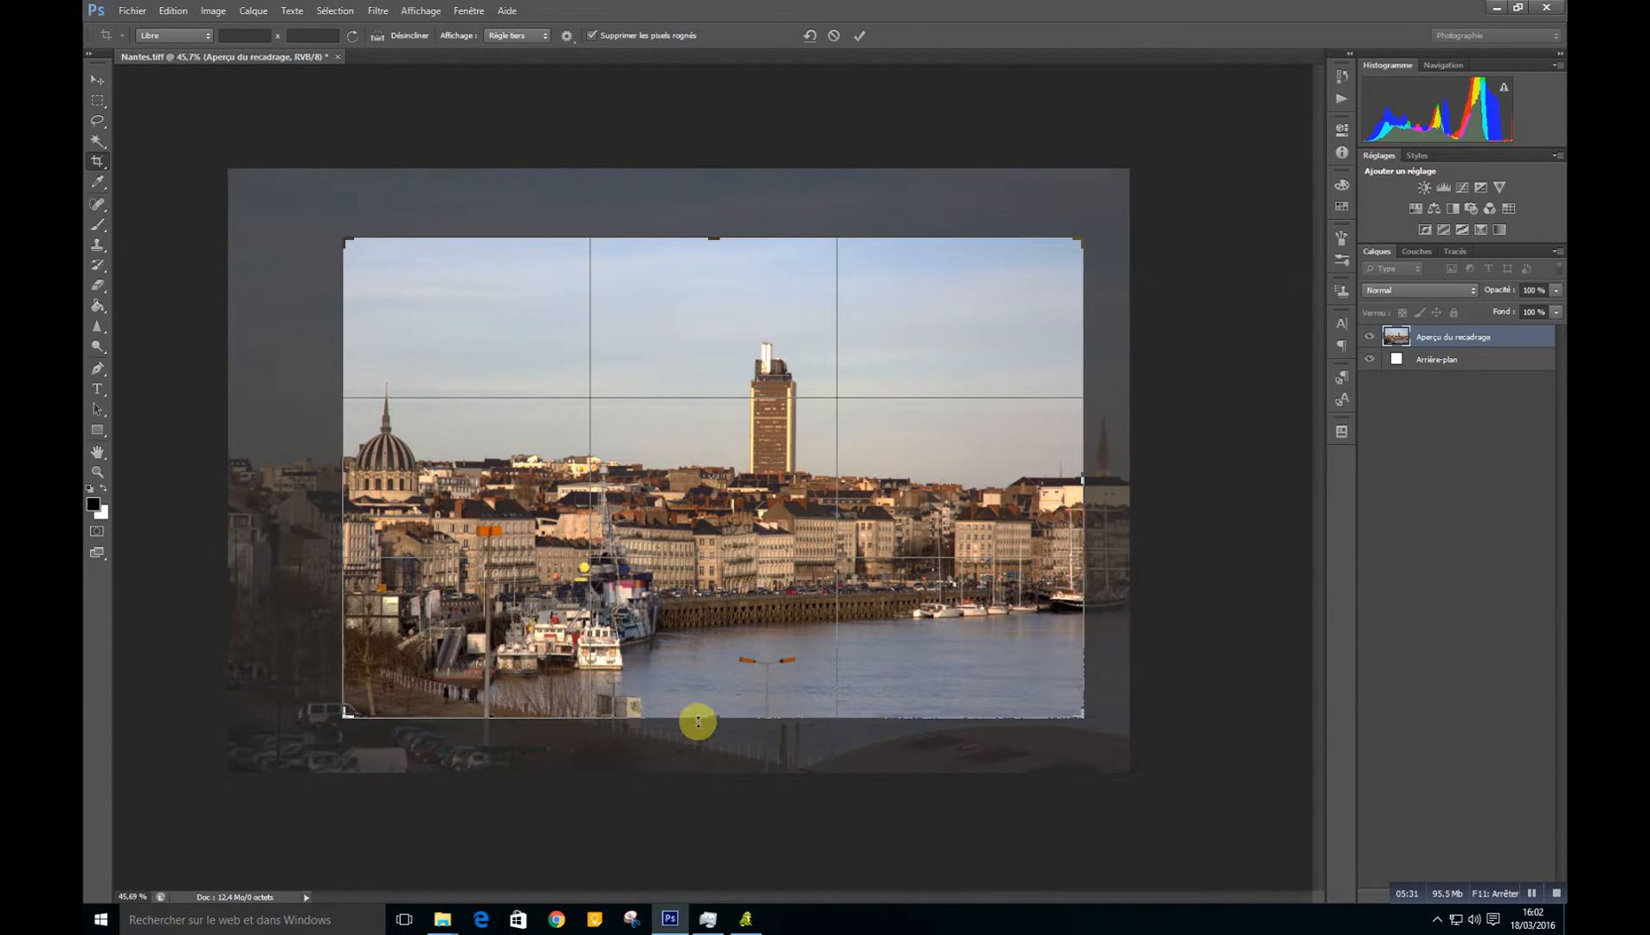
drag(703, 718, 698, 704)
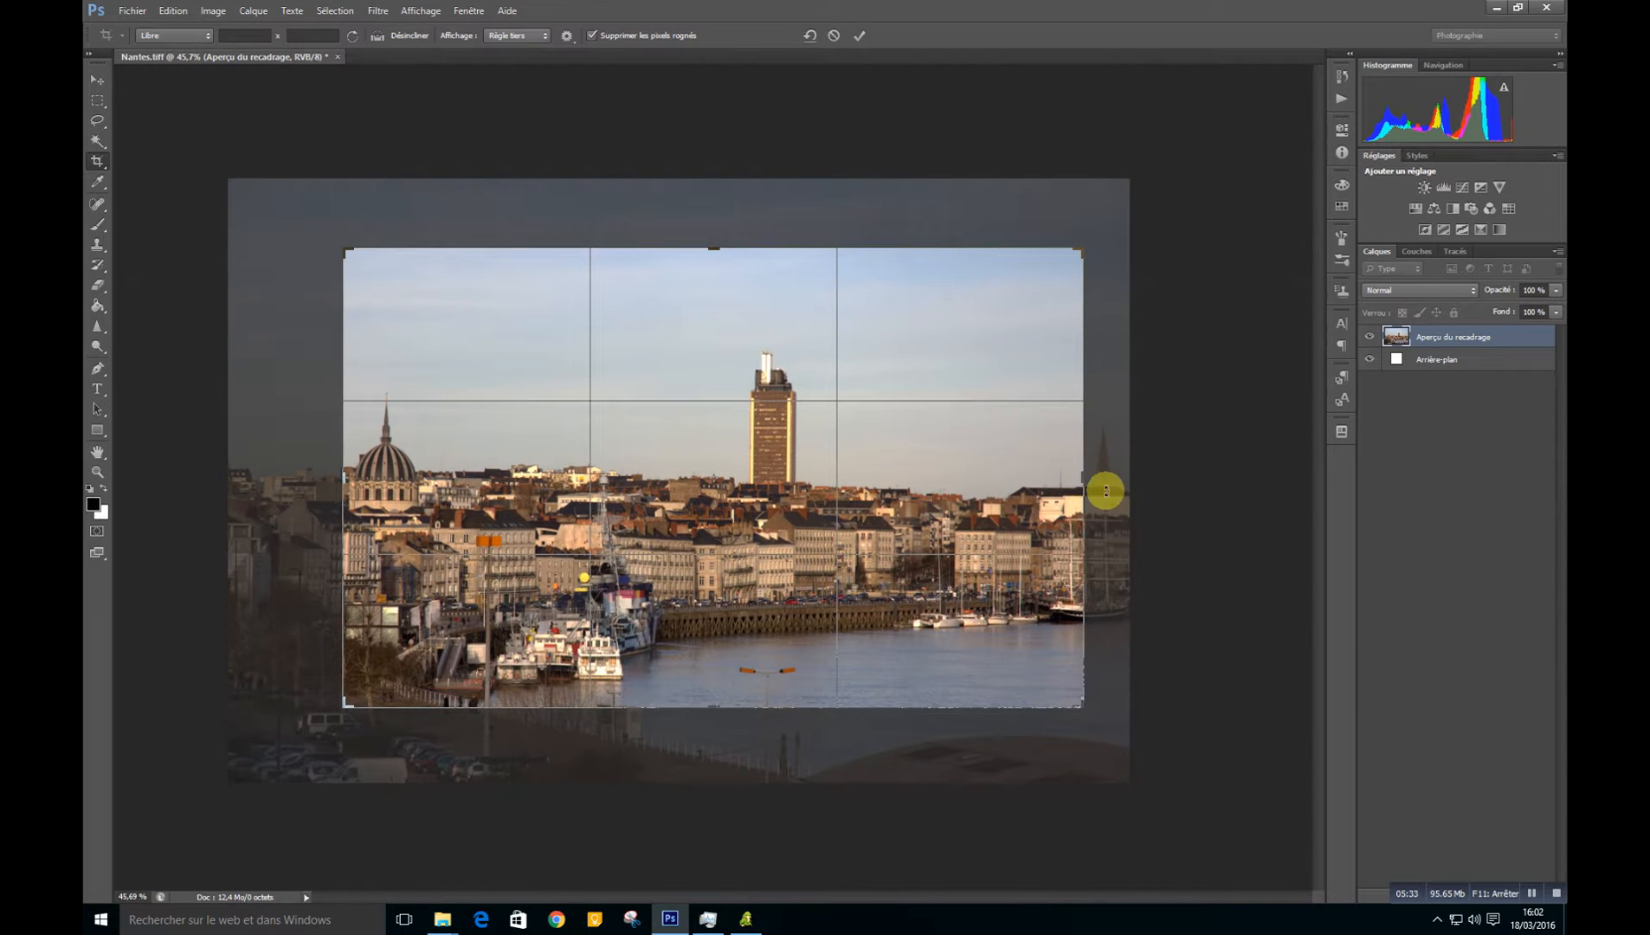
drag(1081, 477, 1103, 477)
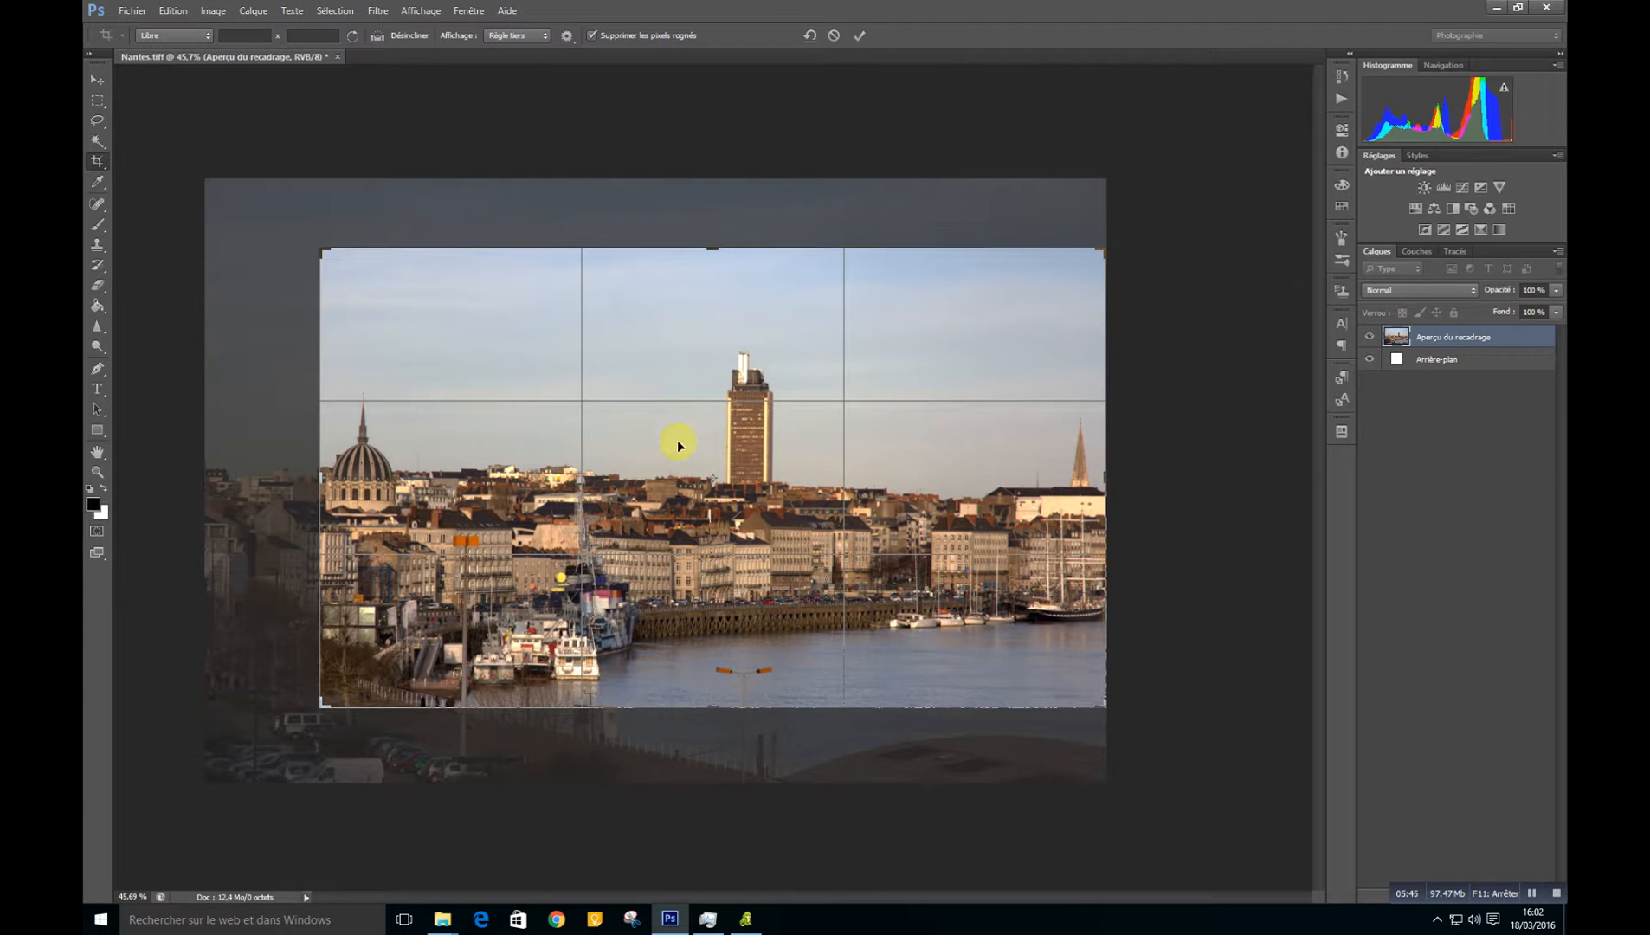
mouse_move(322, 250)
mouse_down()
mouse_move(379, 265)
mouse_move(425, 245)
mouse_move(321, 235)
mouse_up()
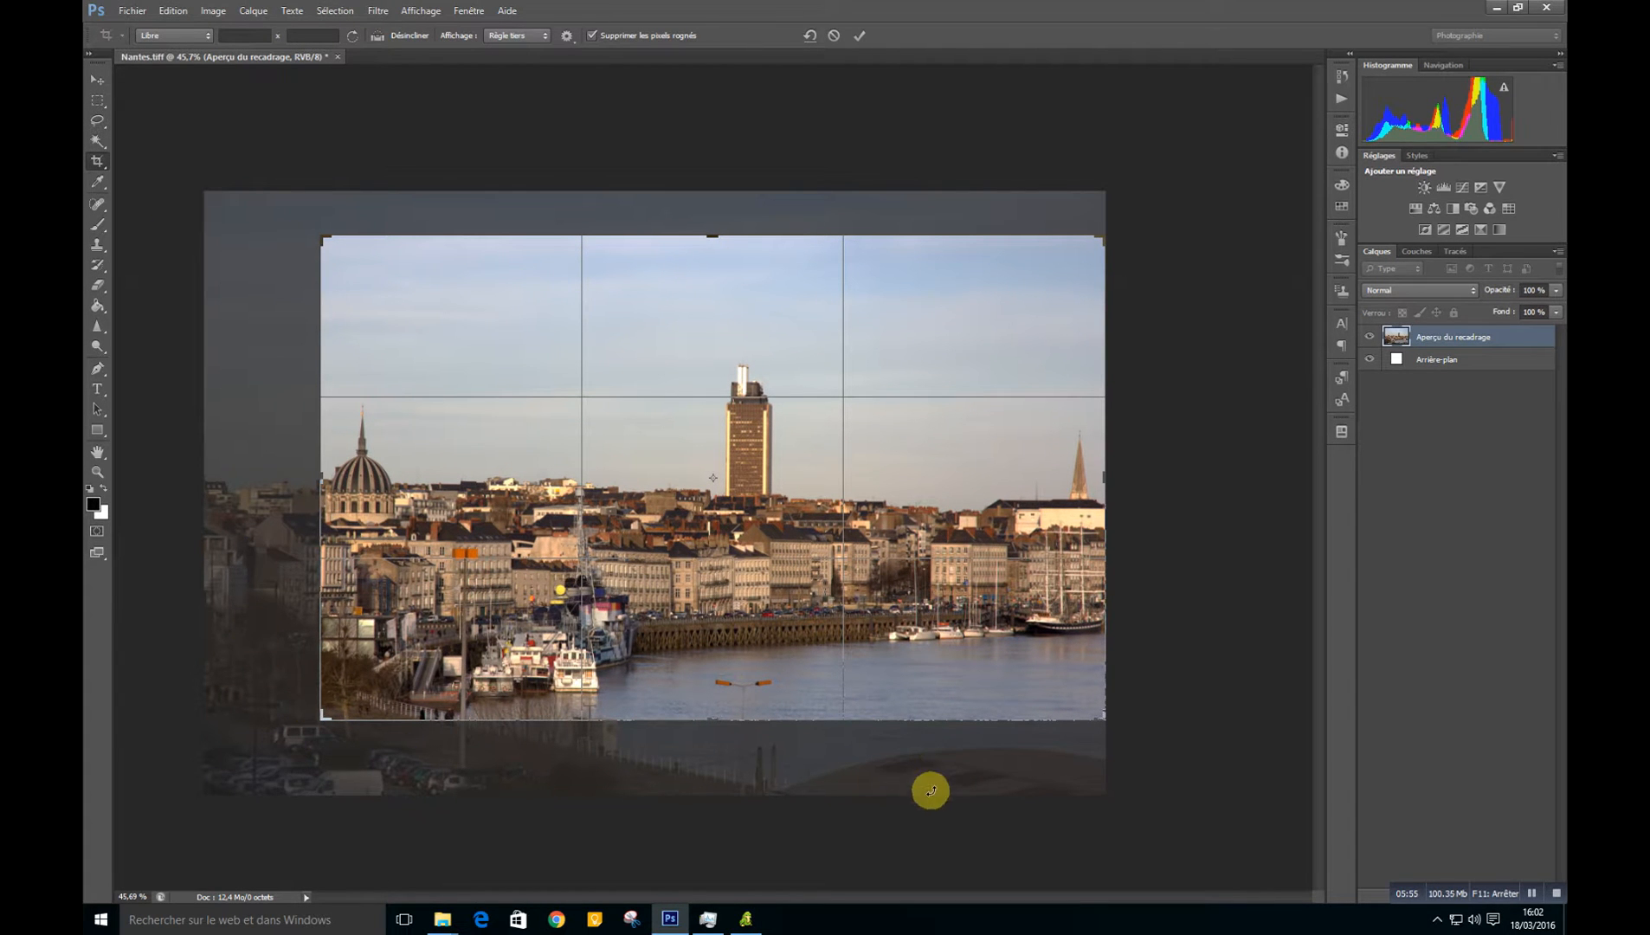
key(Return)
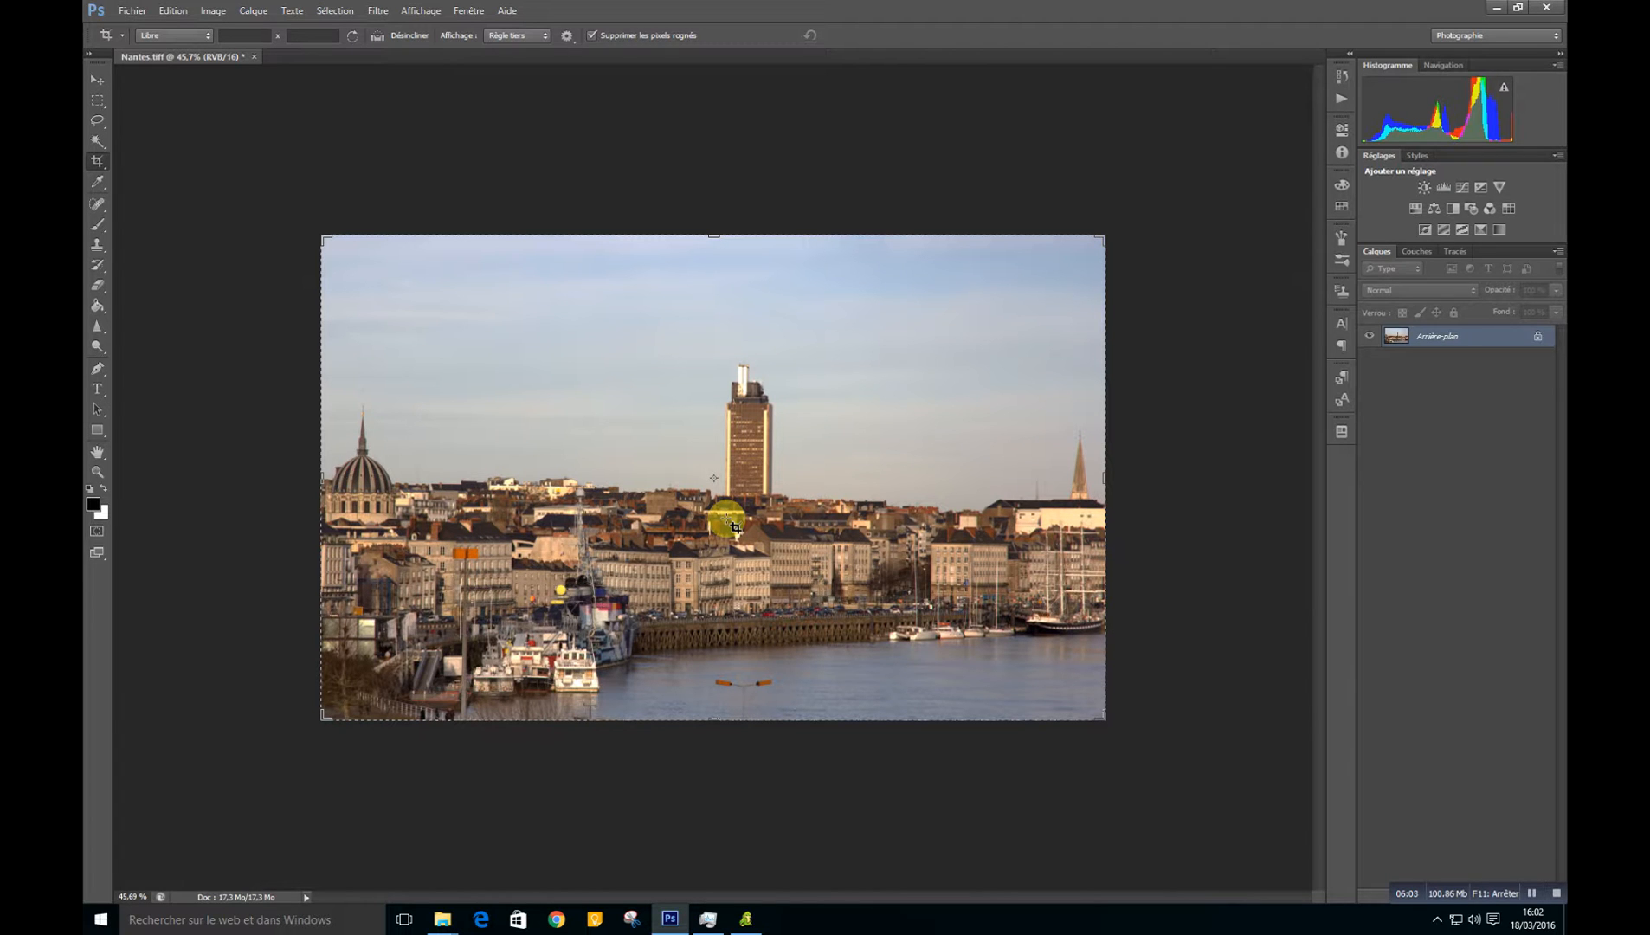
key(ctrl)
click(170, 13)
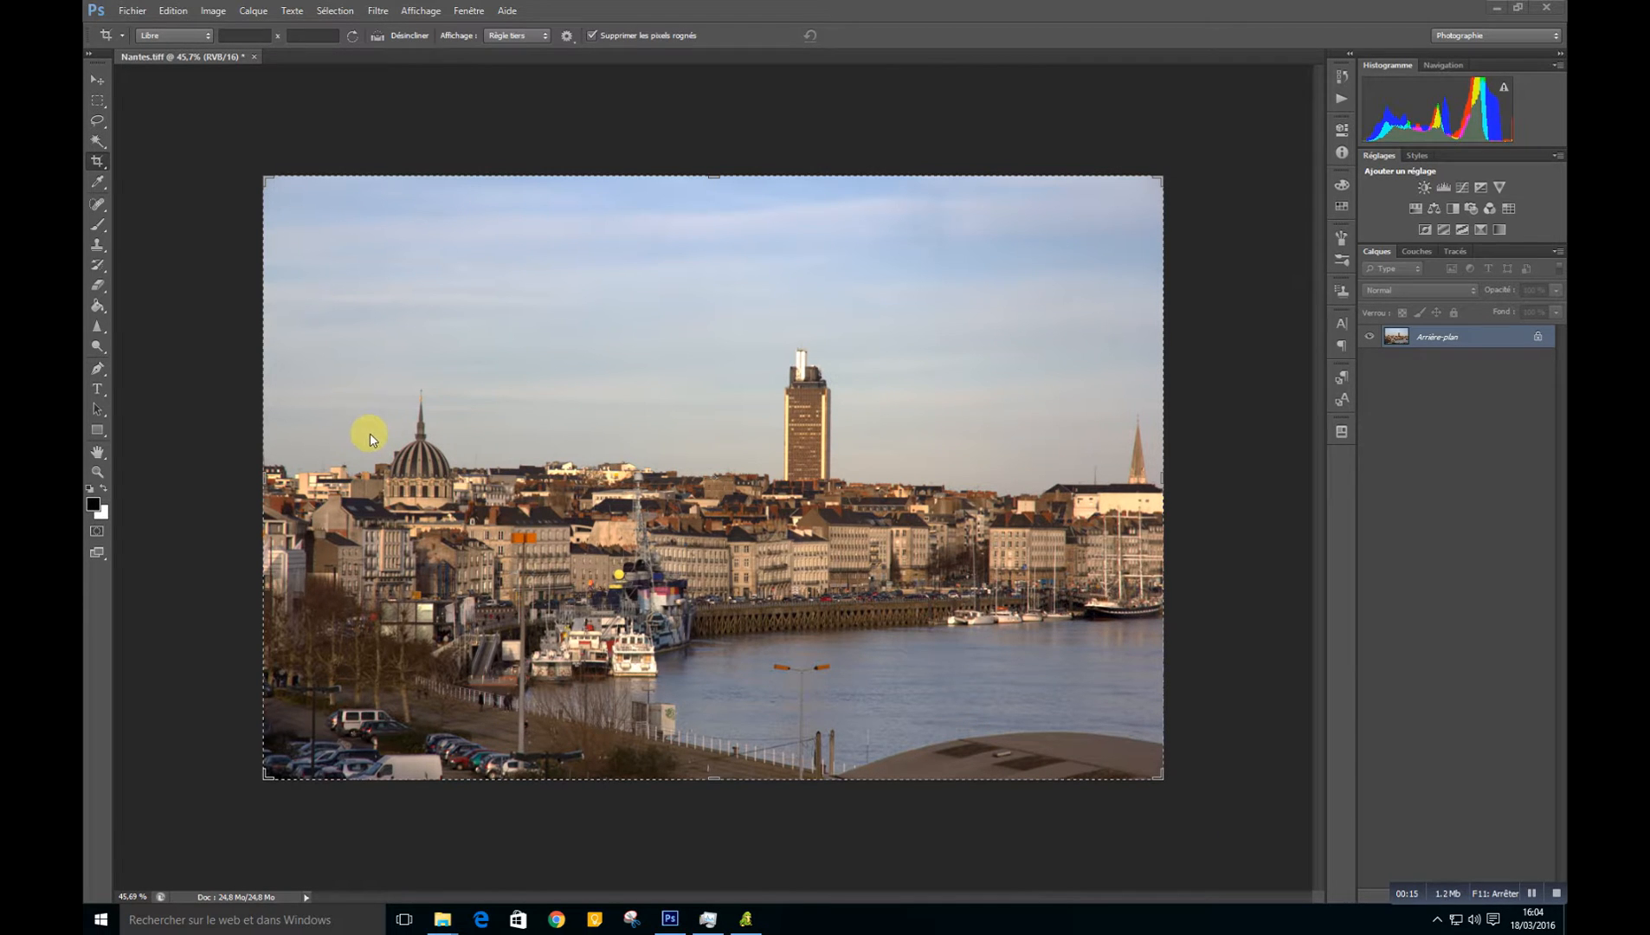
Step: Activate the Spot Healing Brush for the sky around the dome and set its size to 51 px
scroll(384, 421, up, 3)
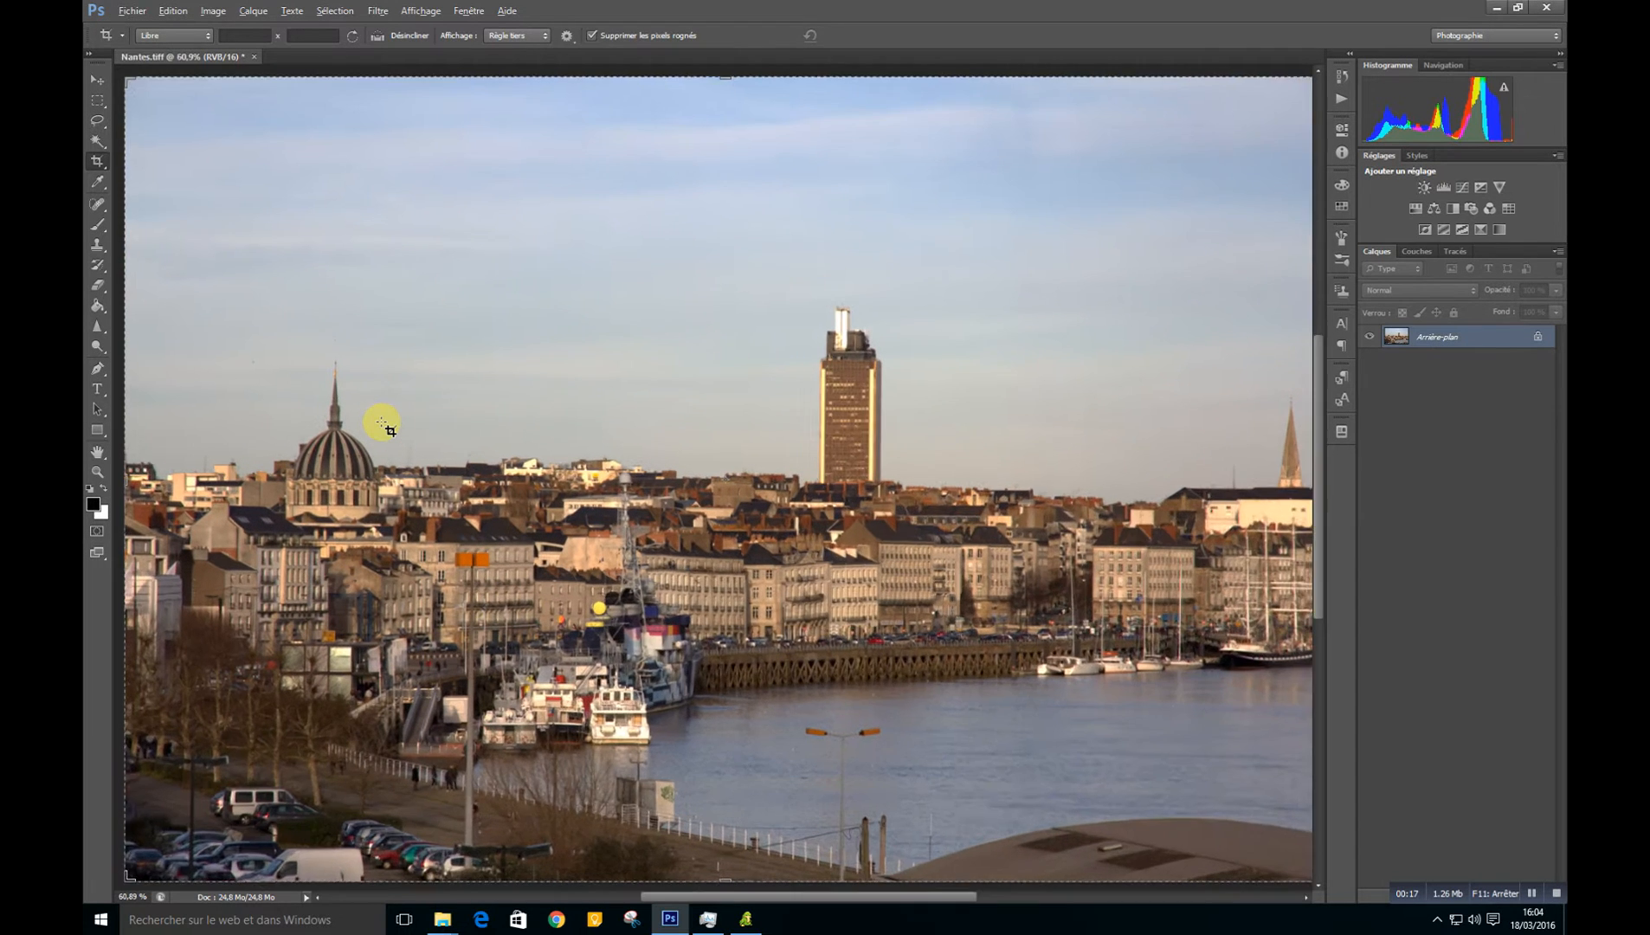
scroll(251, 417, up, 2)
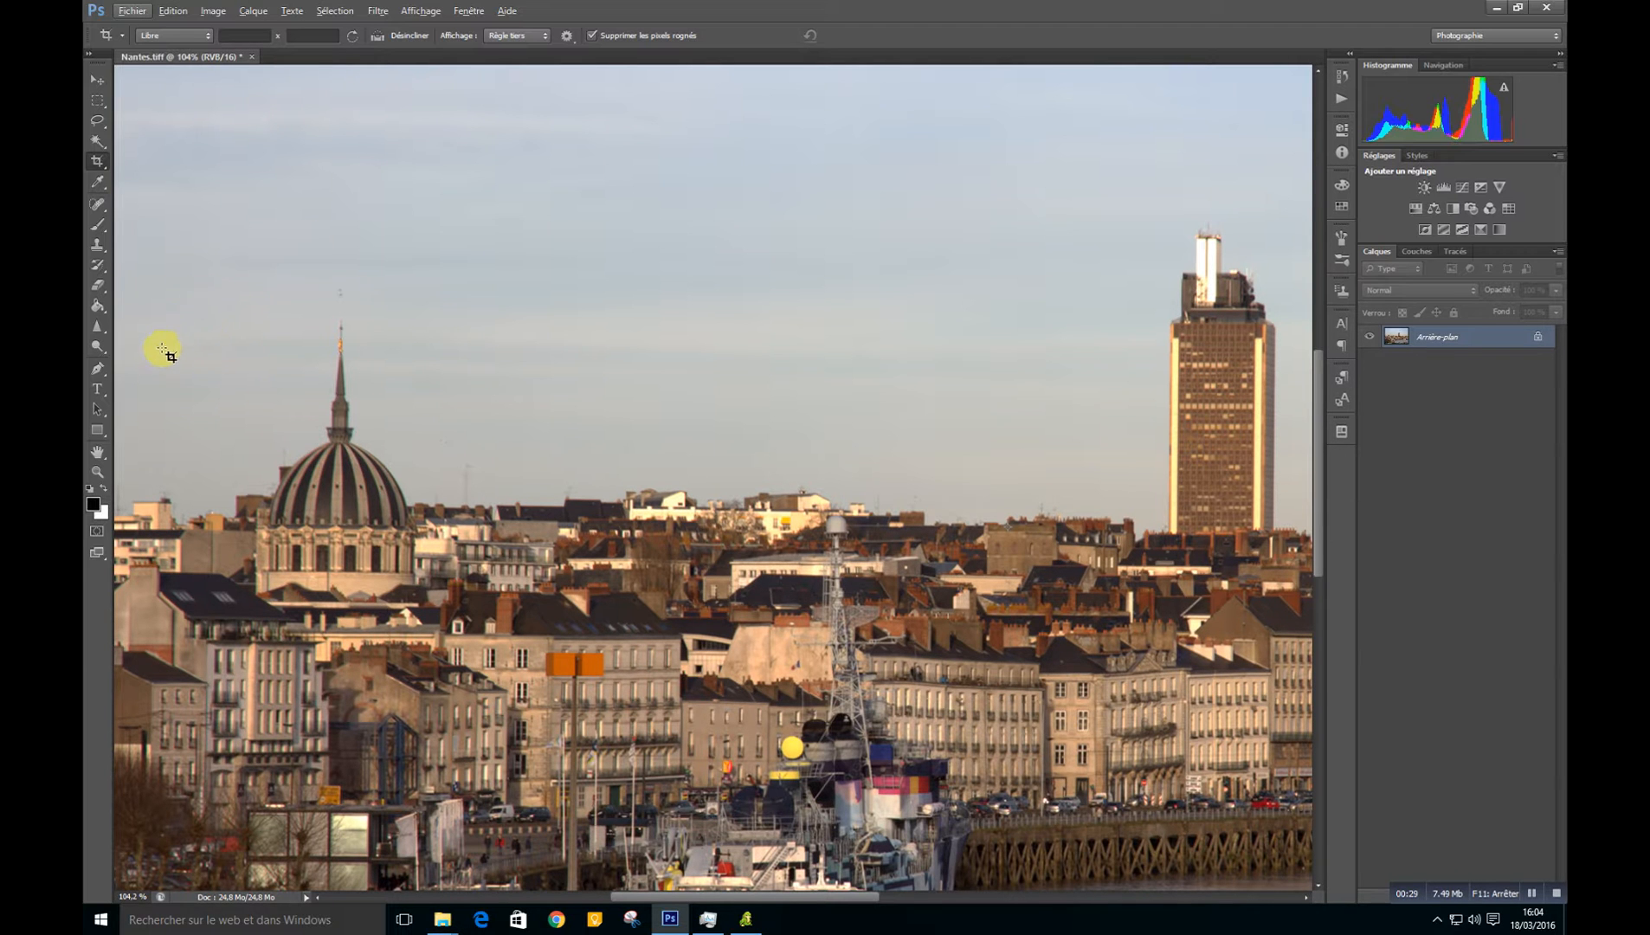
drag(708, 906, 654, 896)
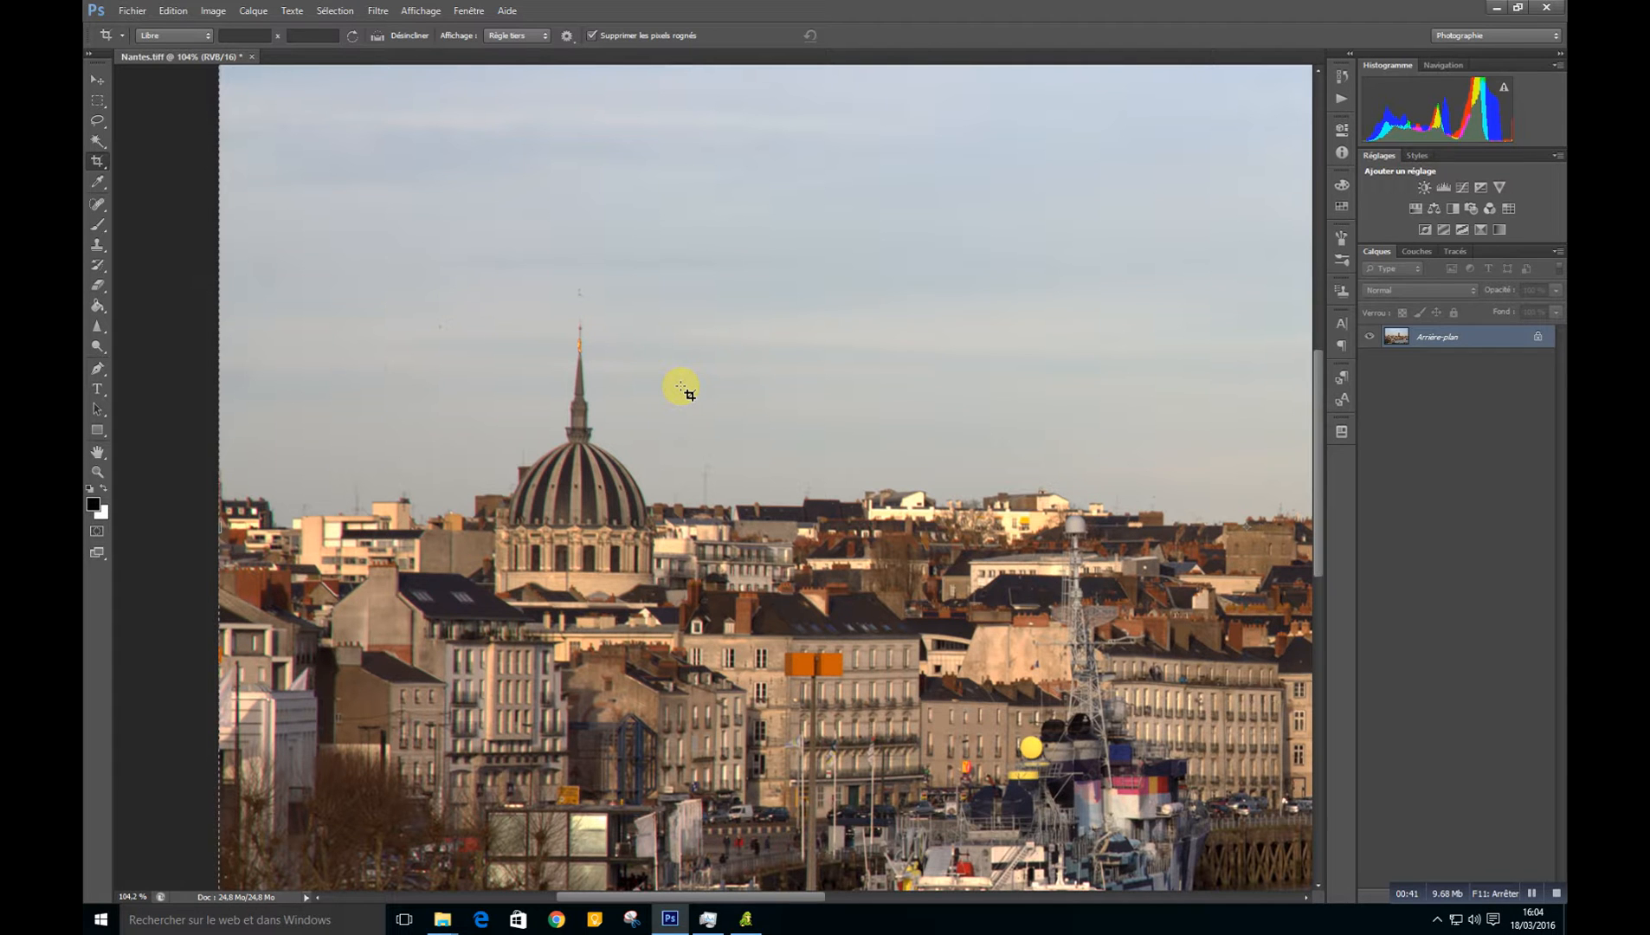
click(102, 205)
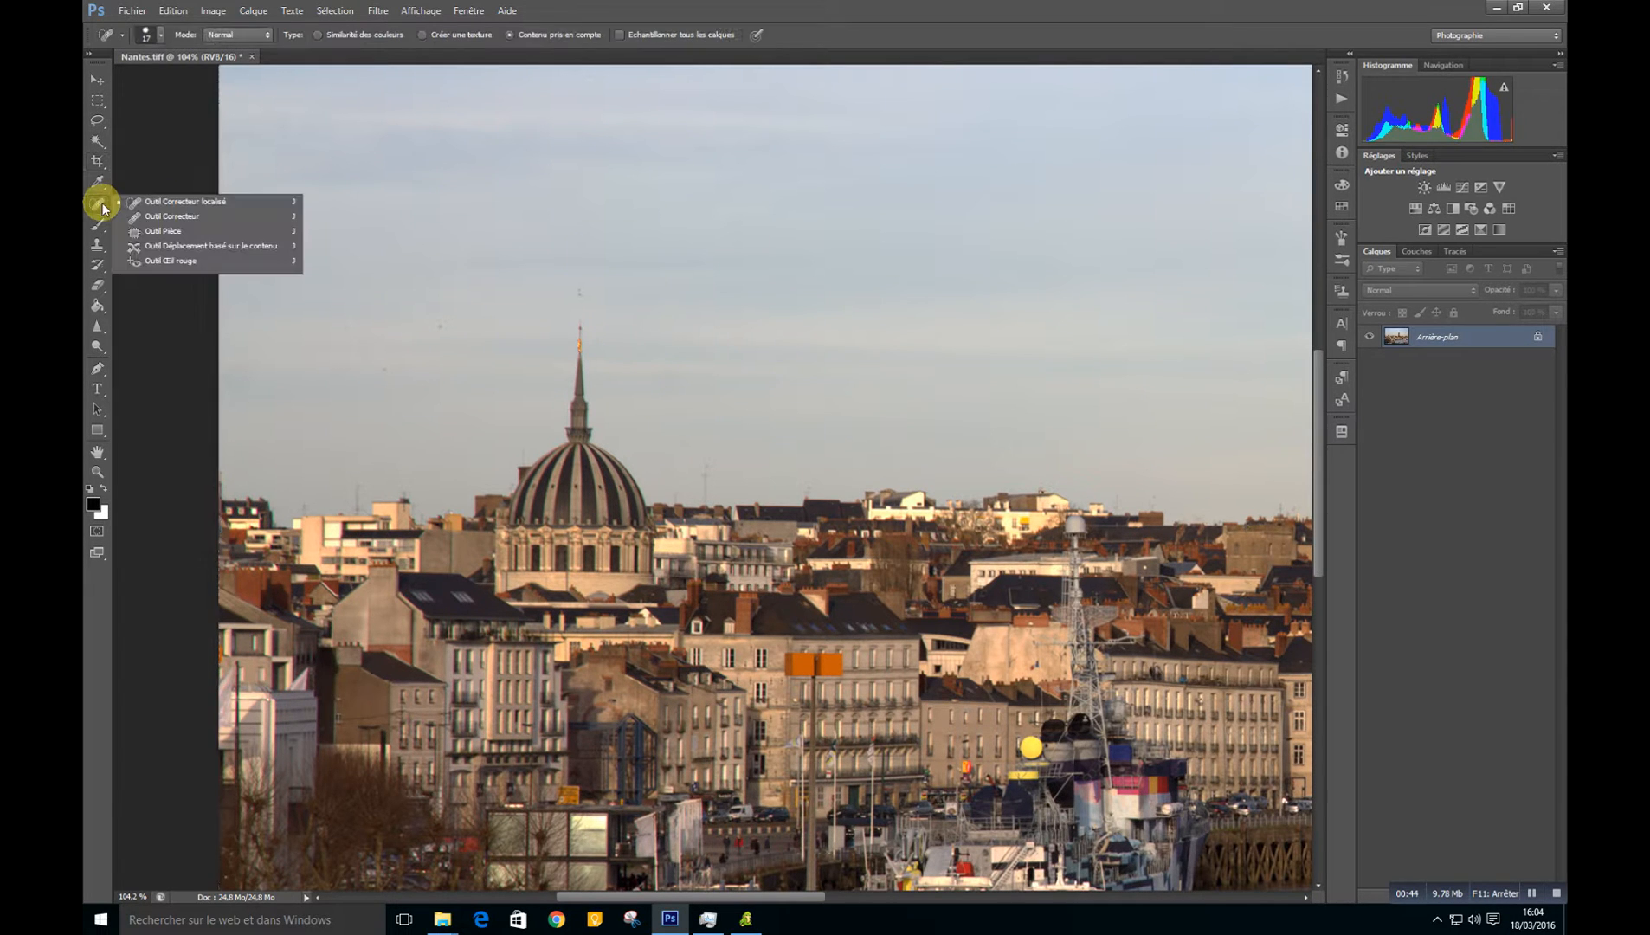
click(184, 203)
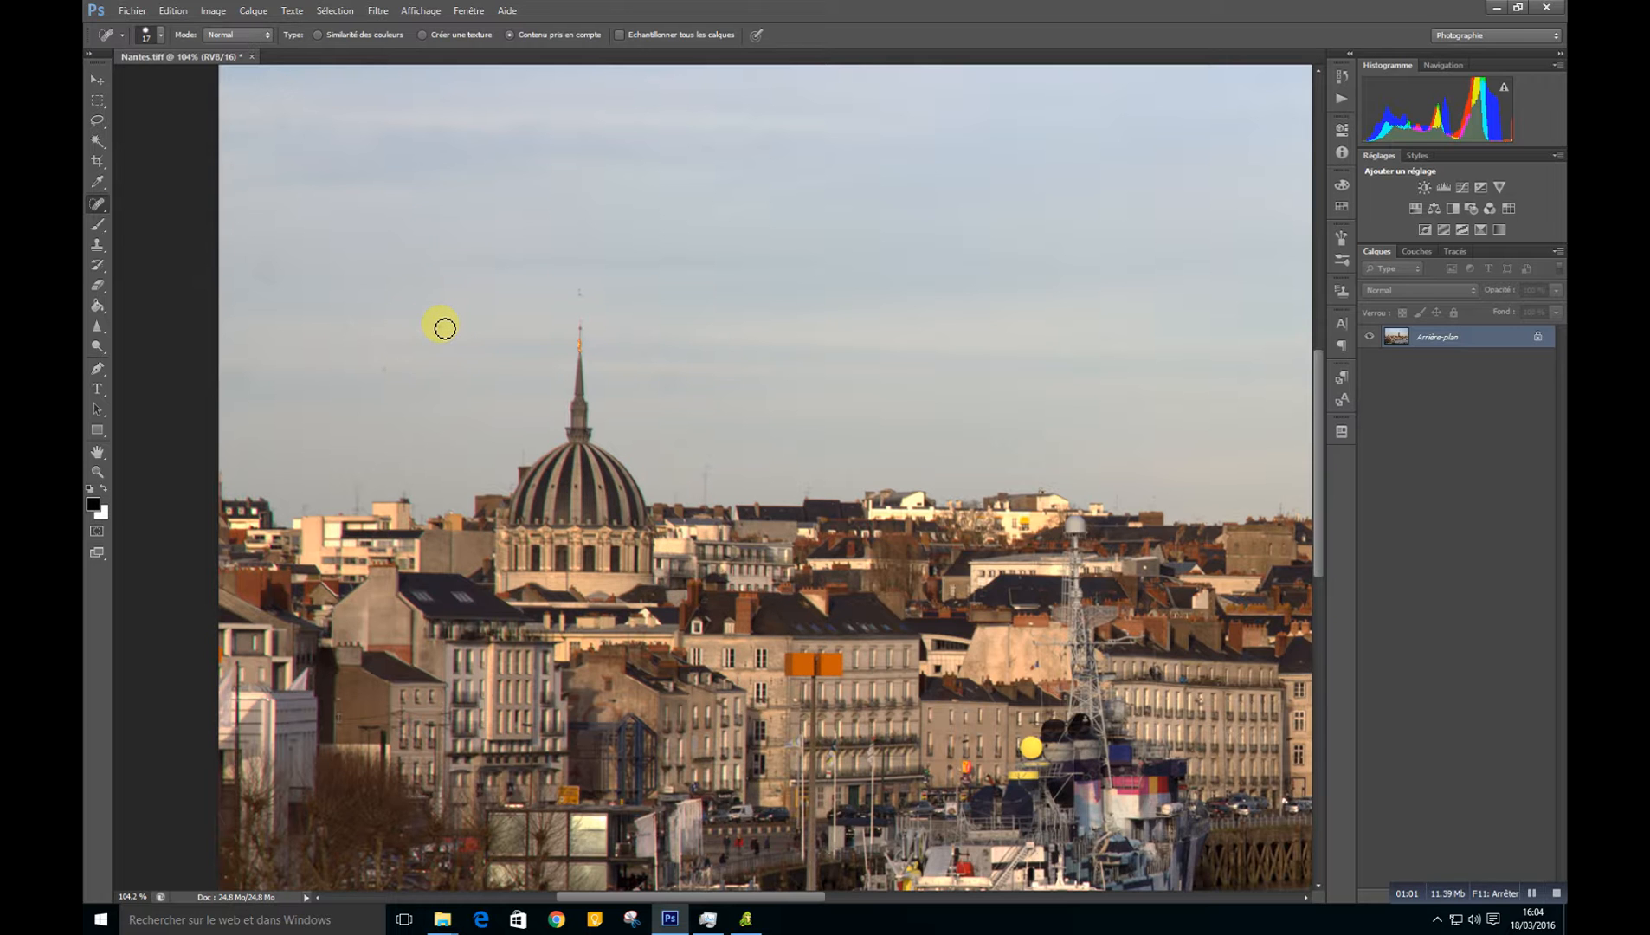
click(159, 36)
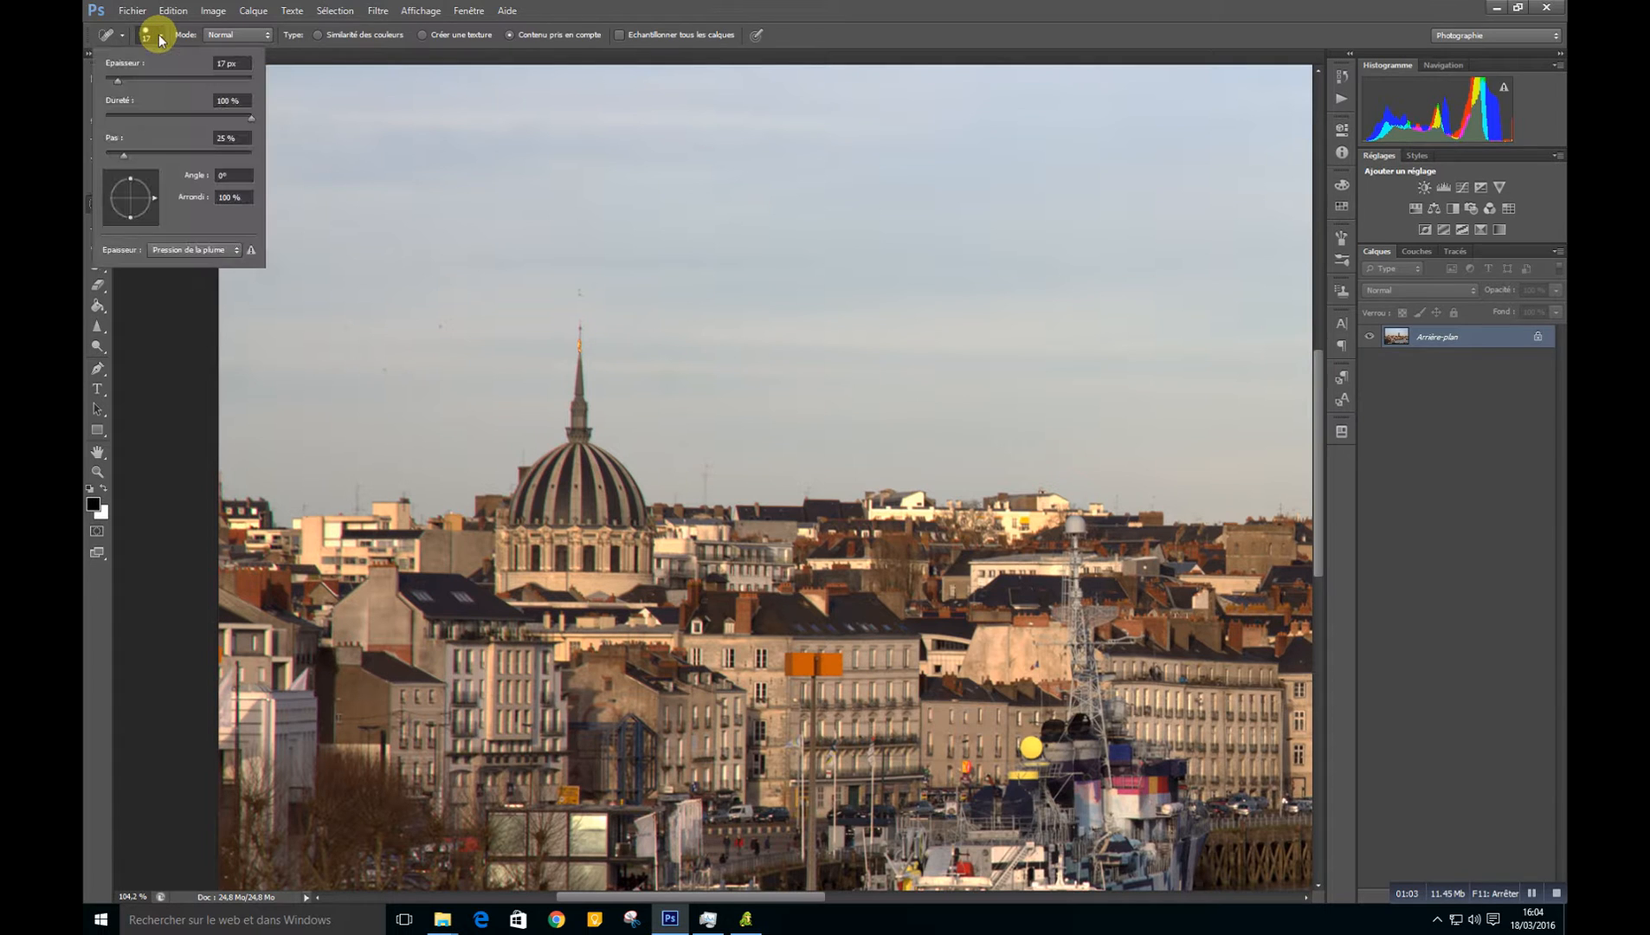
click(118, 80)
drag(211, 76, 217, 79)
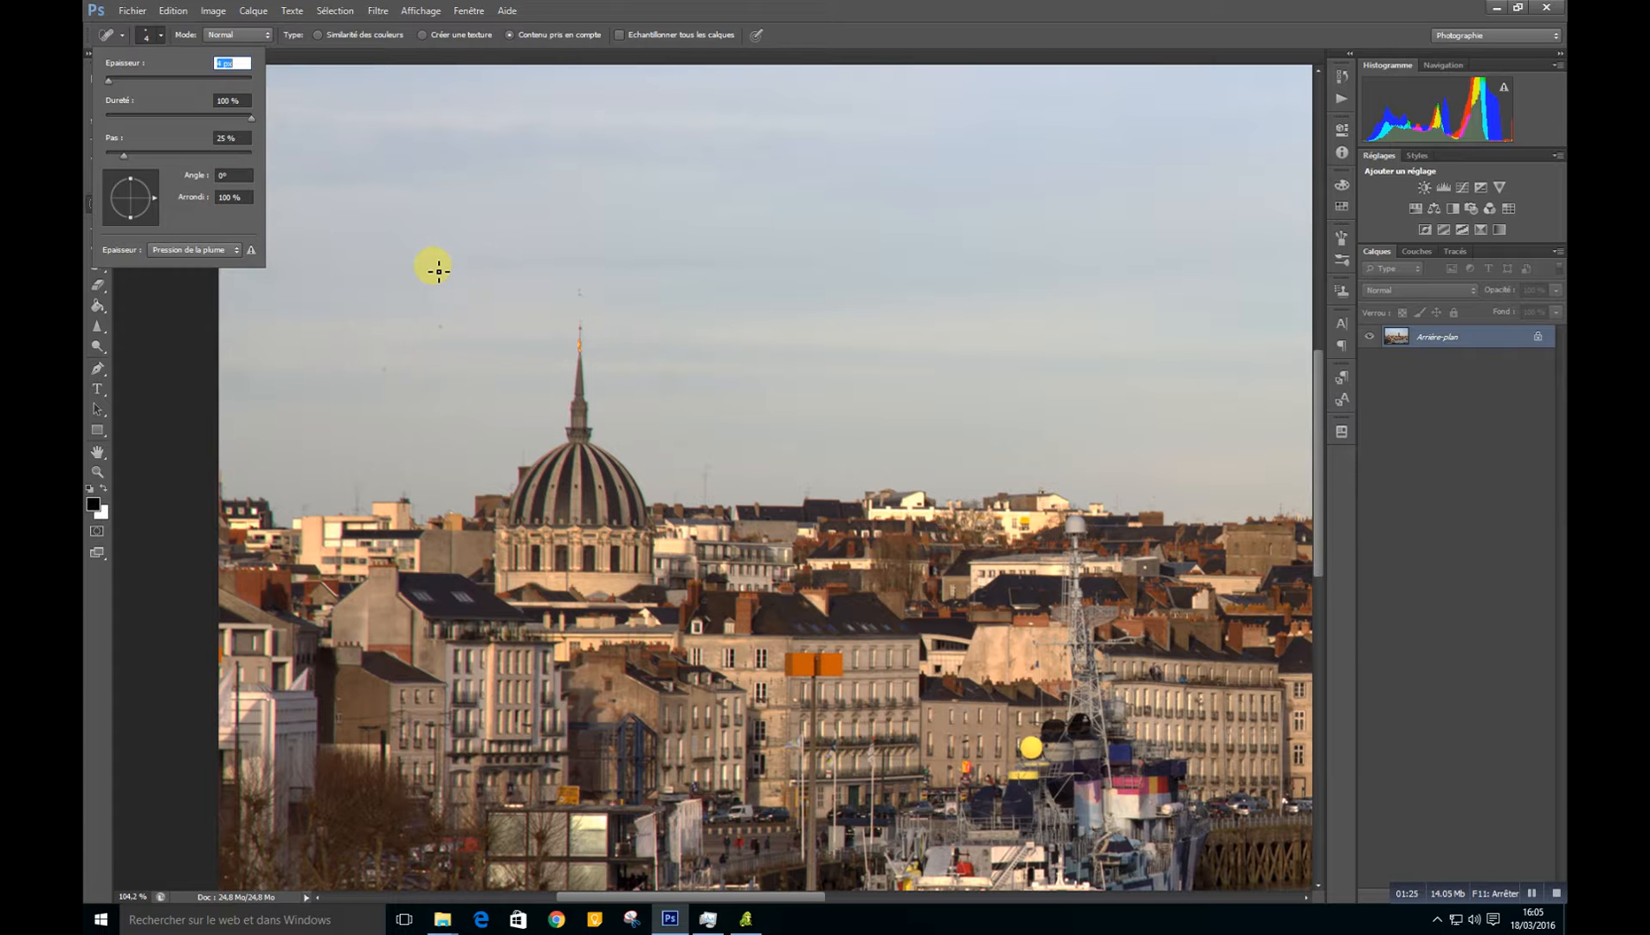
key(alt)
drag(111, 80, 117, 83)
click(160, 37)
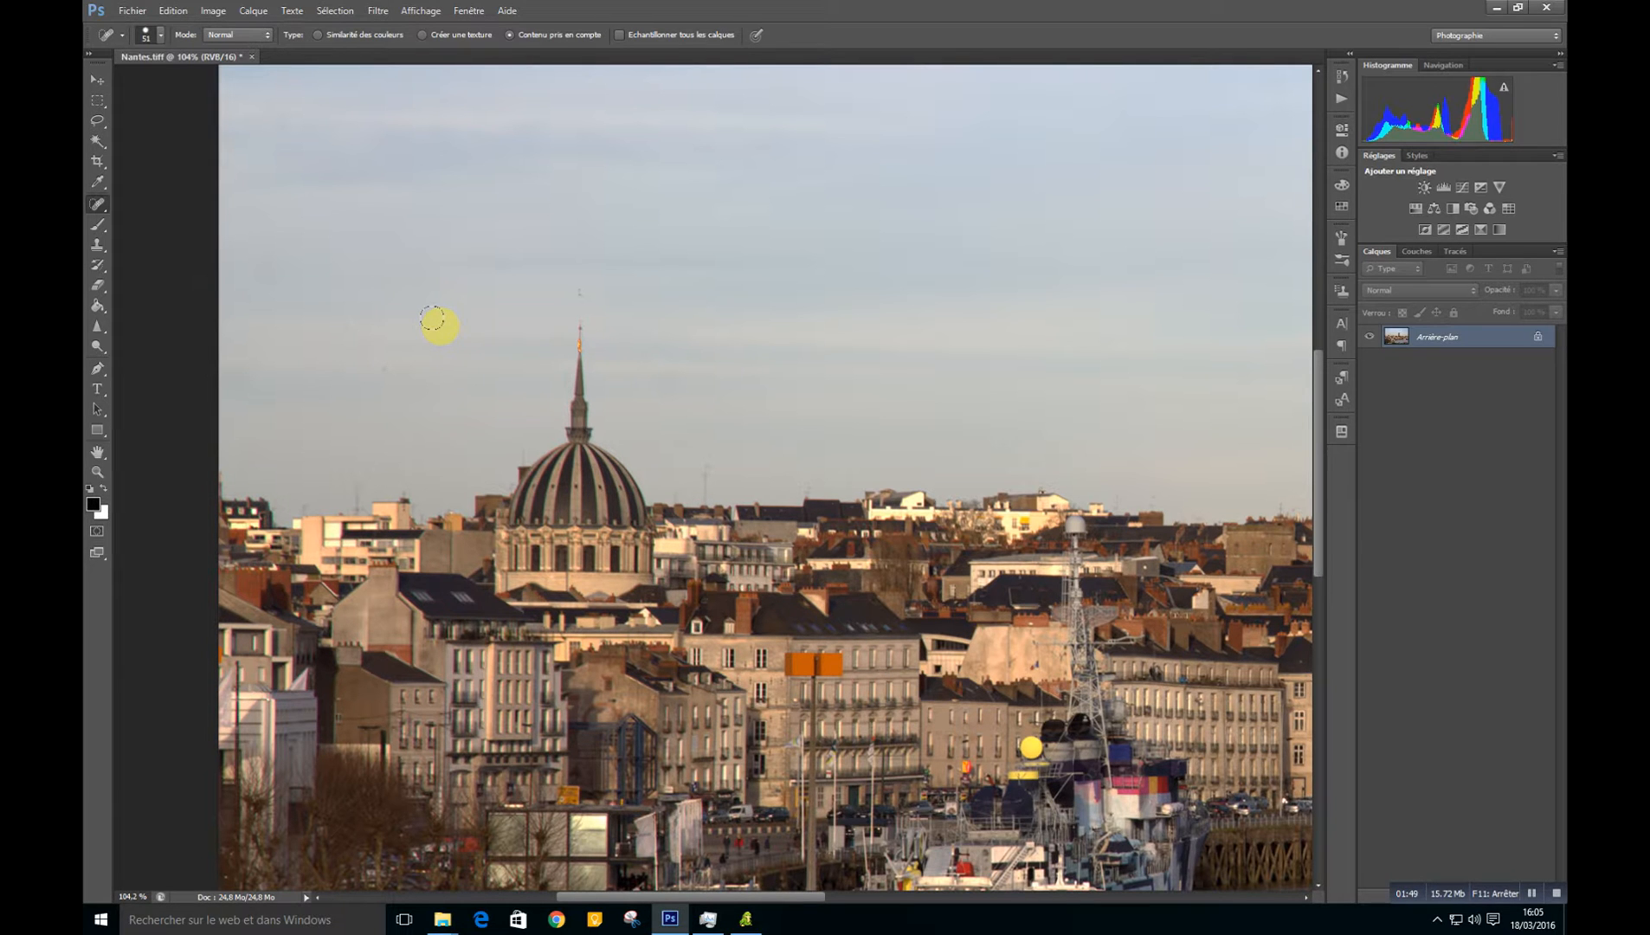
Step: Remove the dark specks from the sky around and above the dome with the Spot Healing Brush
click(440, 326)
click(377, 365)
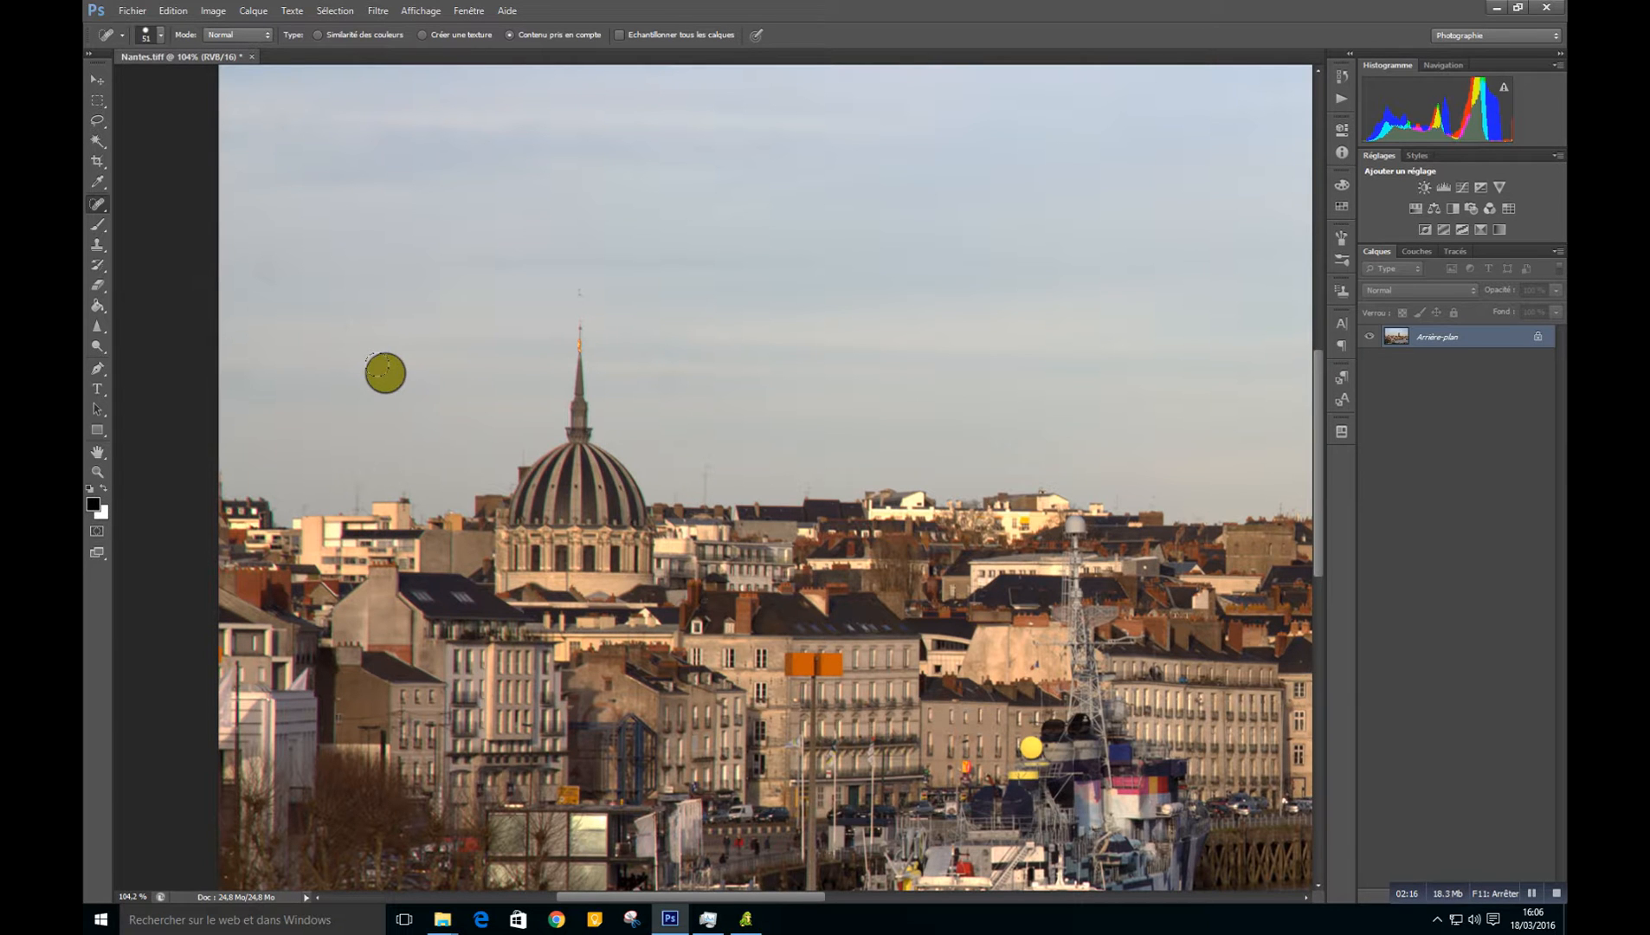
click(342, 319)
click(375, 310)
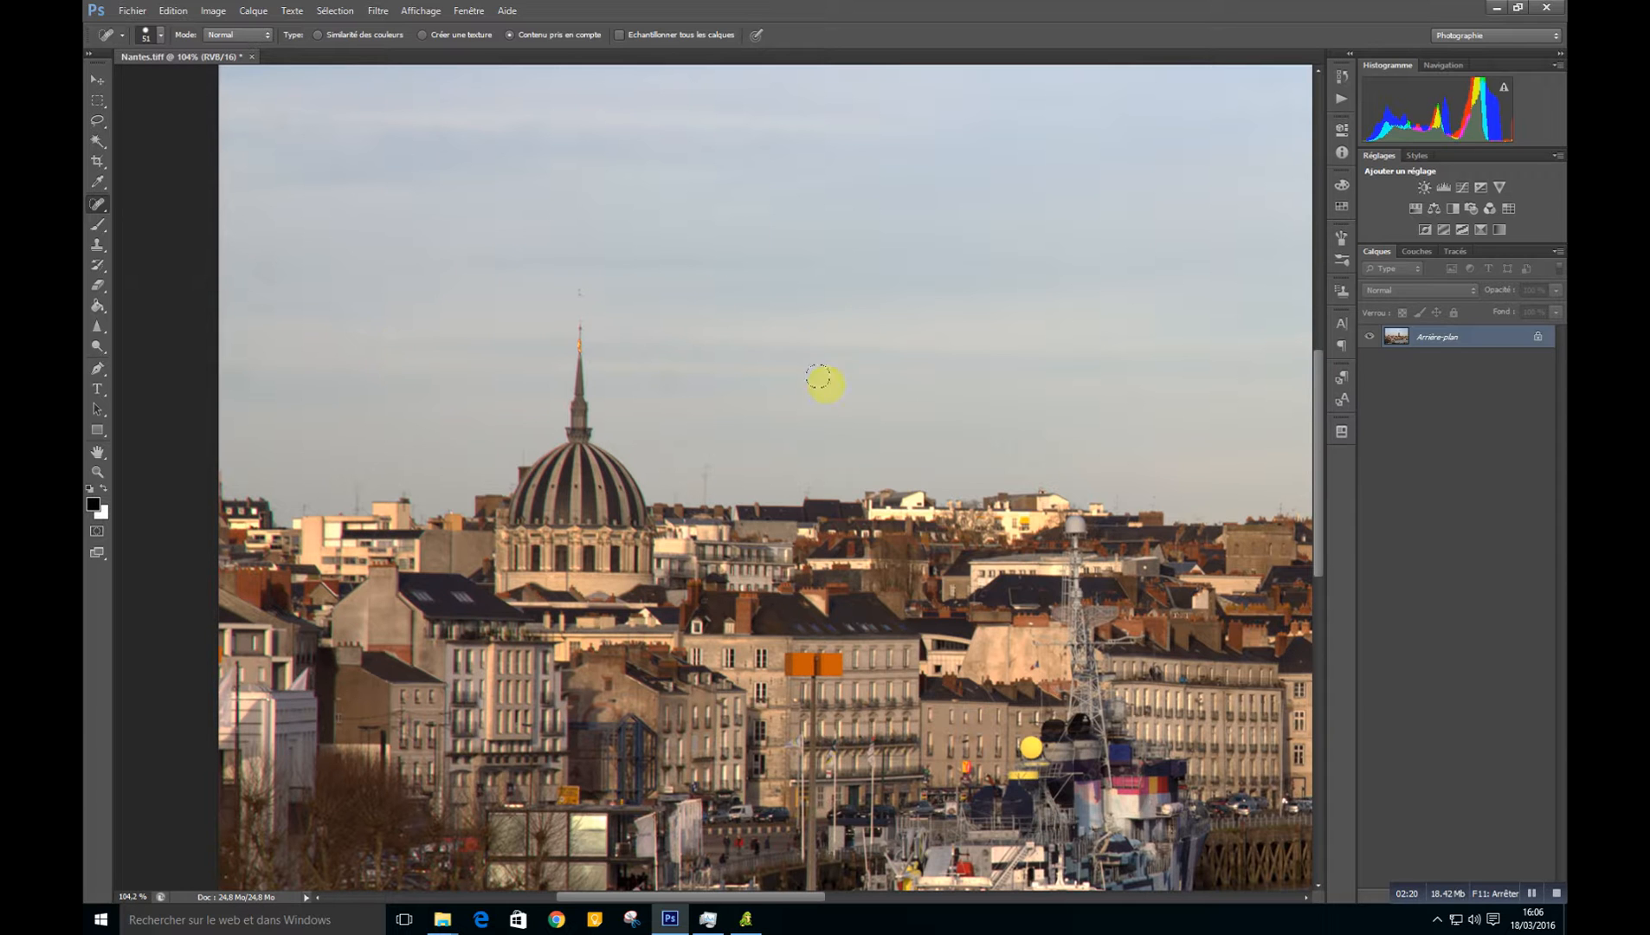
click(660, 373)
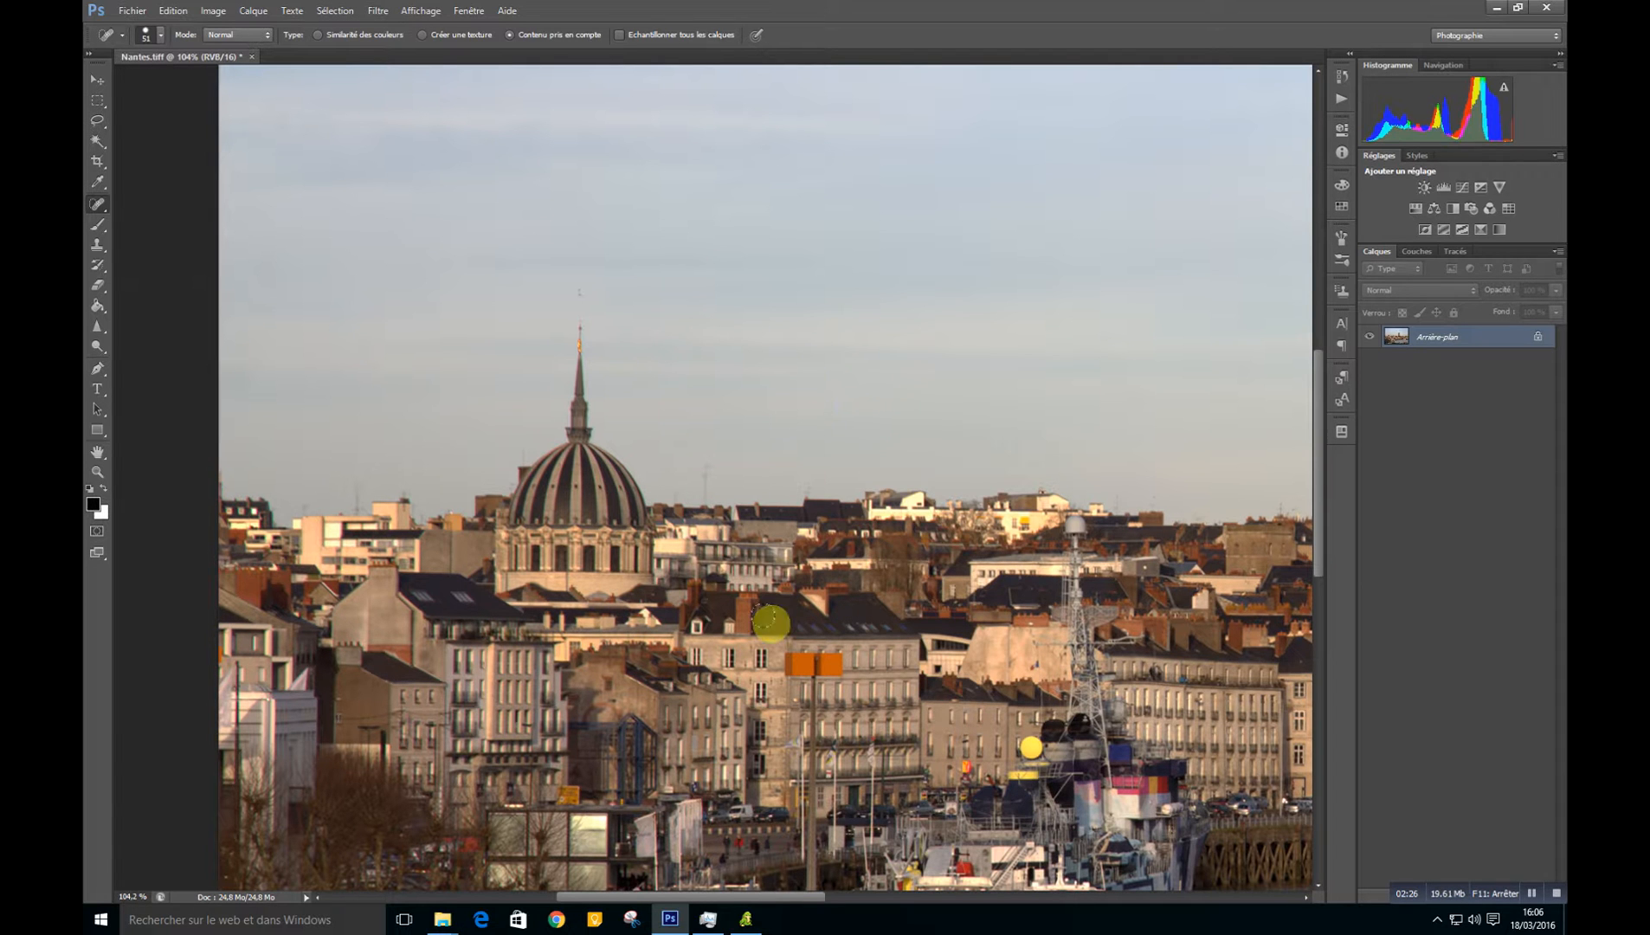
drag(756, 896, 848, 923)
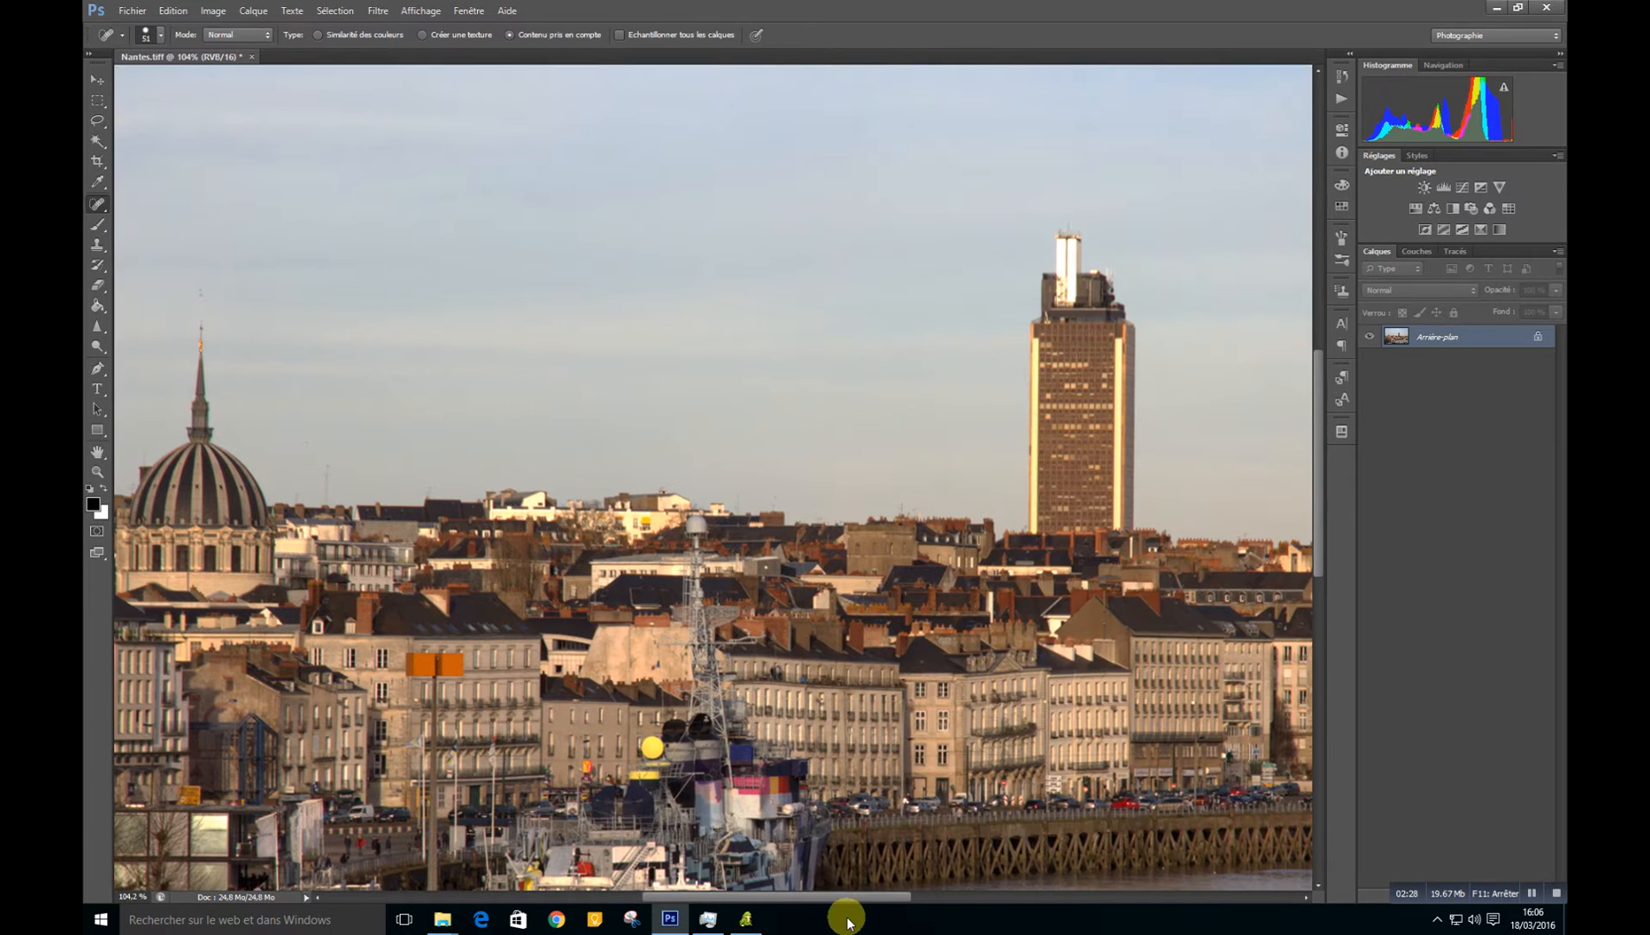
scroll(692, 508, down, 4)
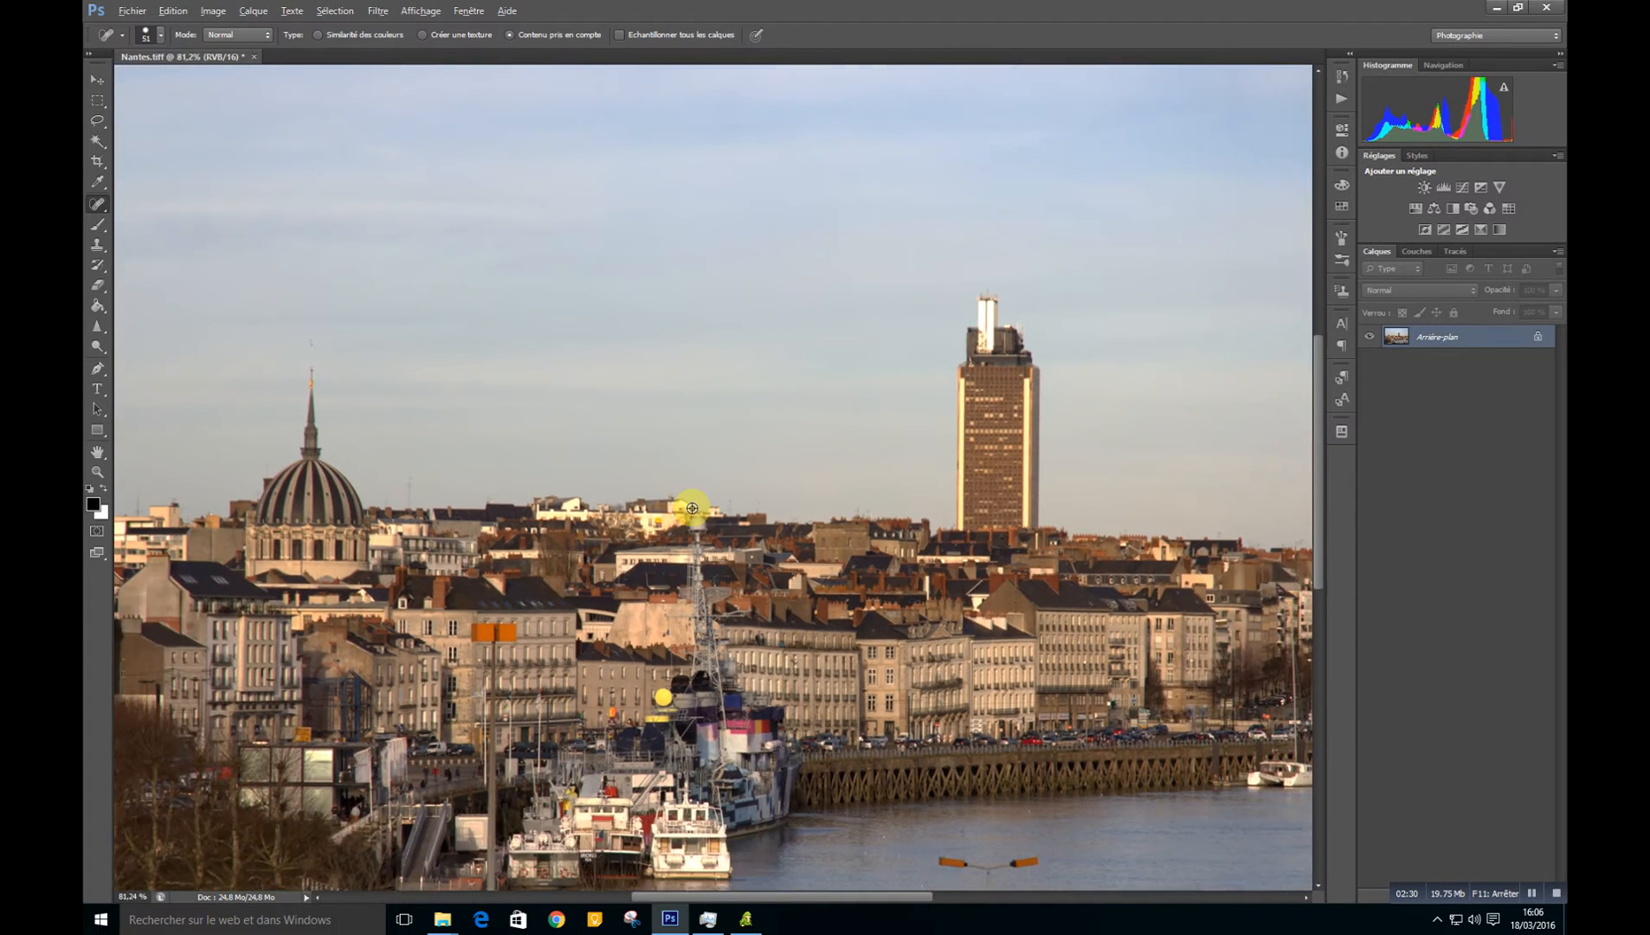
scroll(692, 508, down, 1)
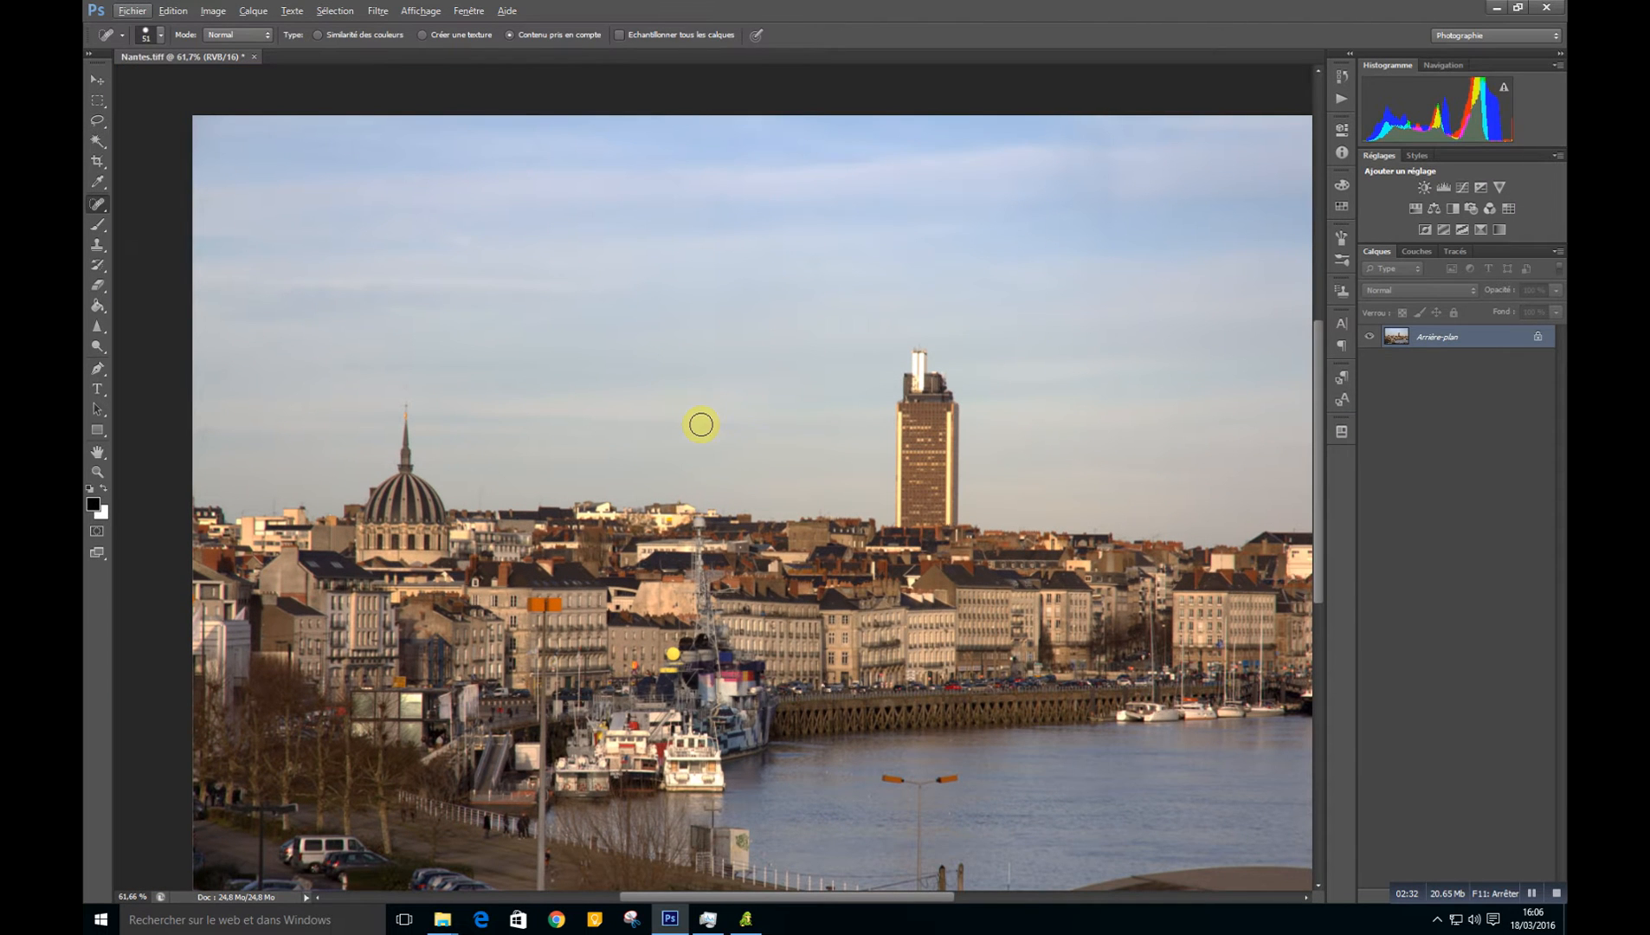
click(523, 295)
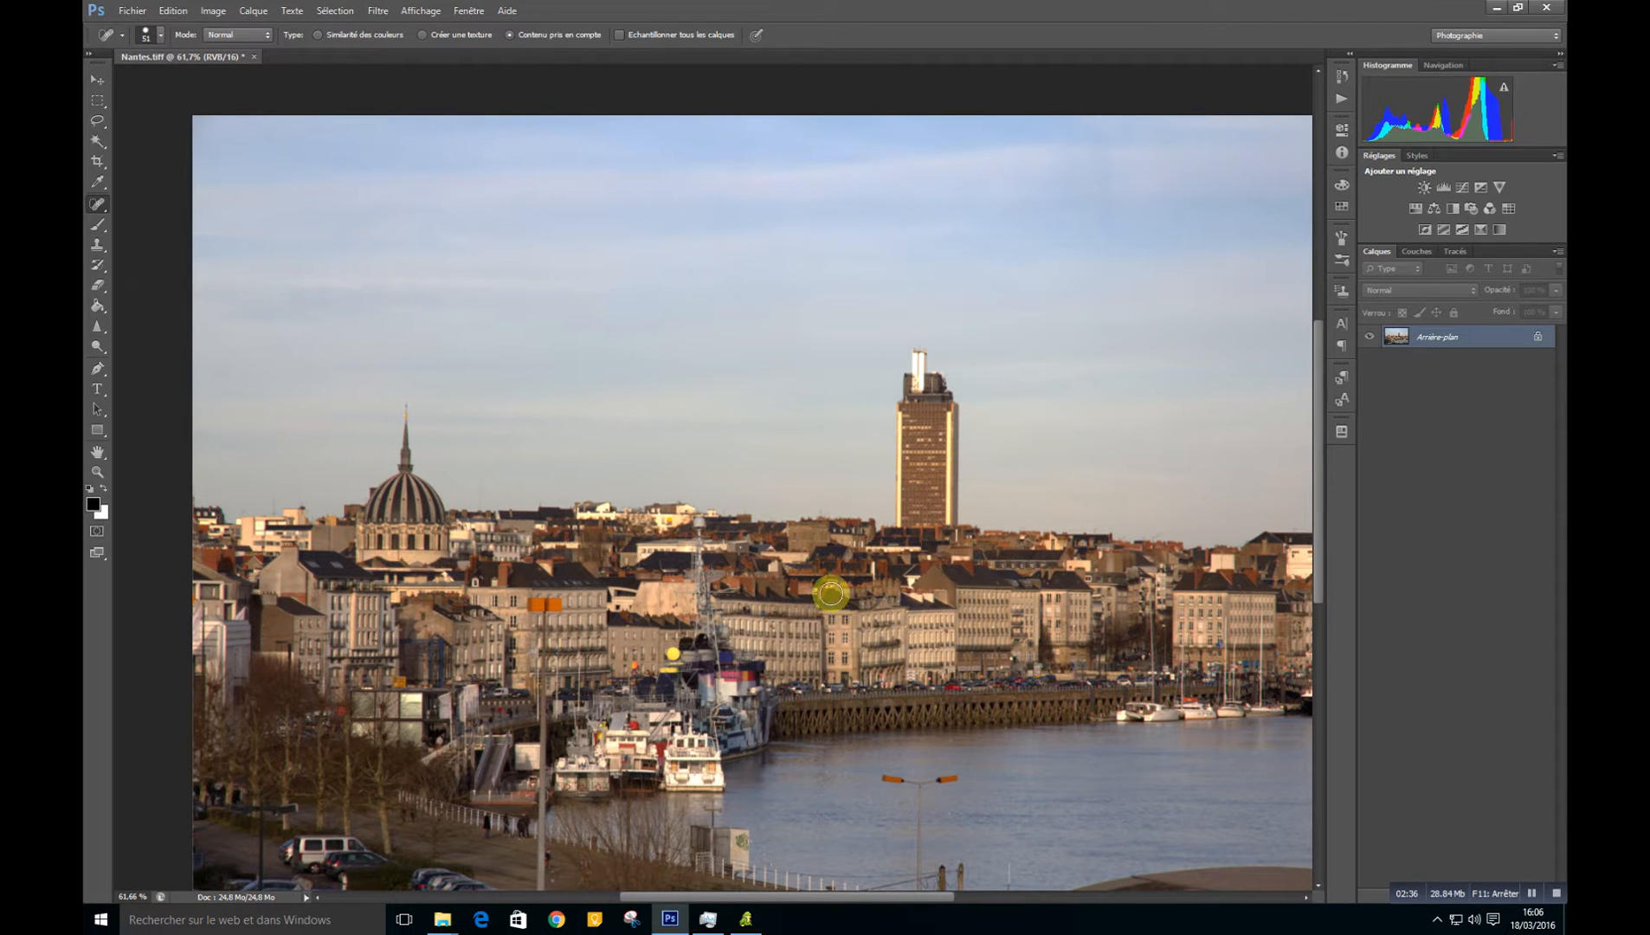
Step: Paint out the double-headed street lamp, the wooden posts and the cables in front of the river with the Spot Healing Brush
drag(776, 899, 836, 901)
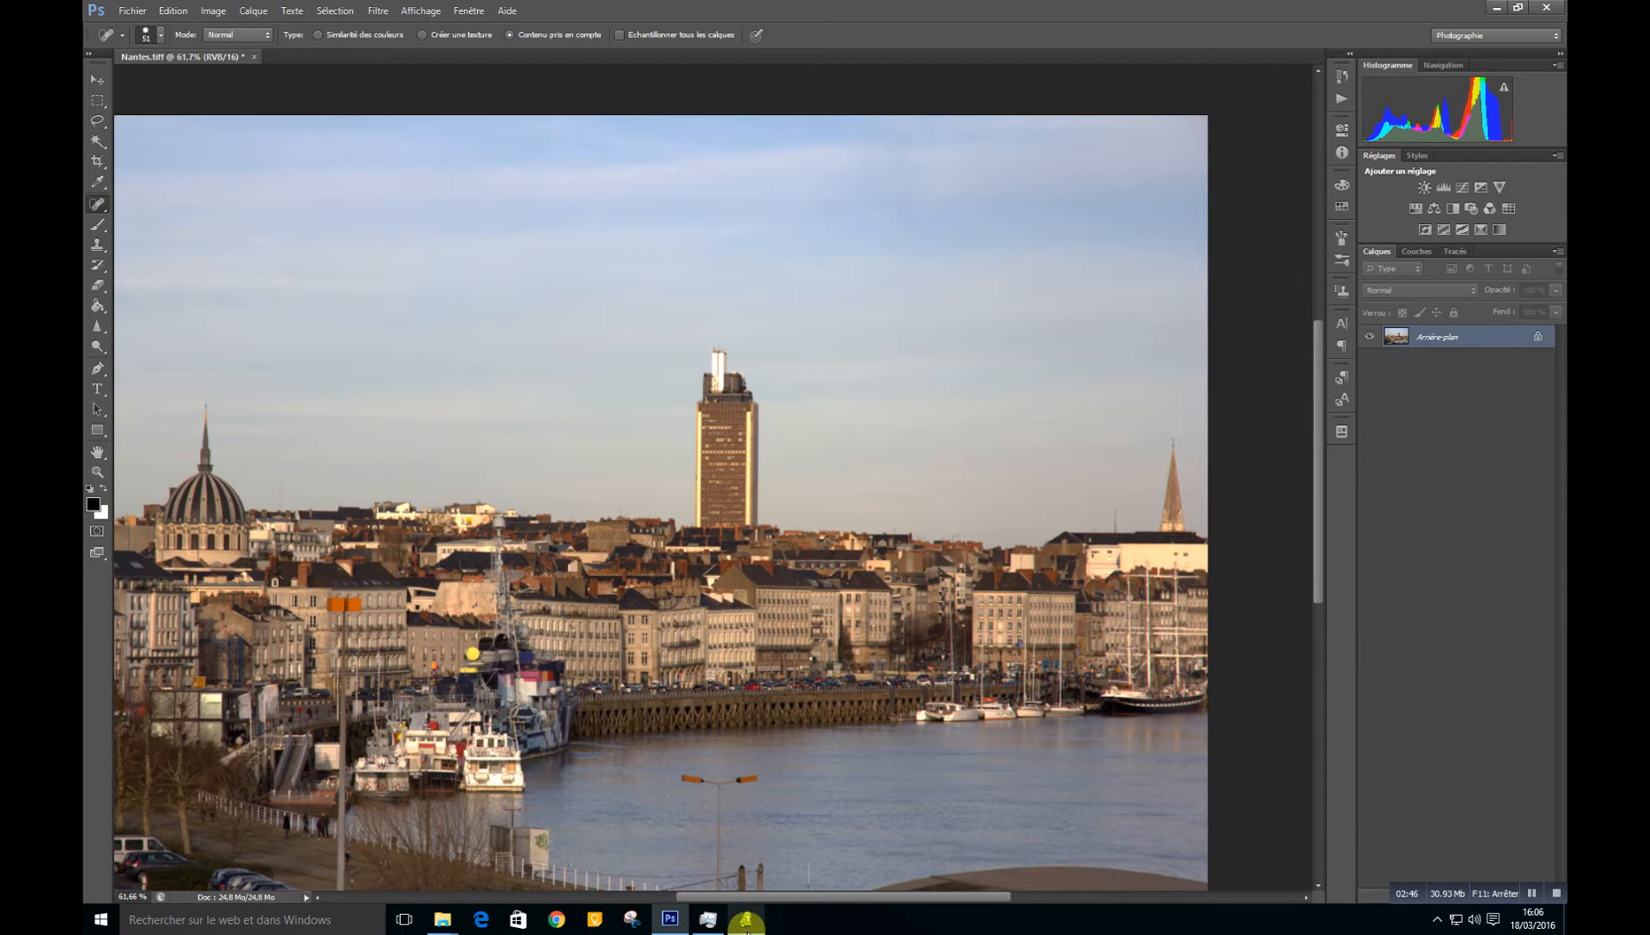
scroll(428, 538, down, 2)
key(alt)
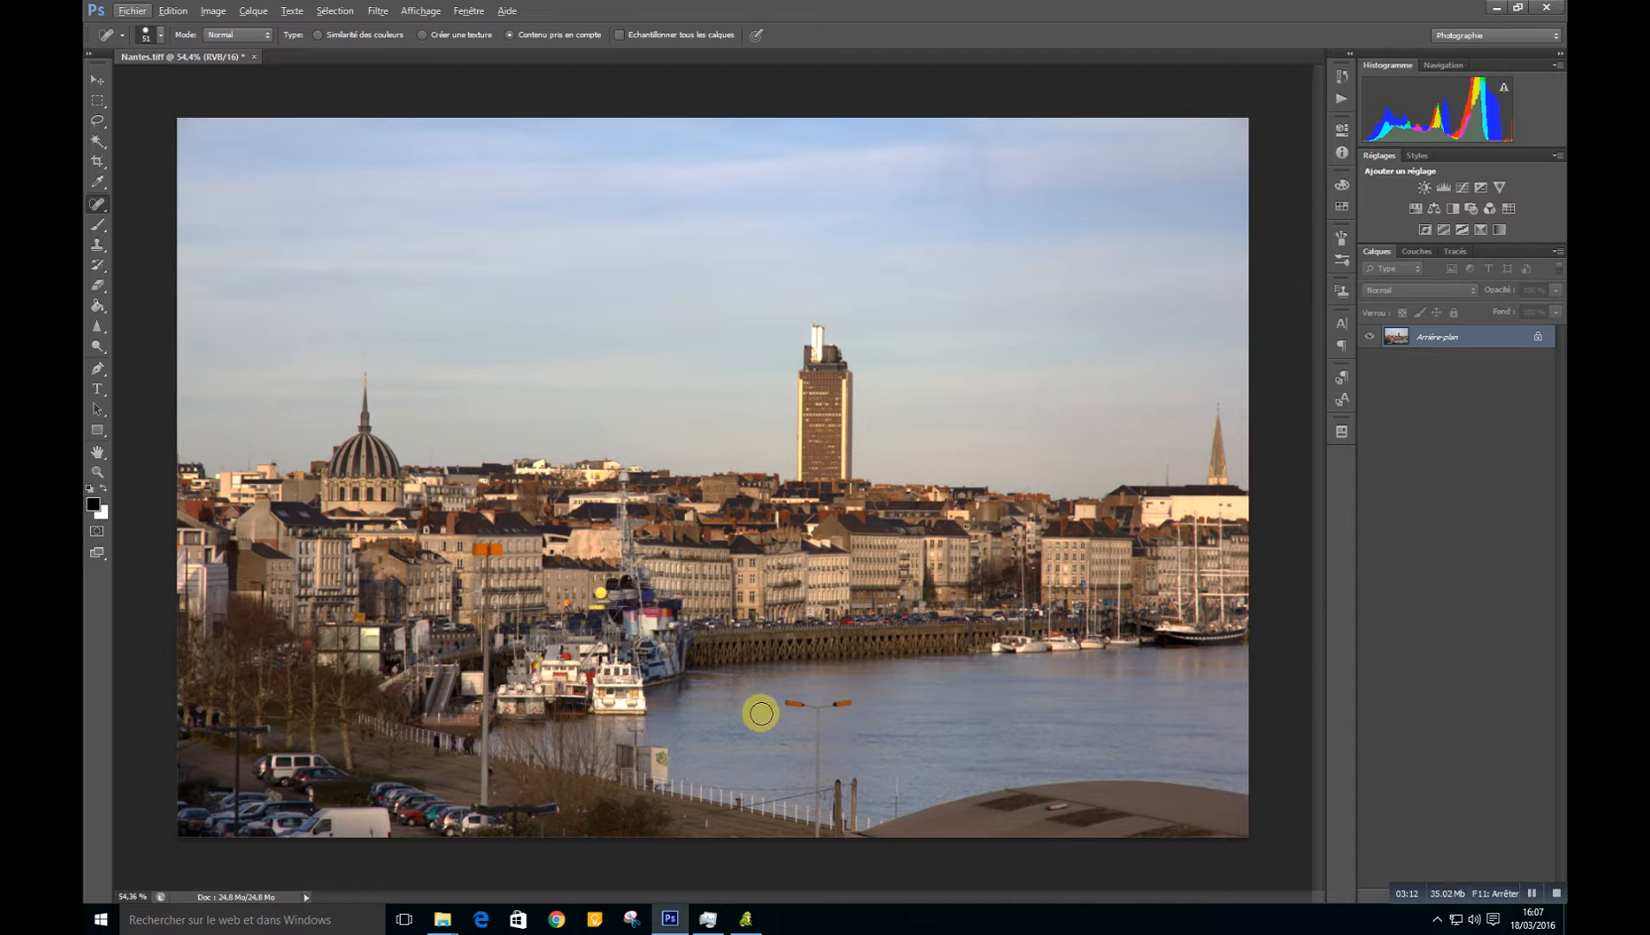
click(845, 705)
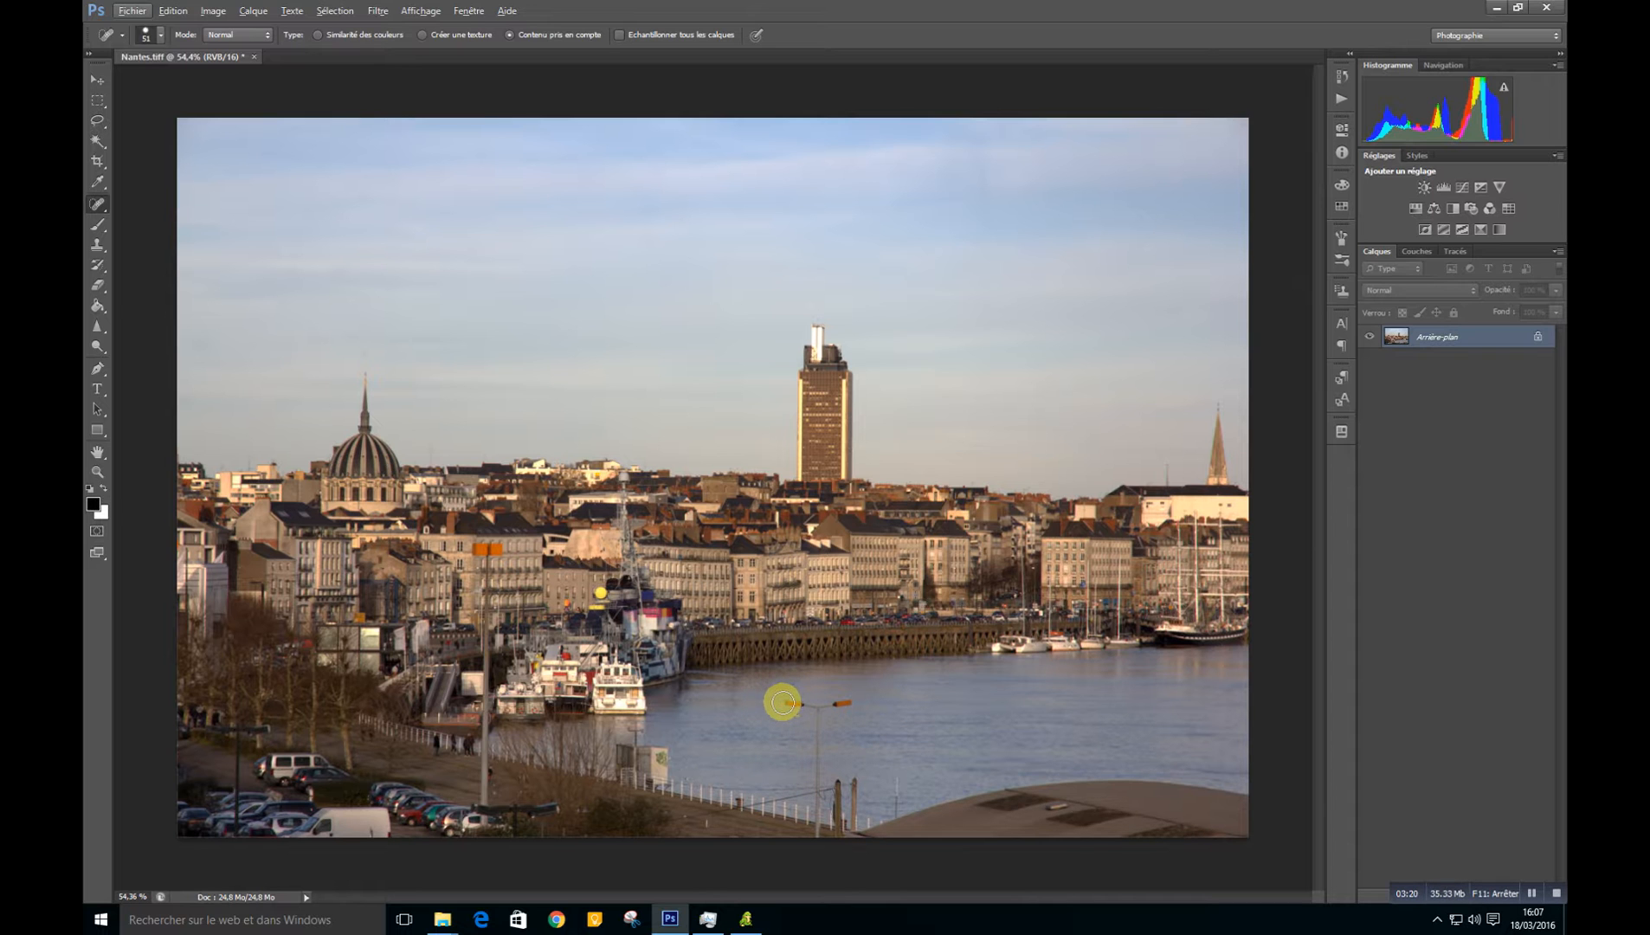
mouse_move(781, 702)
mouse_down()
mouse_move(846, 709)
mouse_move(818, 709)
mouse_move(820, 816)
mouse_move(843, 818)
mouse_move(852, 792)
mouse_move(836, 803)
mouse_up()
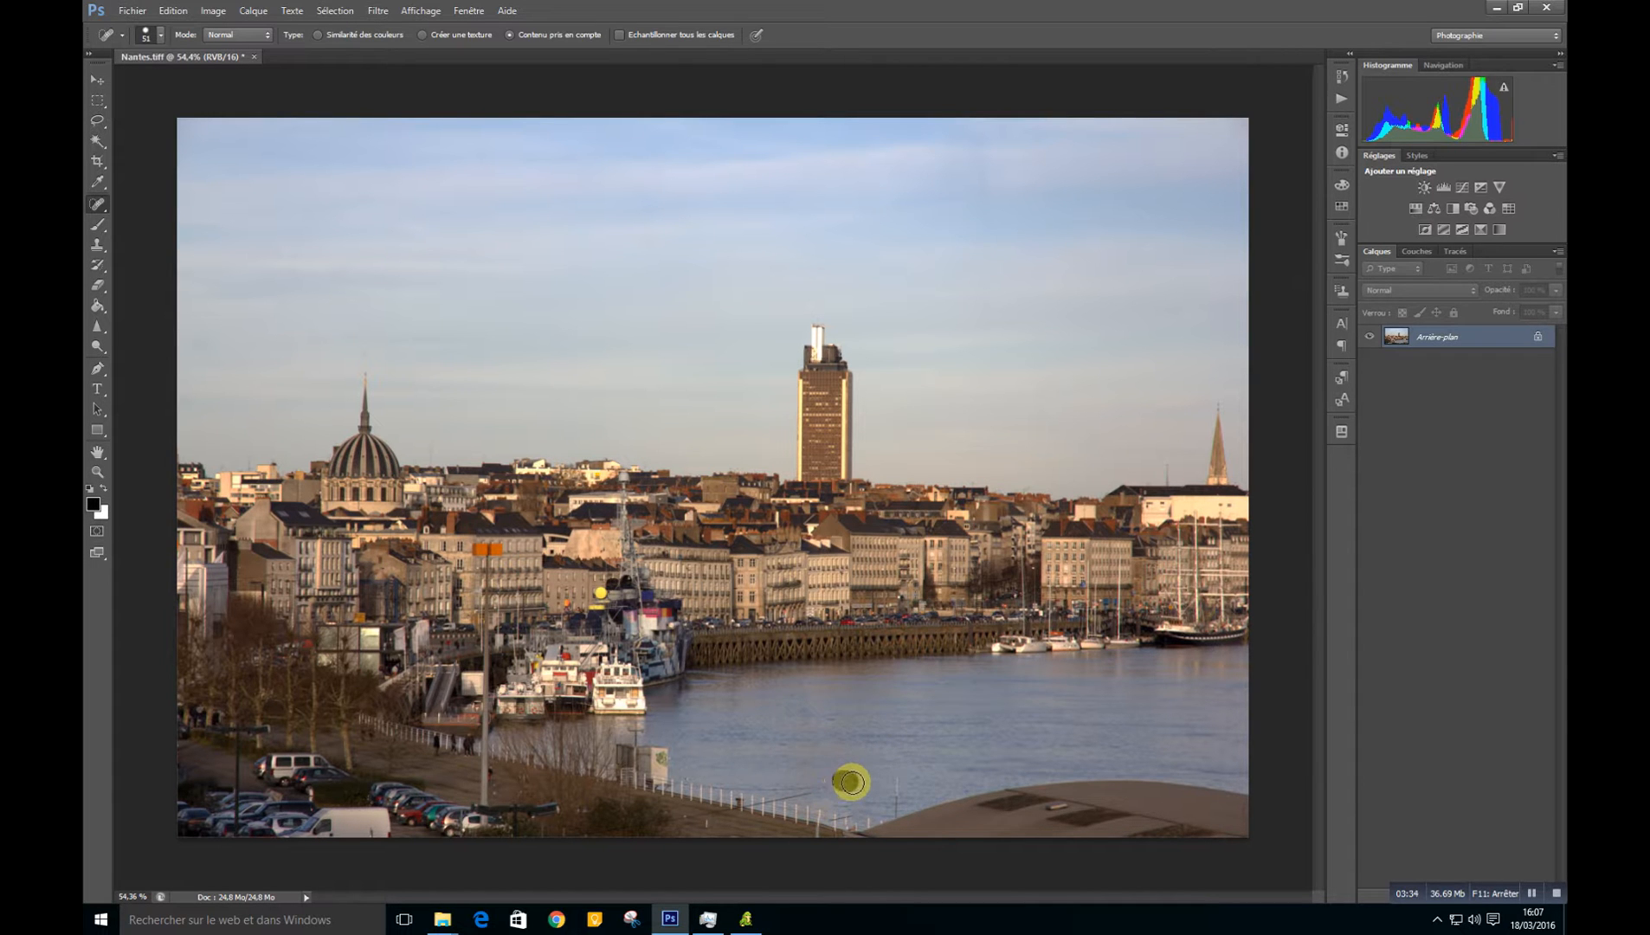
drag(782, 786, 892, 788)
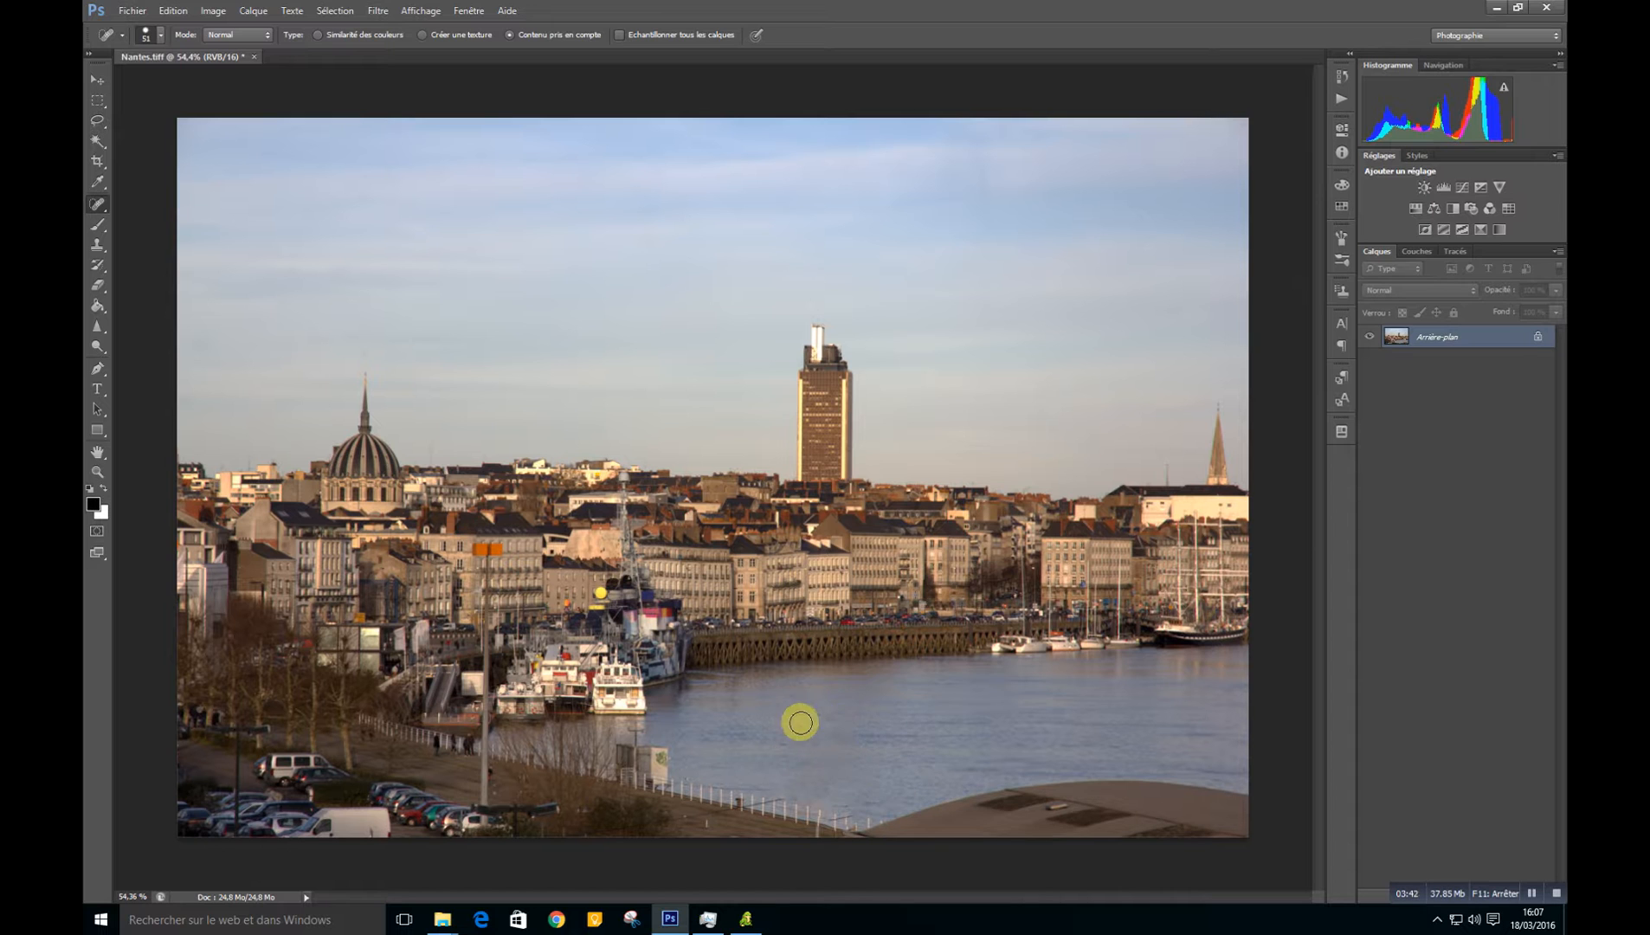
drag(859, 797, 757, 777)
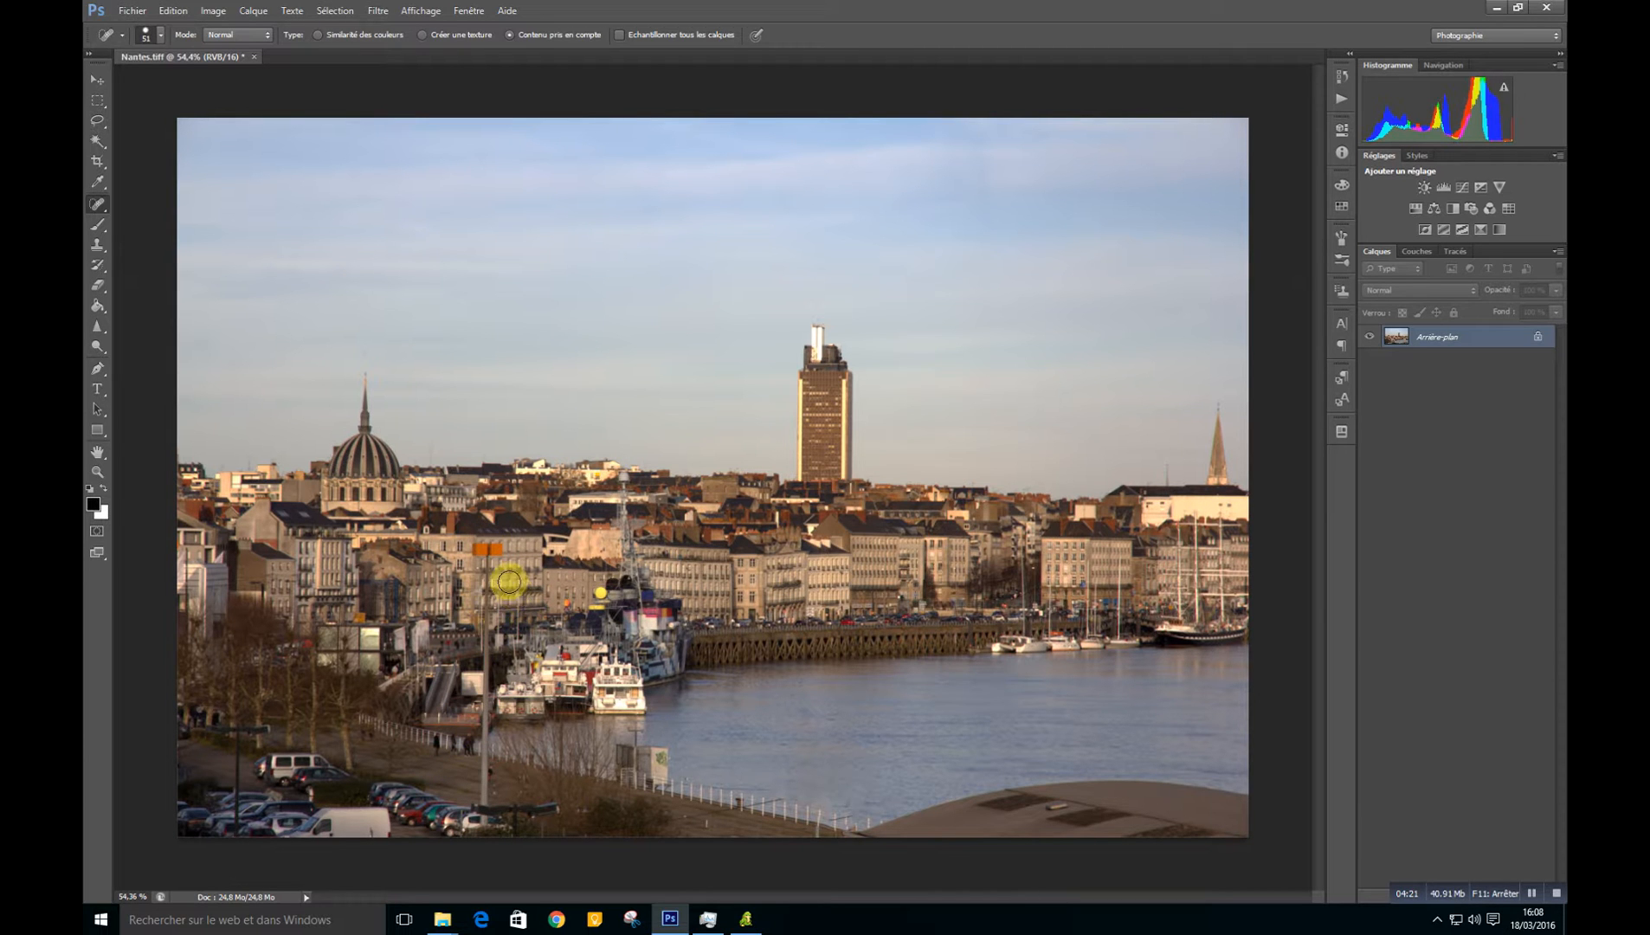
Step: Paint out the tall orange-topped lamppost in front of the quayside buildings beside the moored boats
click(476, 548)
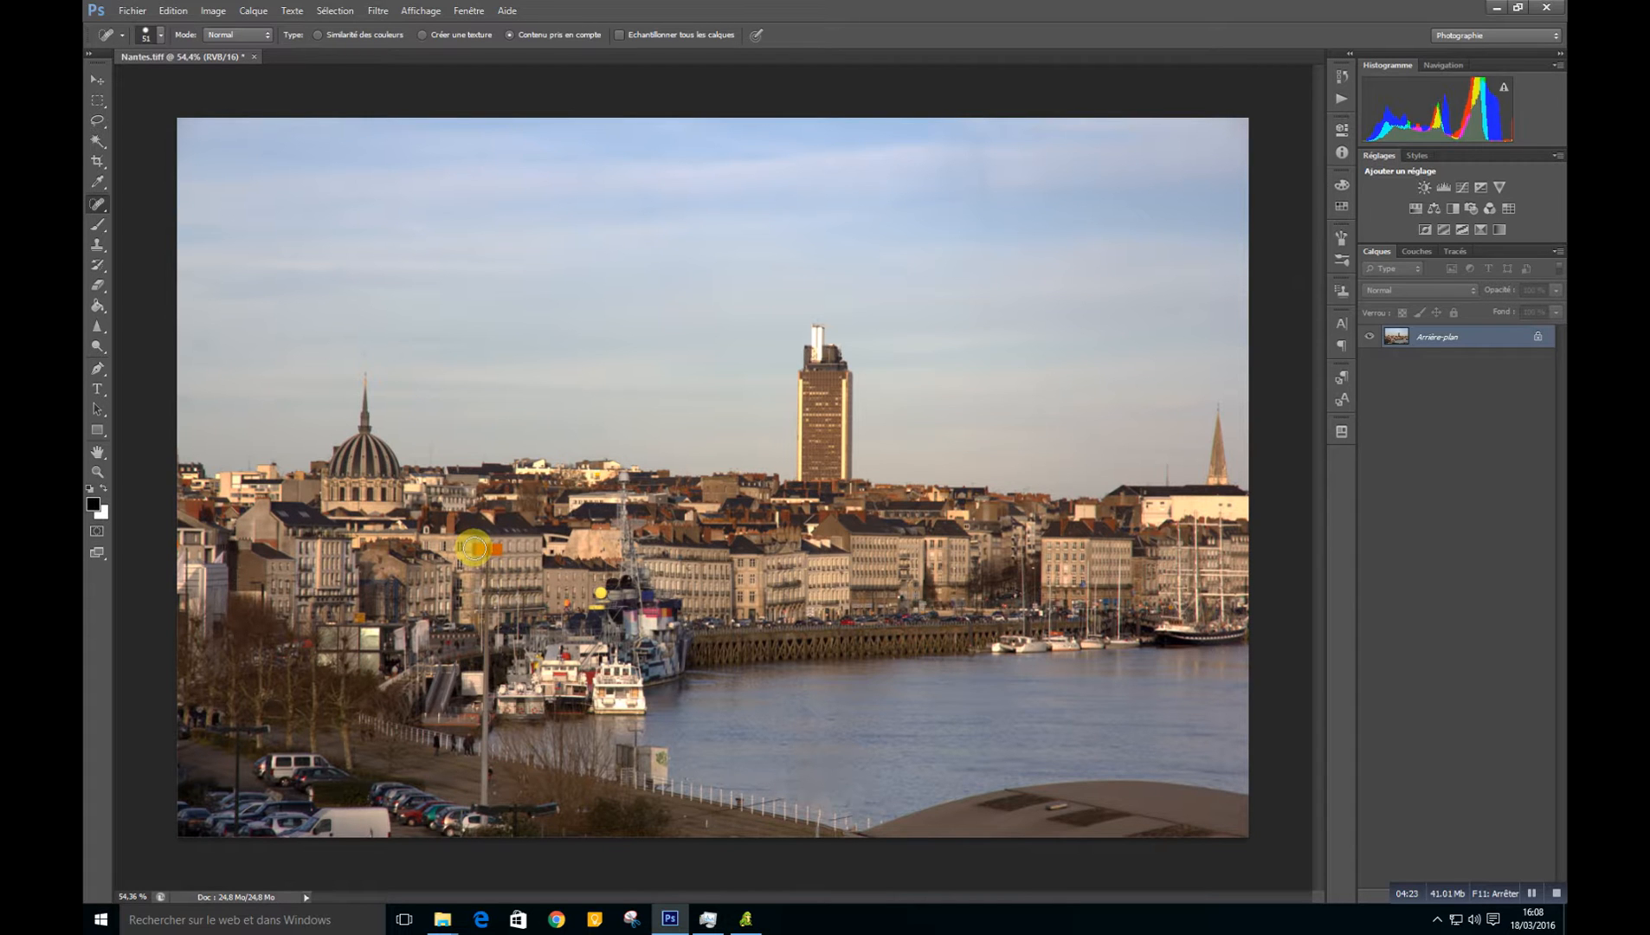
mouse_move(475, 548)
mouse_down()
mouse_move(490, 549)
mouse_move(486, 780)
mouse_move(502, 639)
mouse_up()
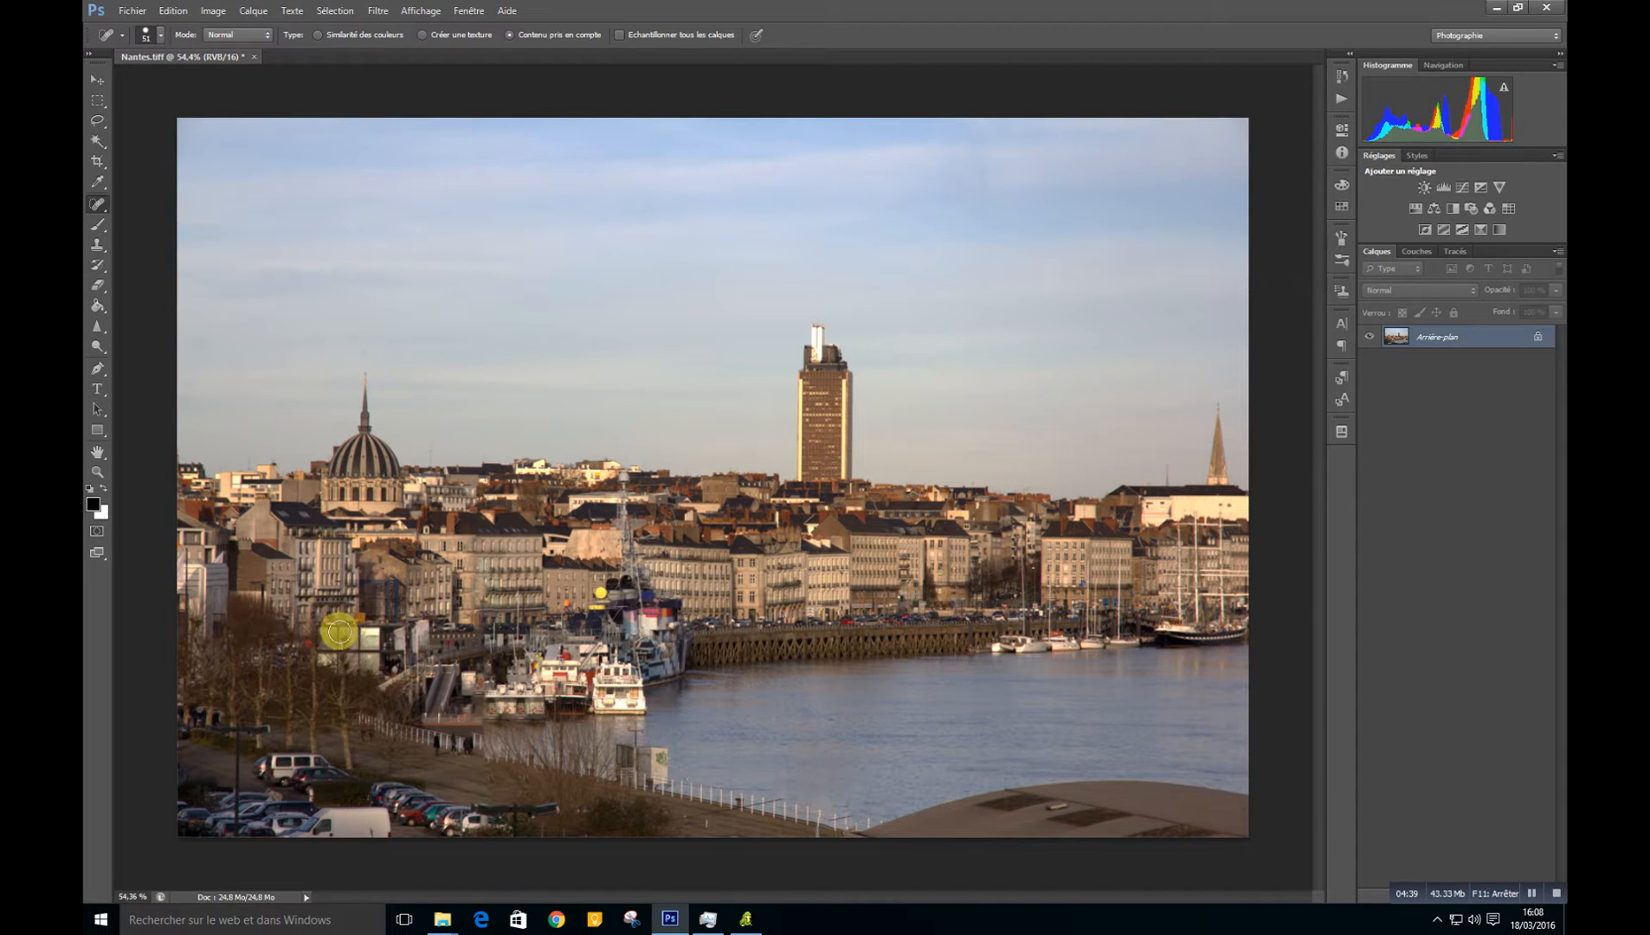
scroll(458, 594, up, 4)
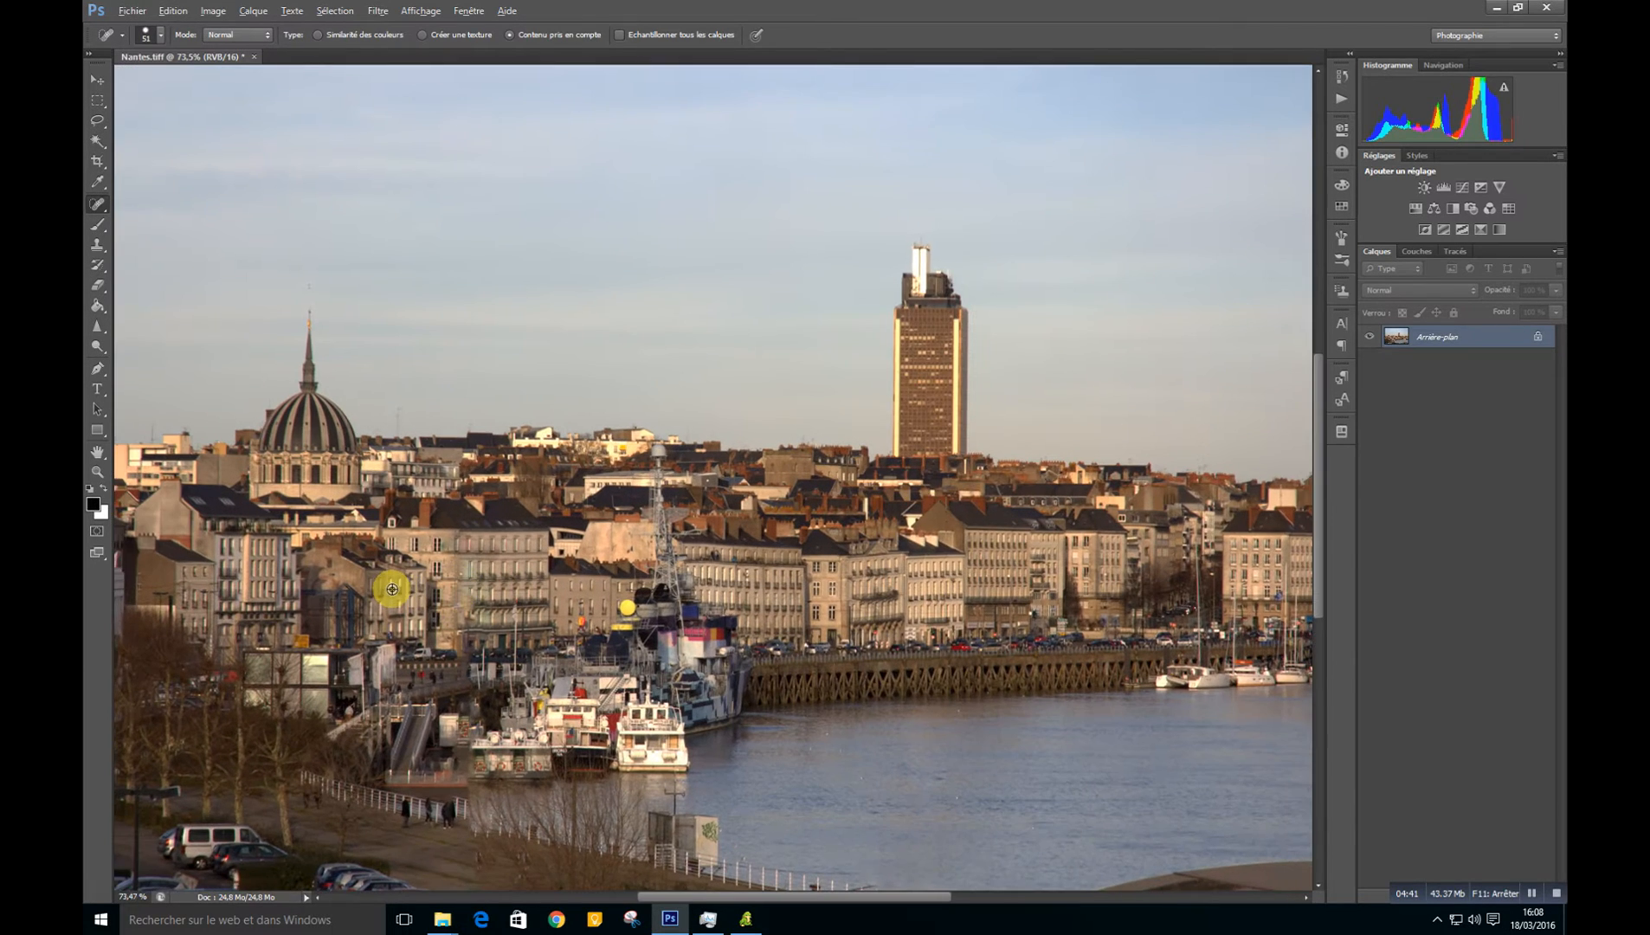
Step: Repair the smudged facade of the quayside building below the dome with the Clone Stamp, sampling the clean wall beside it
scroll(439, 601, up, 2)
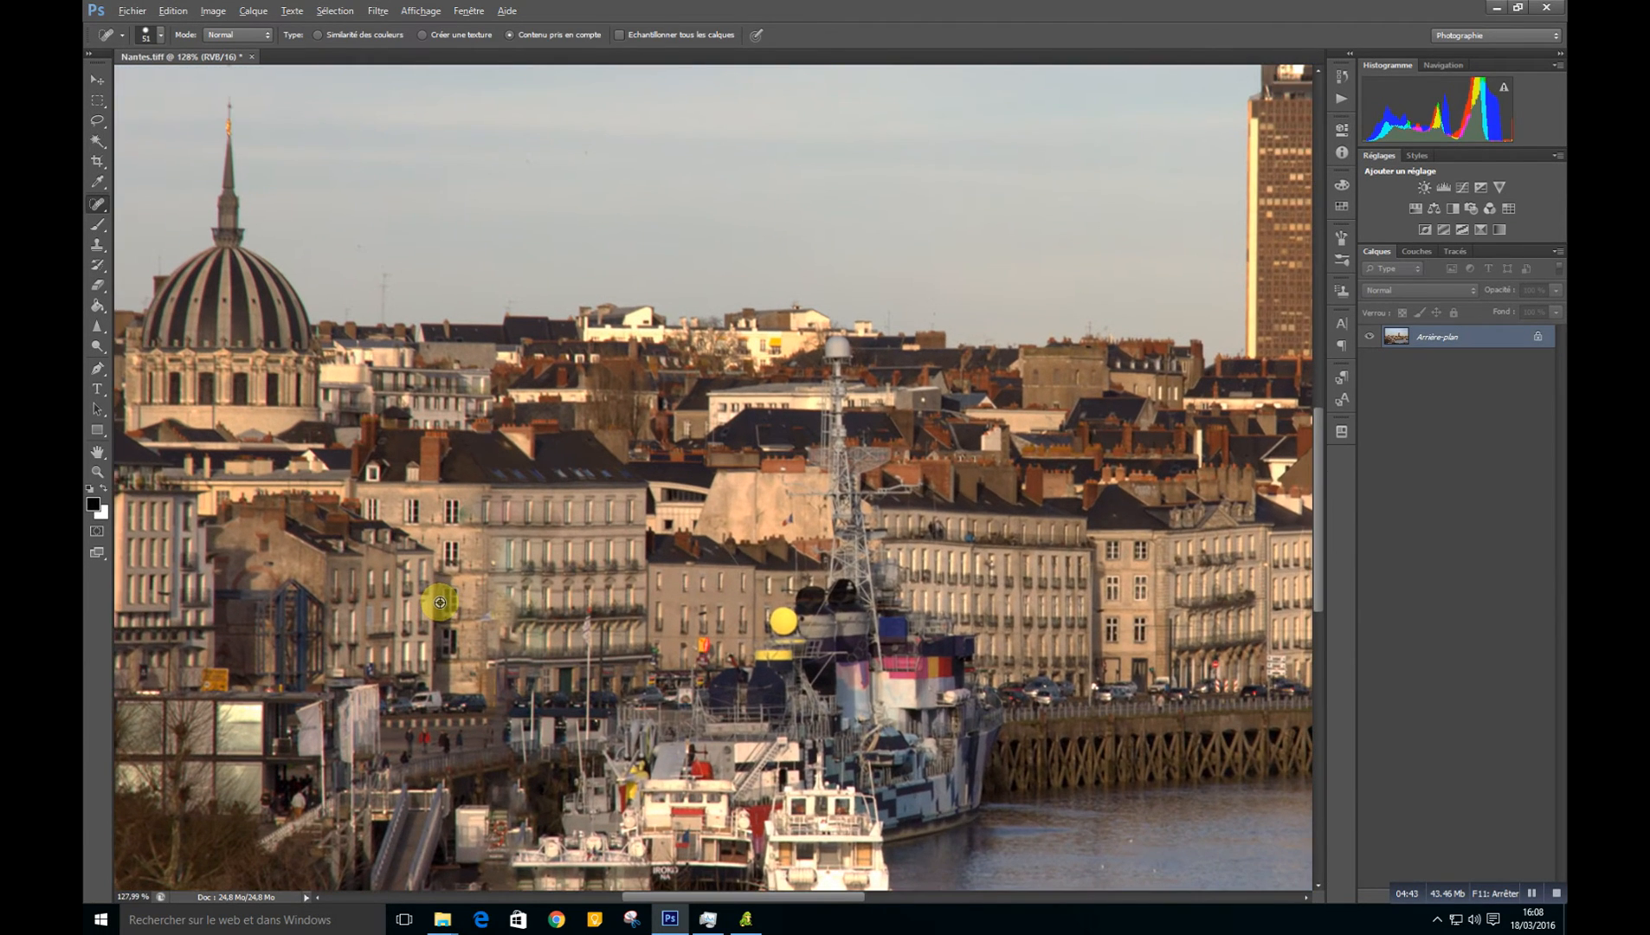
scroll(440, 602, up, 1)
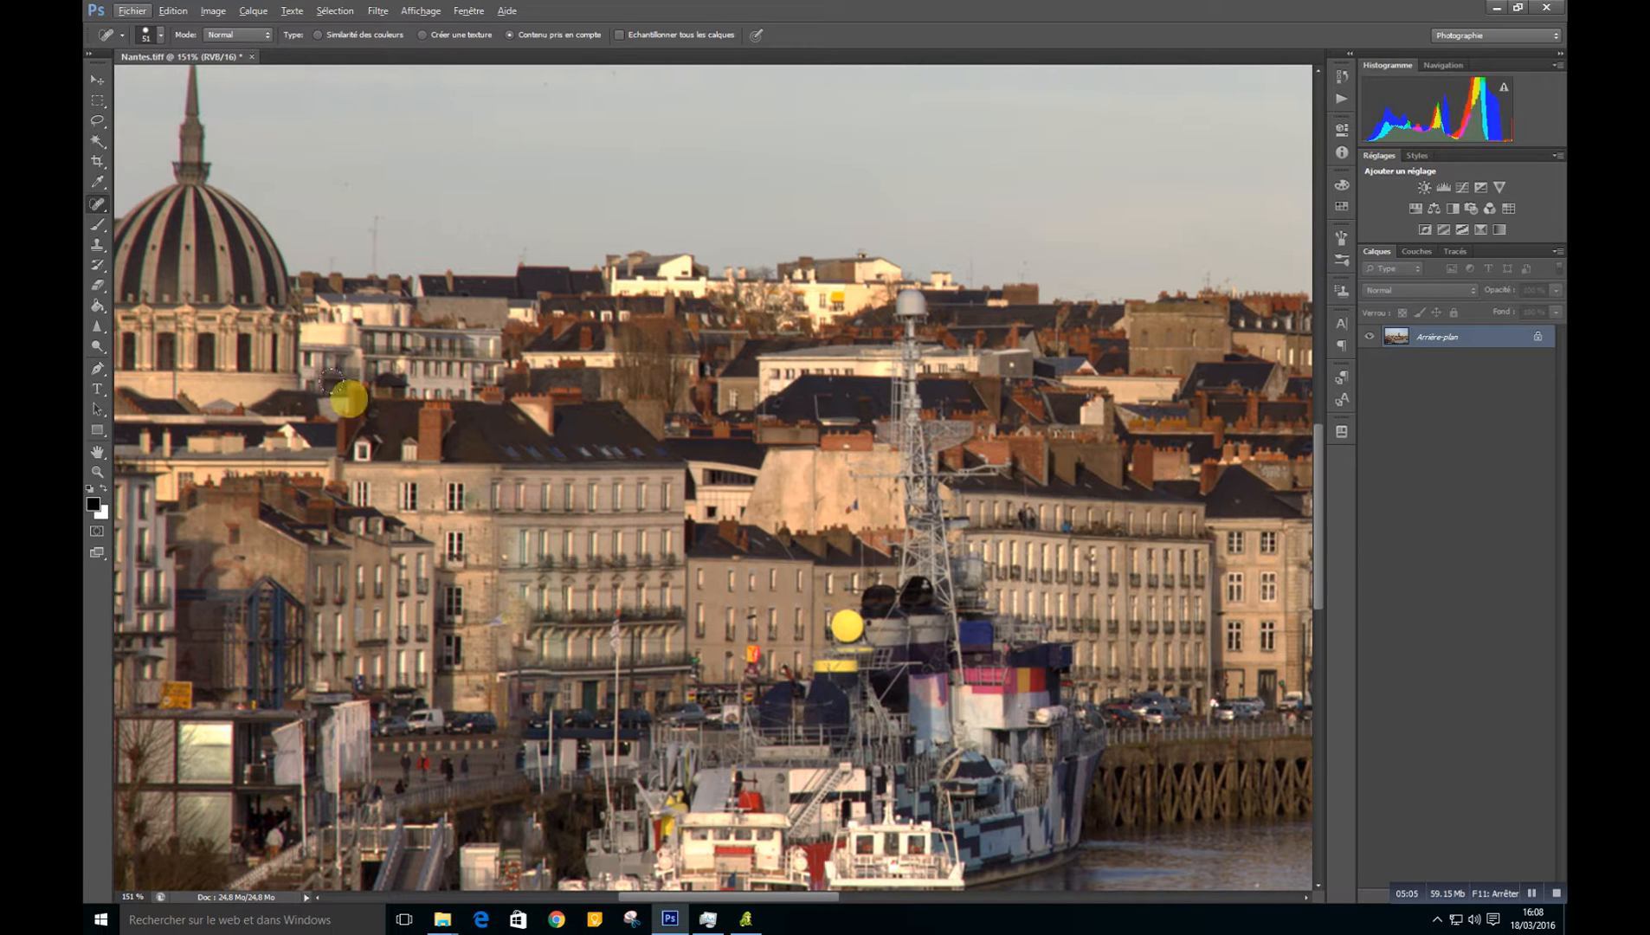
click(97, 246)
drag(97, 249, 177, 244)
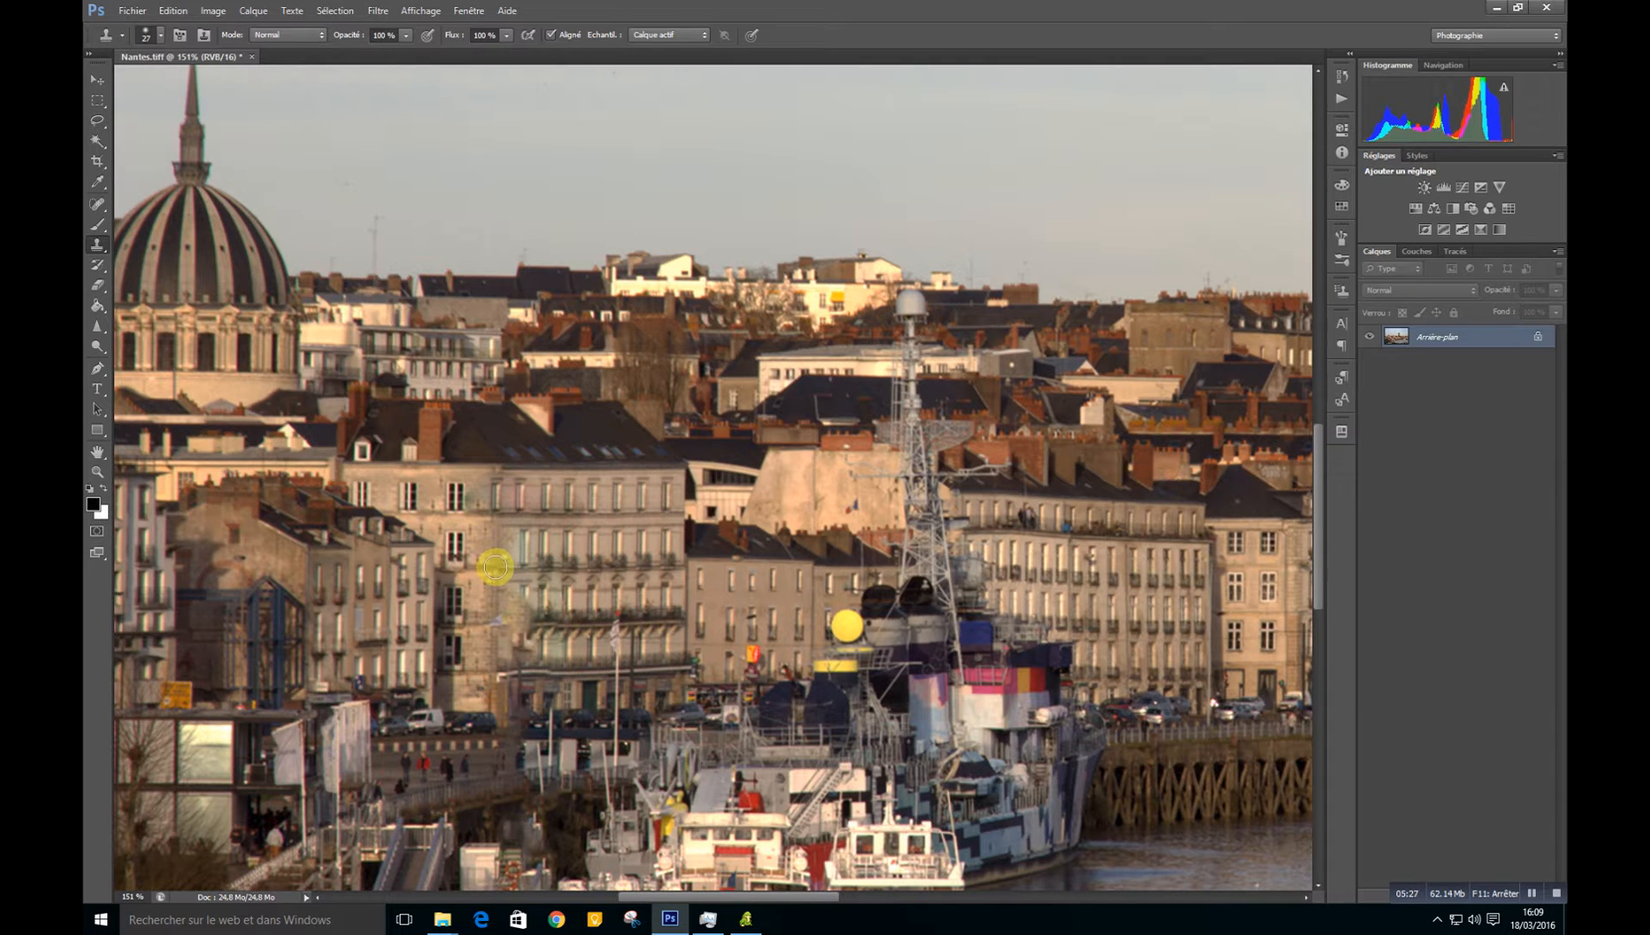
click(98, 246)
click(147, 245)
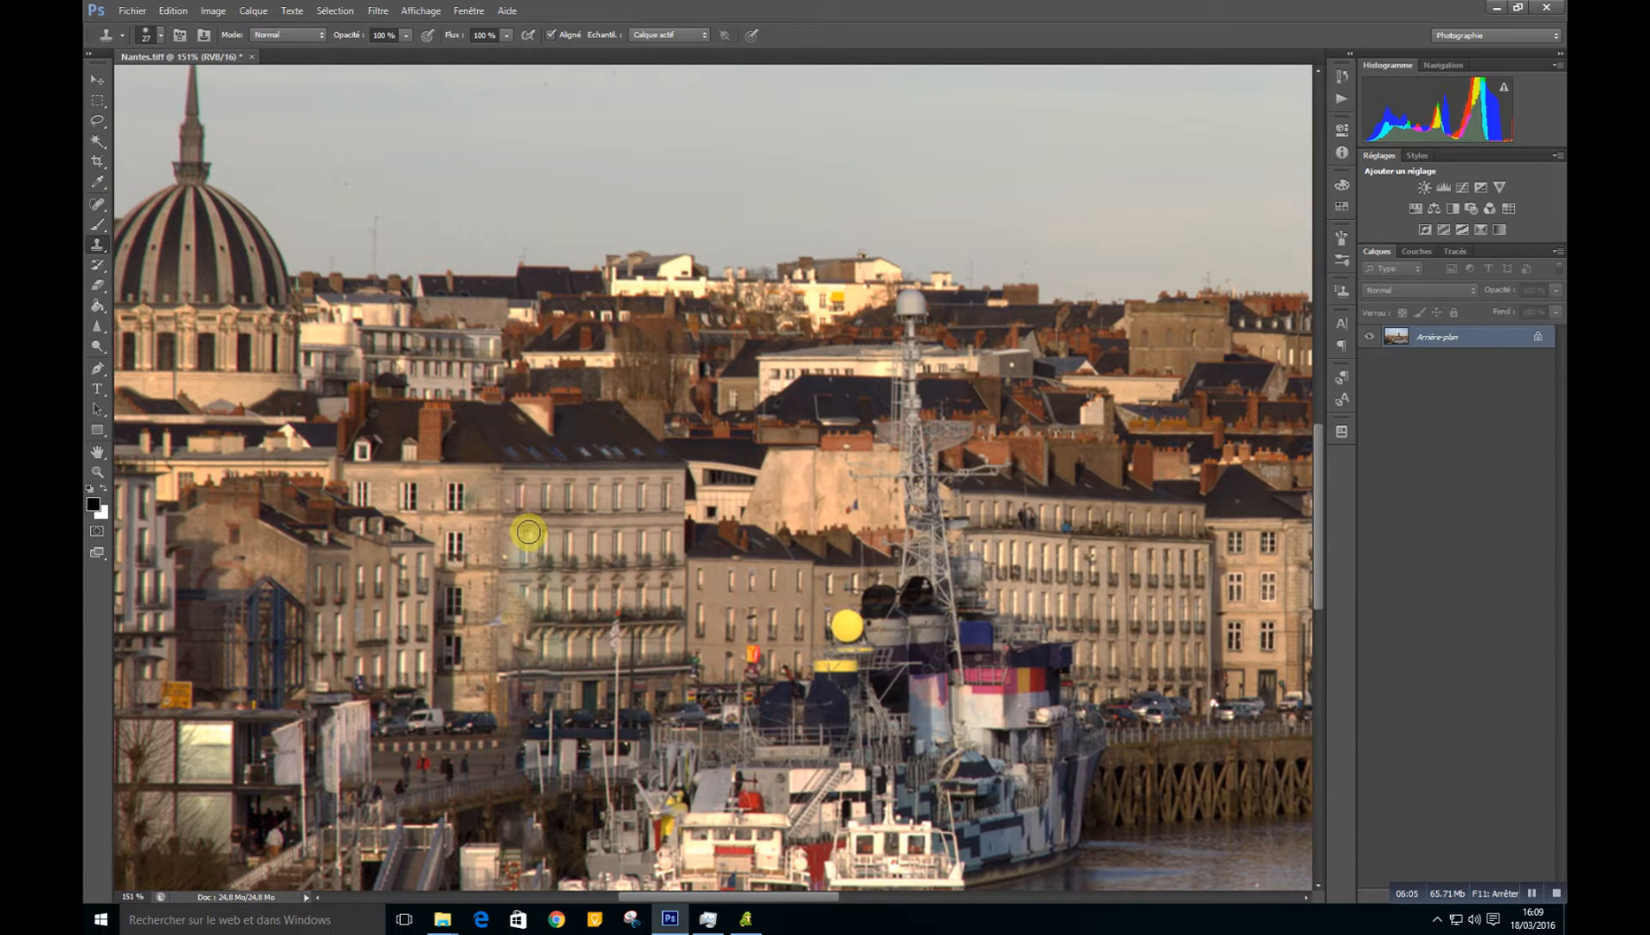
alt+click(524, 533)
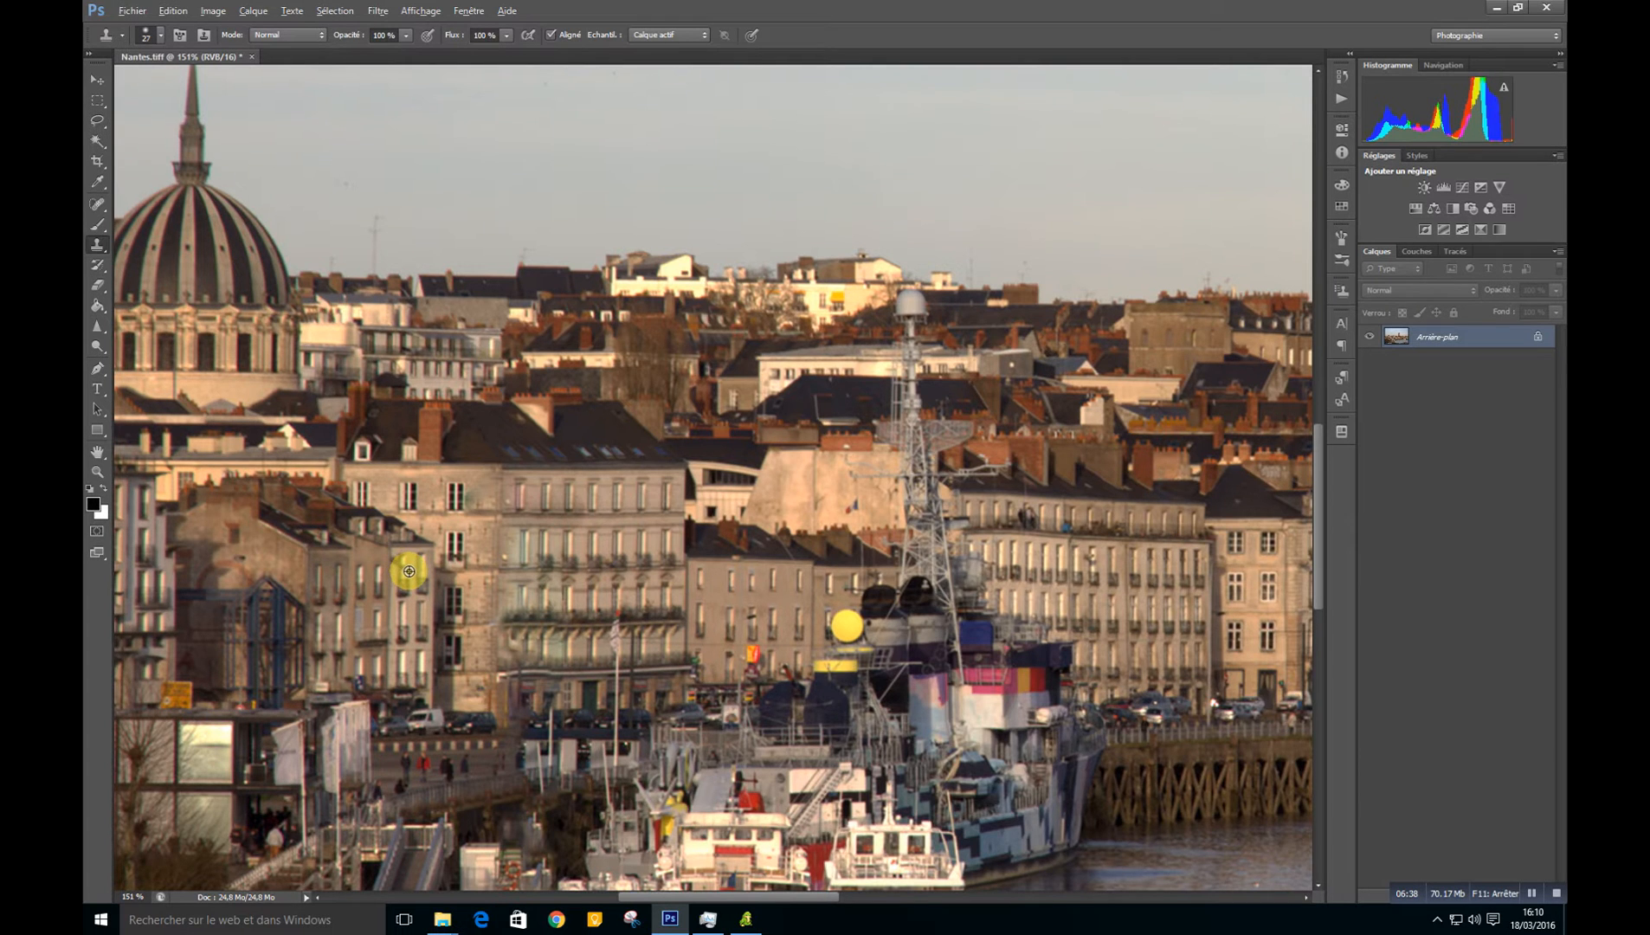
scroll(408, 571, down, 3)
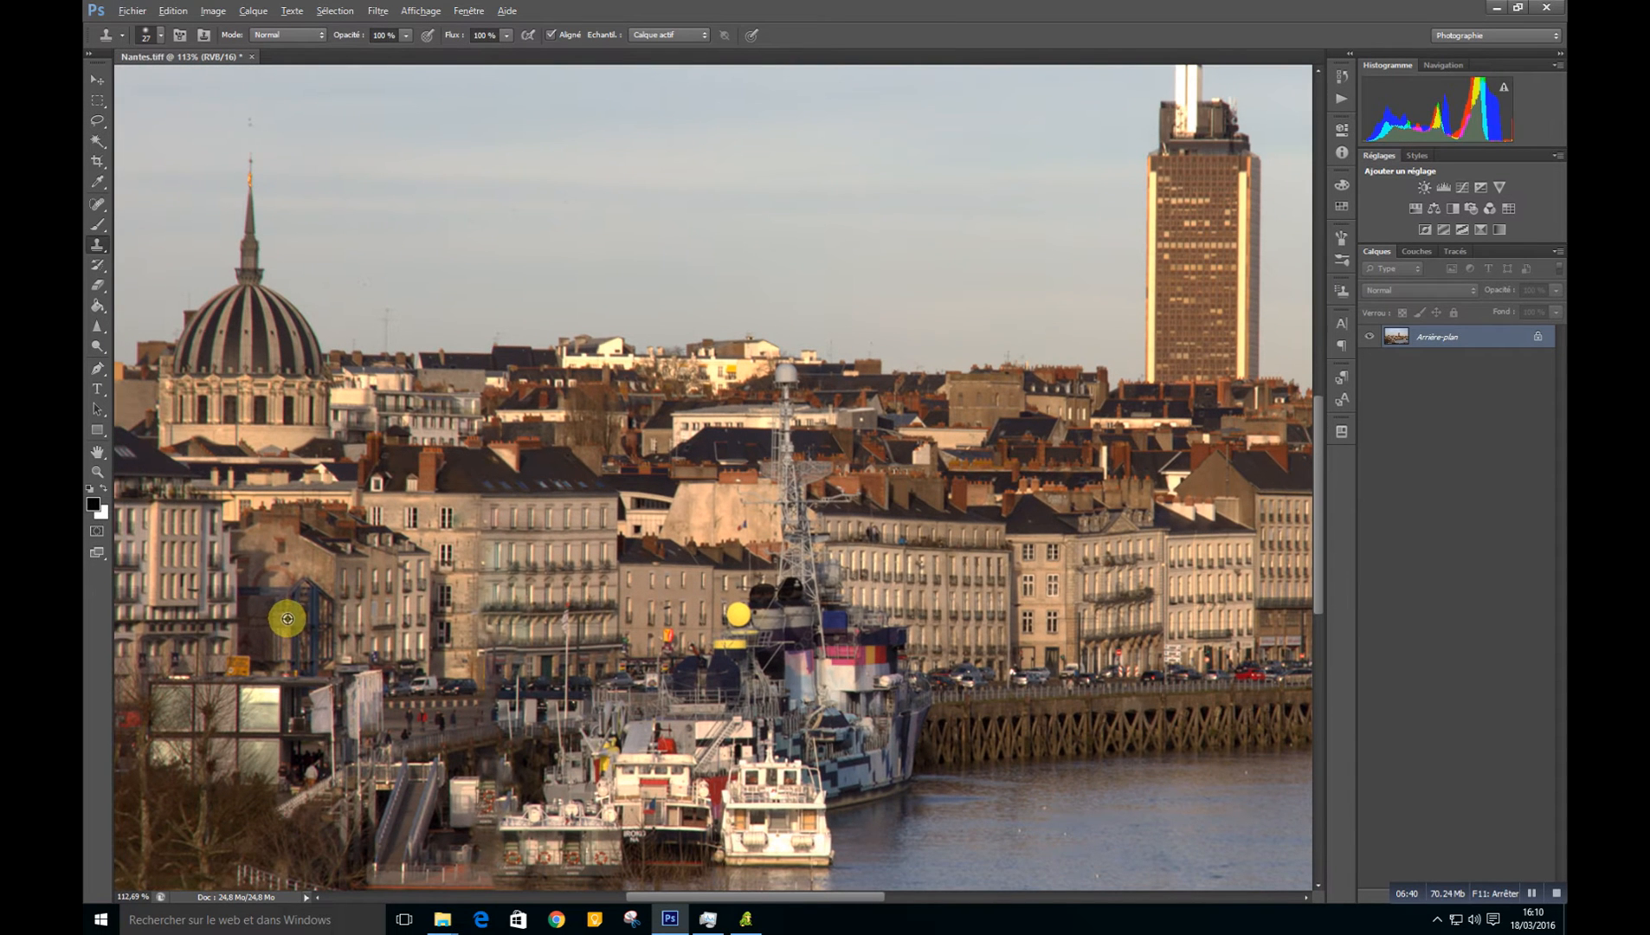
scroll(294, 612, down, 8)
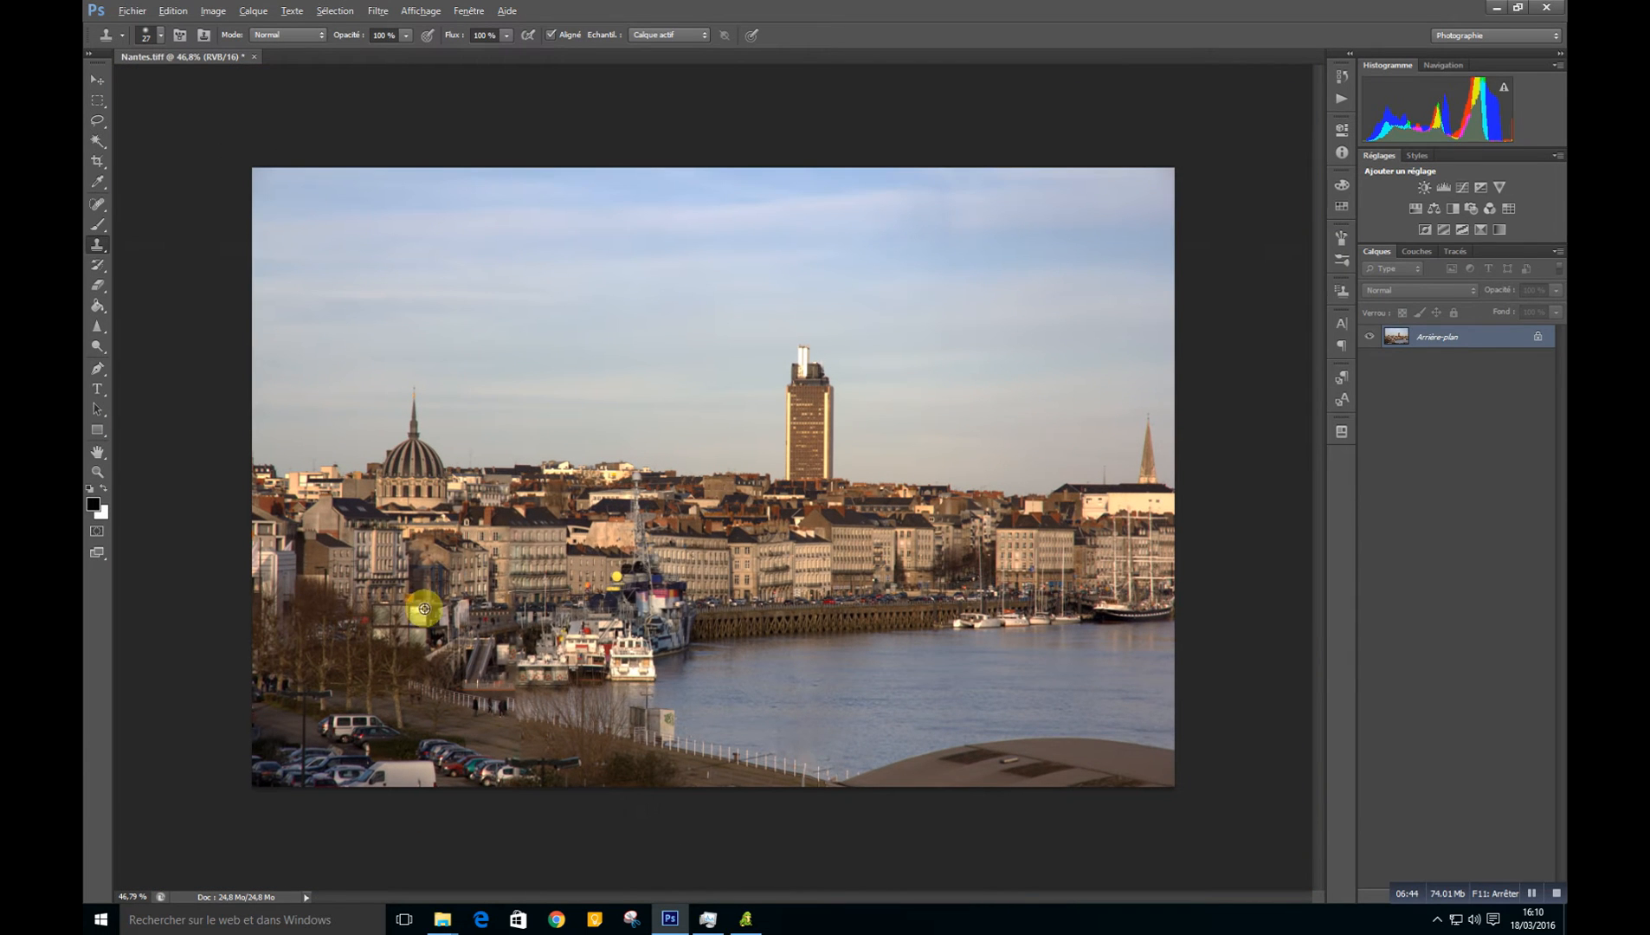
alt+click(678, 648)
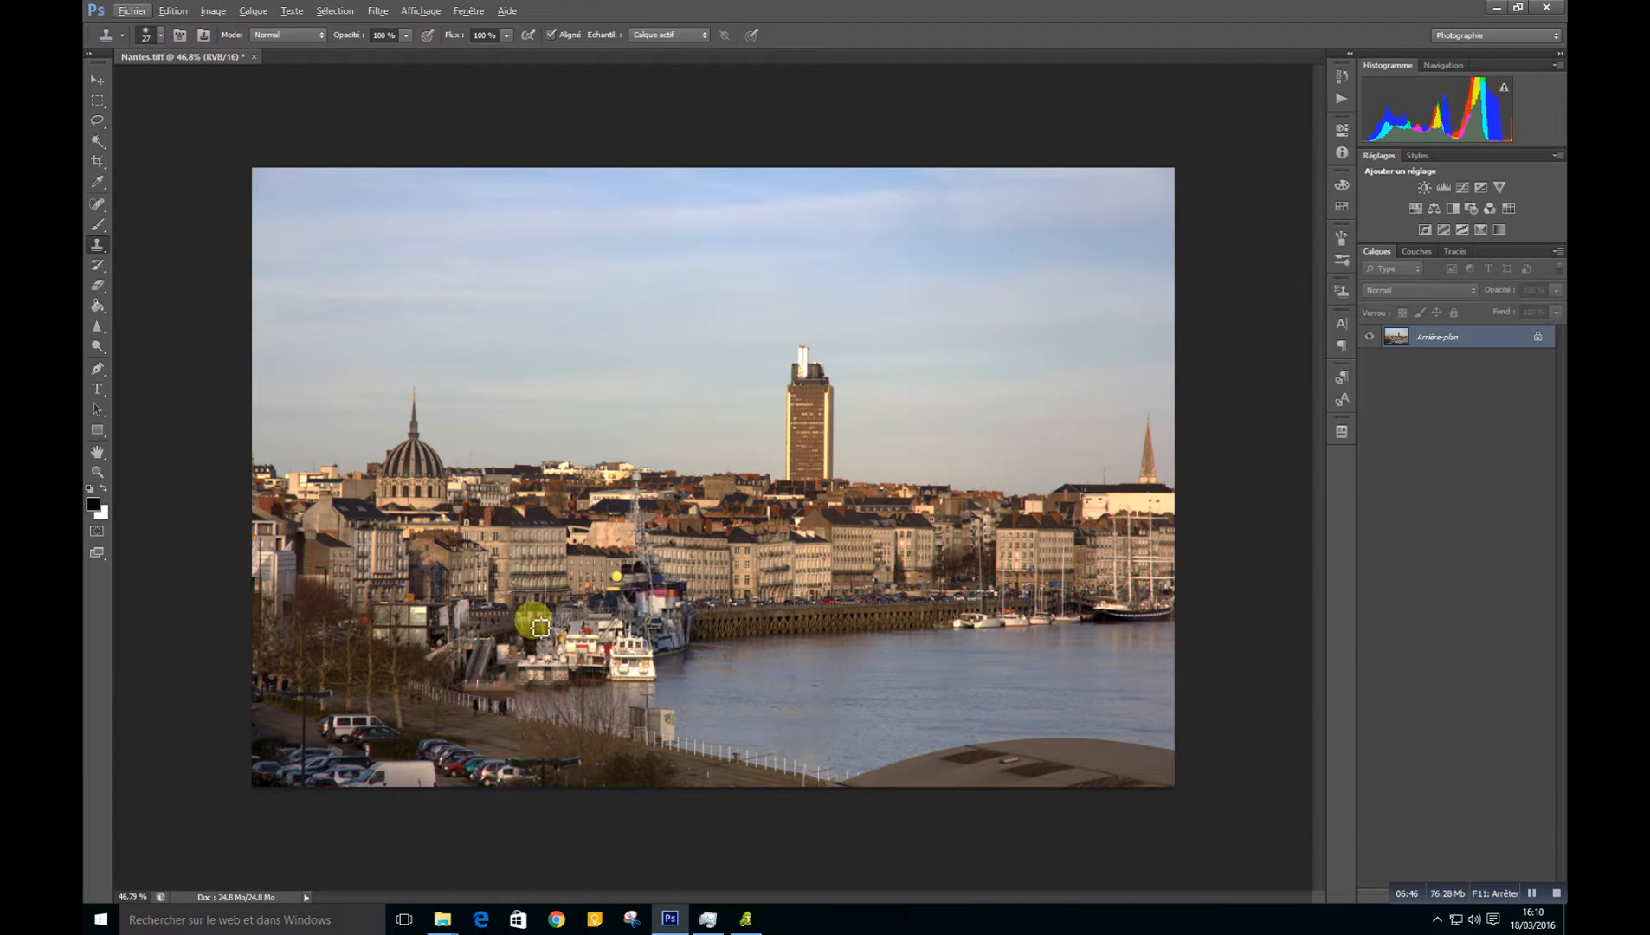
click(539, 626)
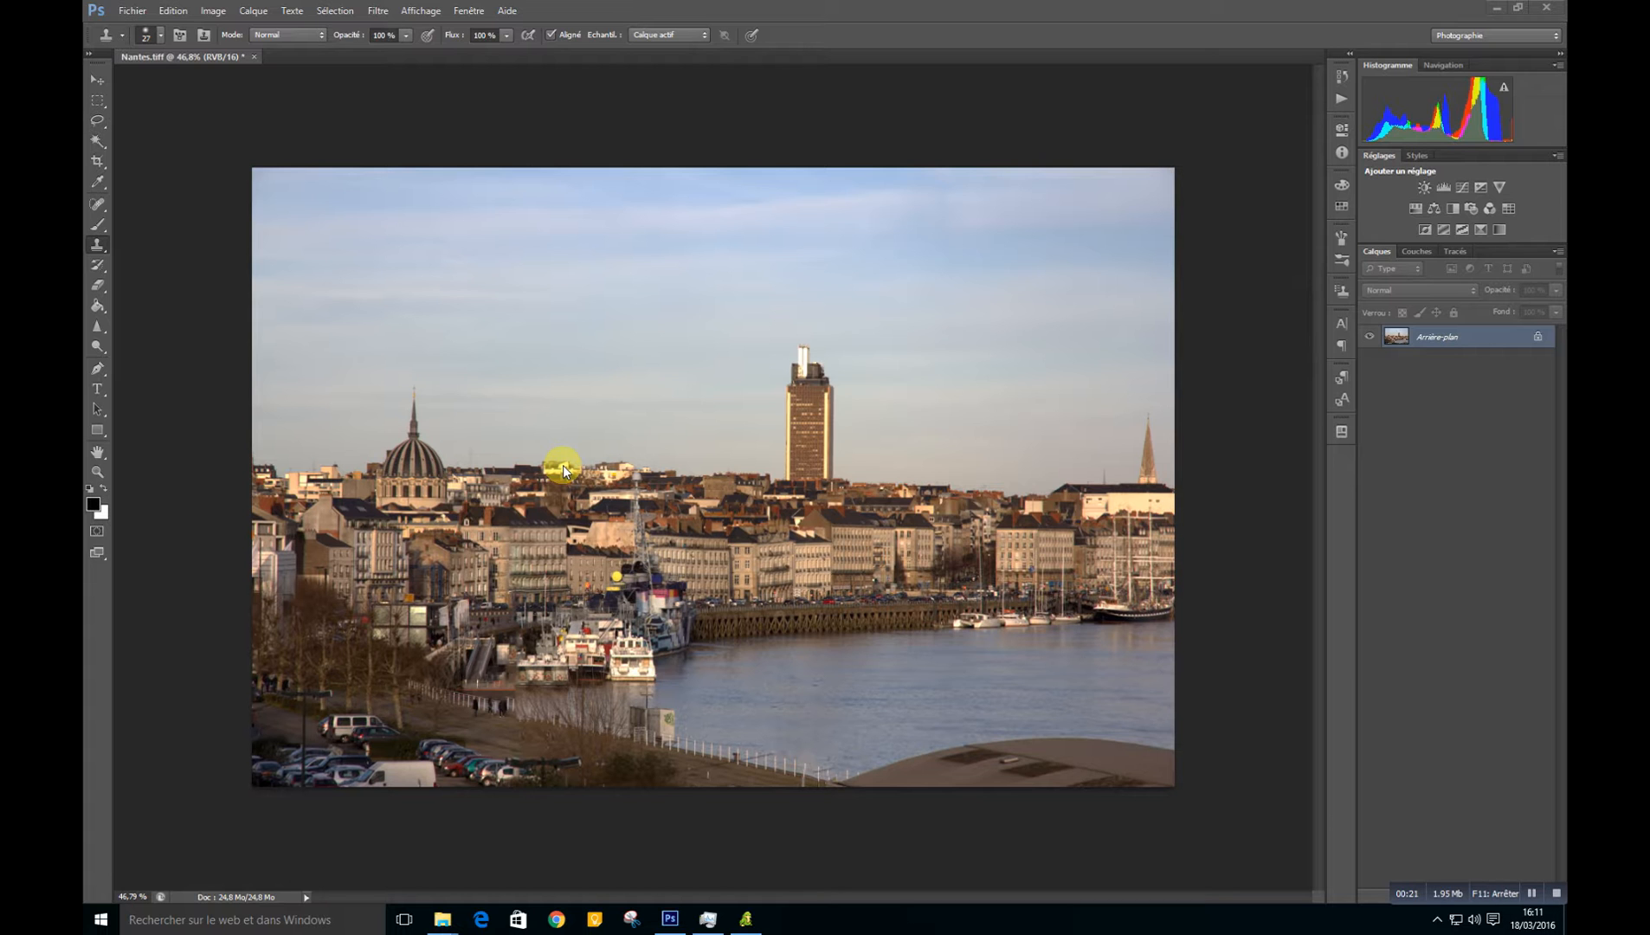
Step: Try out a freehand Lasso selection in the sky and clear it
click(98, 102)
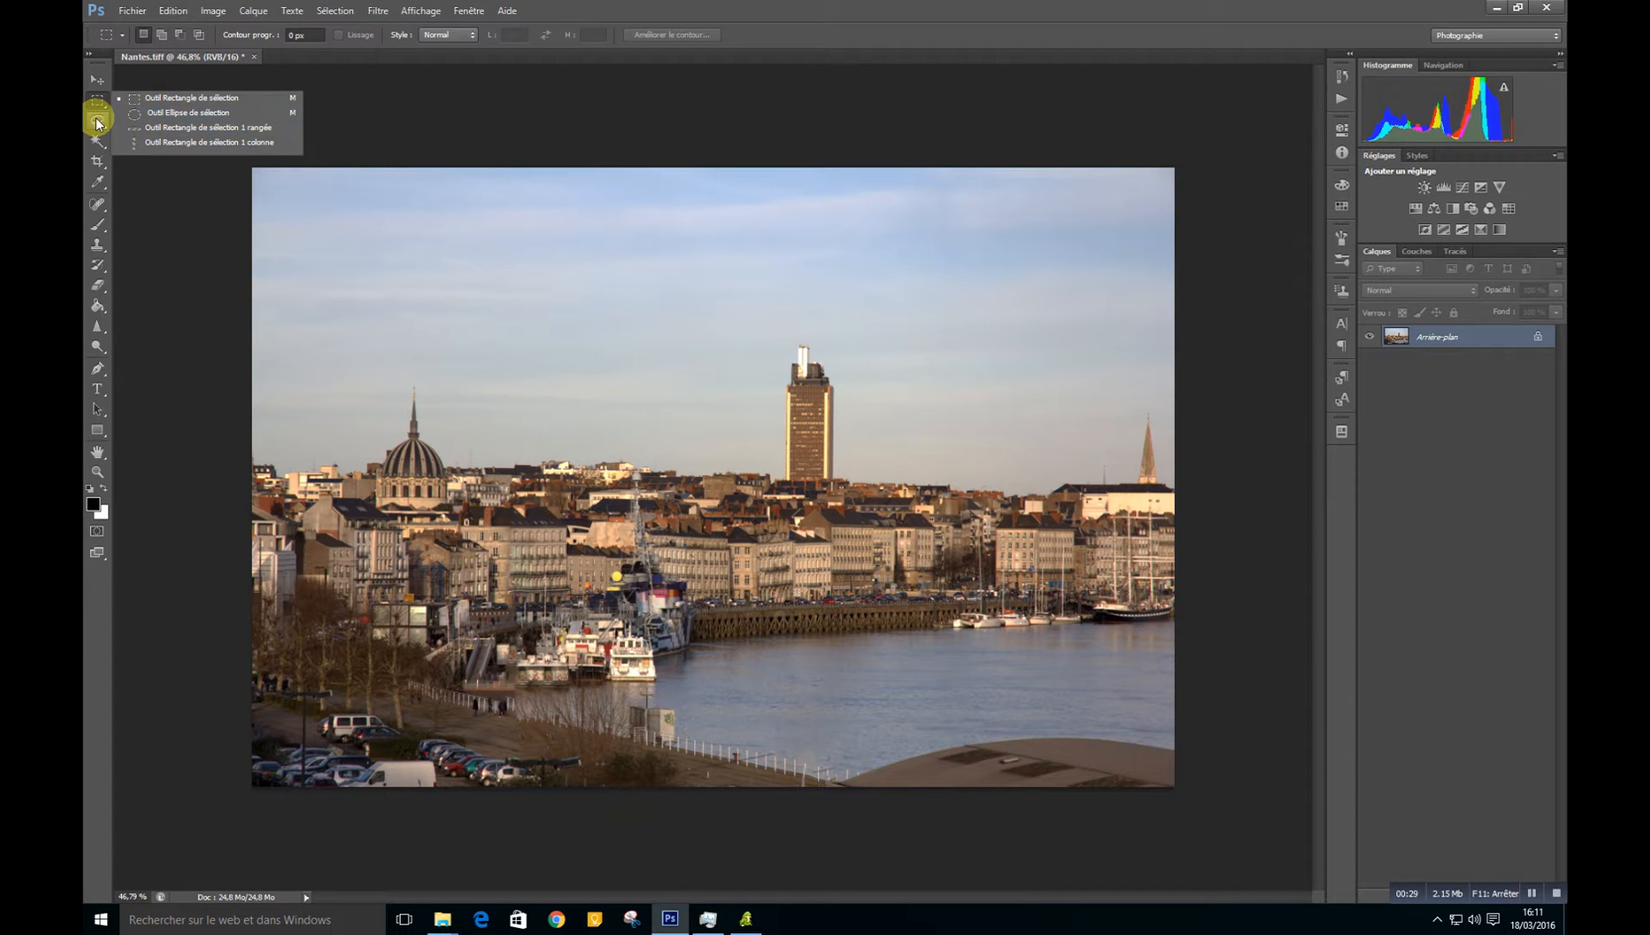
click(97, 121)
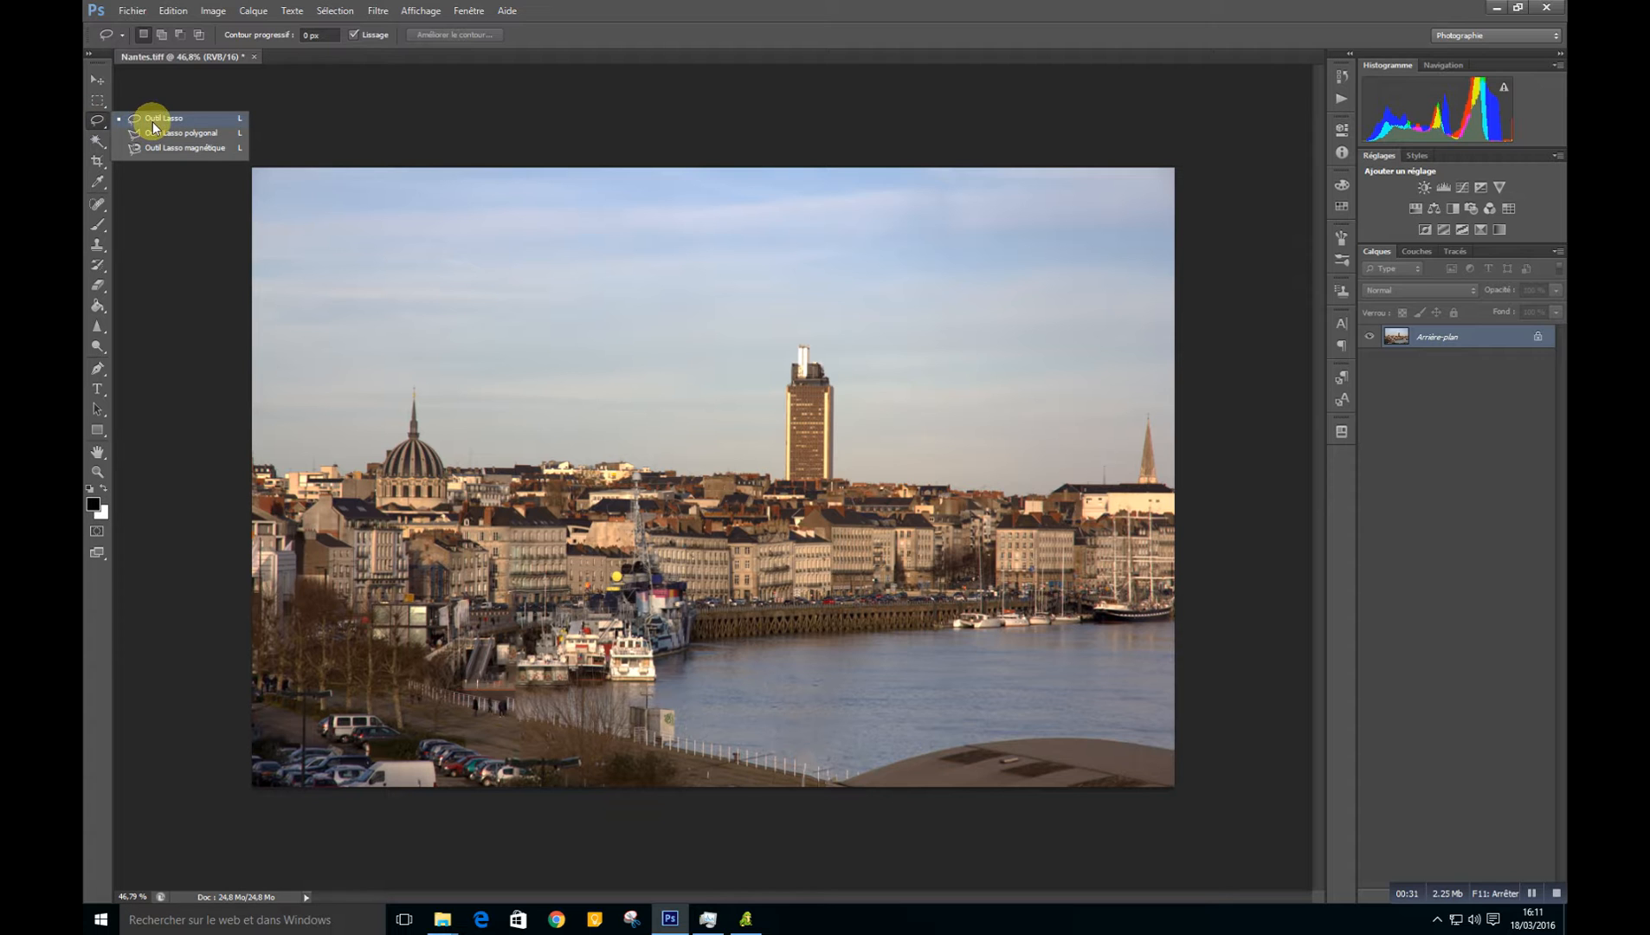
click(376, 284)
mouse_move(377, 284)
mouse_down()
mouse_move(456, 357)
mouse_move(479, 450)
mouse_move(374, 501)
mouse_move(377, 410)
mouse_move(420, 368)
mouse_move(442, 361)
mouse_move(452, 382)
mouse_up()
click(444, 375)
Step: Select the whole brown roof in the lower foreground with the Magic Wand at tolerance 30, adding its dark panels to the selection
click(98, 140)
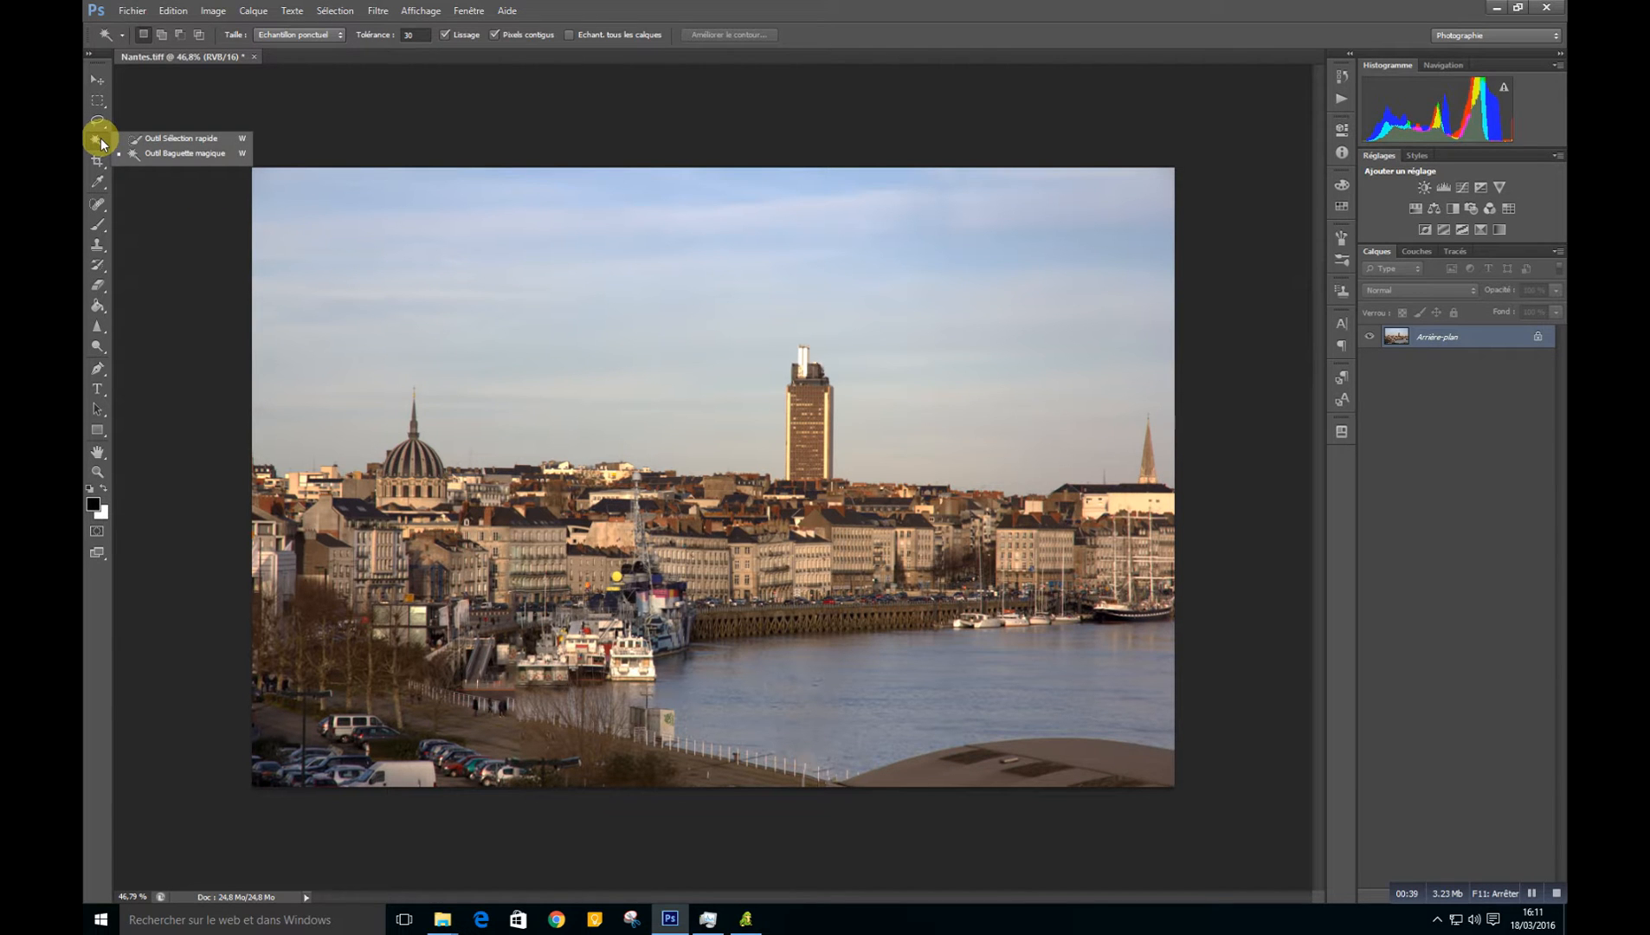
click(161, 152)
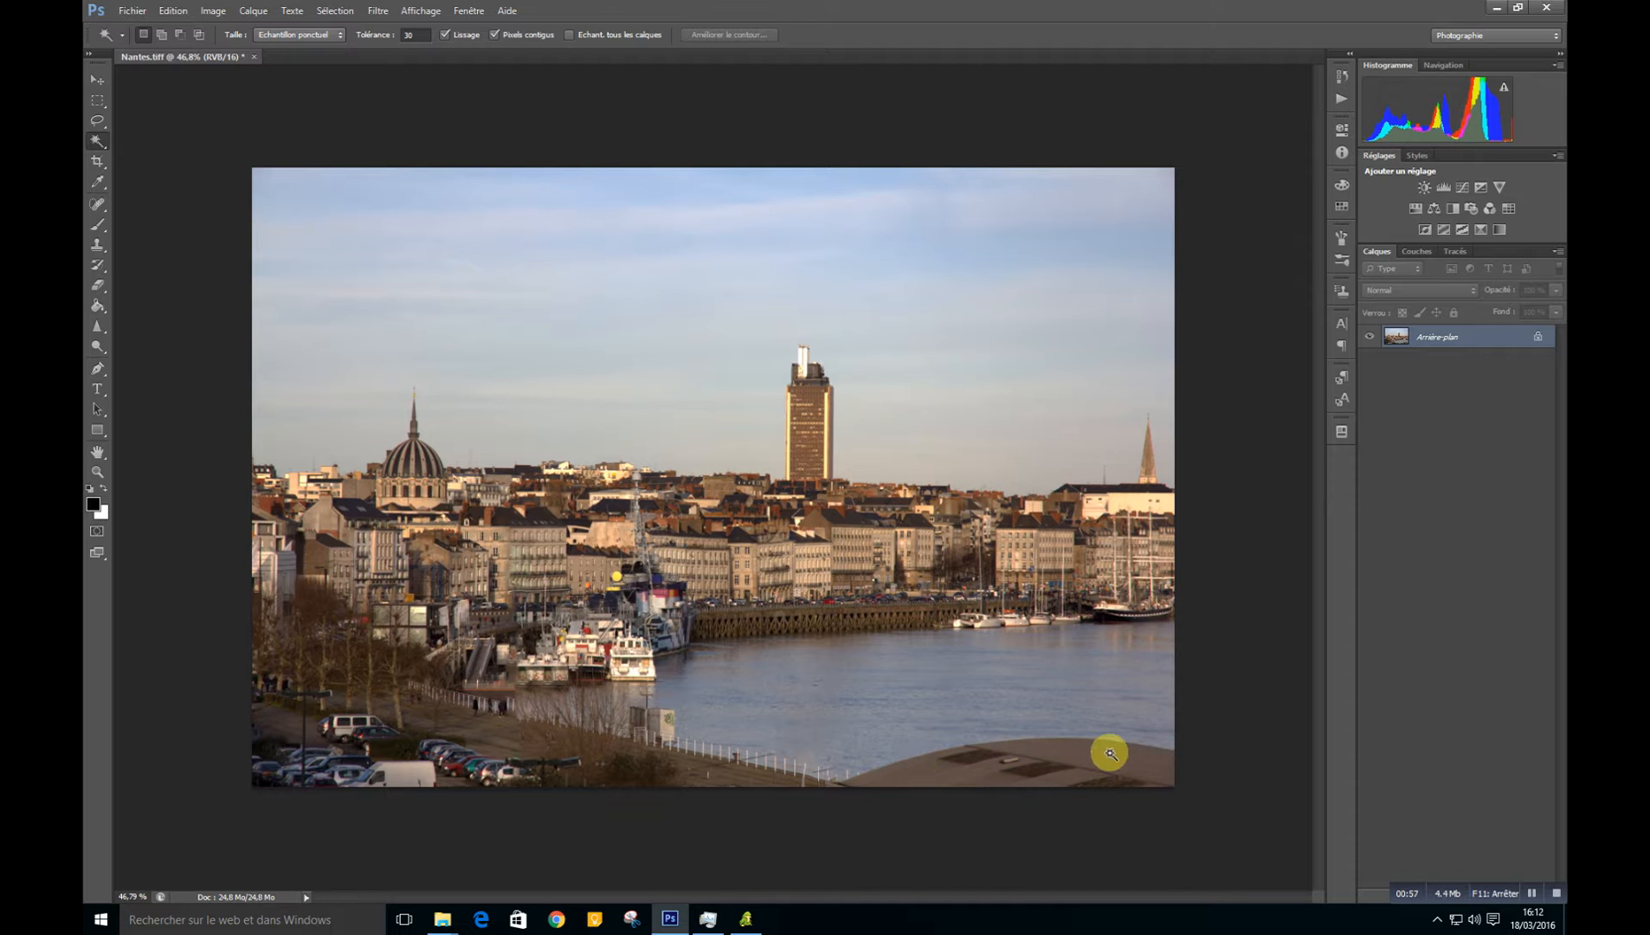
click(926, 773)
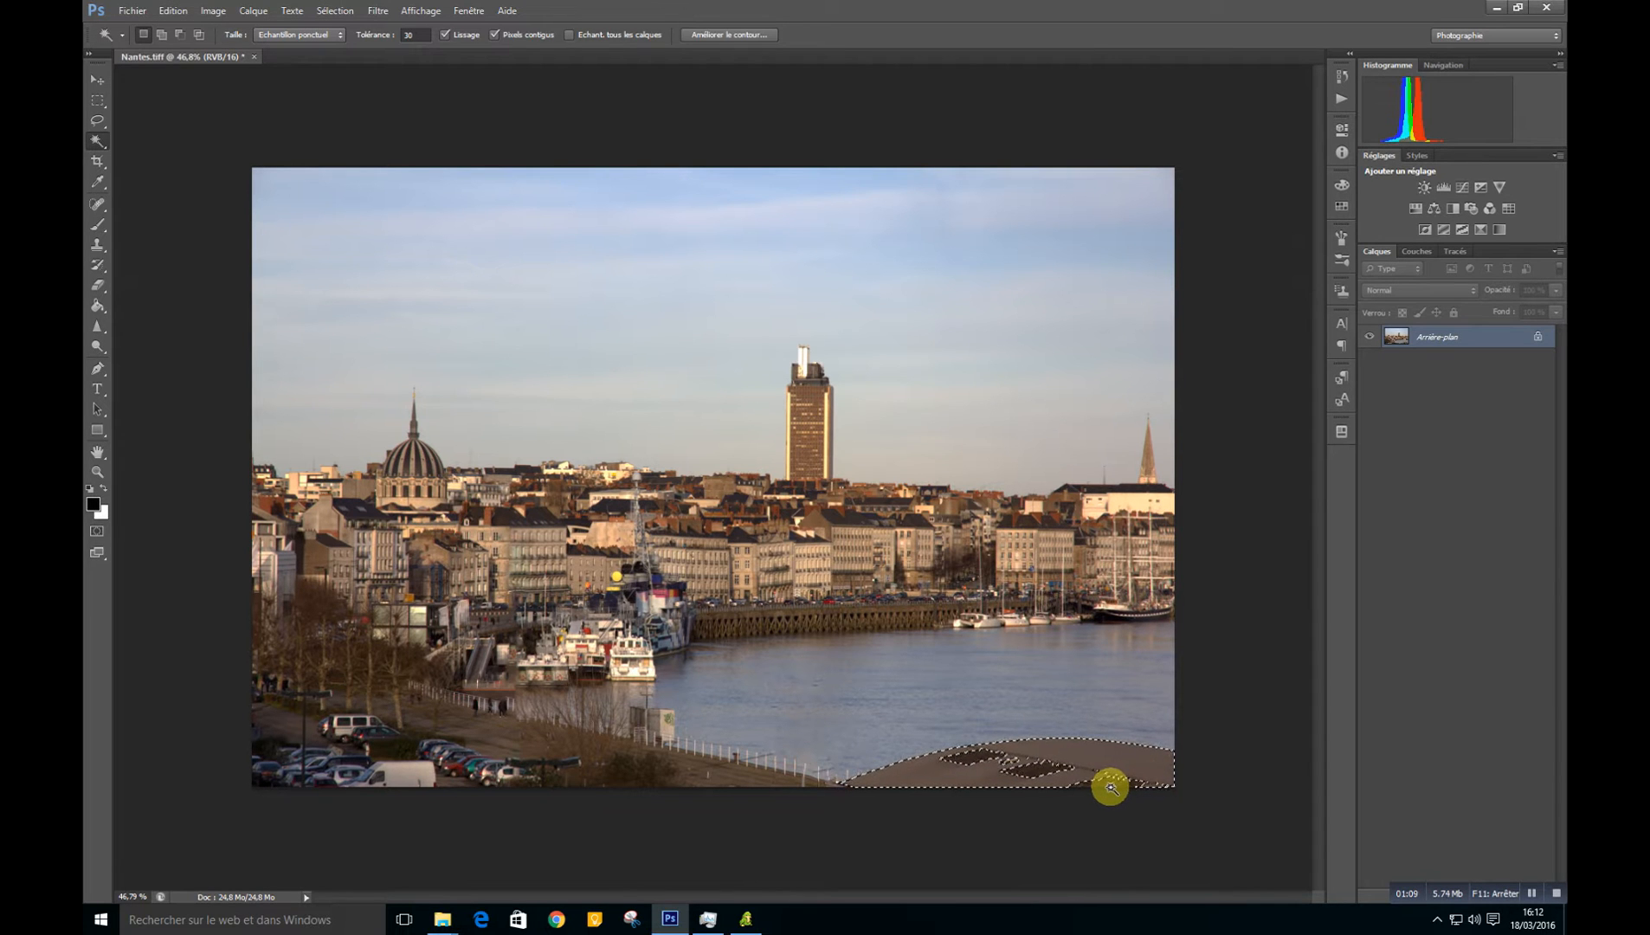
key(shift)
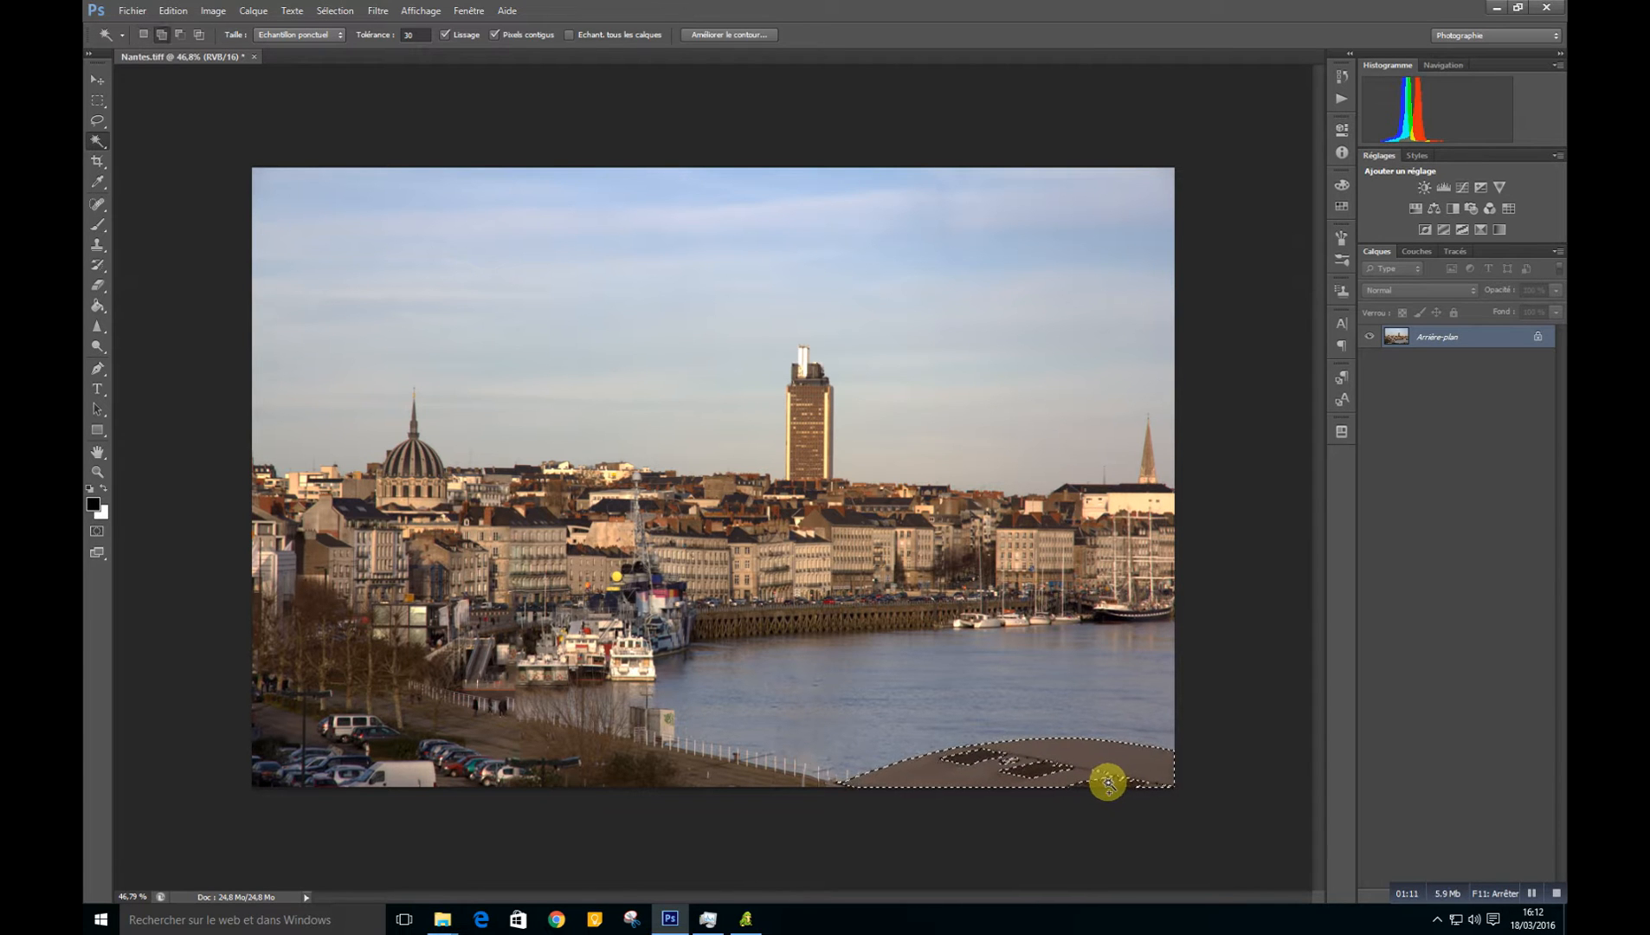
shift+click(1014, 764)
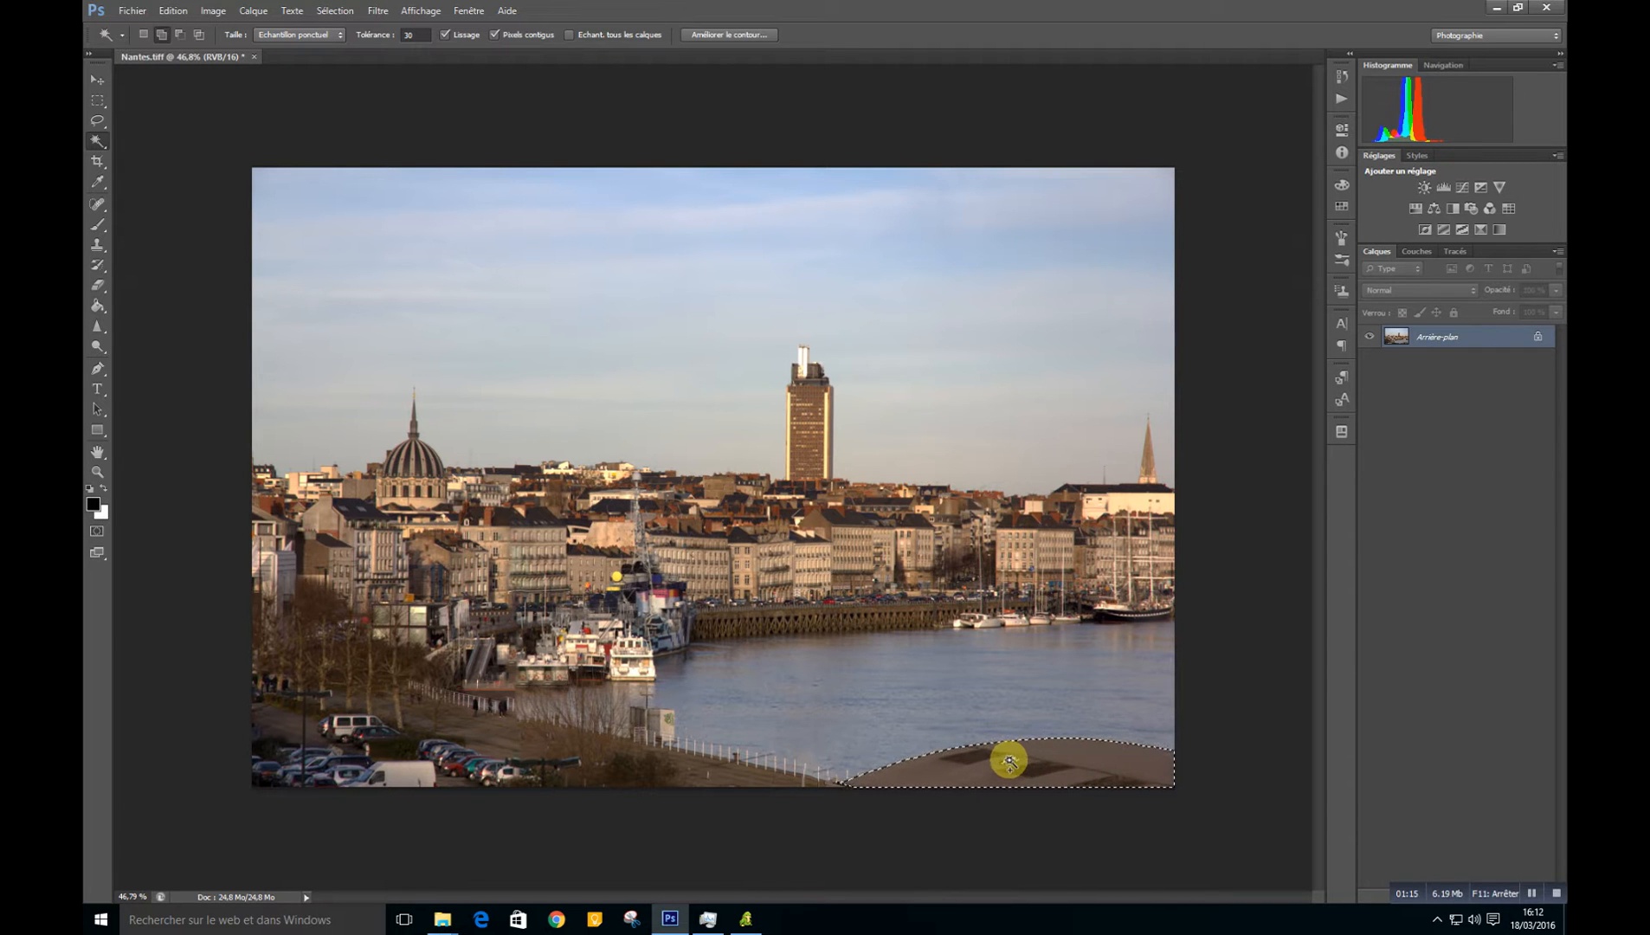
shift+click(1005, 764)
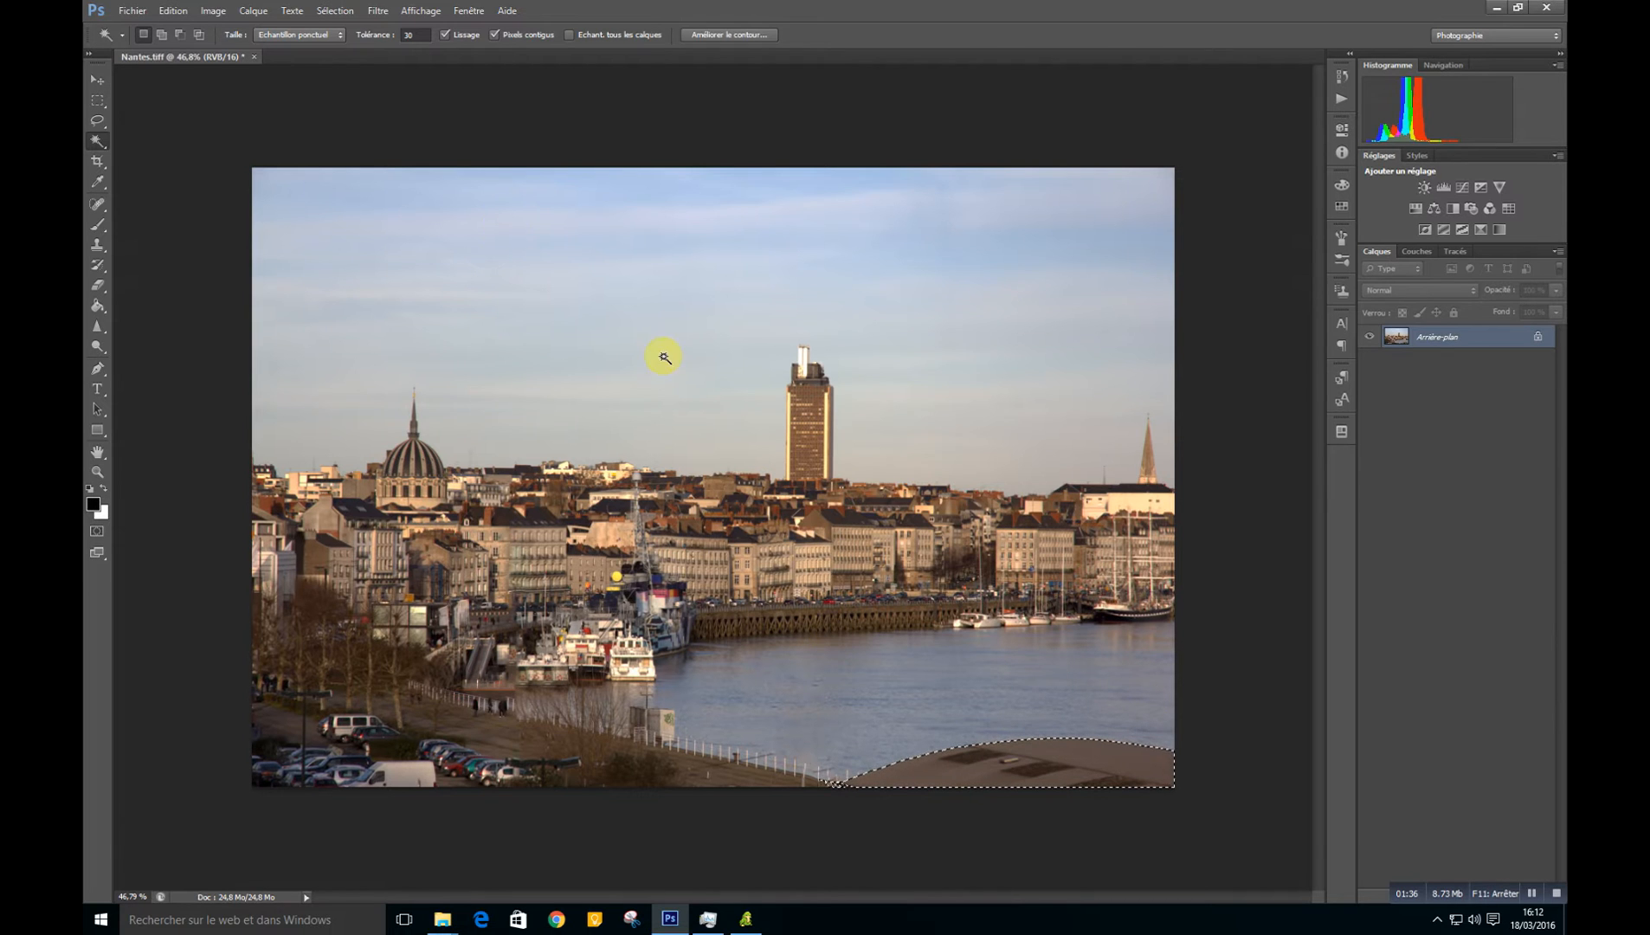
Step: Replace the selected roof with a content-aware fill in Normal mode and clear the selection
click(174, 12)
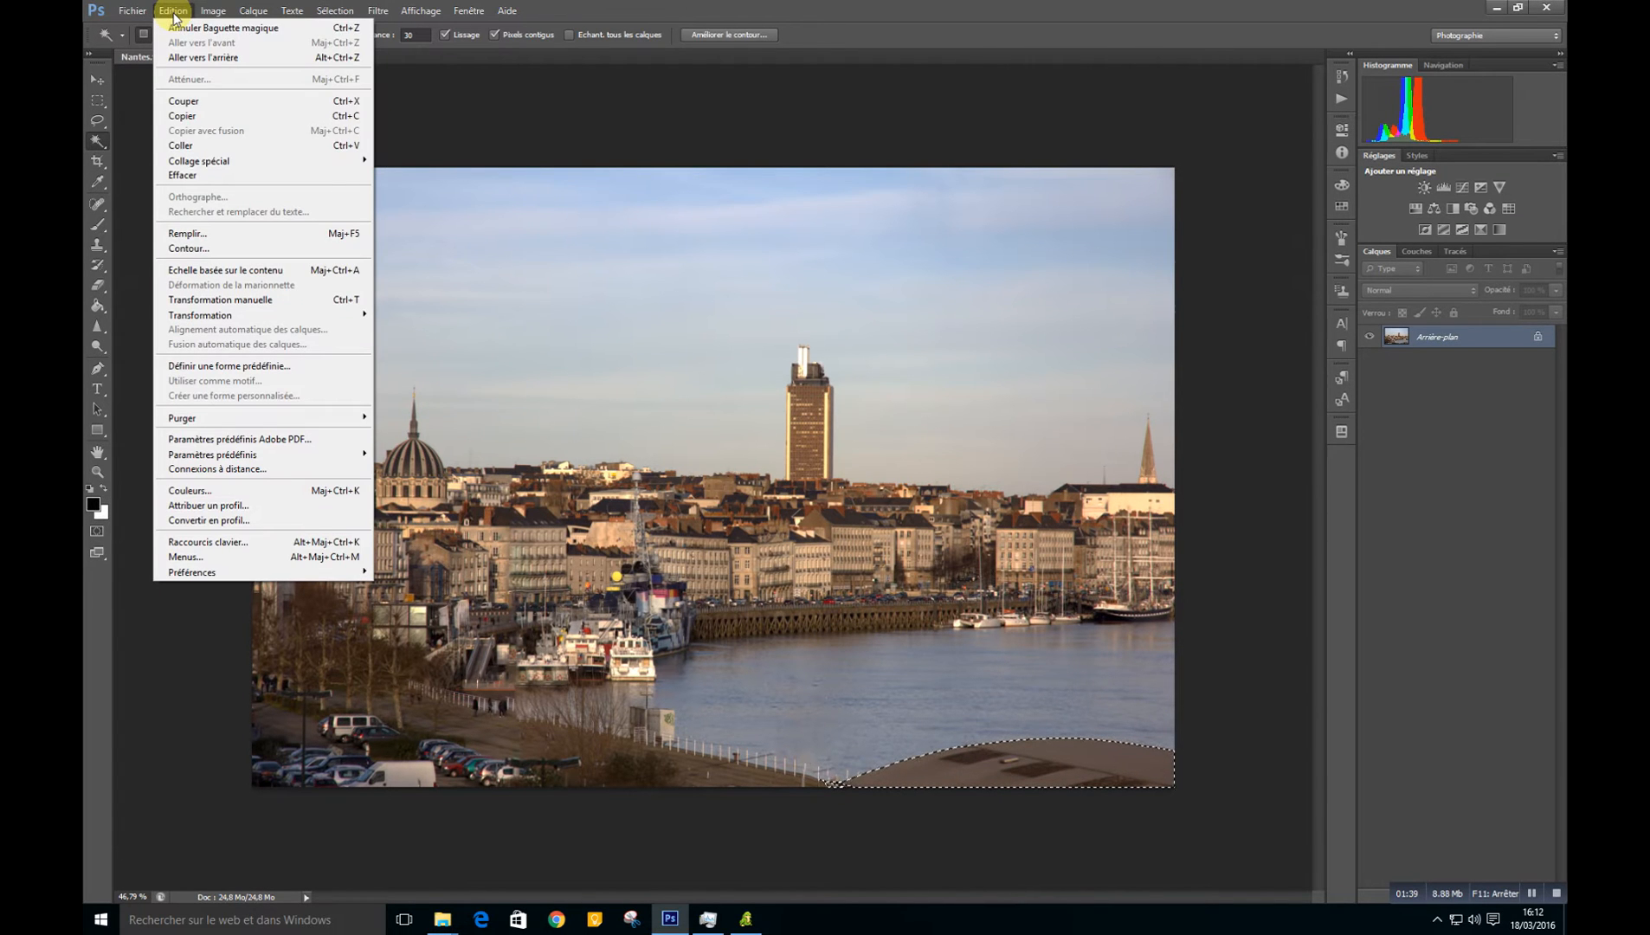
click(182, 233)
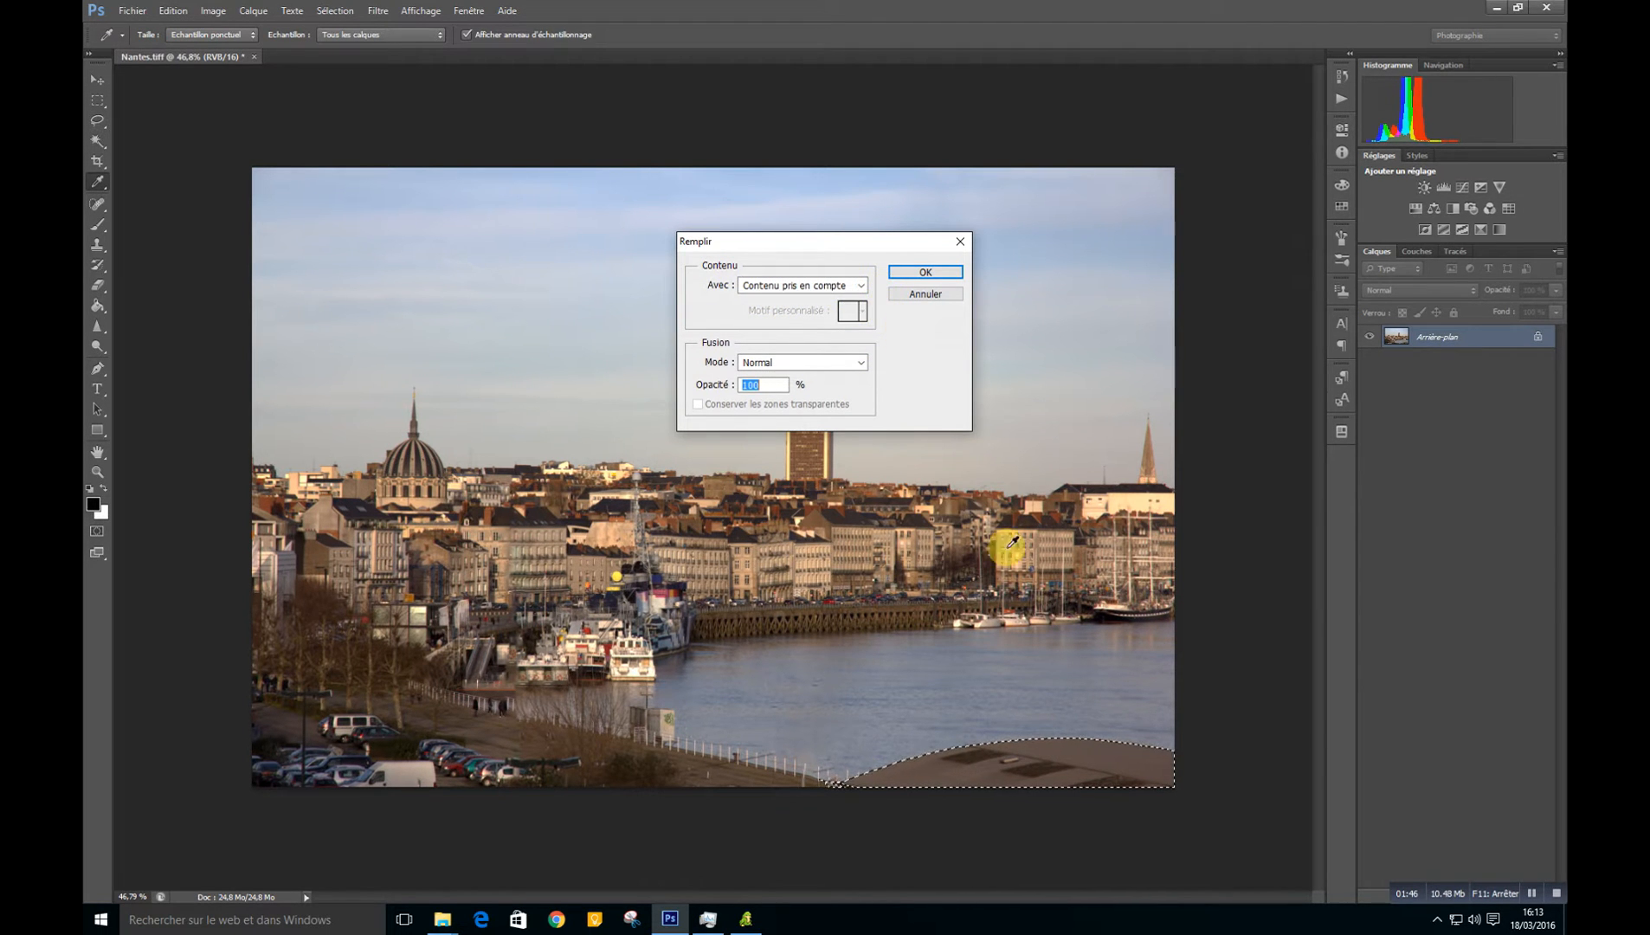
click(905, 272)
key(w)
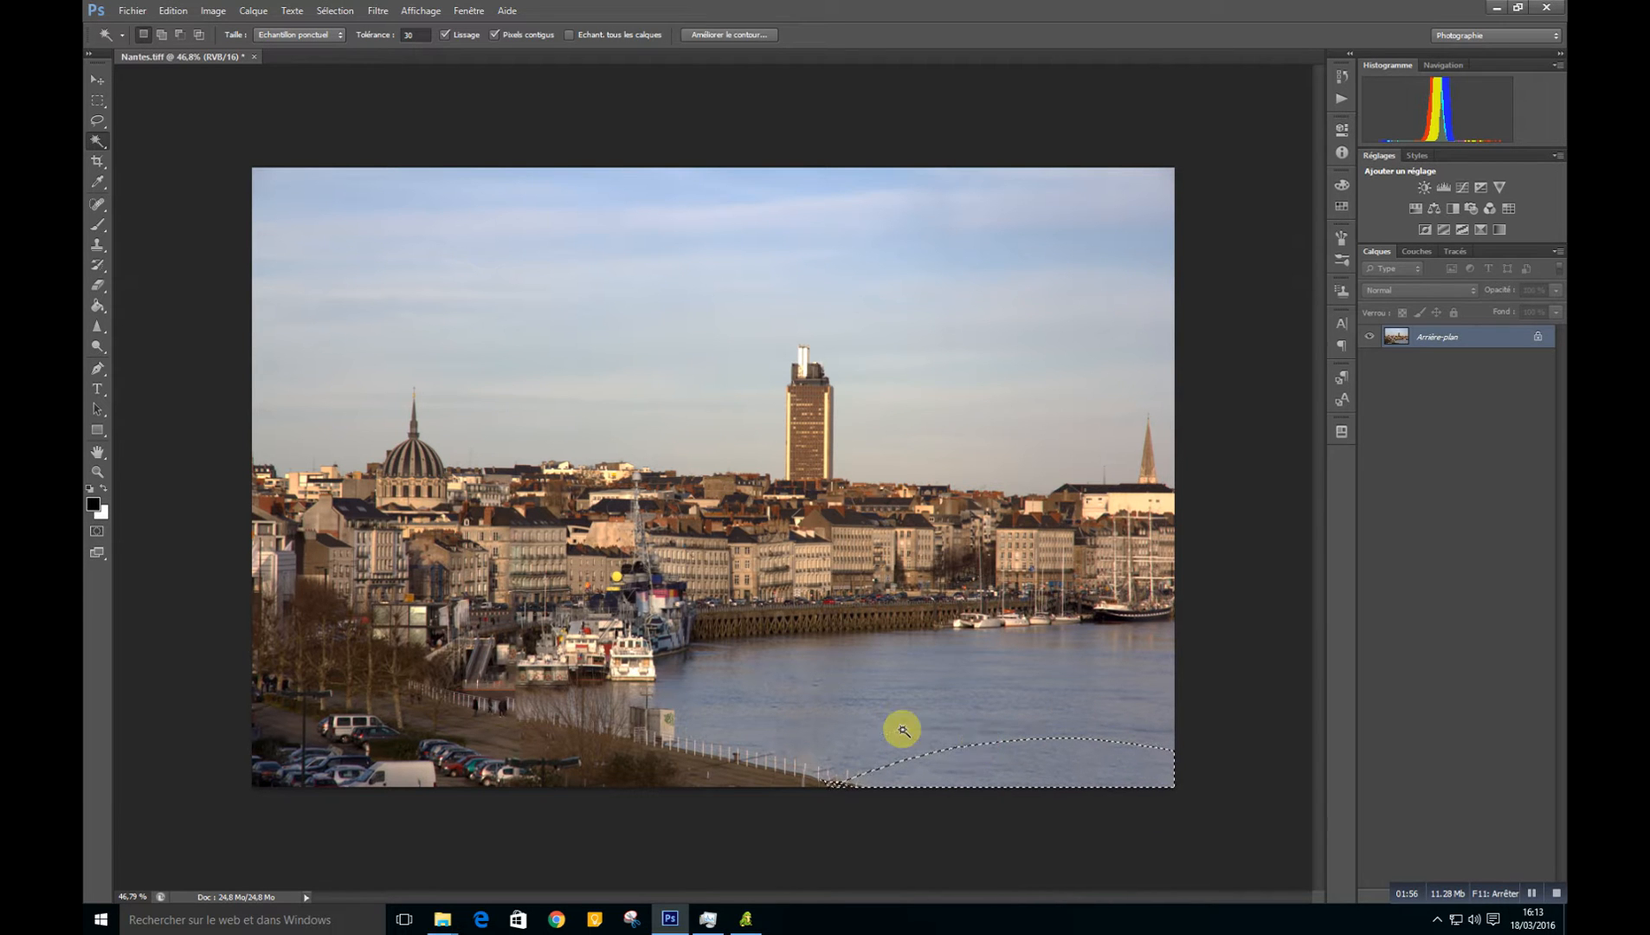
key(ctrl+d)
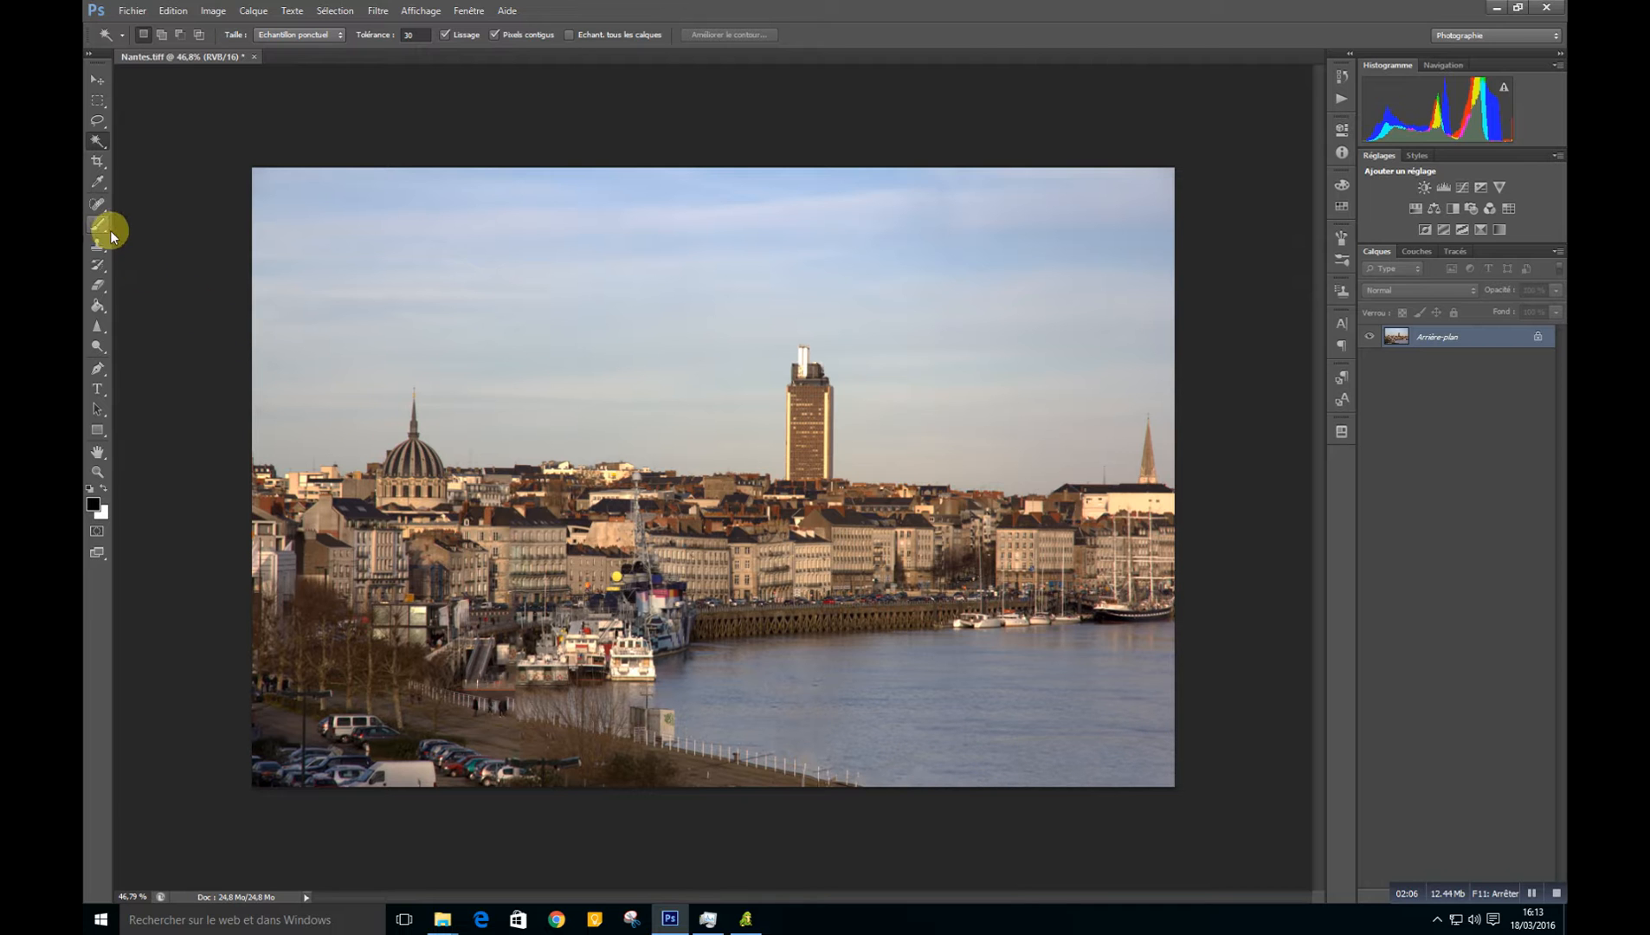
Step: Touch up the water where the roof was and the far end of the quay fence with the 51 px Spot Healing Brush
click(98, 205)
click(156, 200)
mouse_move(872, 770)
mouse_down()
mouse_move(1008, 747)
mouse_move(1168, 751)
mouse_up()
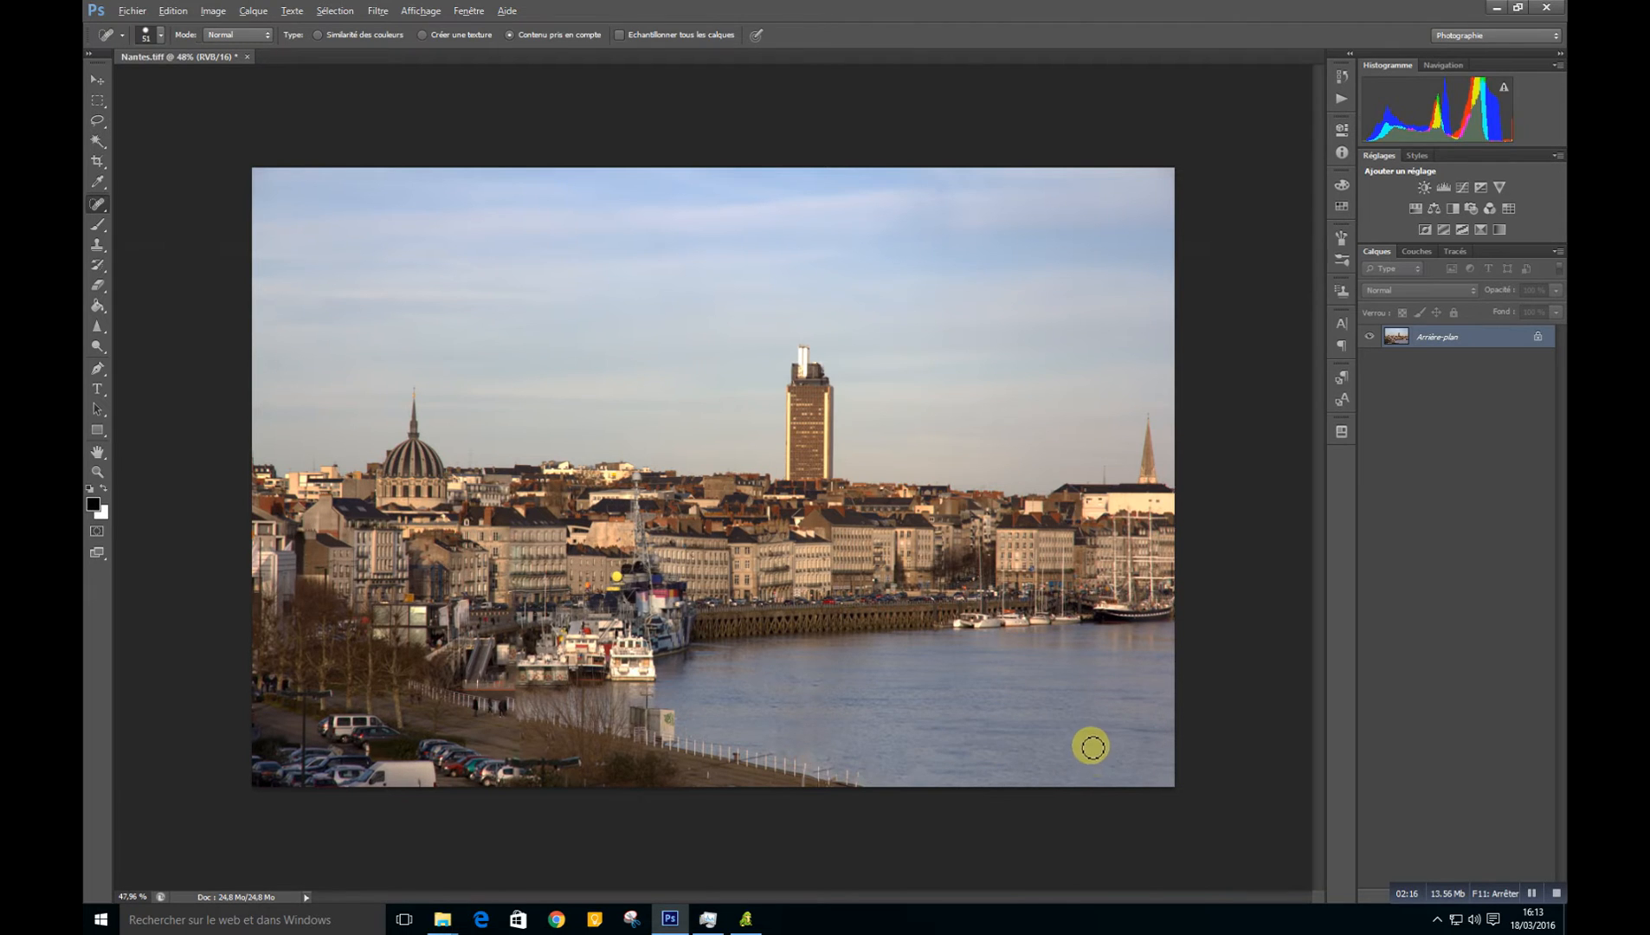
scroll(1091, 748, up, 1)
scroll(1281, 877, up, 4)
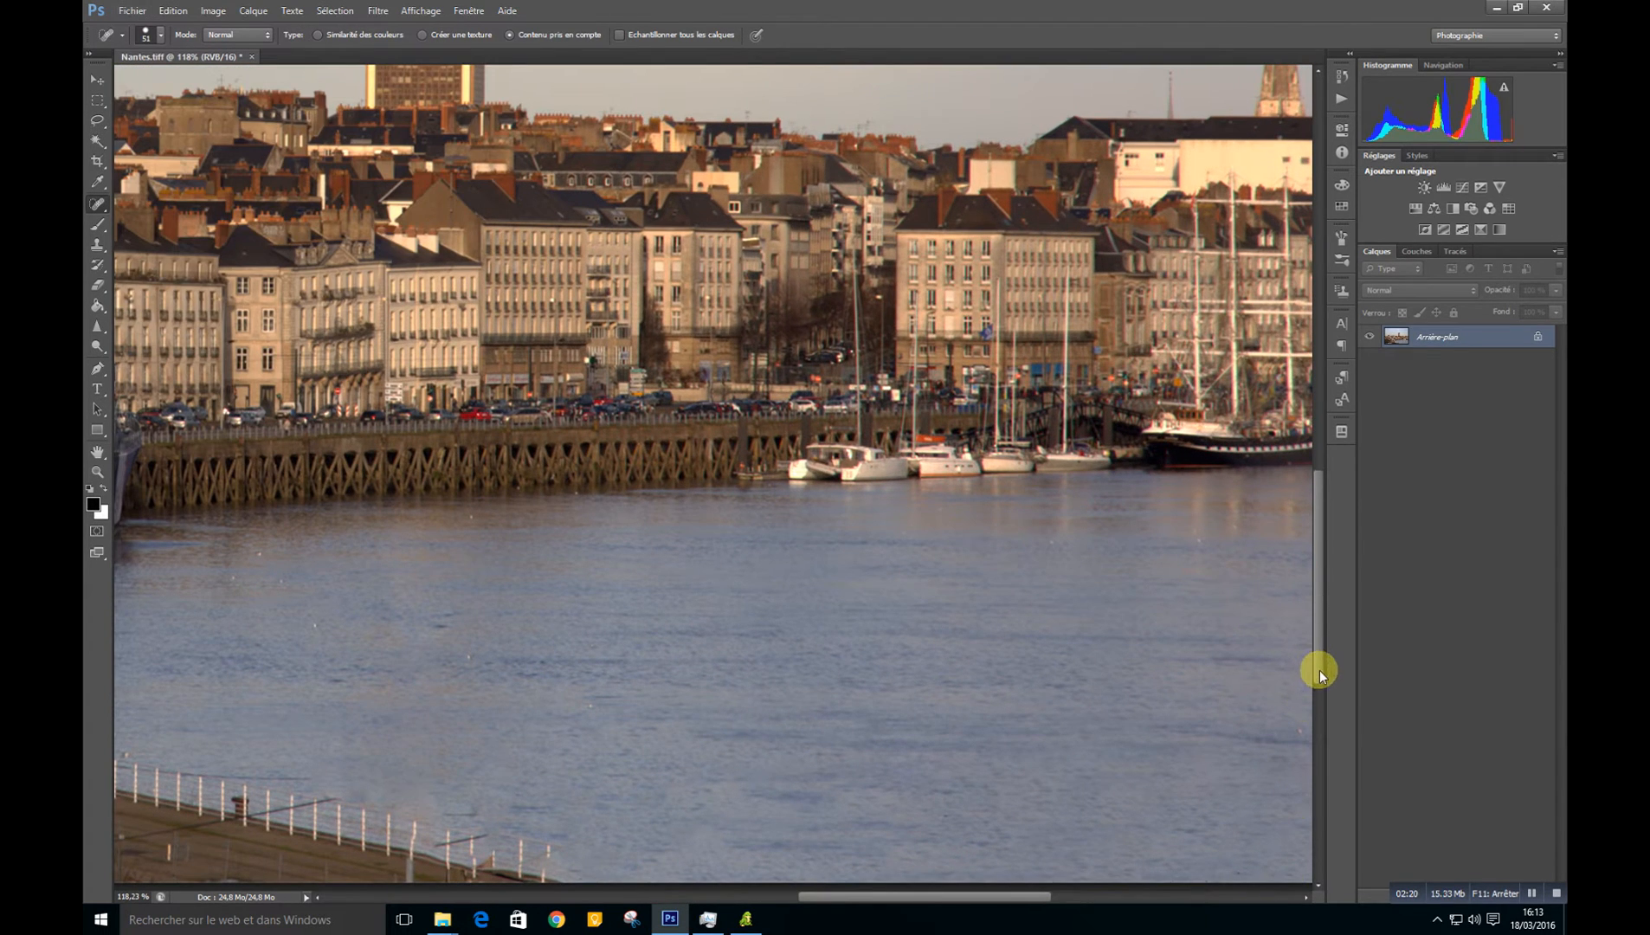
drag(1319, 671, 1331, 746)
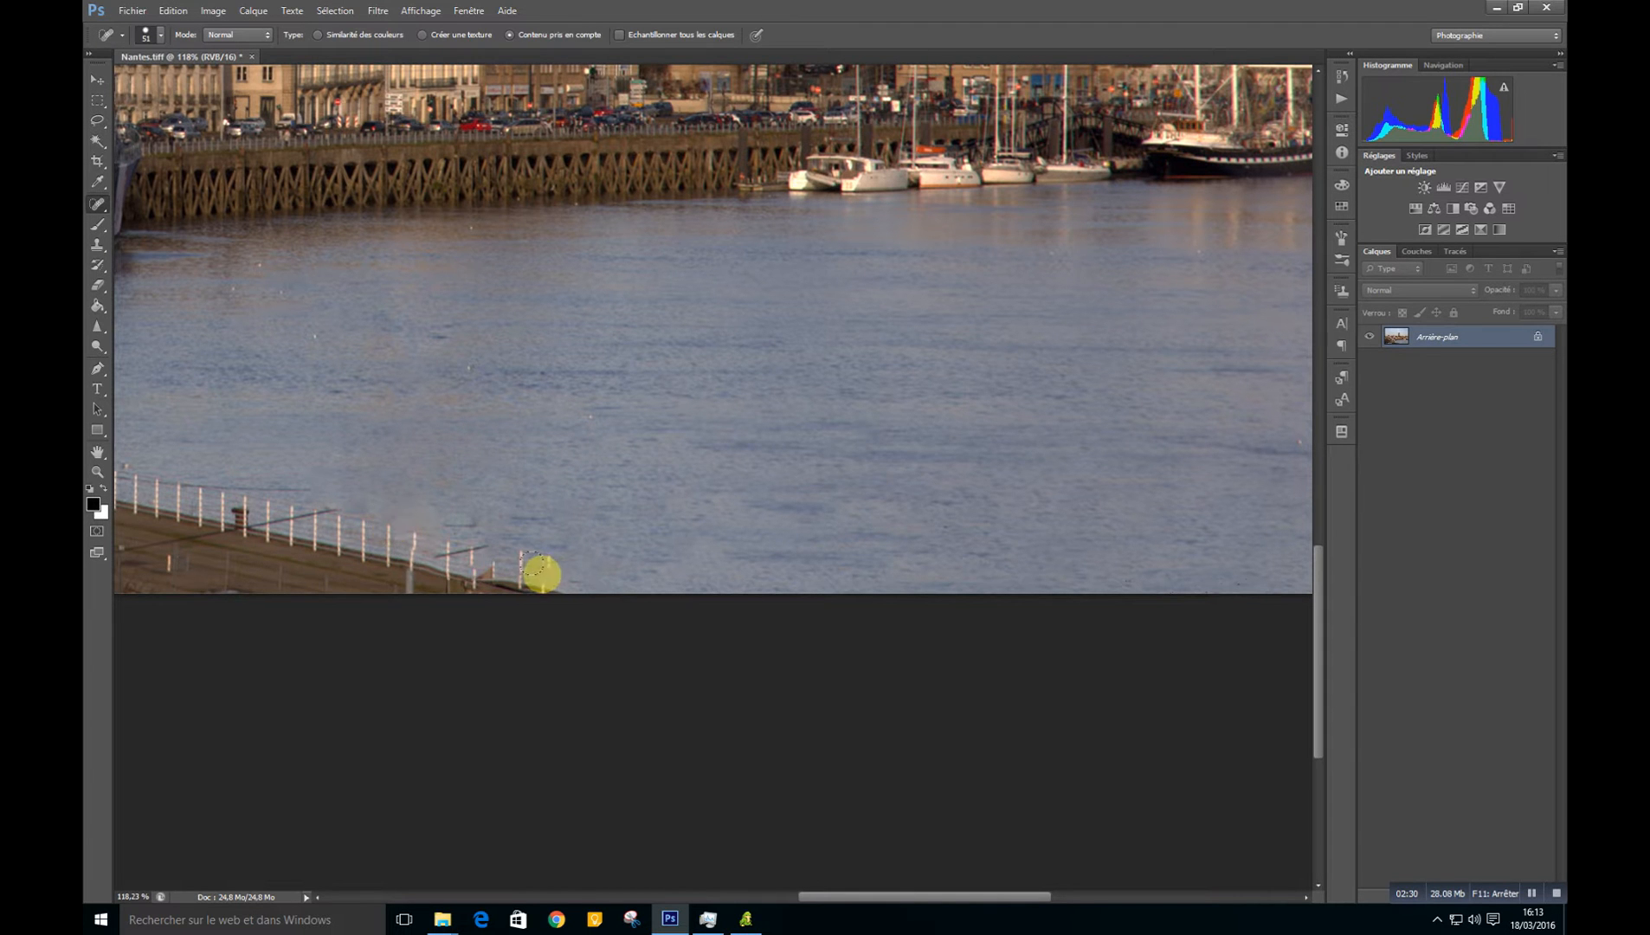
drag(824, 497, 450, 323)
key(alt)
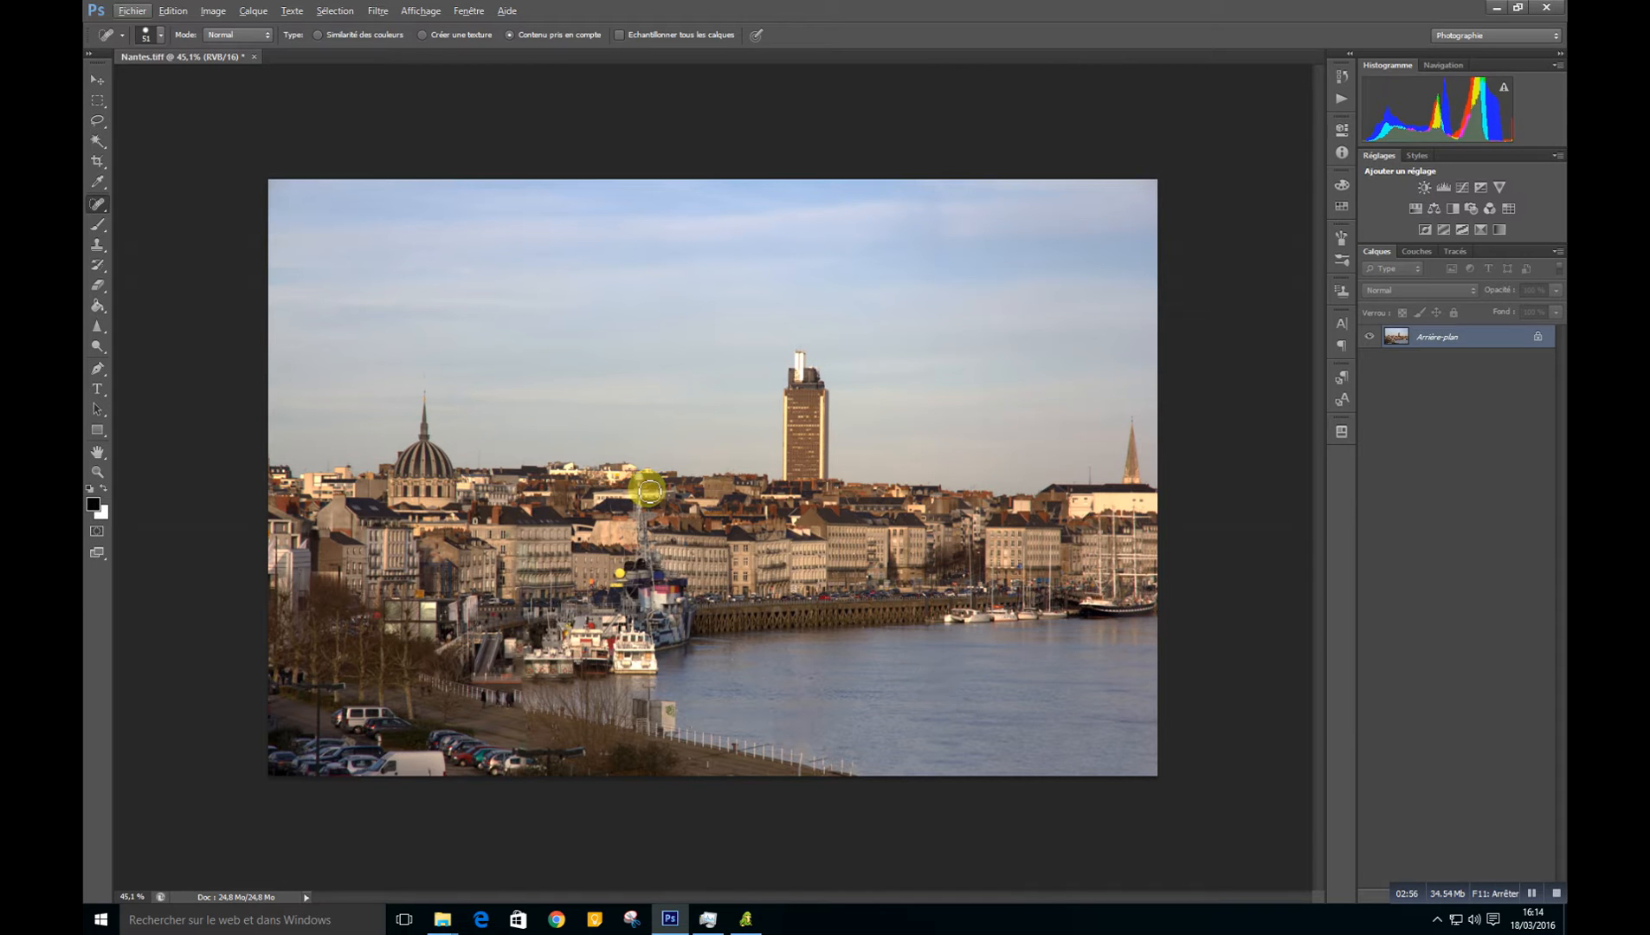
Step: Select the entire sky down to the skyline with the Magic Wand, raising the tolerance to 50 and finally 60
click(97, 143)
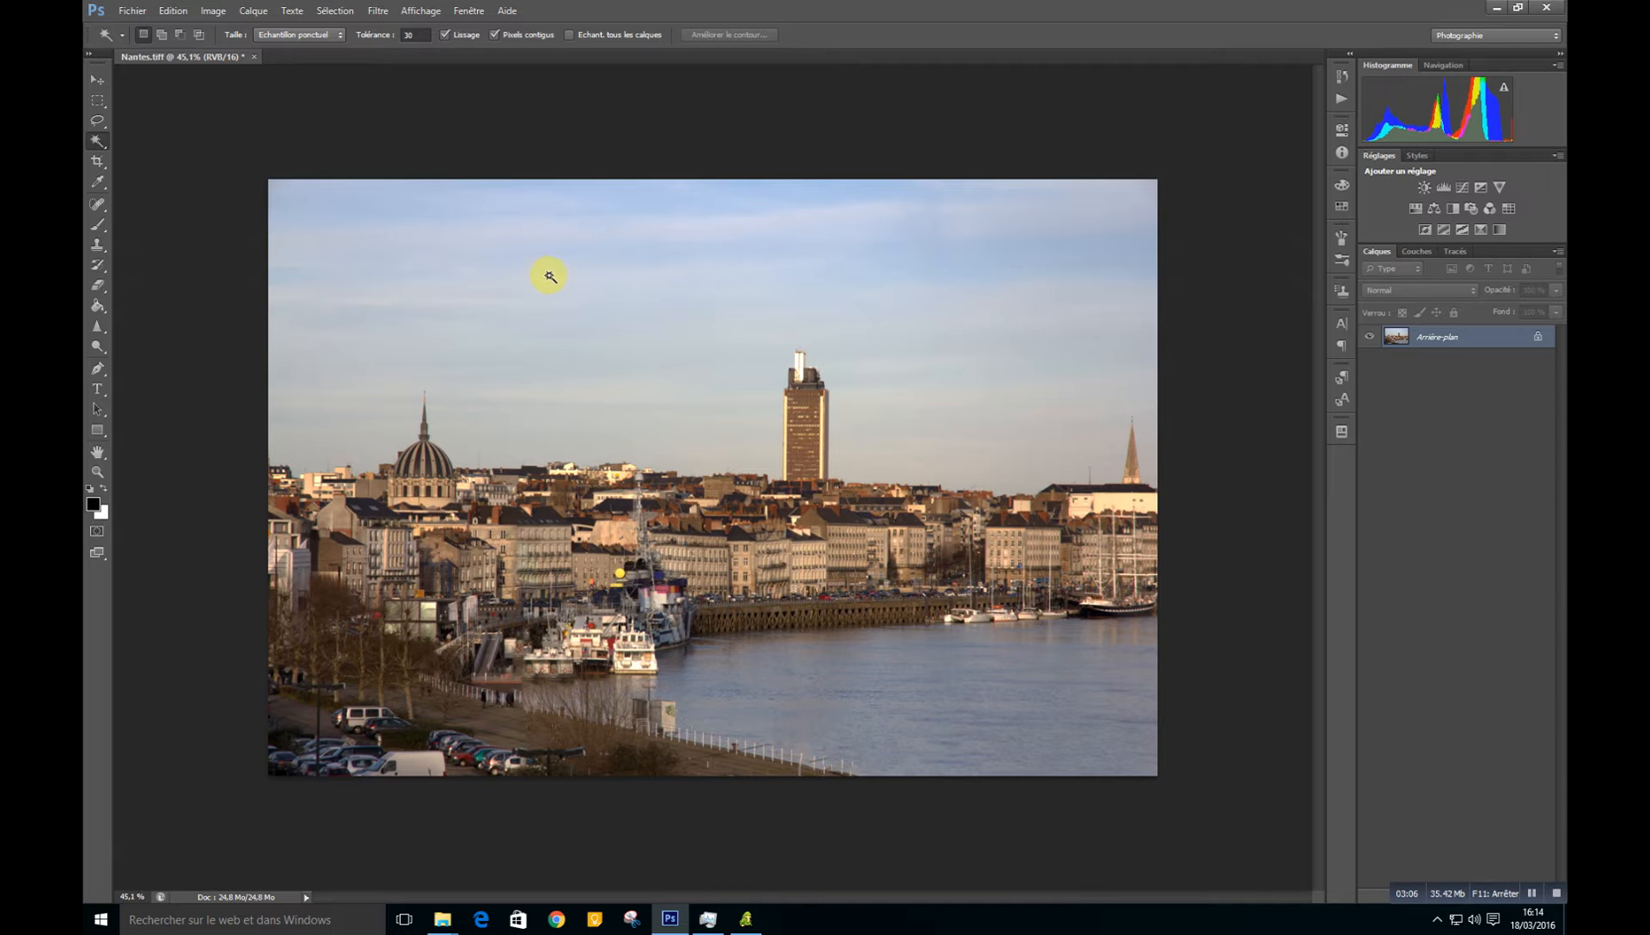
click(526, 333)
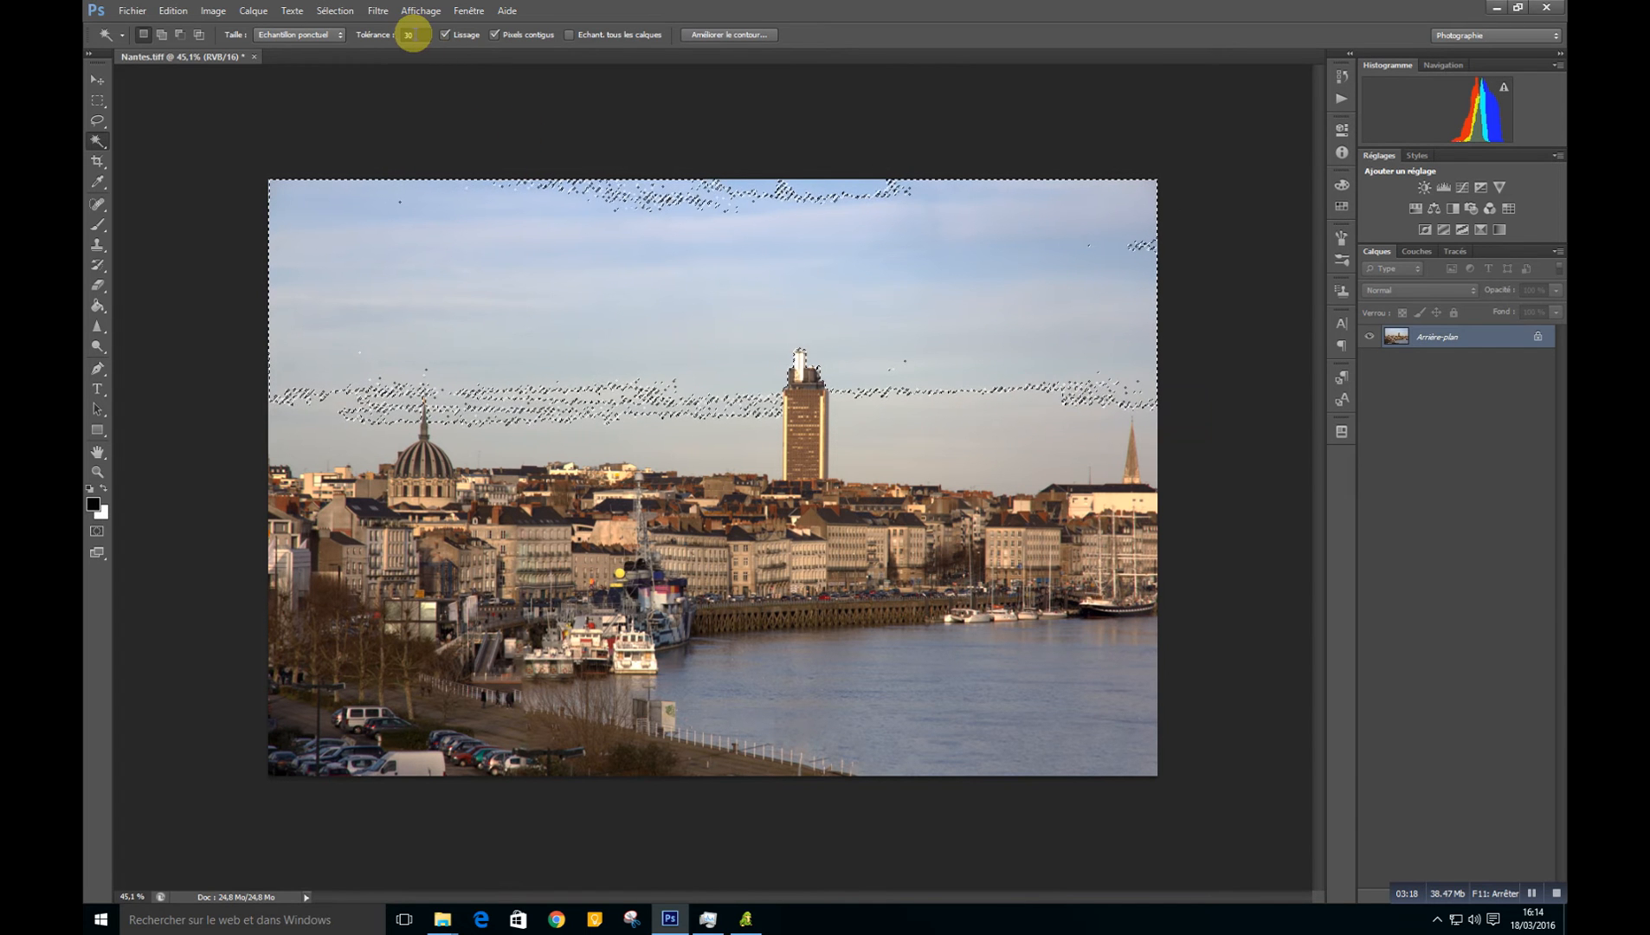
click(412, 35)
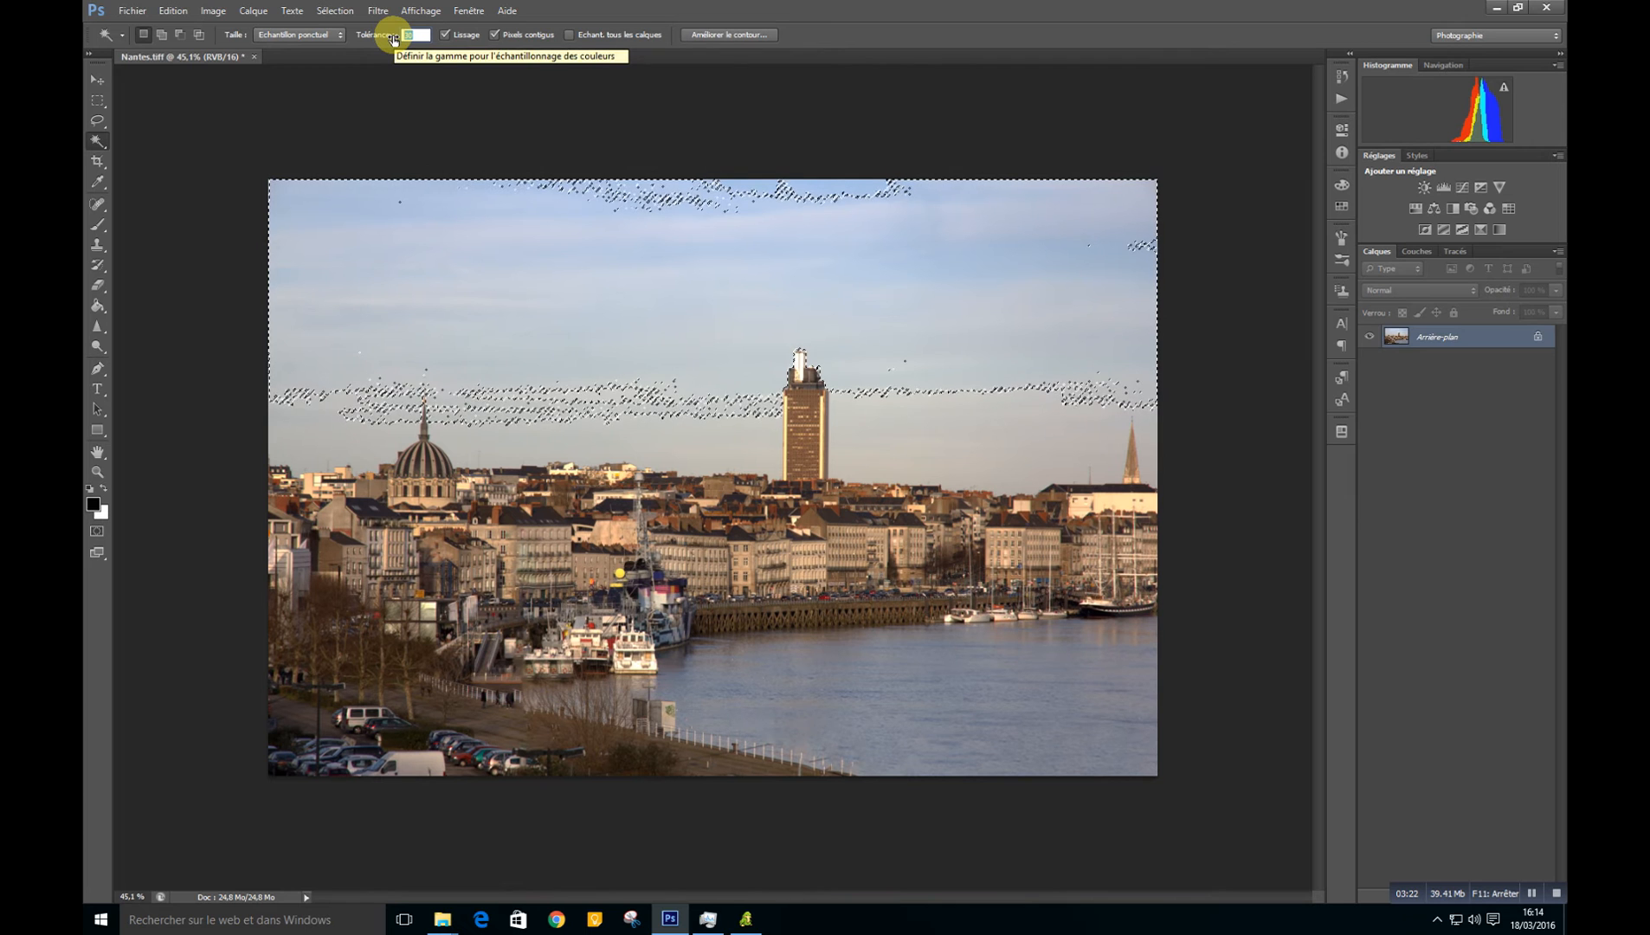
text(50)
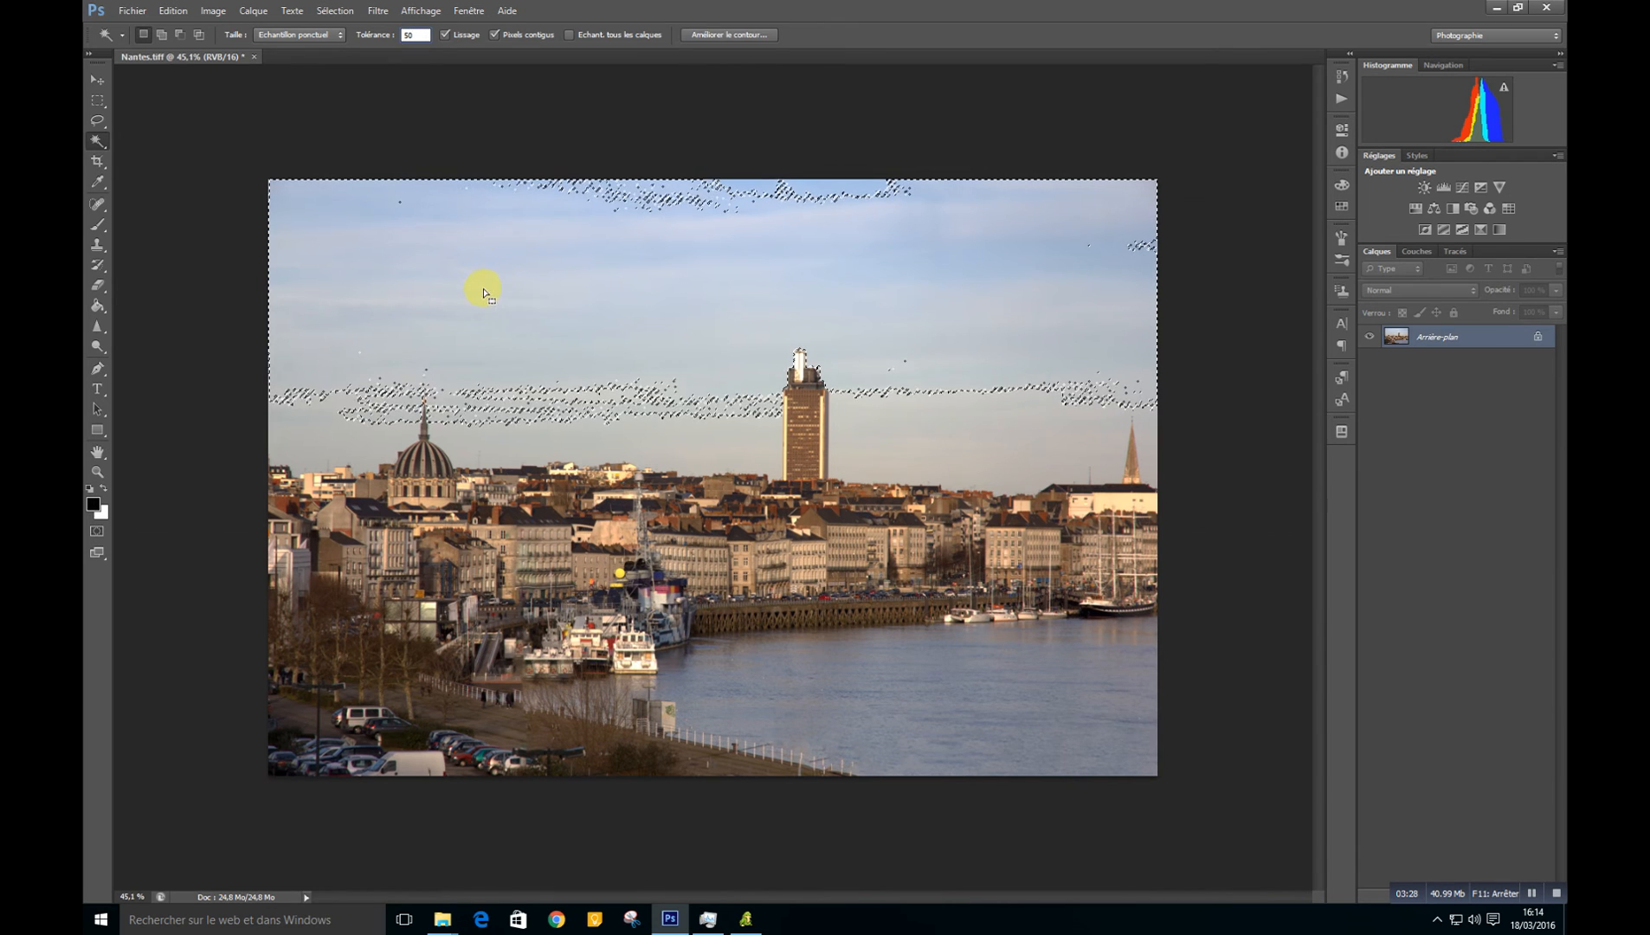
key(Return)
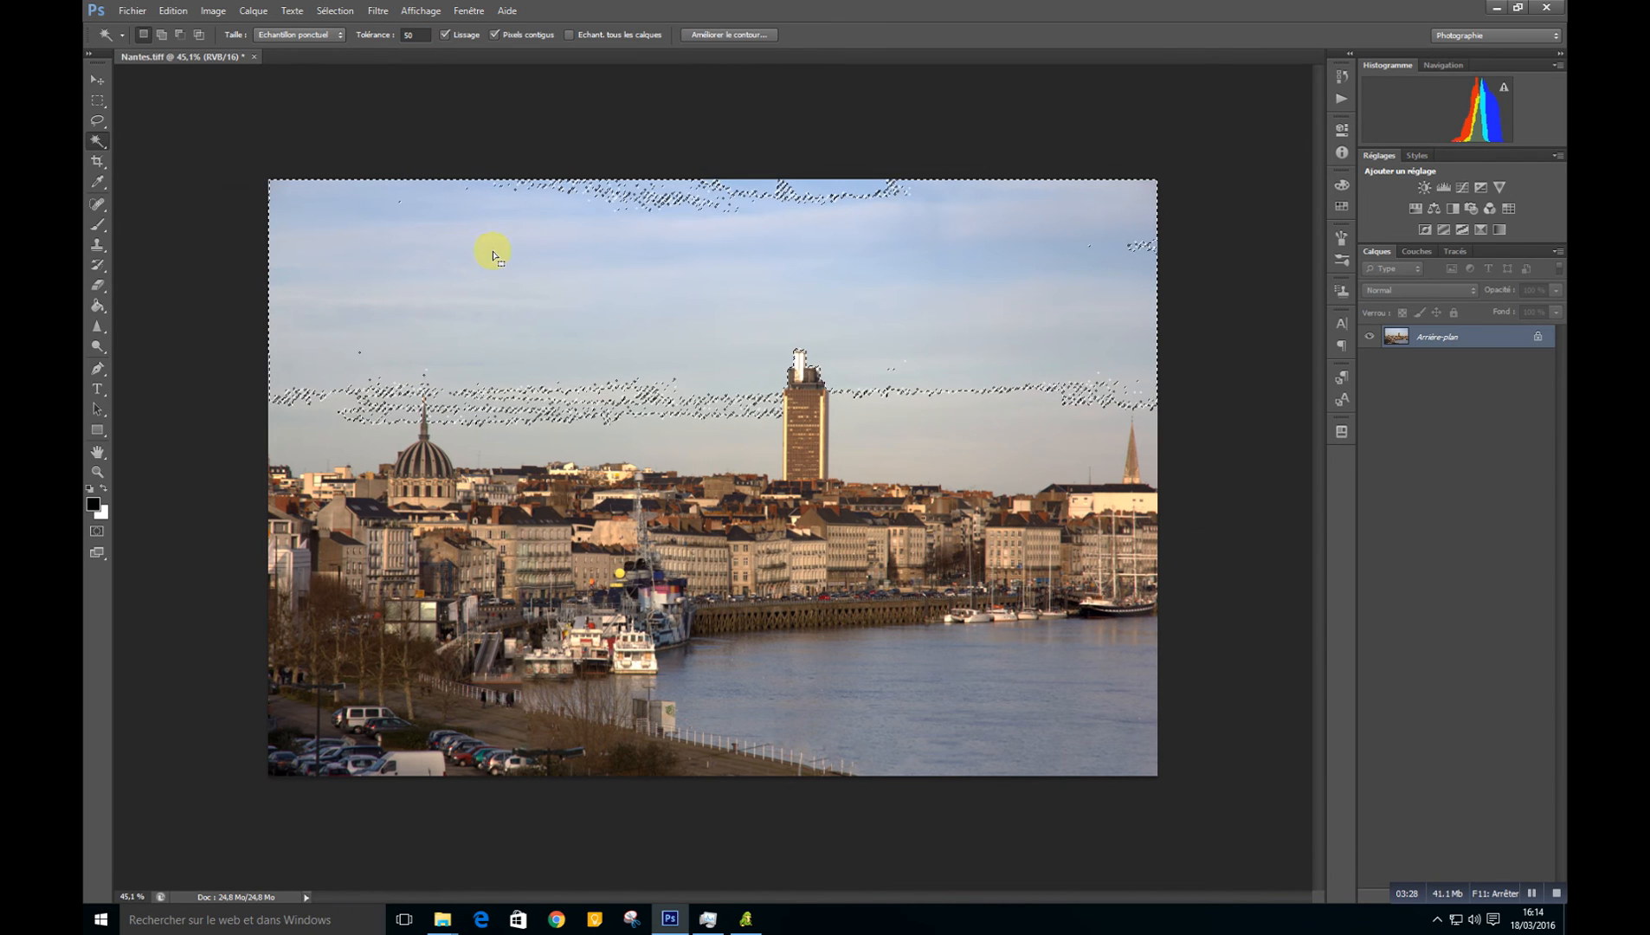
click(290, 205)
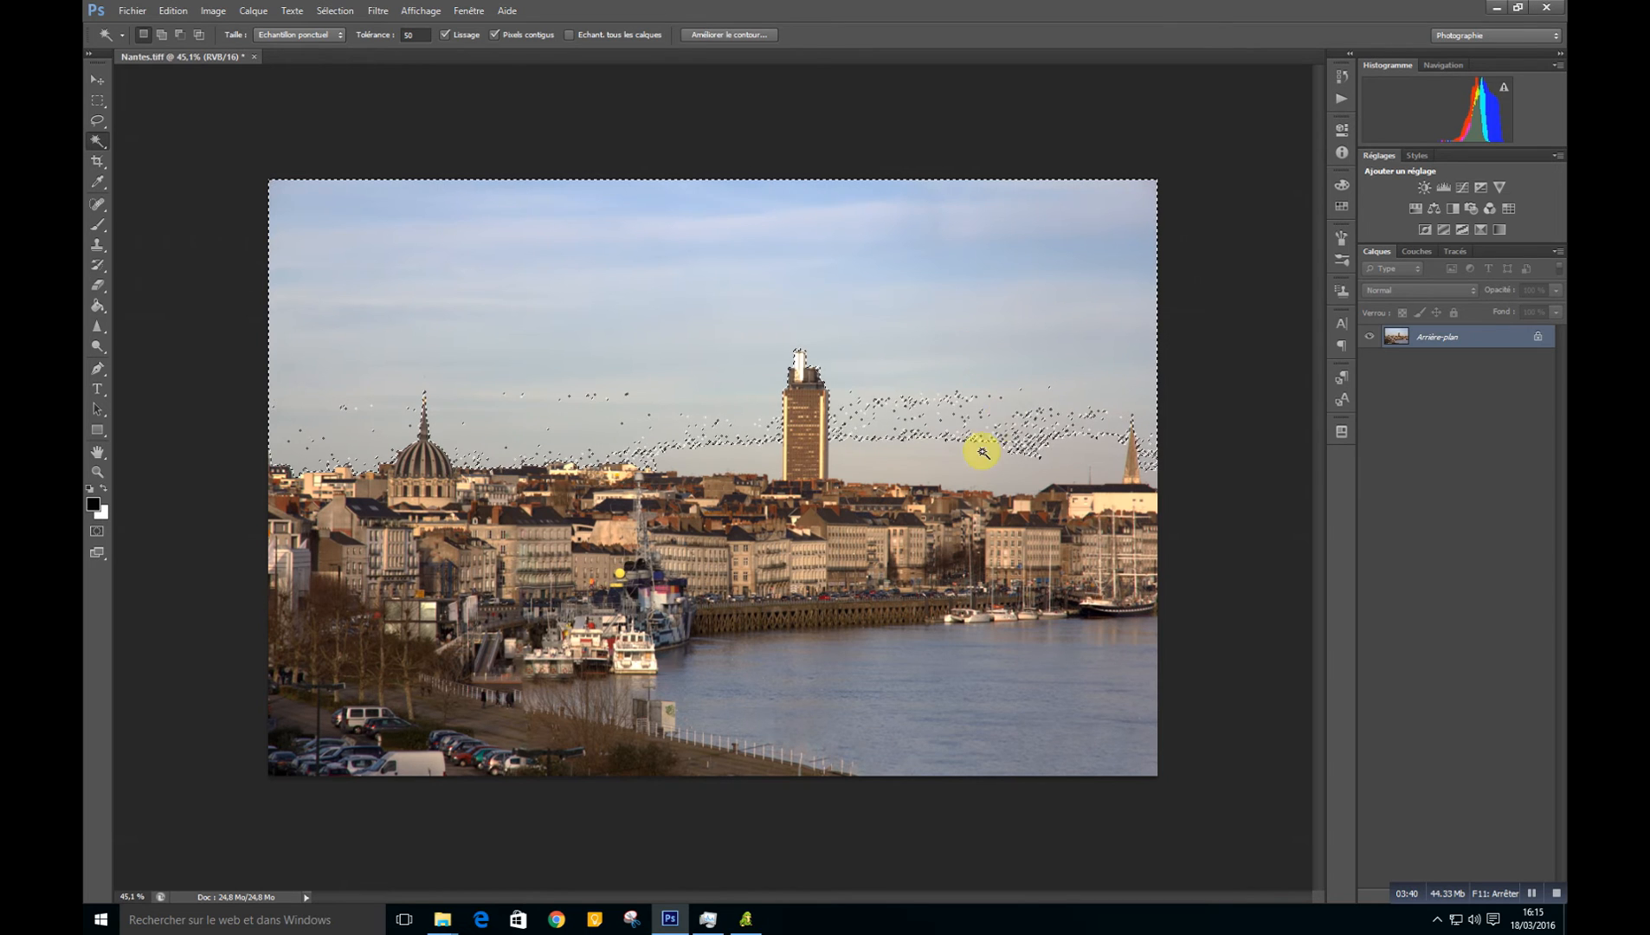
click(401, 35)
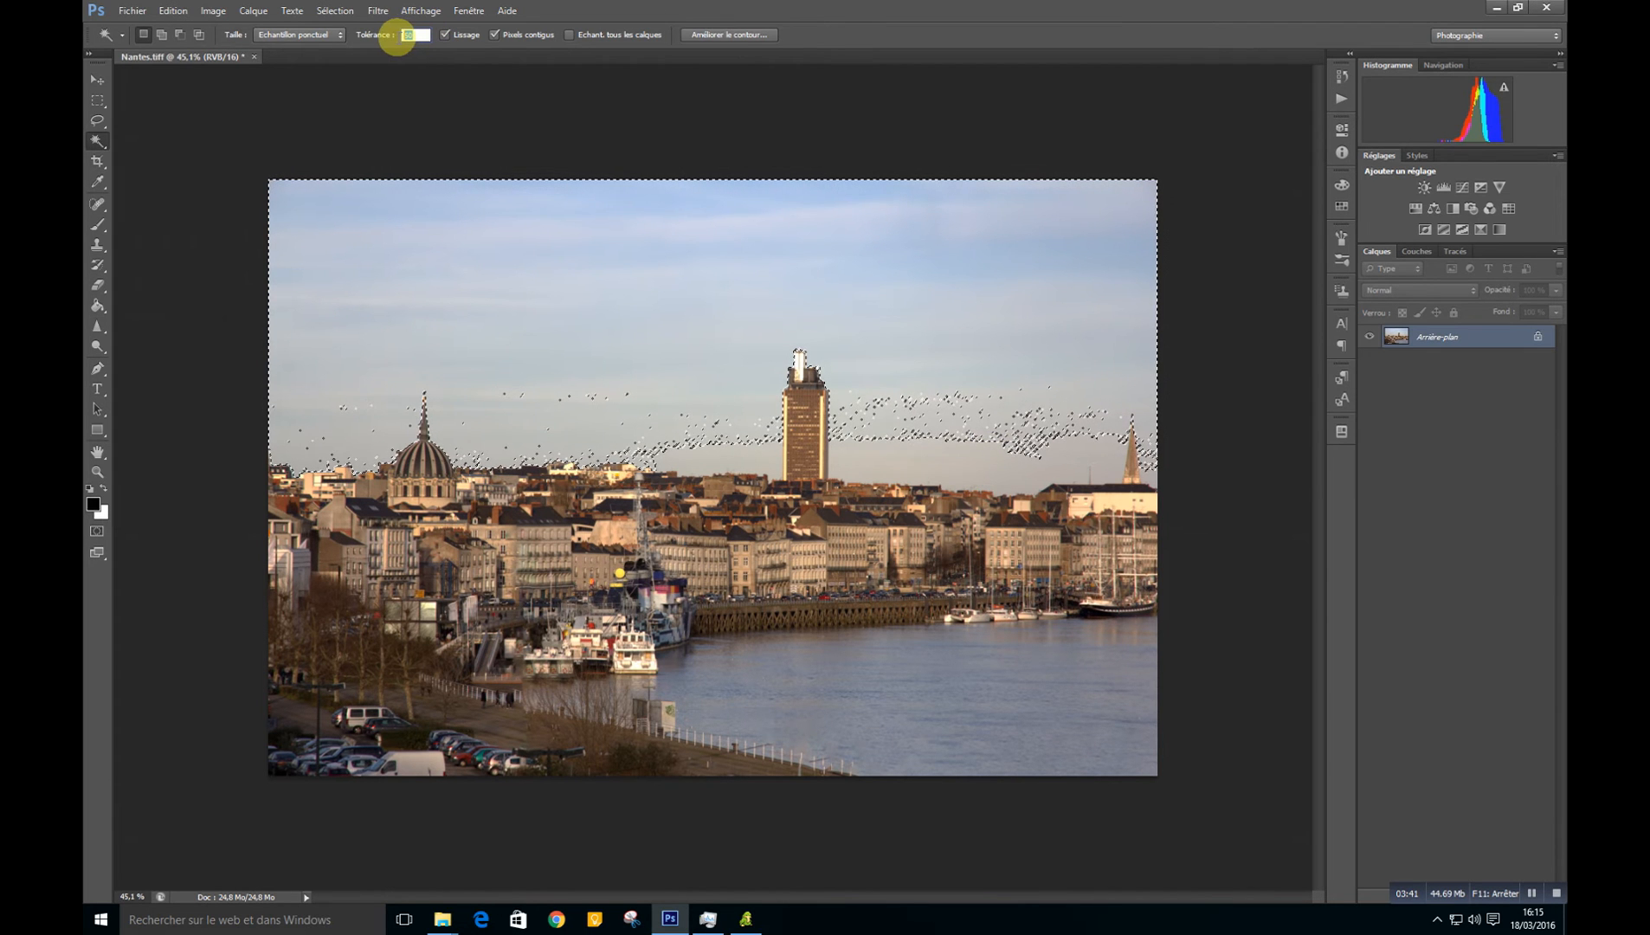
text(6)
key(ctrl+d)
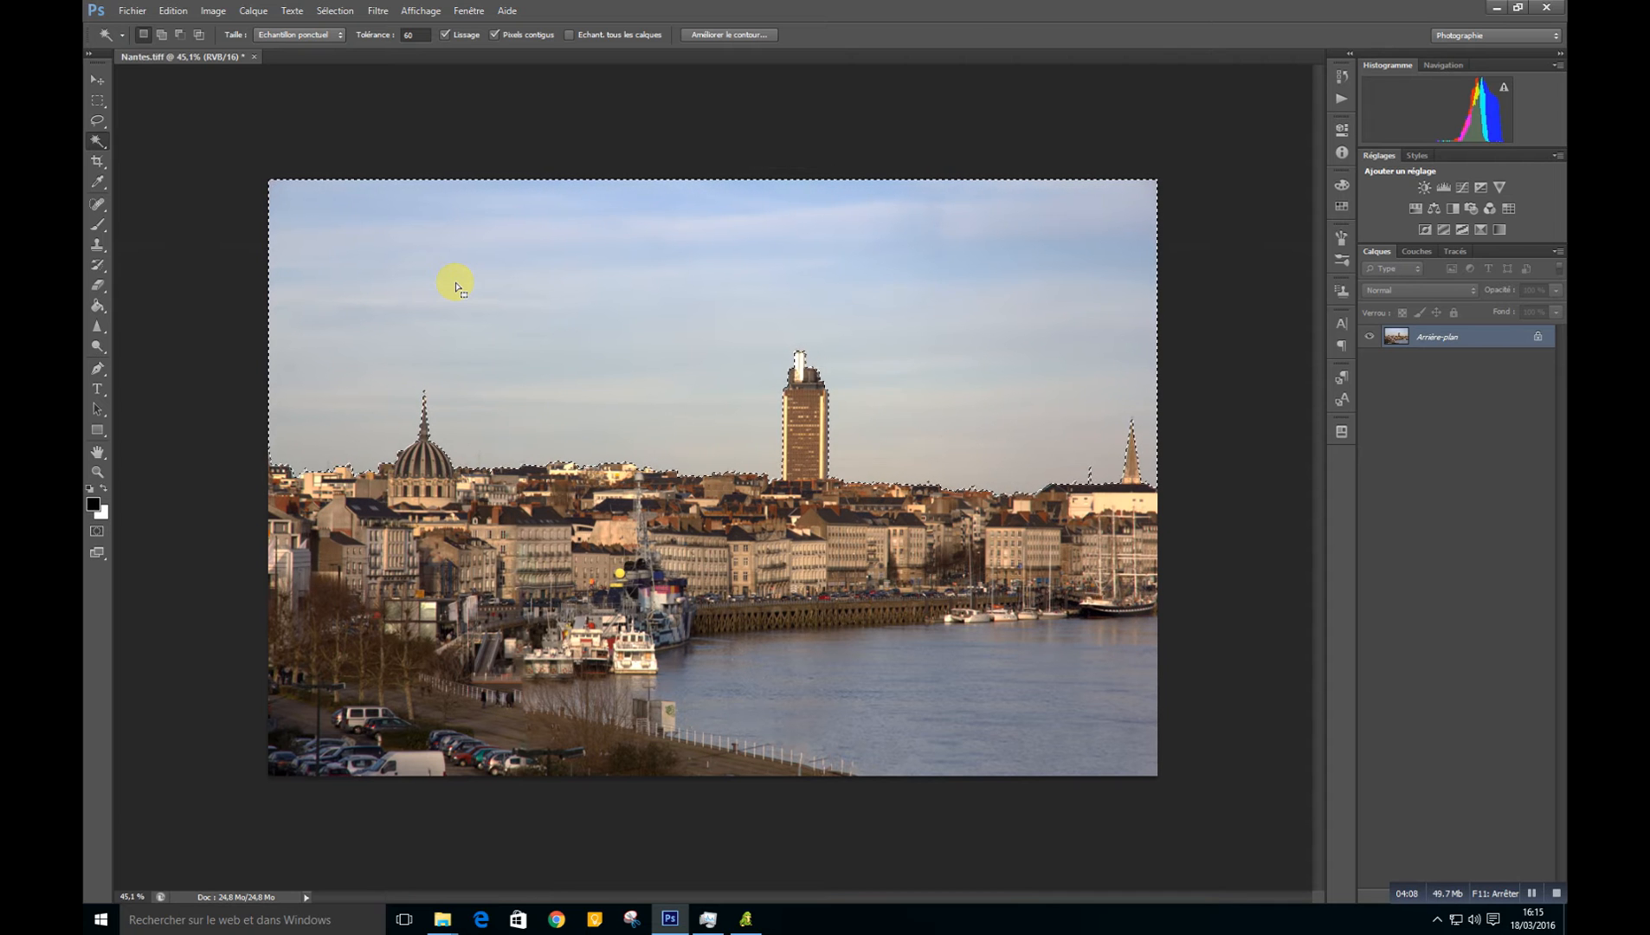
Step: Darken the selected sky with Brightness/Contrast, setting the brightness to -135 and the contrast to 72
click(208, 12)
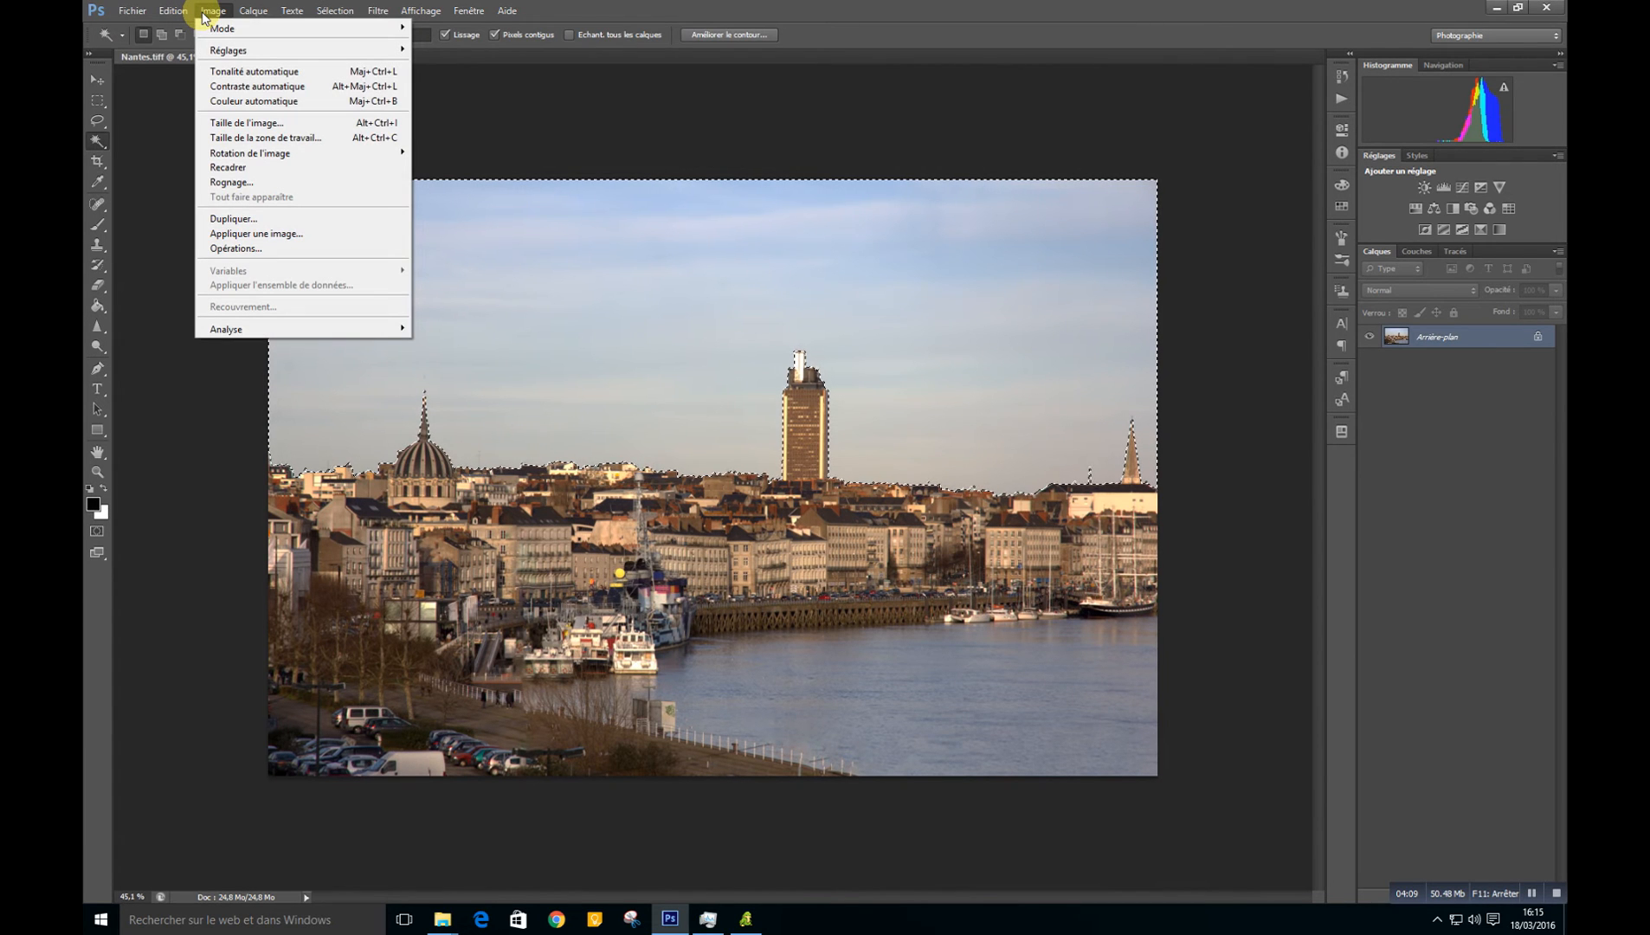
mouse_move(225, 51)
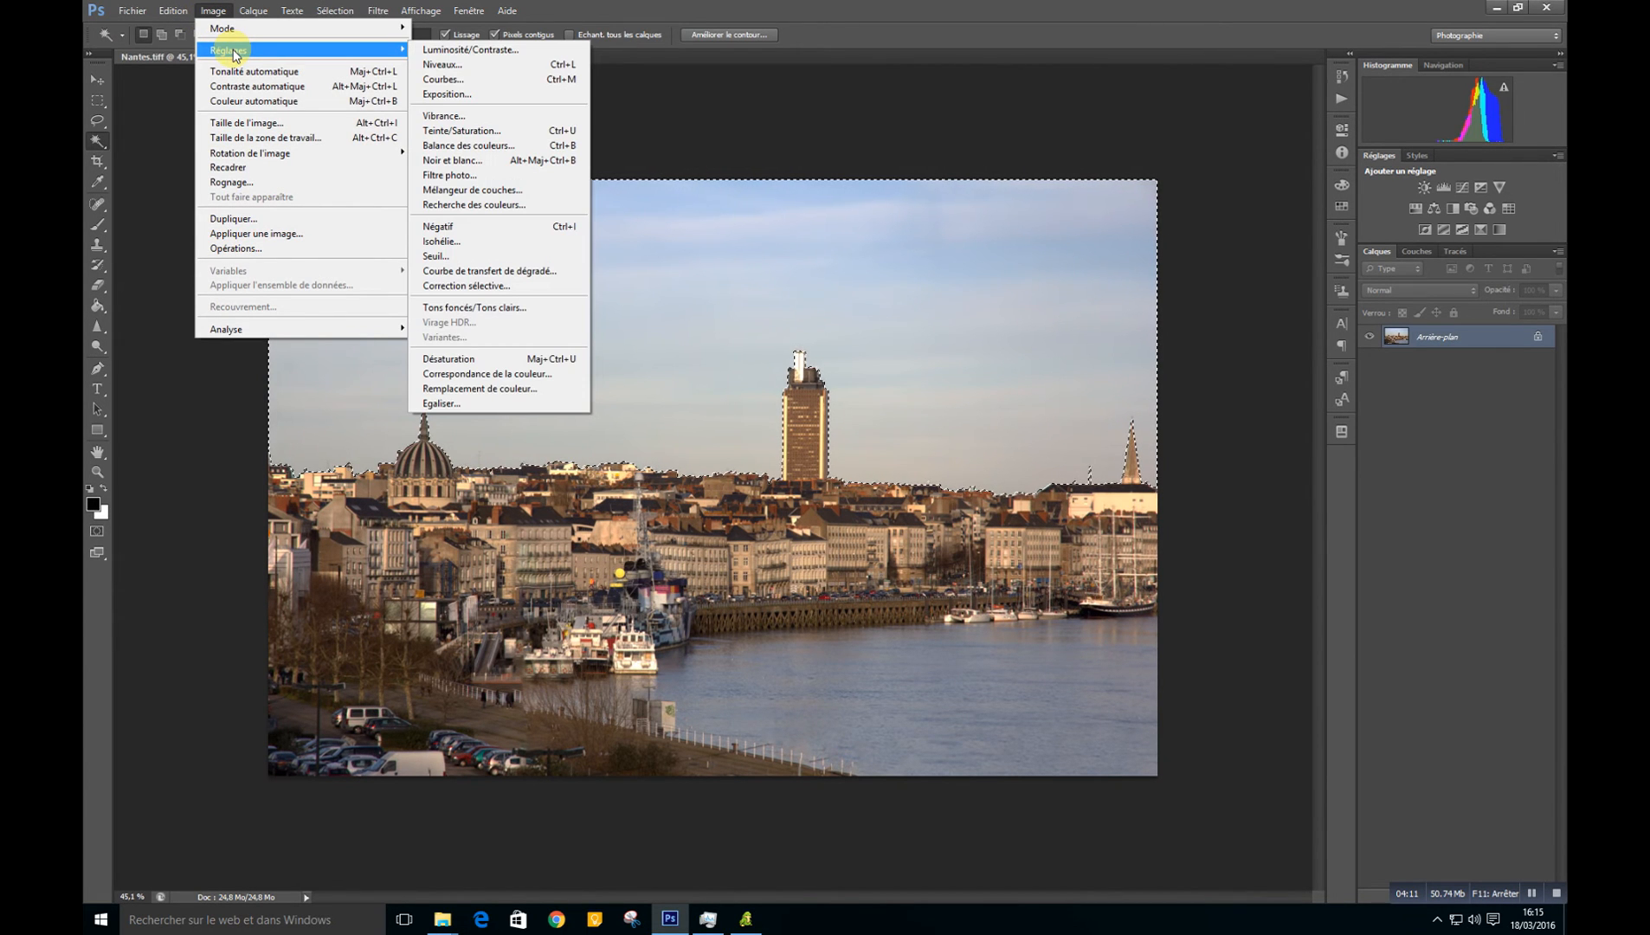
click(491, 52)
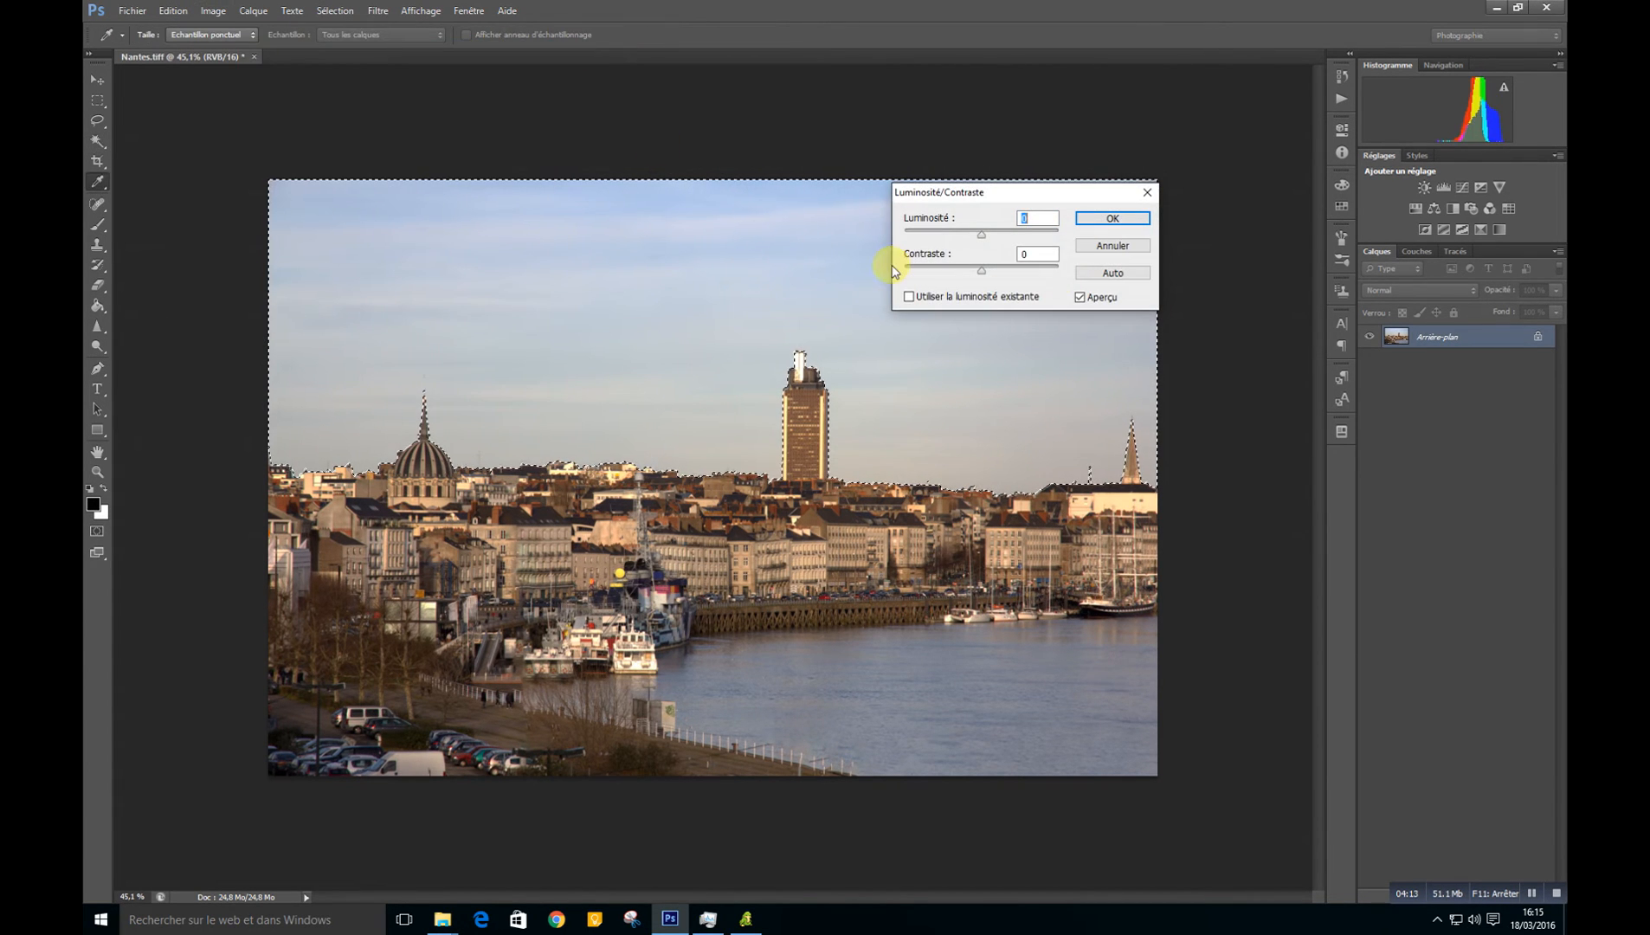
drag(1032, 202, 1117, 252)
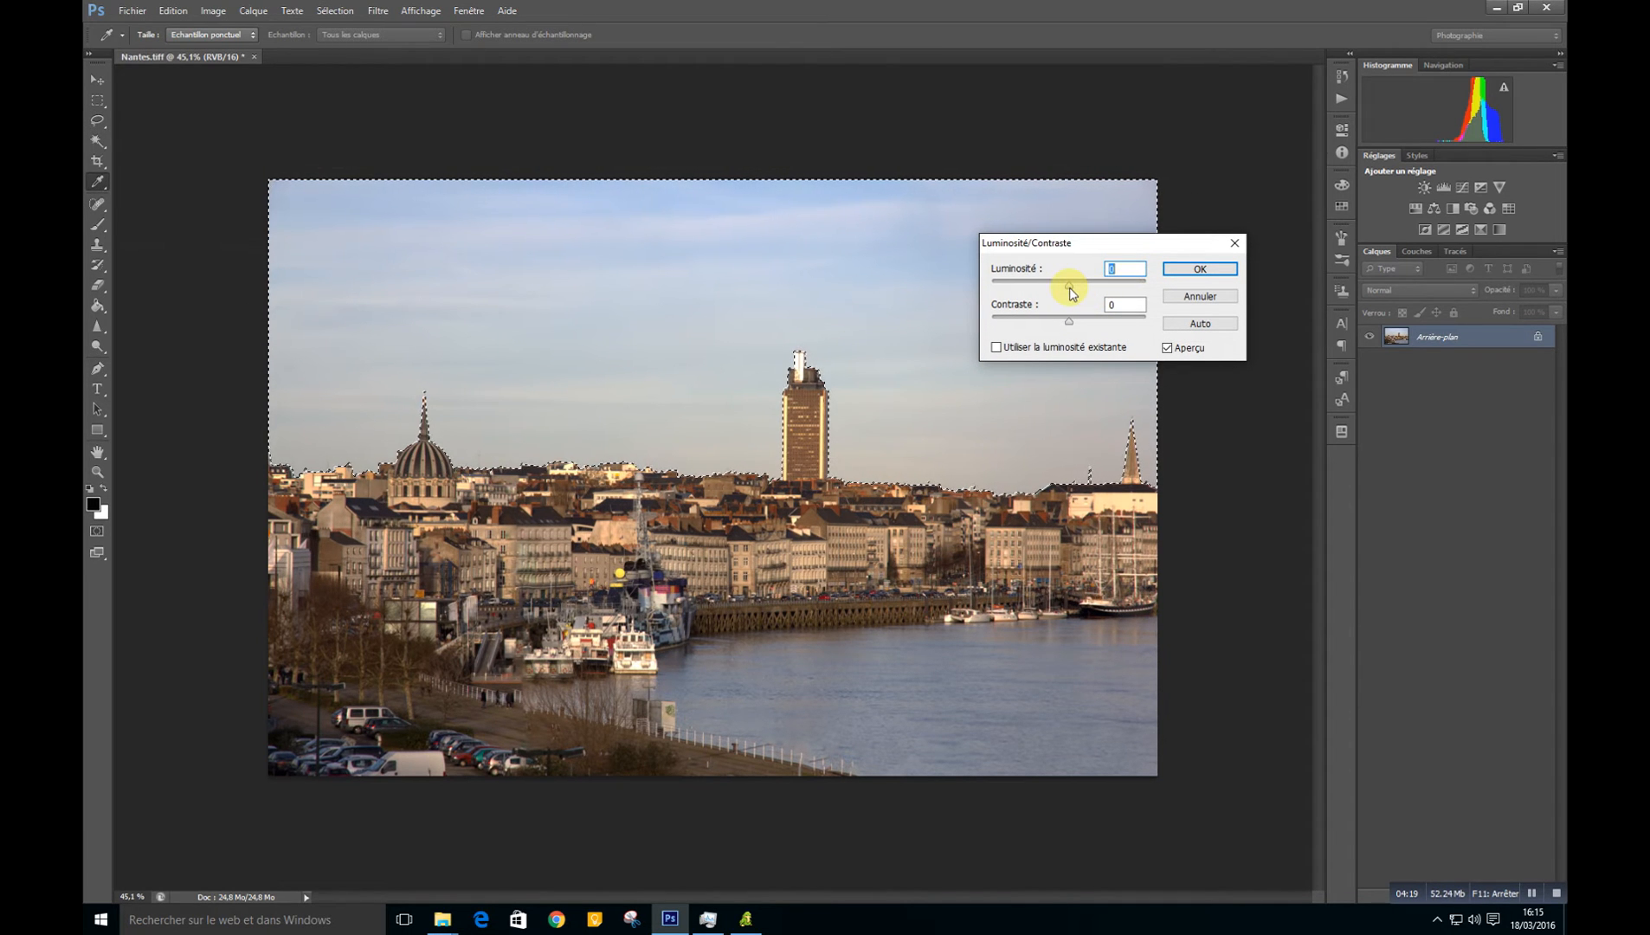
drag(1070, 288, 1124, 330)
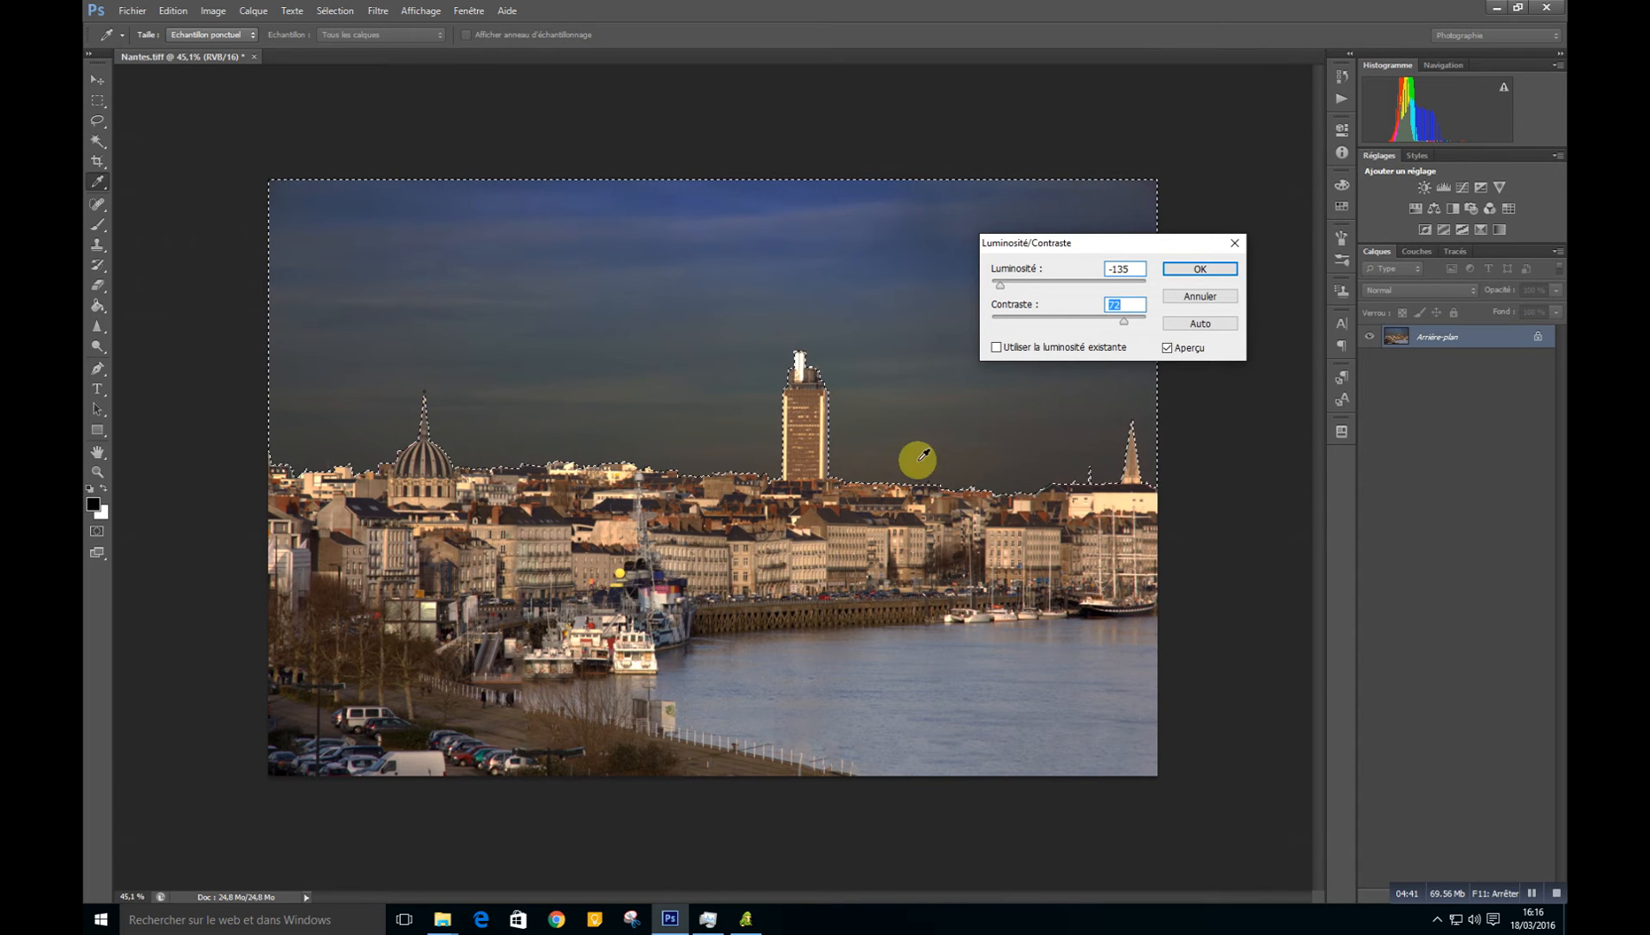
click(1191, 270)
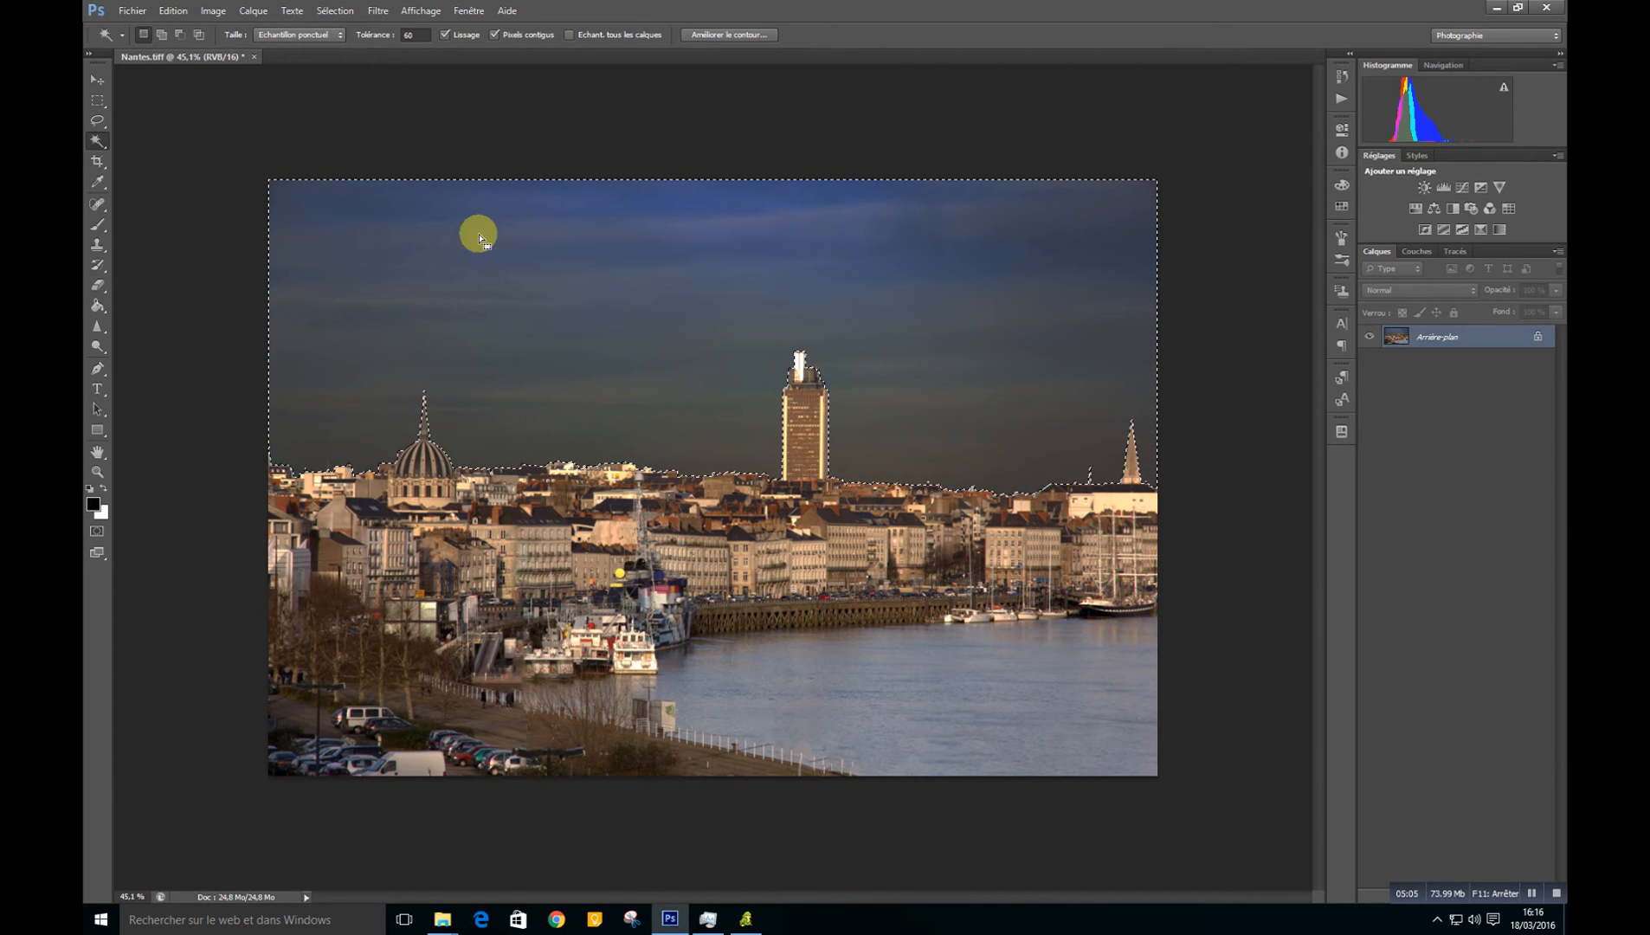
Step: Invert the selection, set the brightness of the city and river to 6 and the contrast to -18, and deselect
click(334, 11)
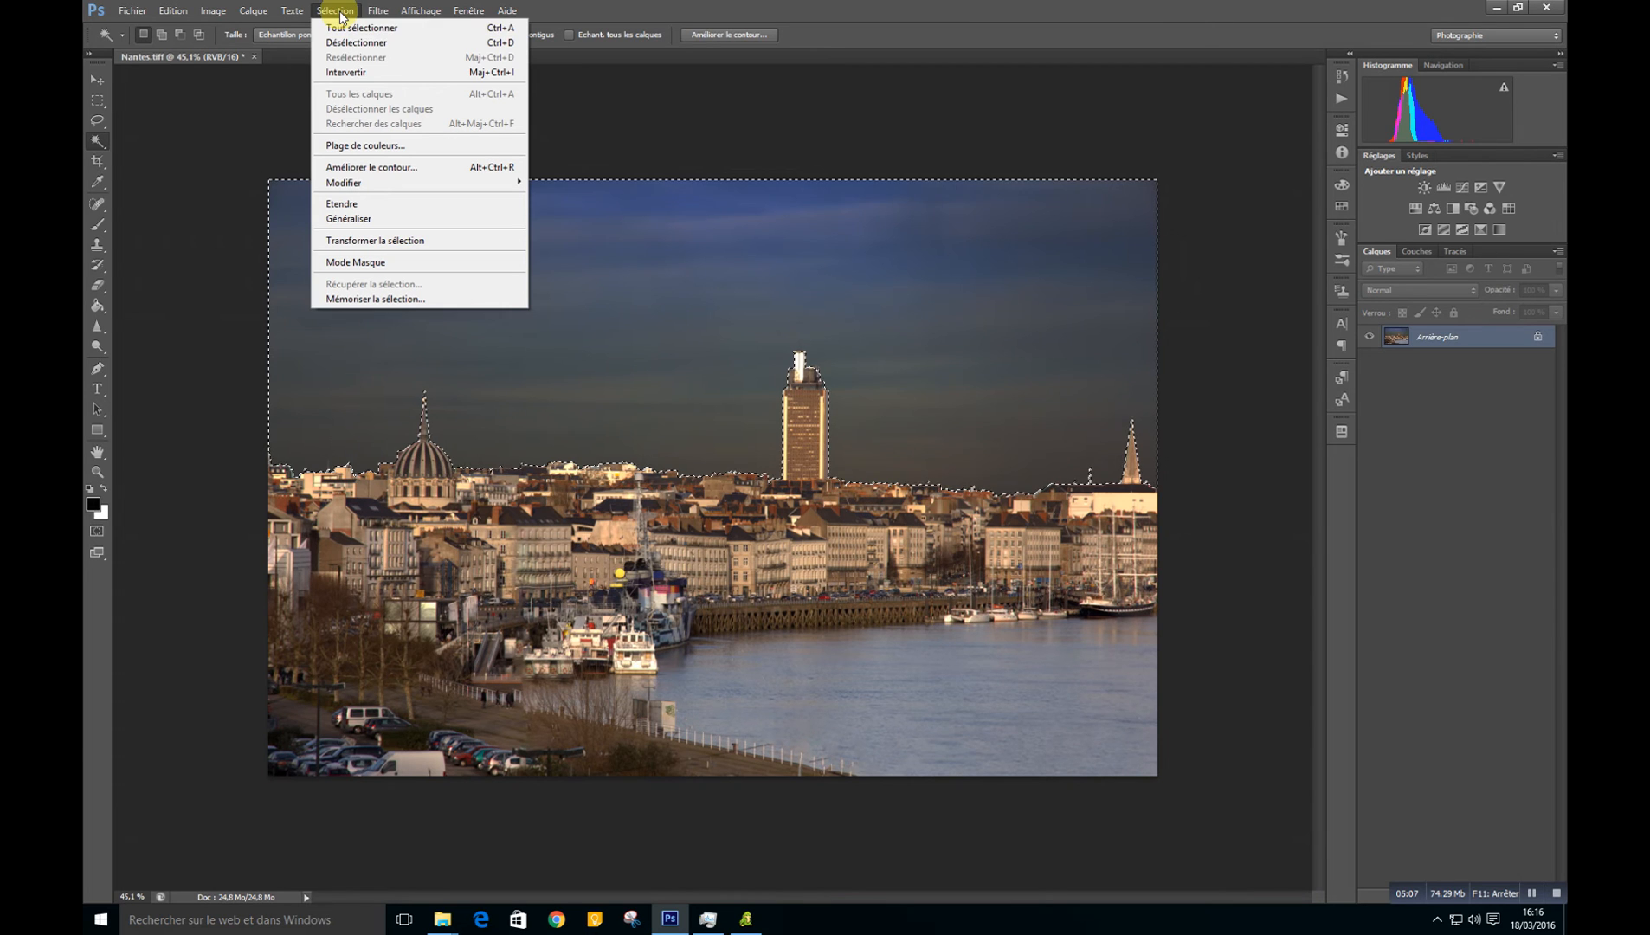
click(343, 73)
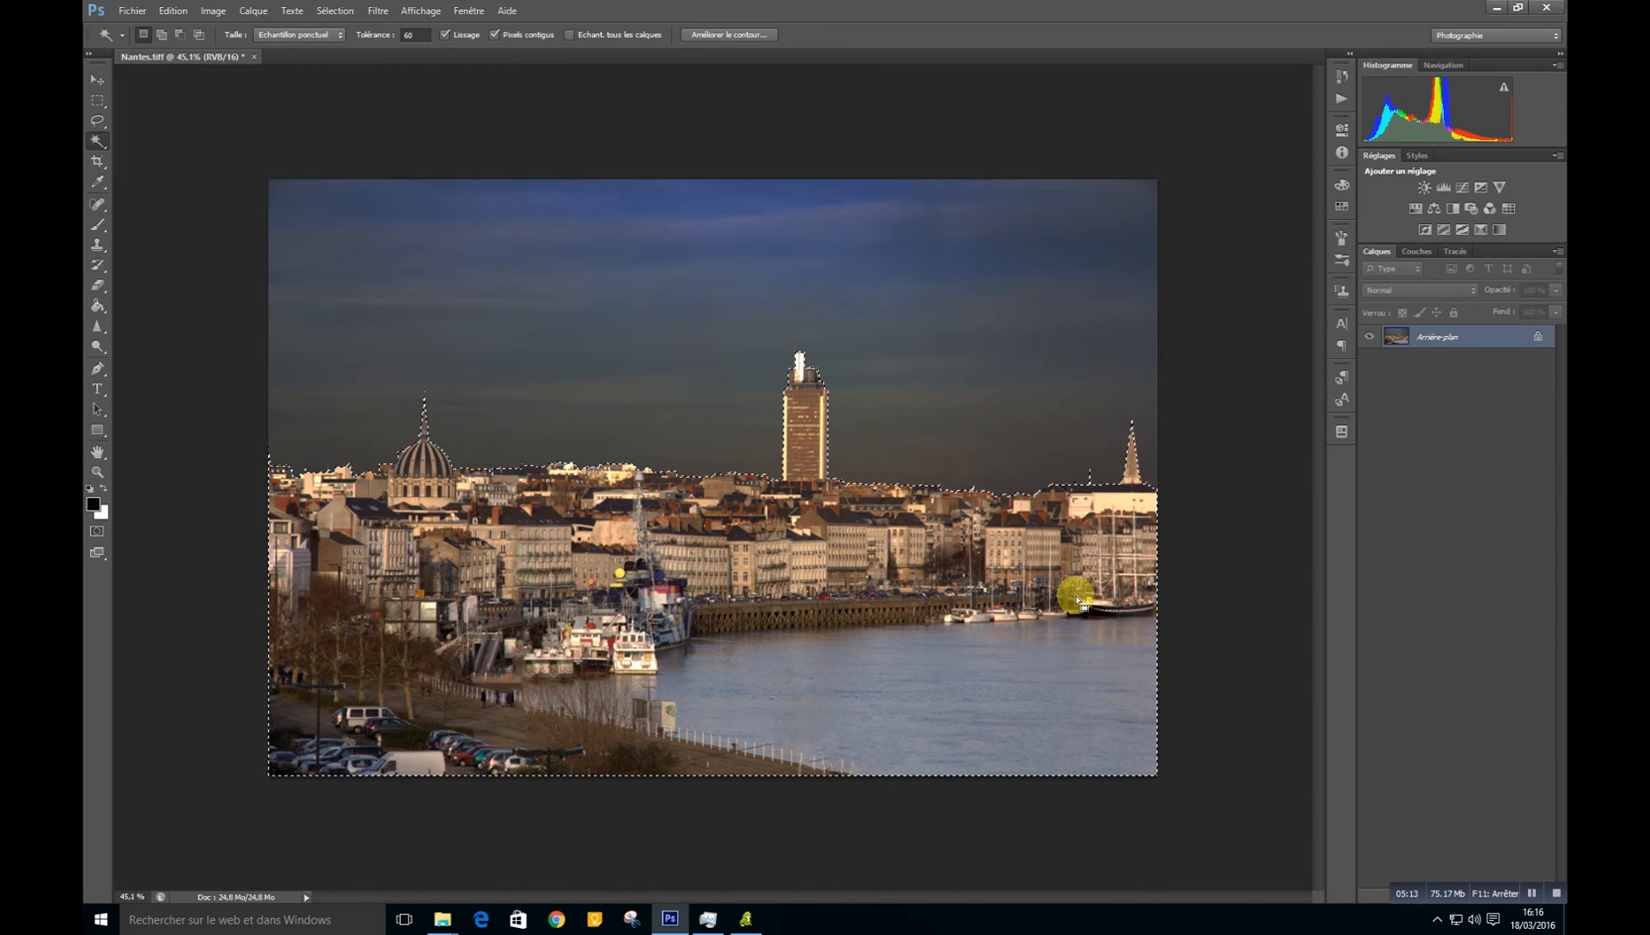
click(214, 12)
mouse_move(228, 50)
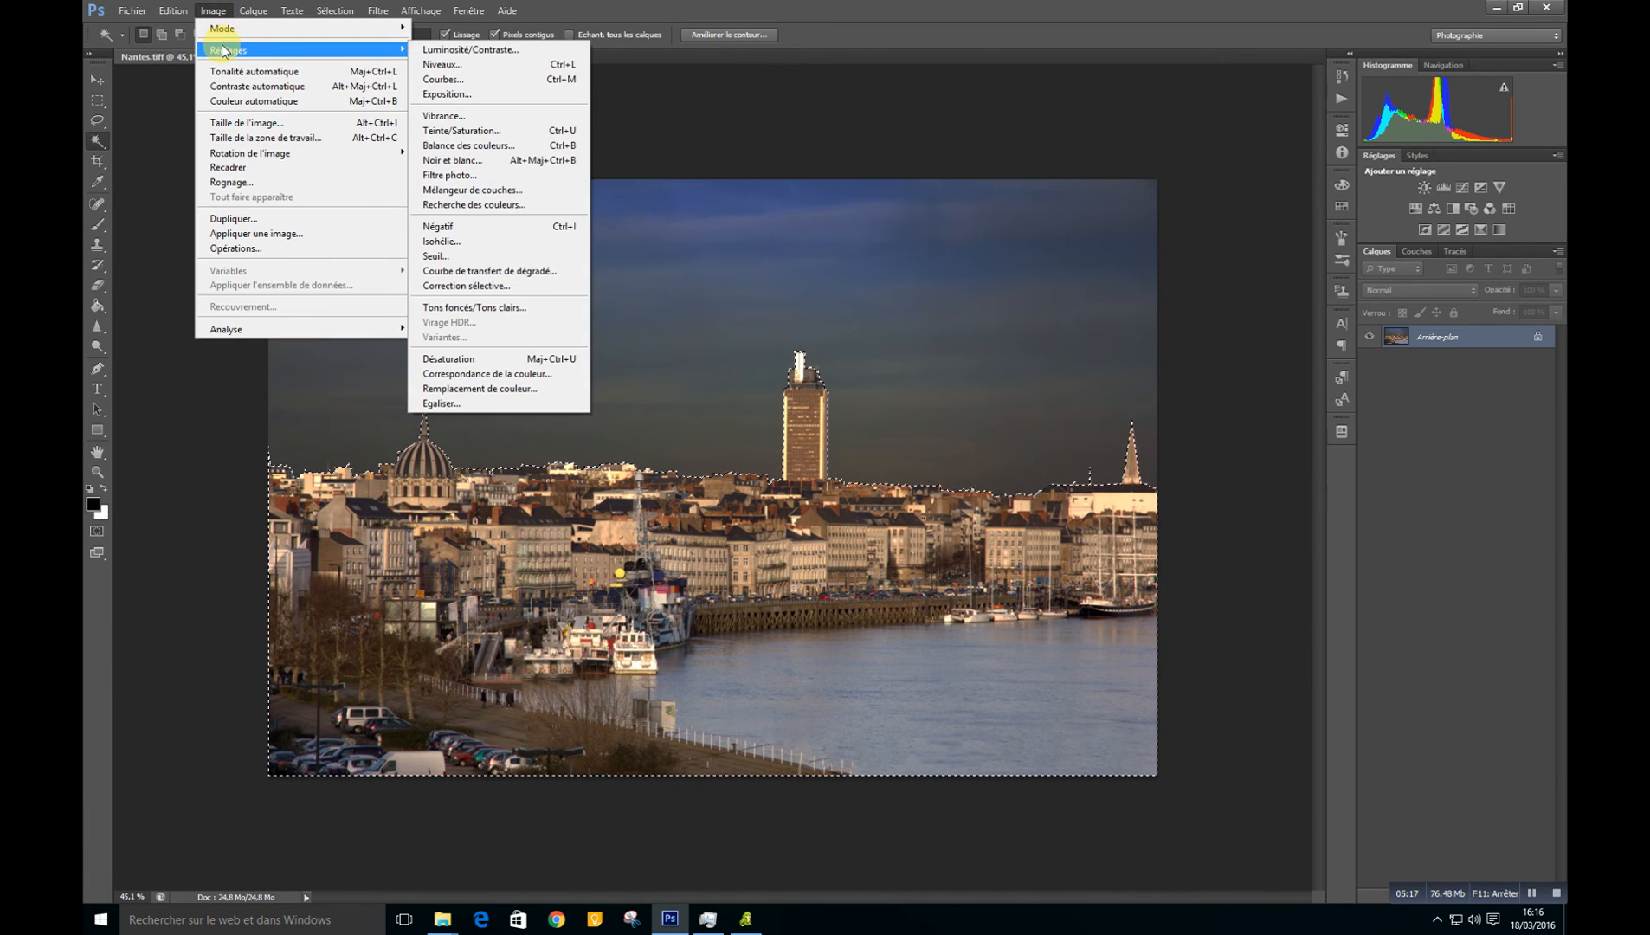
click(428, 50)
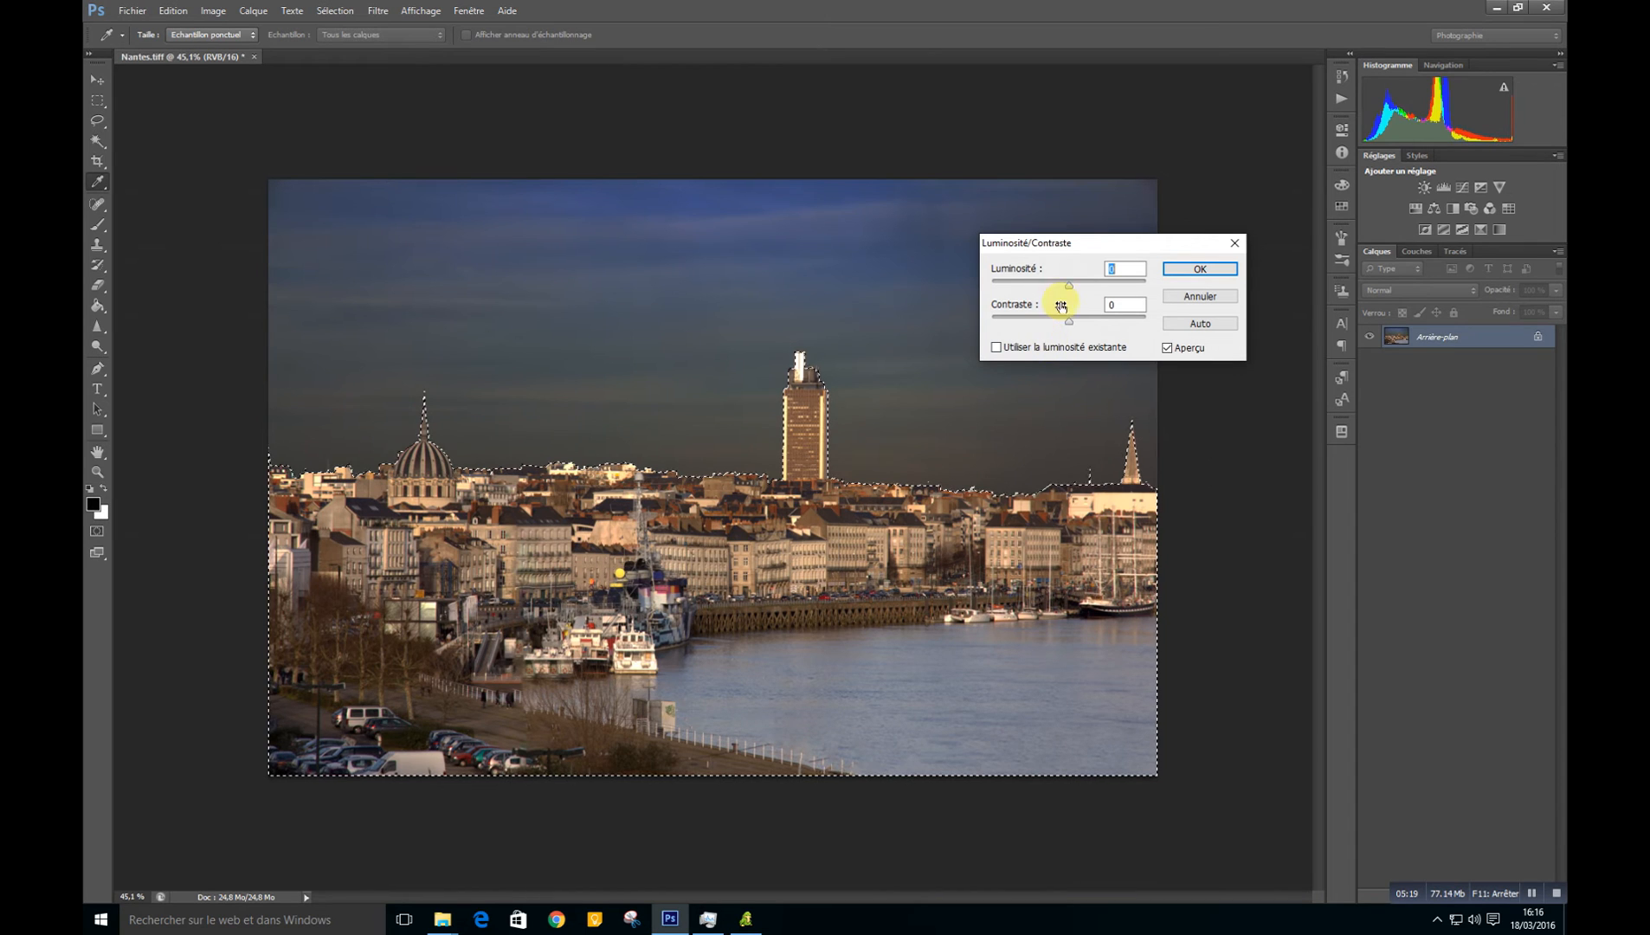
mouse_move(1074, 292)
mouse_down()
mouse_move(1001, 308)
mouse_move(1081, 314)
mouse_up()
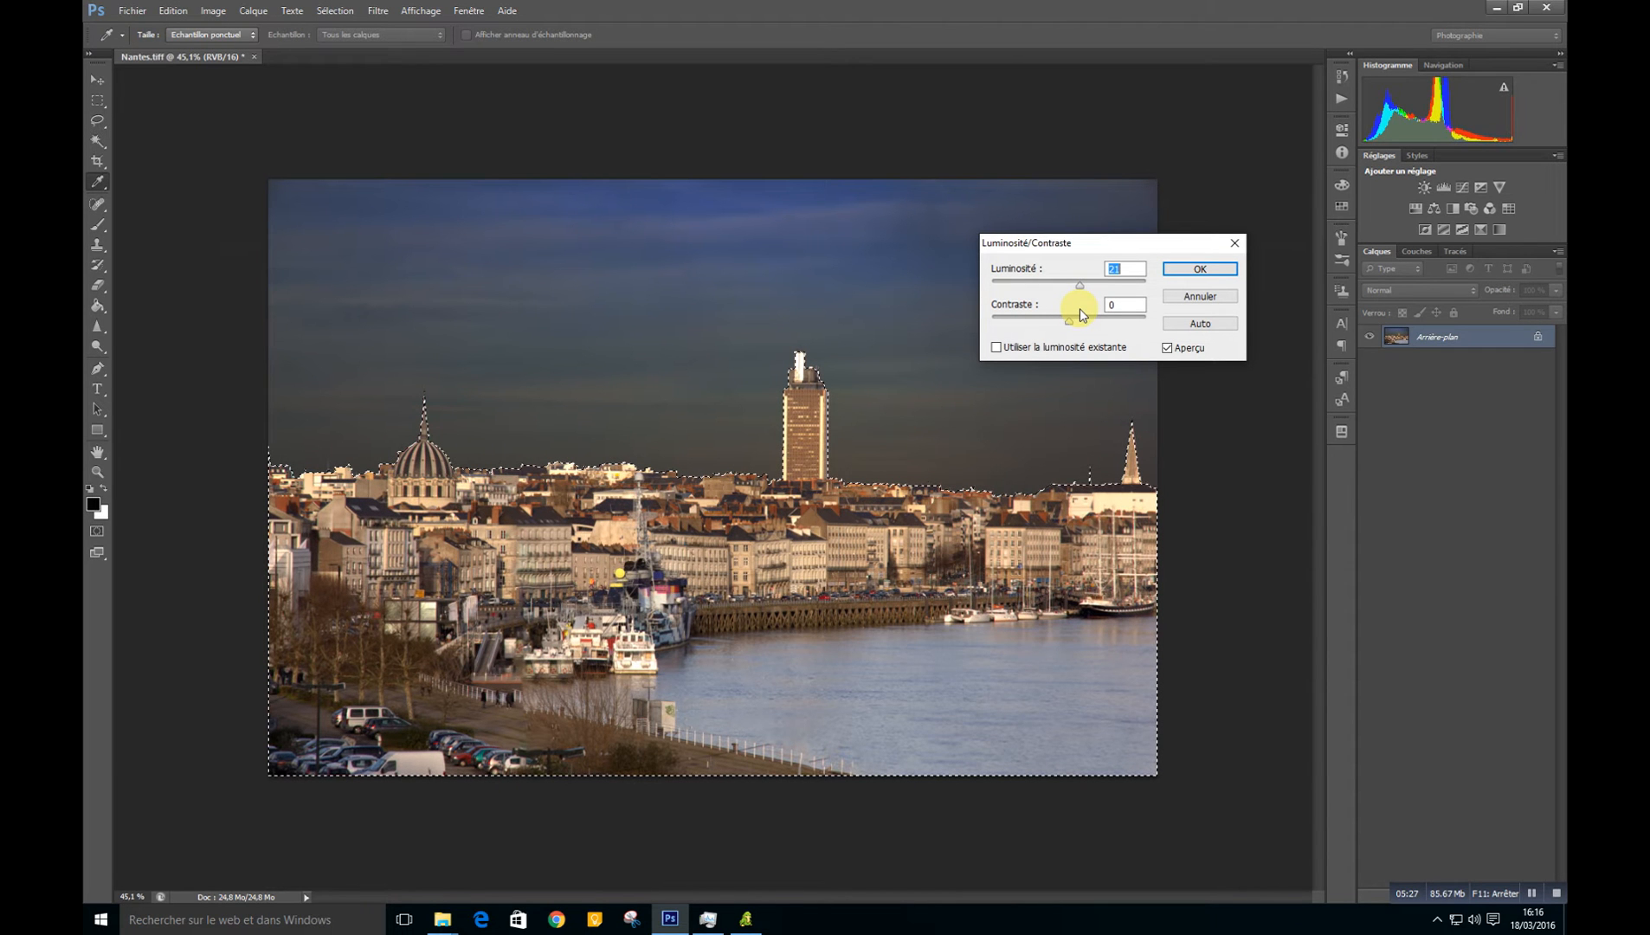
drag(1079, 308, 1072, 306)
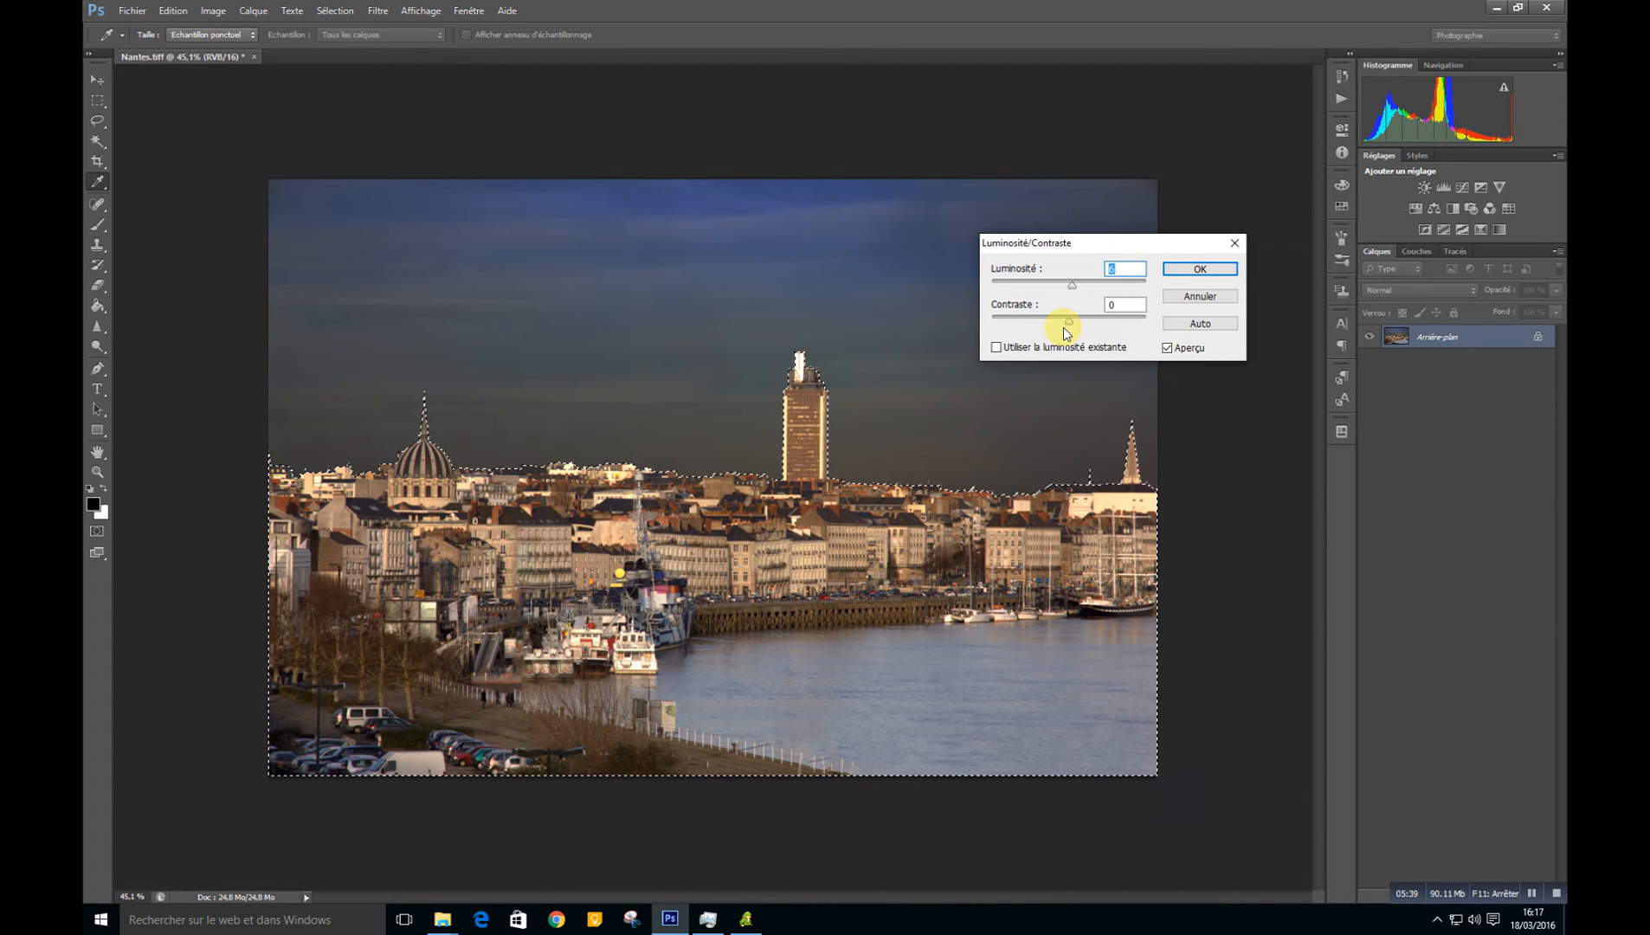
mouse_move(1069, 321)
mouse_down()
mouse_move(1112, 318)
mouse_move(1044, 332)
mouse_move(1108, 333)
mouse_move(1061, 339)
mouse_up()
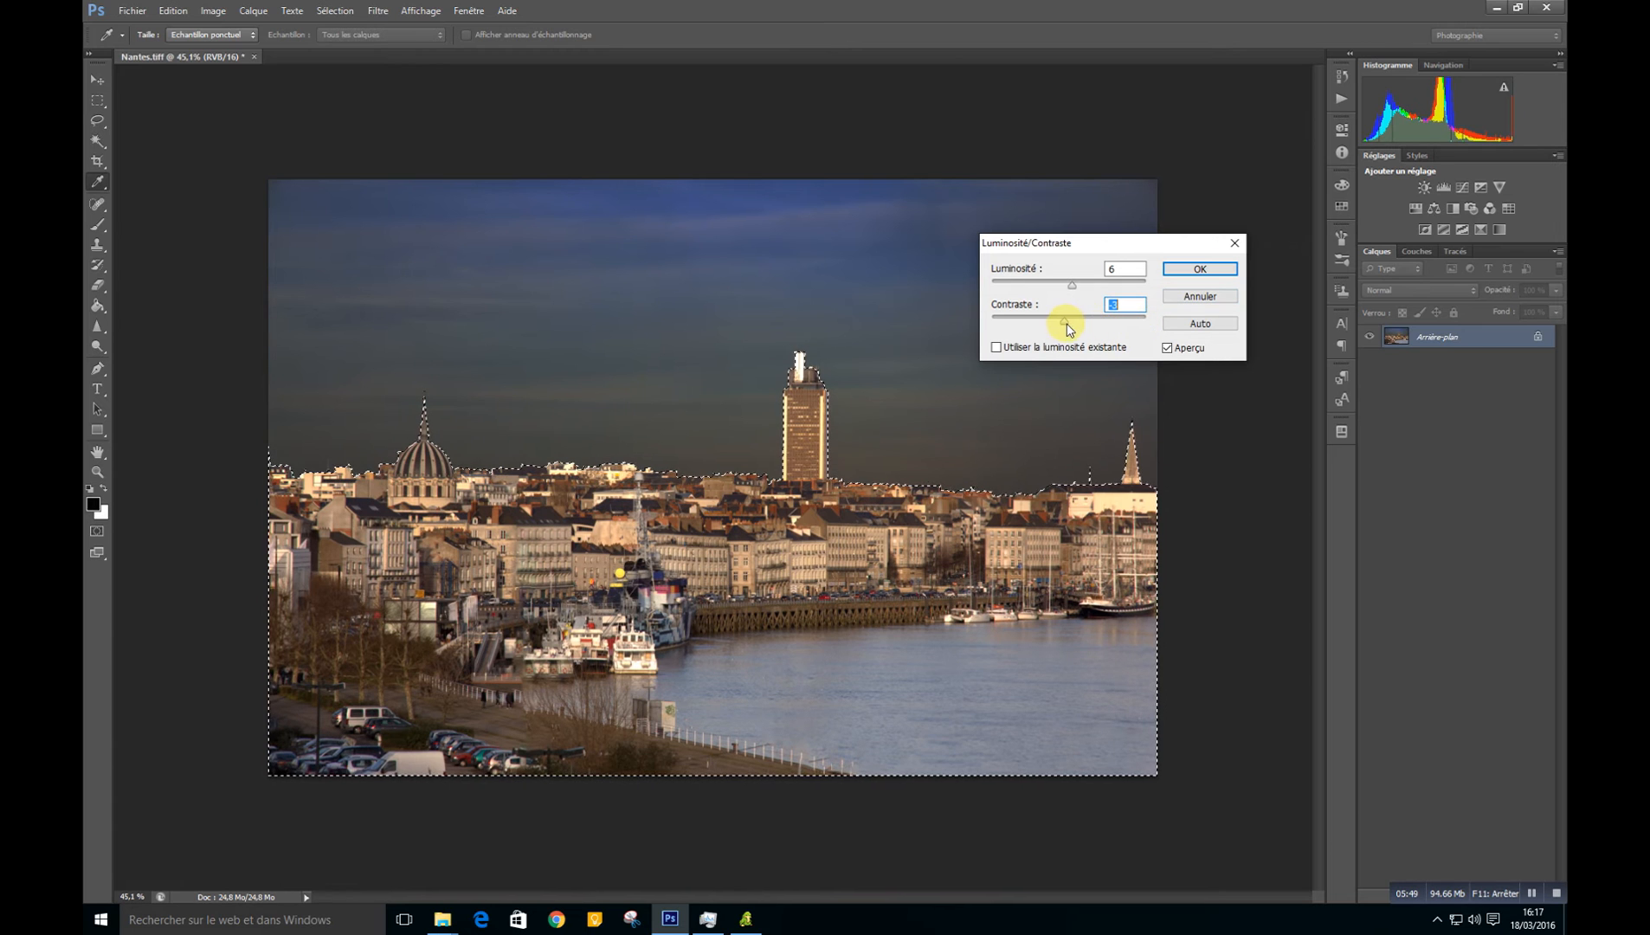
drag(1059, 325, 1041, 324)
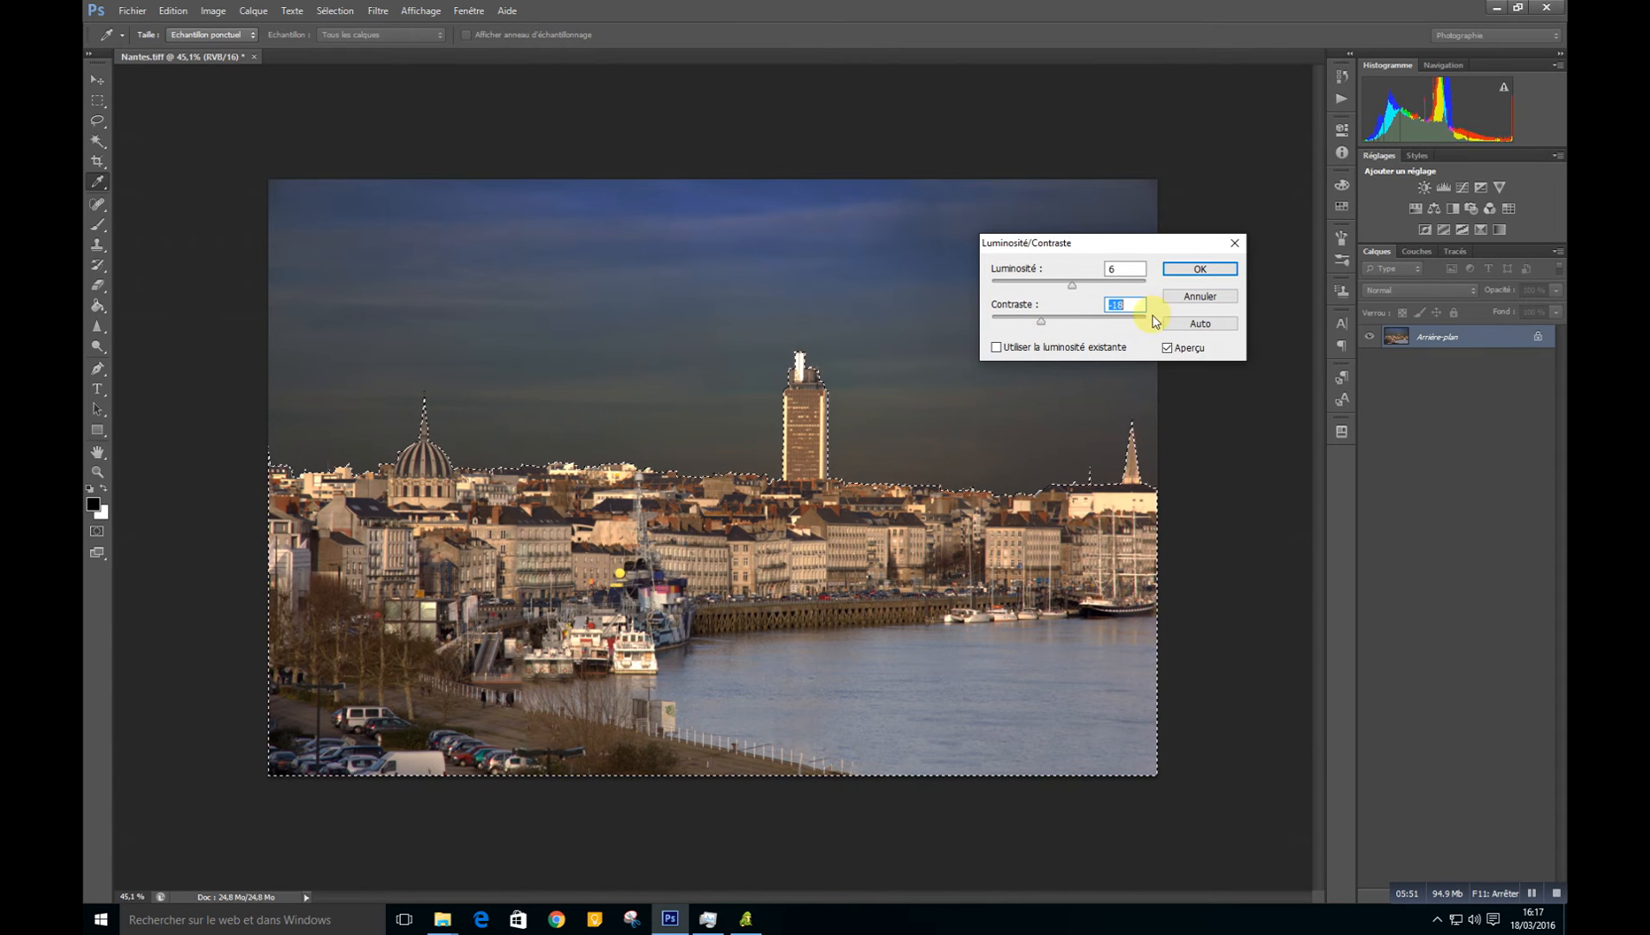
click(1198, 272)
key(w)
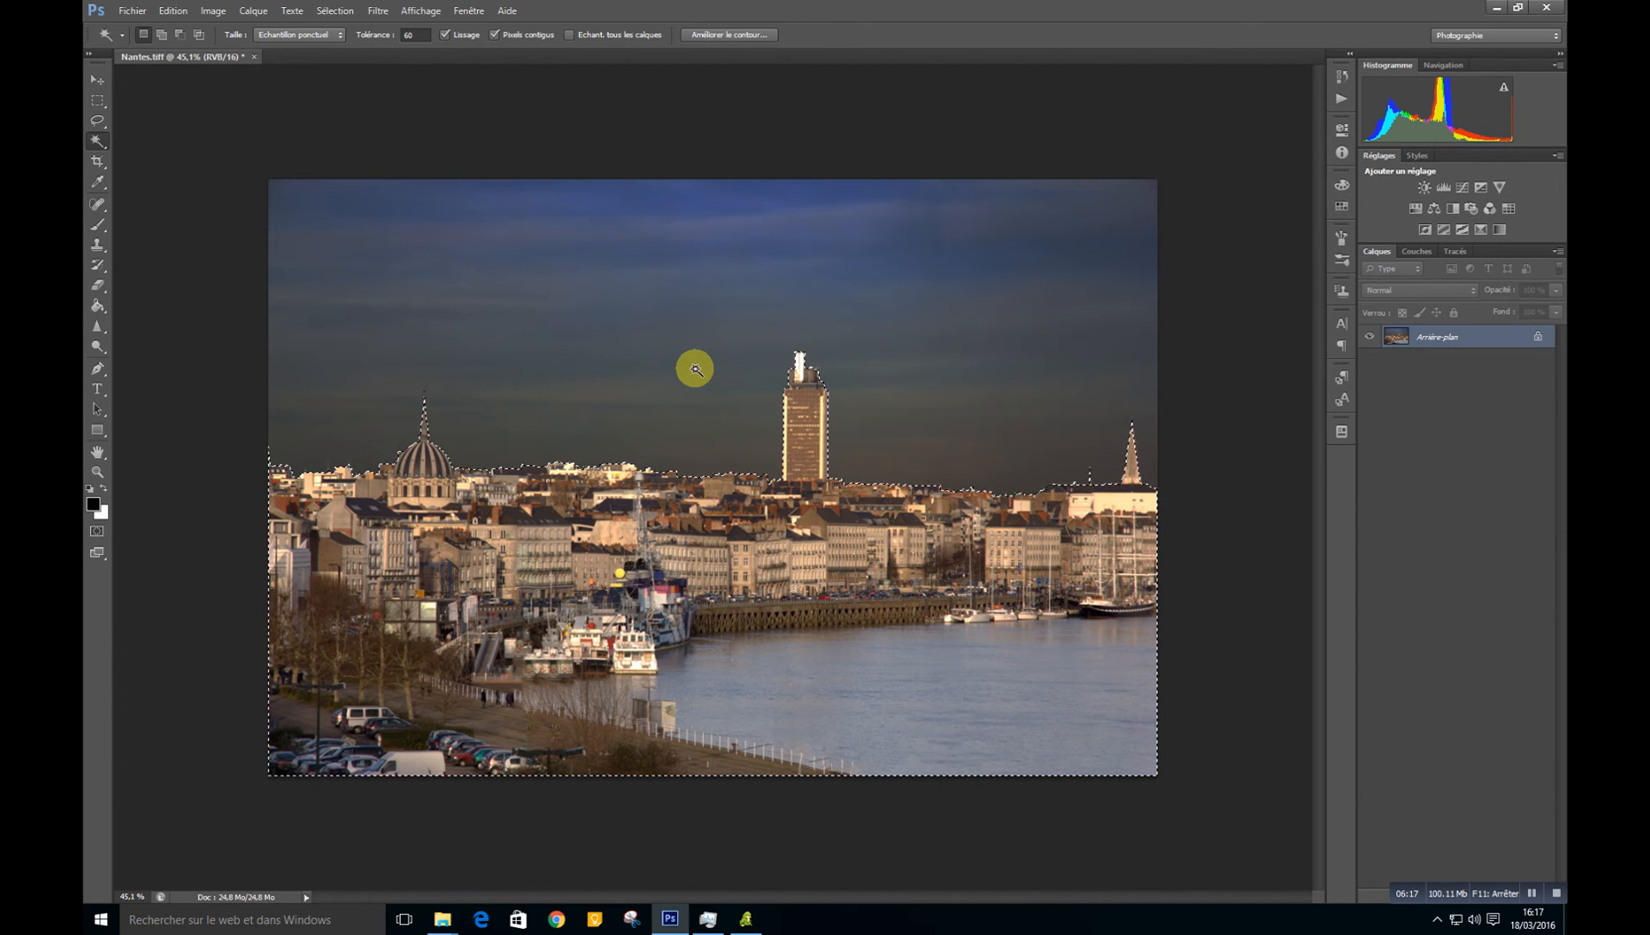
key(ctrl+d)
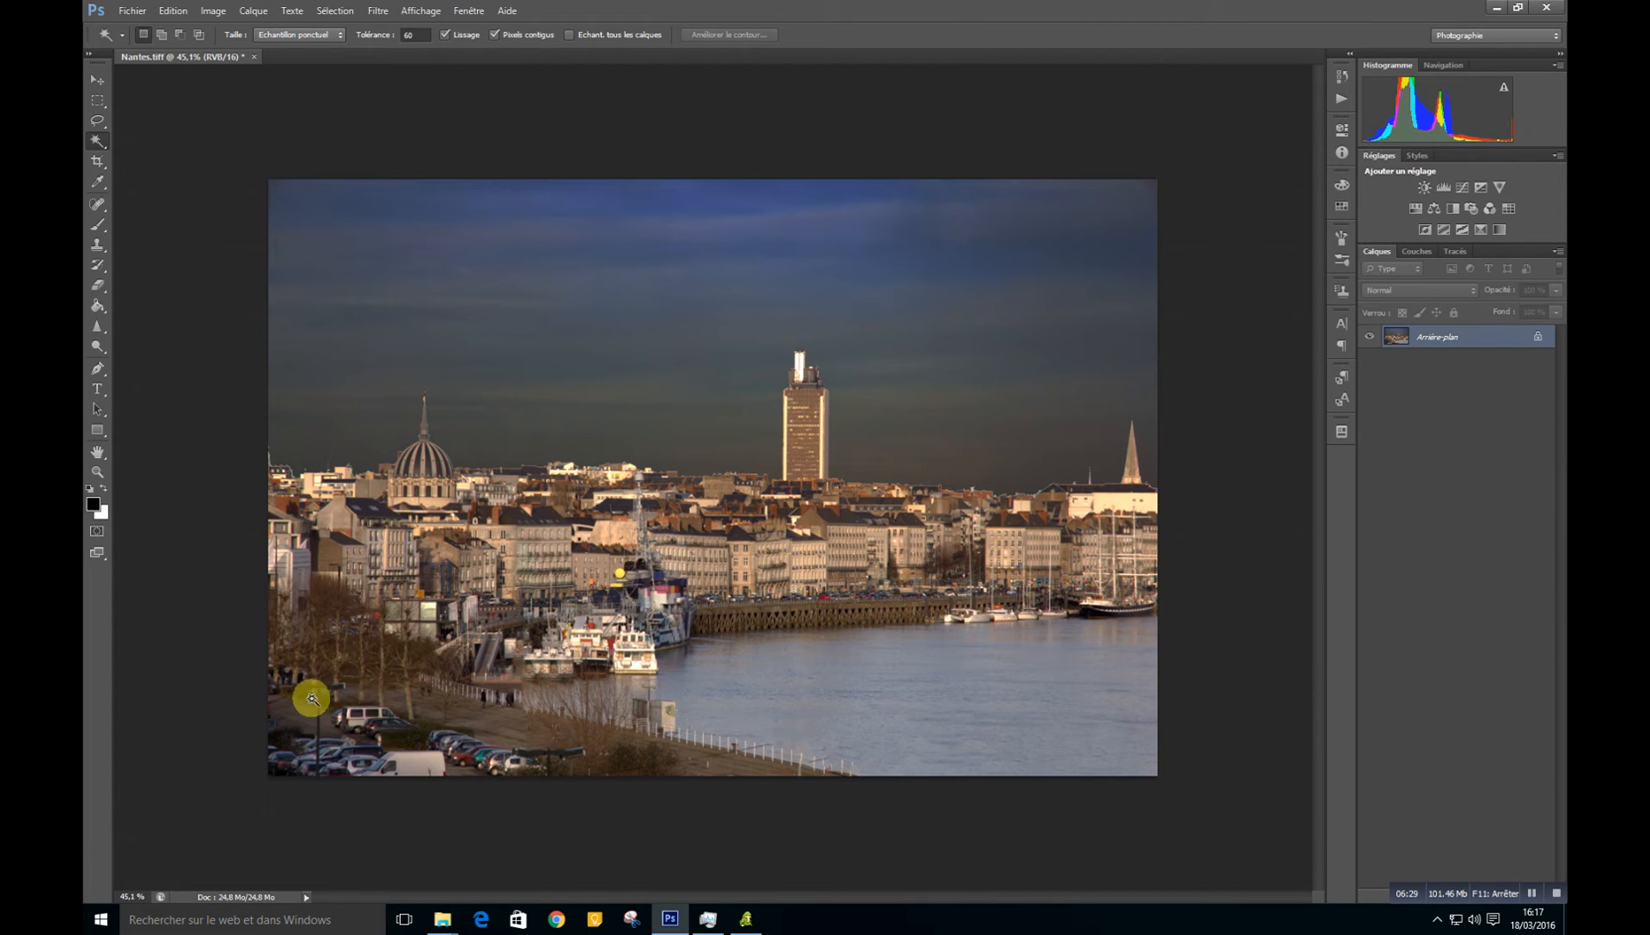
Step: Try to remove the parked cars in the lower foreground with a Lasso selection and a content-aware fill in Normal mode, and deselect
click(96, 127)
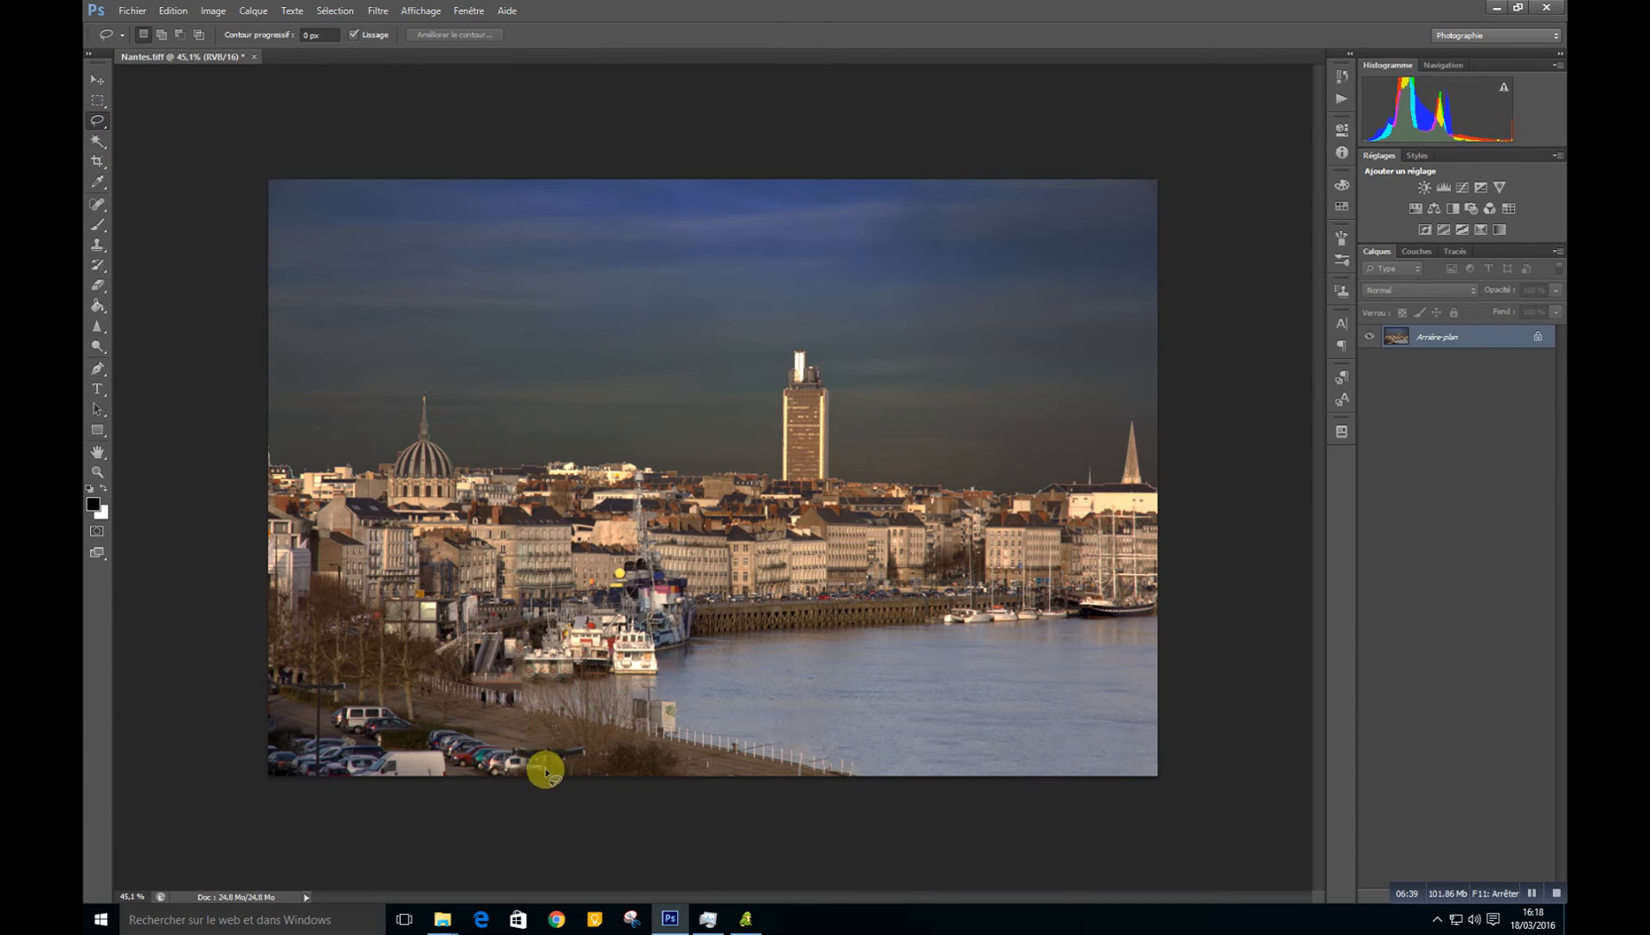
mouse_move(590, 758)
mouse_down()
mouse_move(561, 736)
mouse_move(491, 738)
mouse_move(351, 698)
mouse_move(266, 750)
mouse_move(314, 788)
mouse_move(468, 806)
mouse_move(560, 791)
mouse_move(590, 767)
mouse_up()
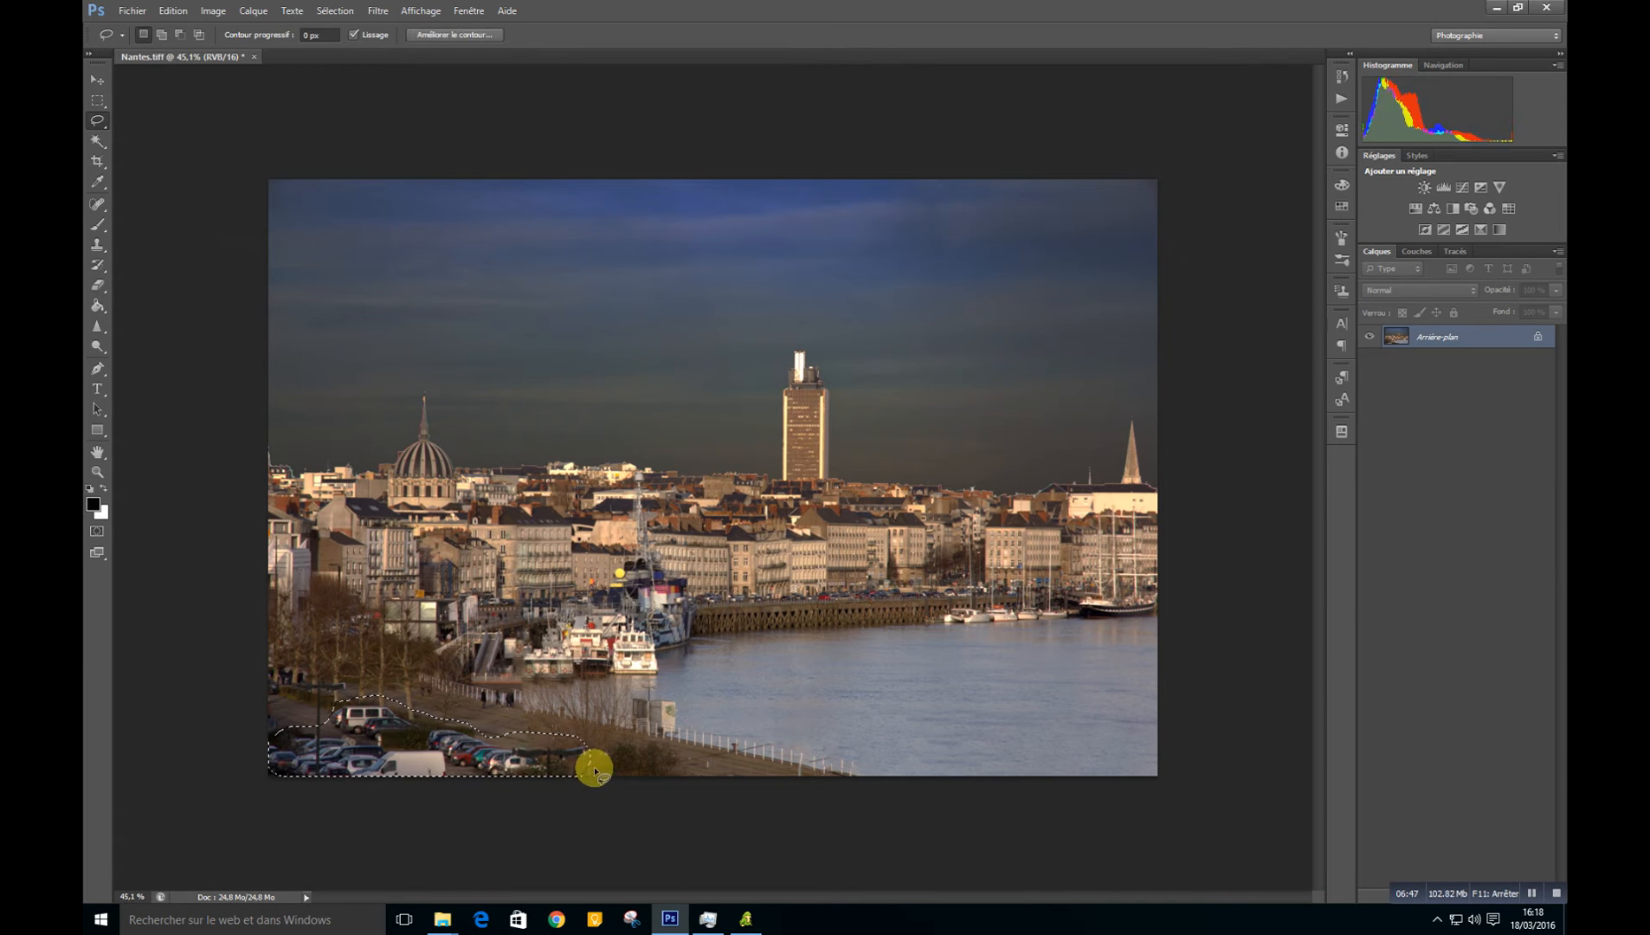
click(173, 10)
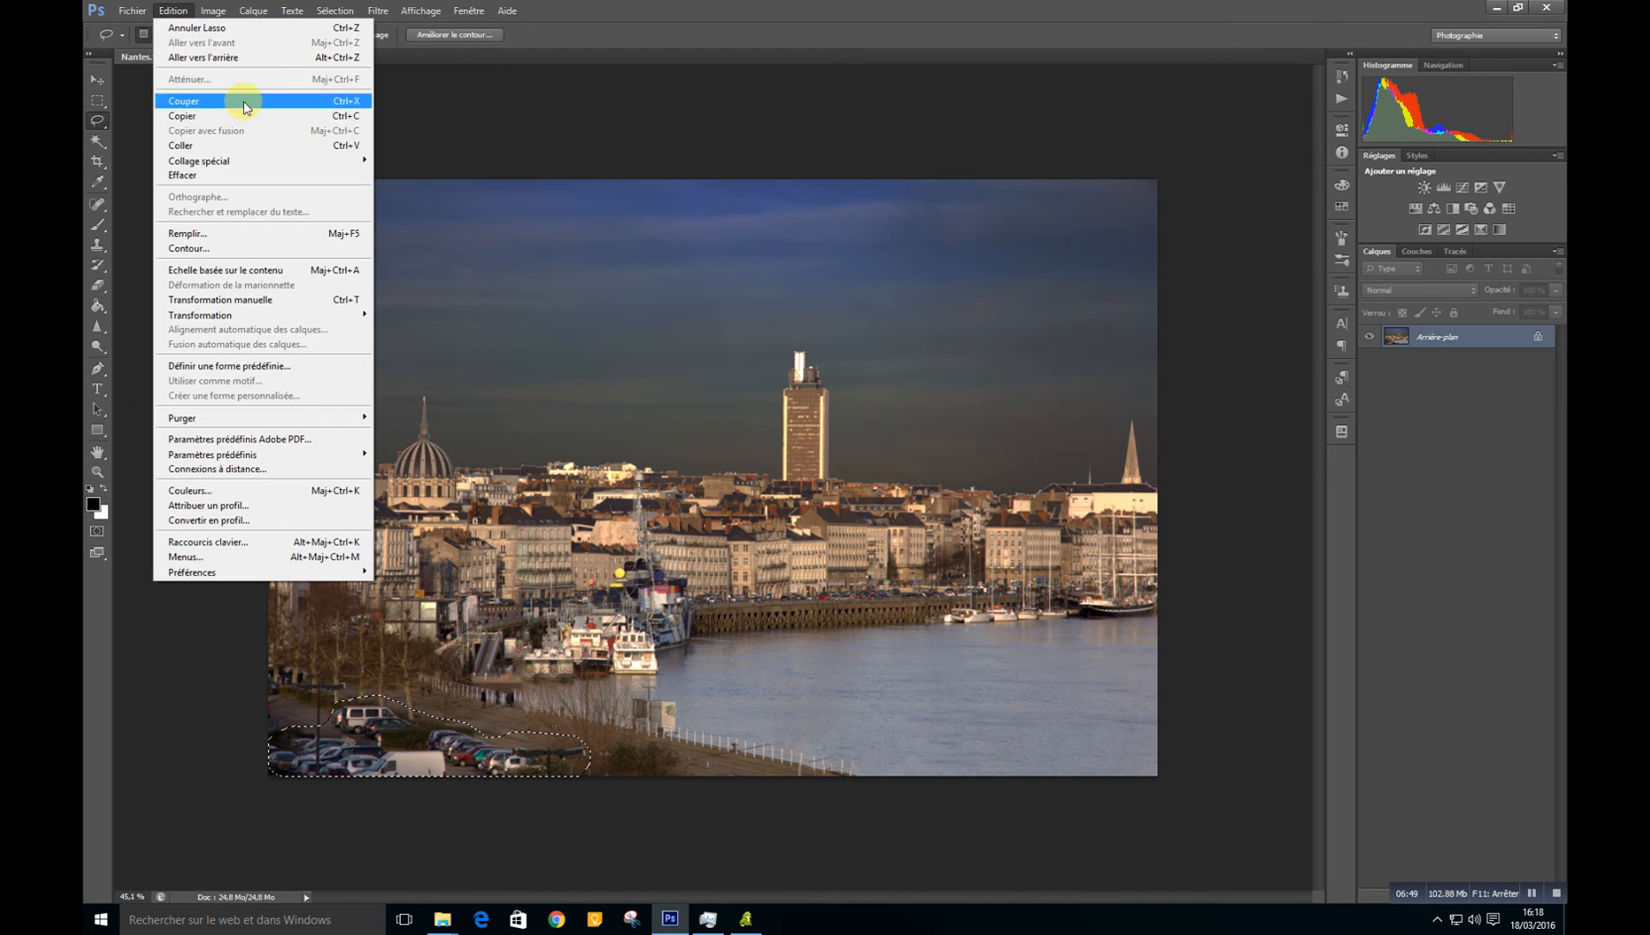
click(198, 231)
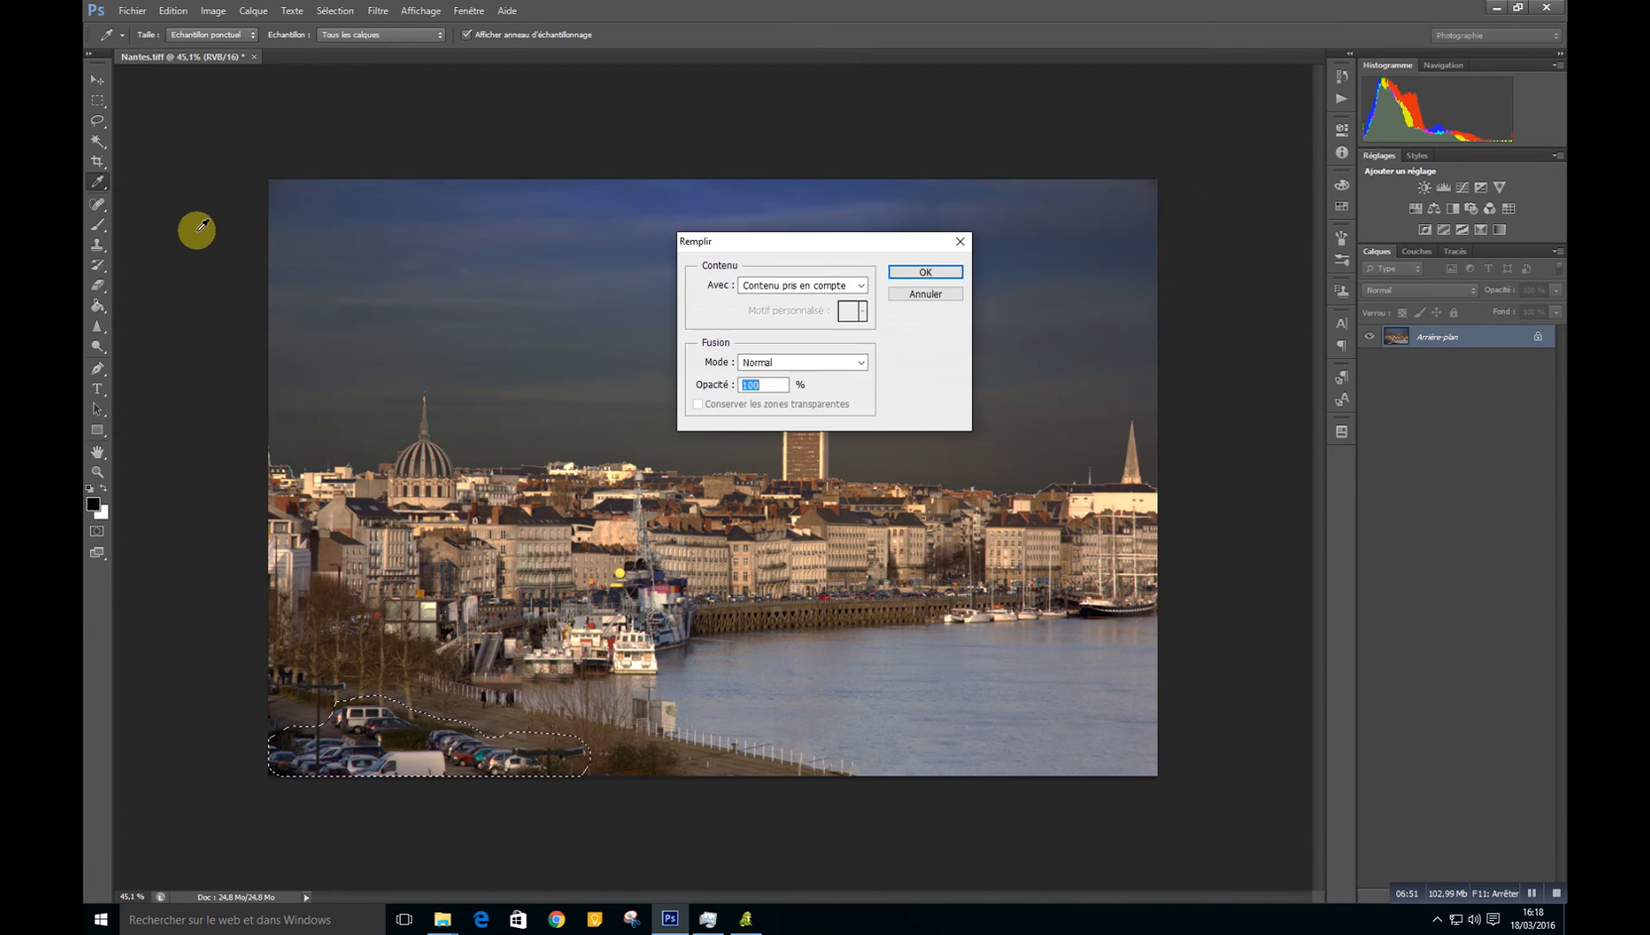
click(926, 274)
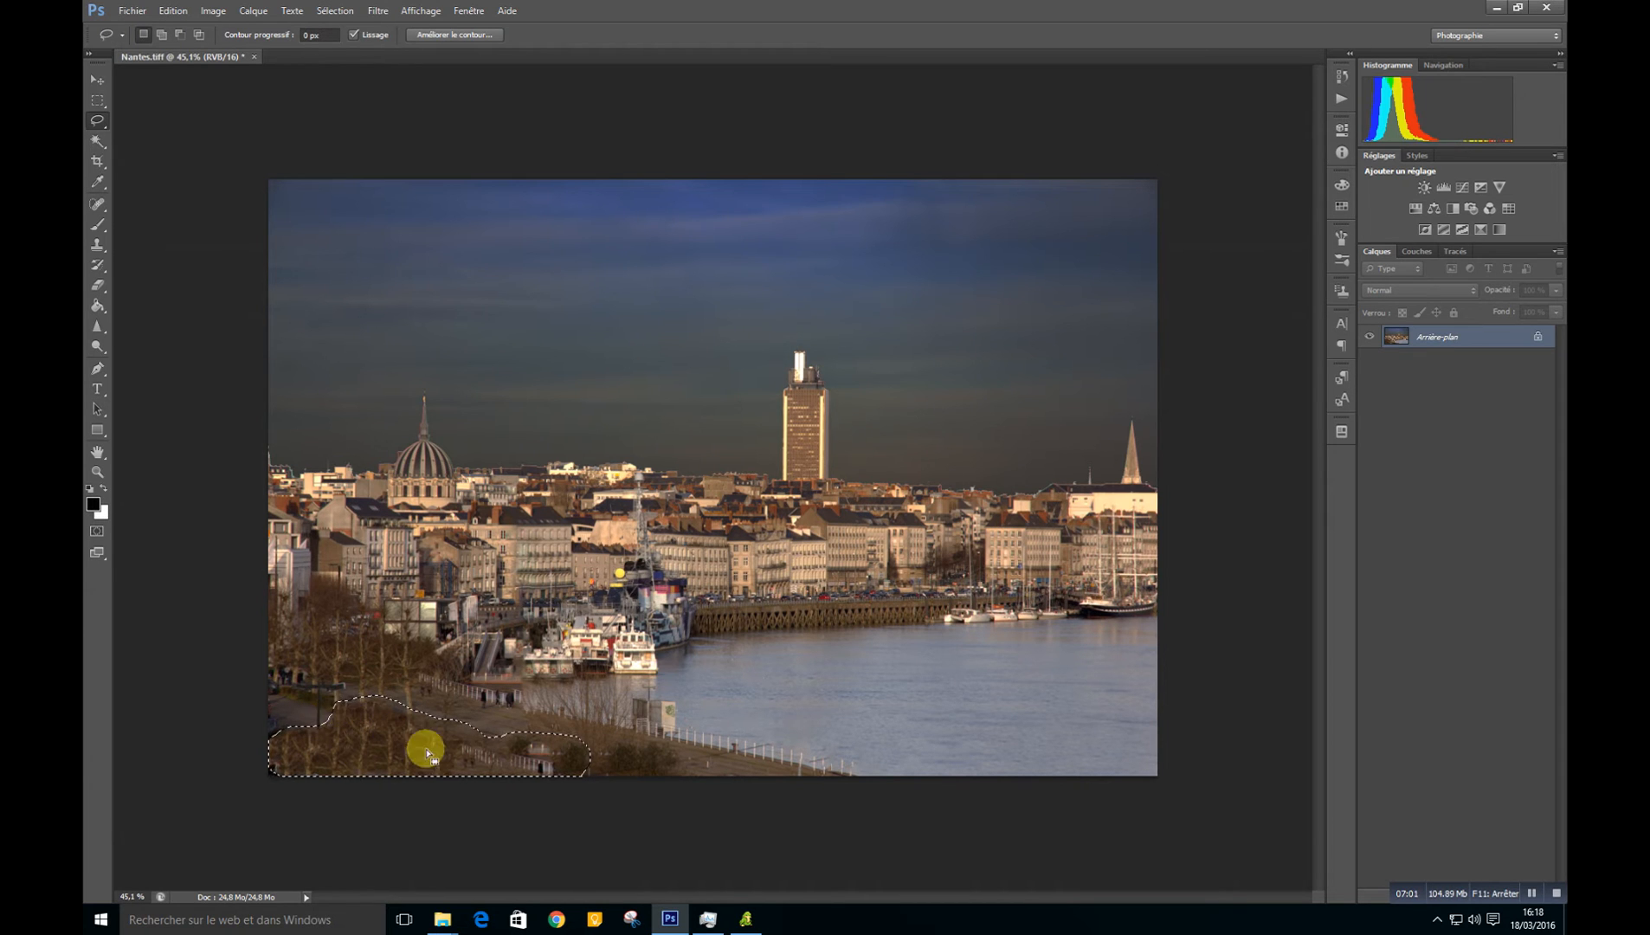
click(368, 686)
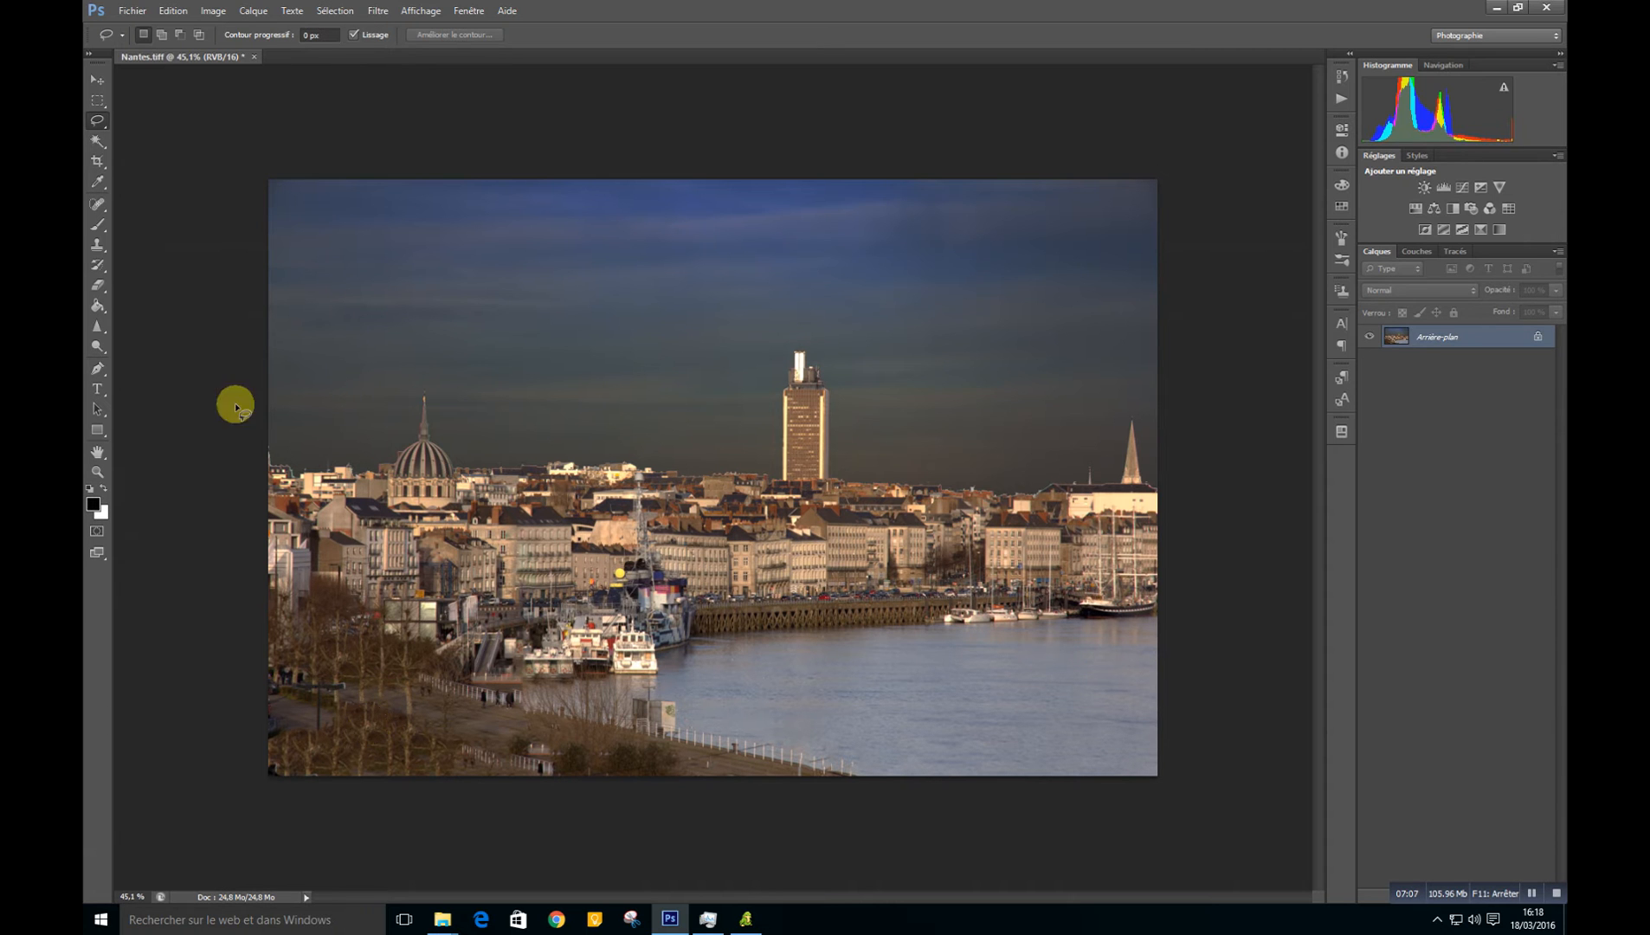
Step: Undo the content-aware fill over the parked cars and clear the lasso selection around them
click(173, 10)
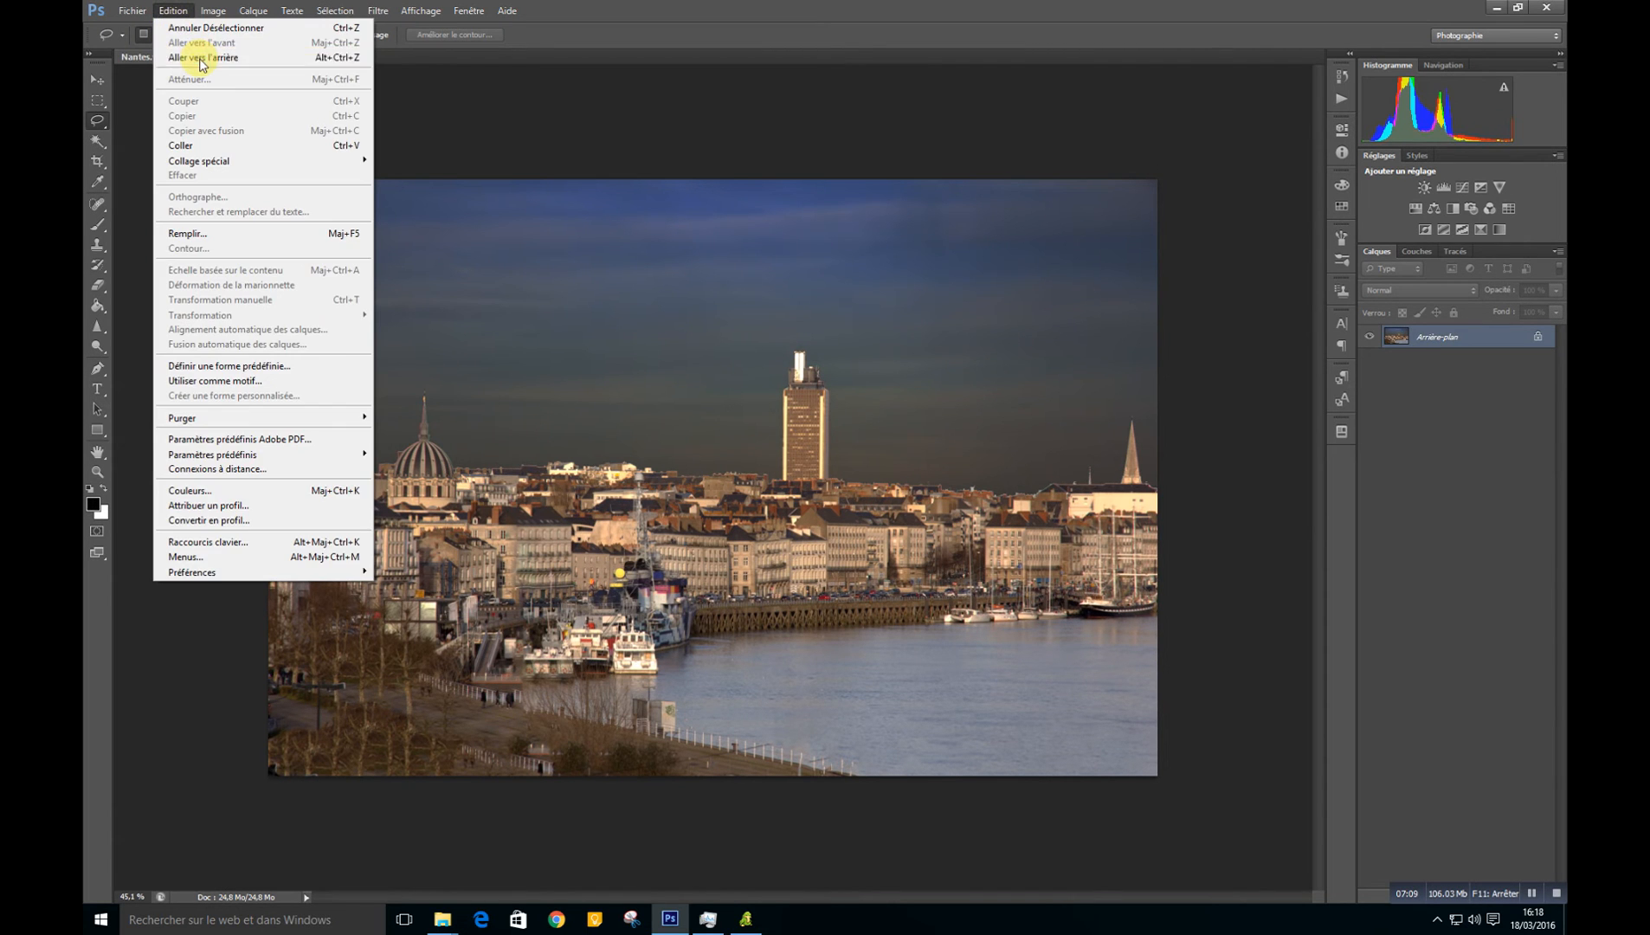
click(200, 57)
click(173, 10)
click(197, 45)
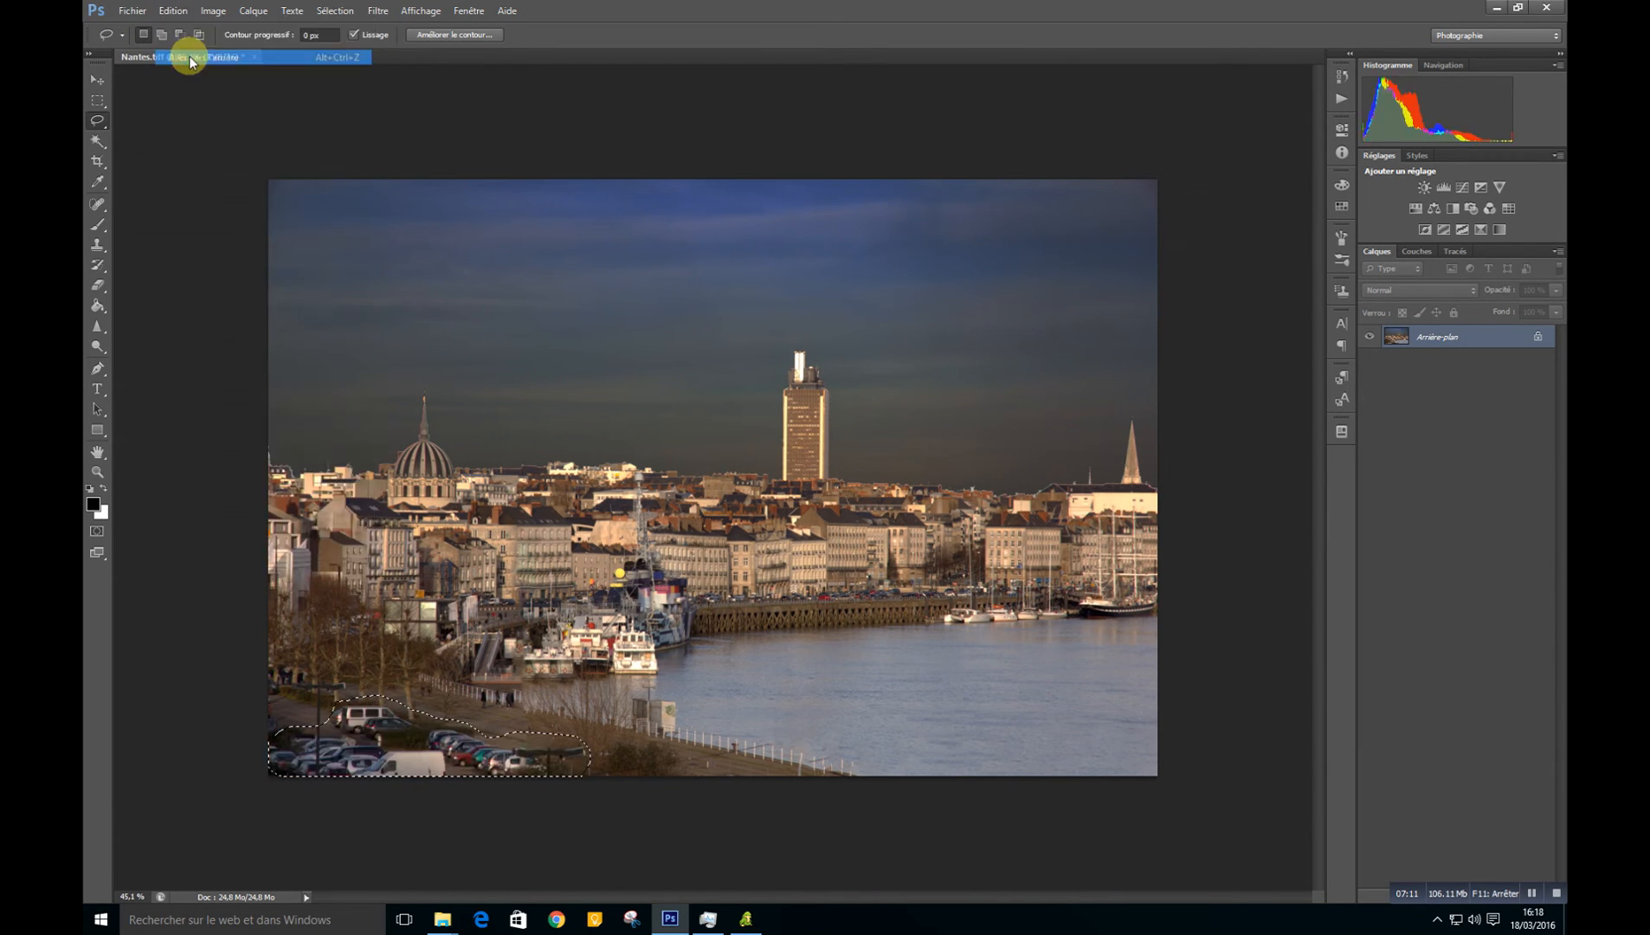
click(423, 455)
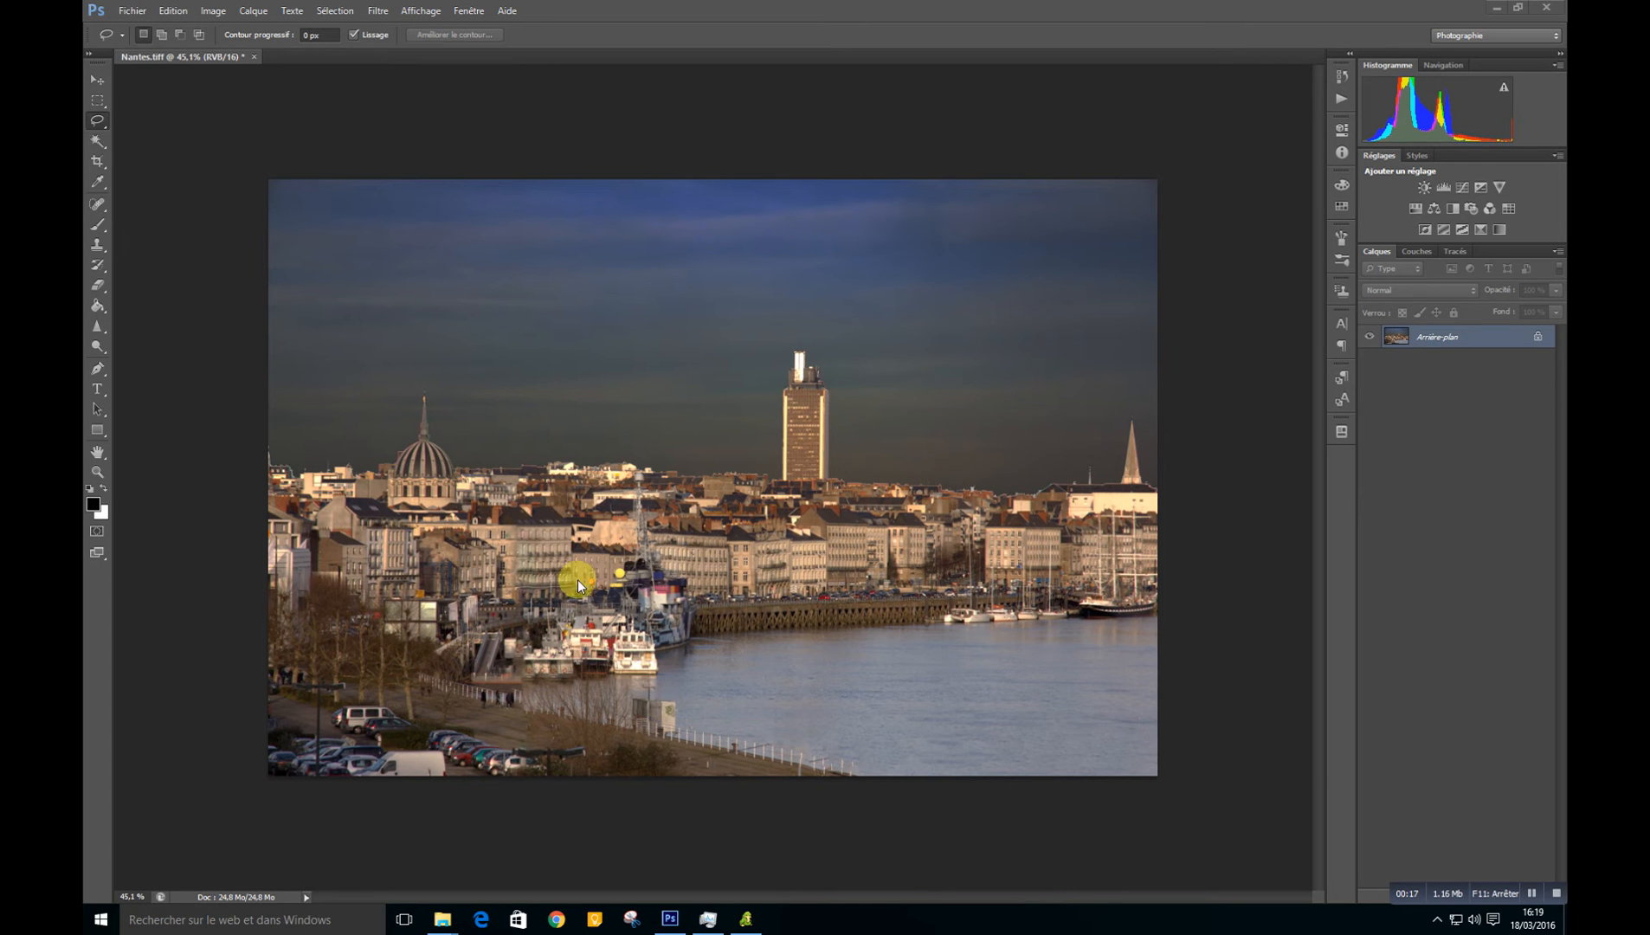
Step: Start an Iris Blur on the whole photo
click(378, 10)
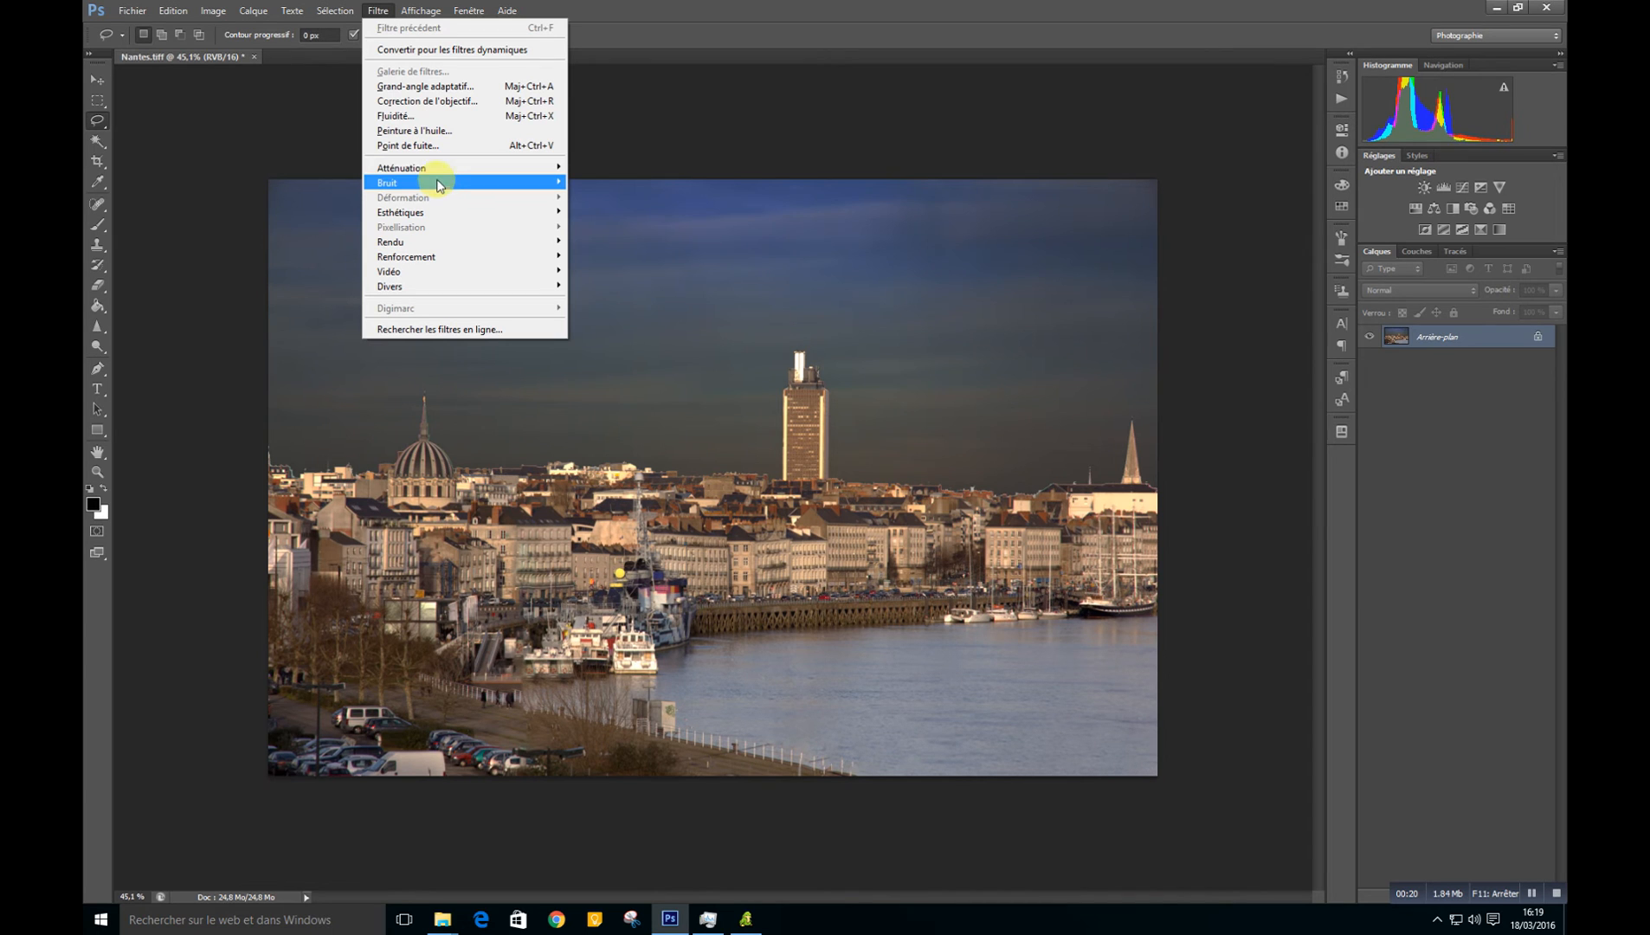
mouse_move(442, 169)
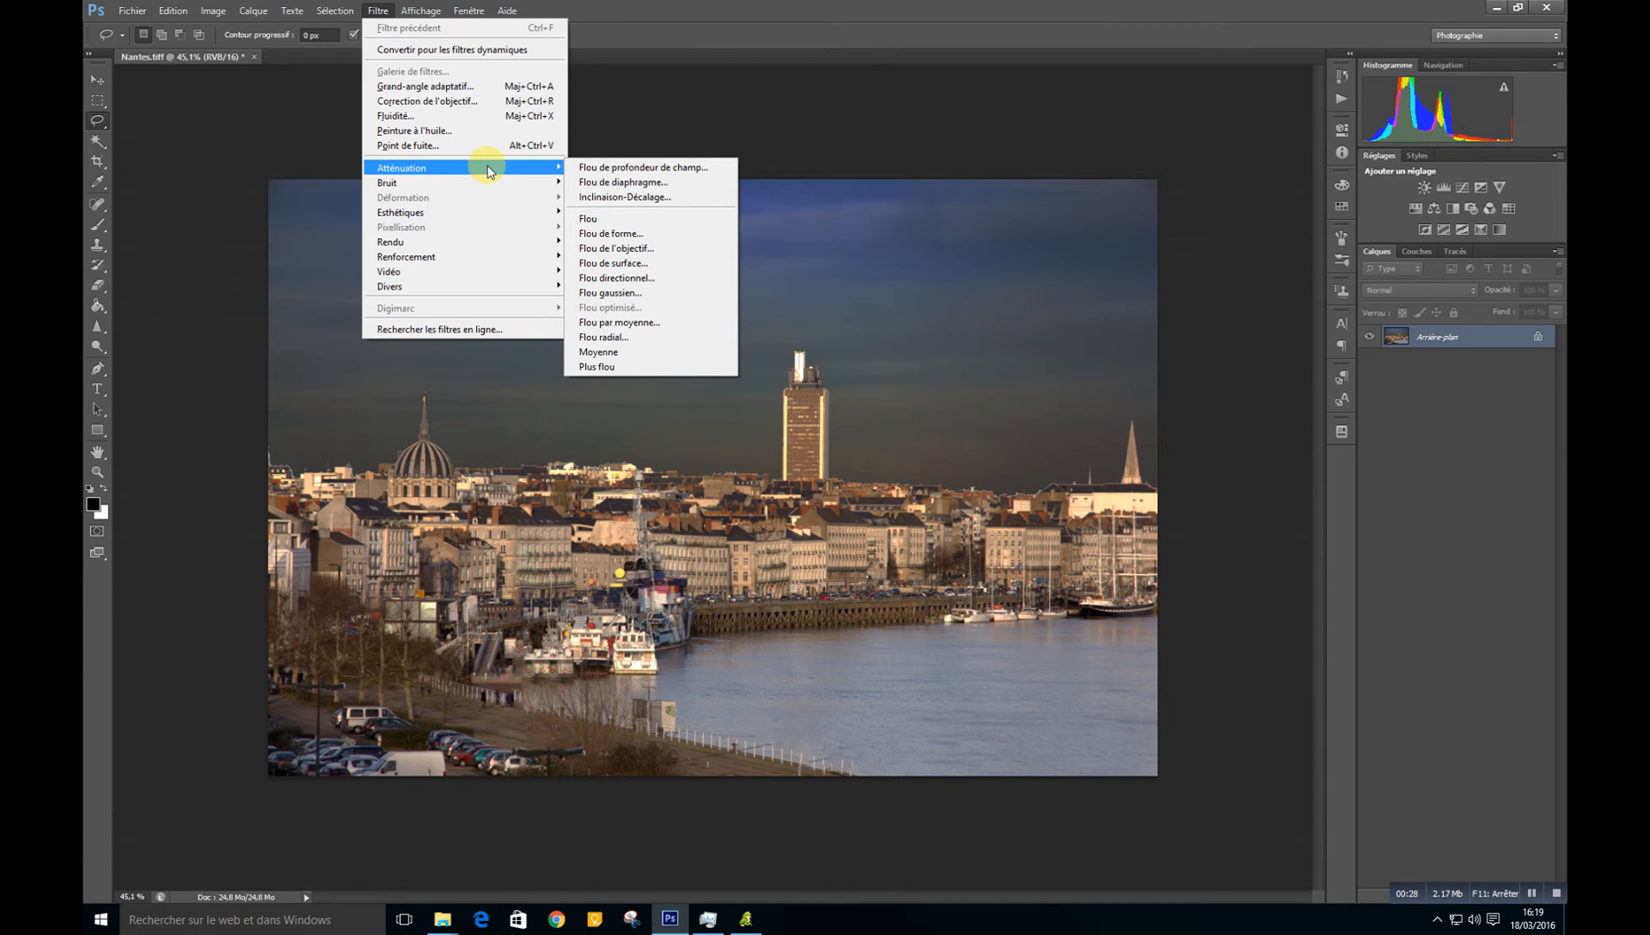
click(613, 183)
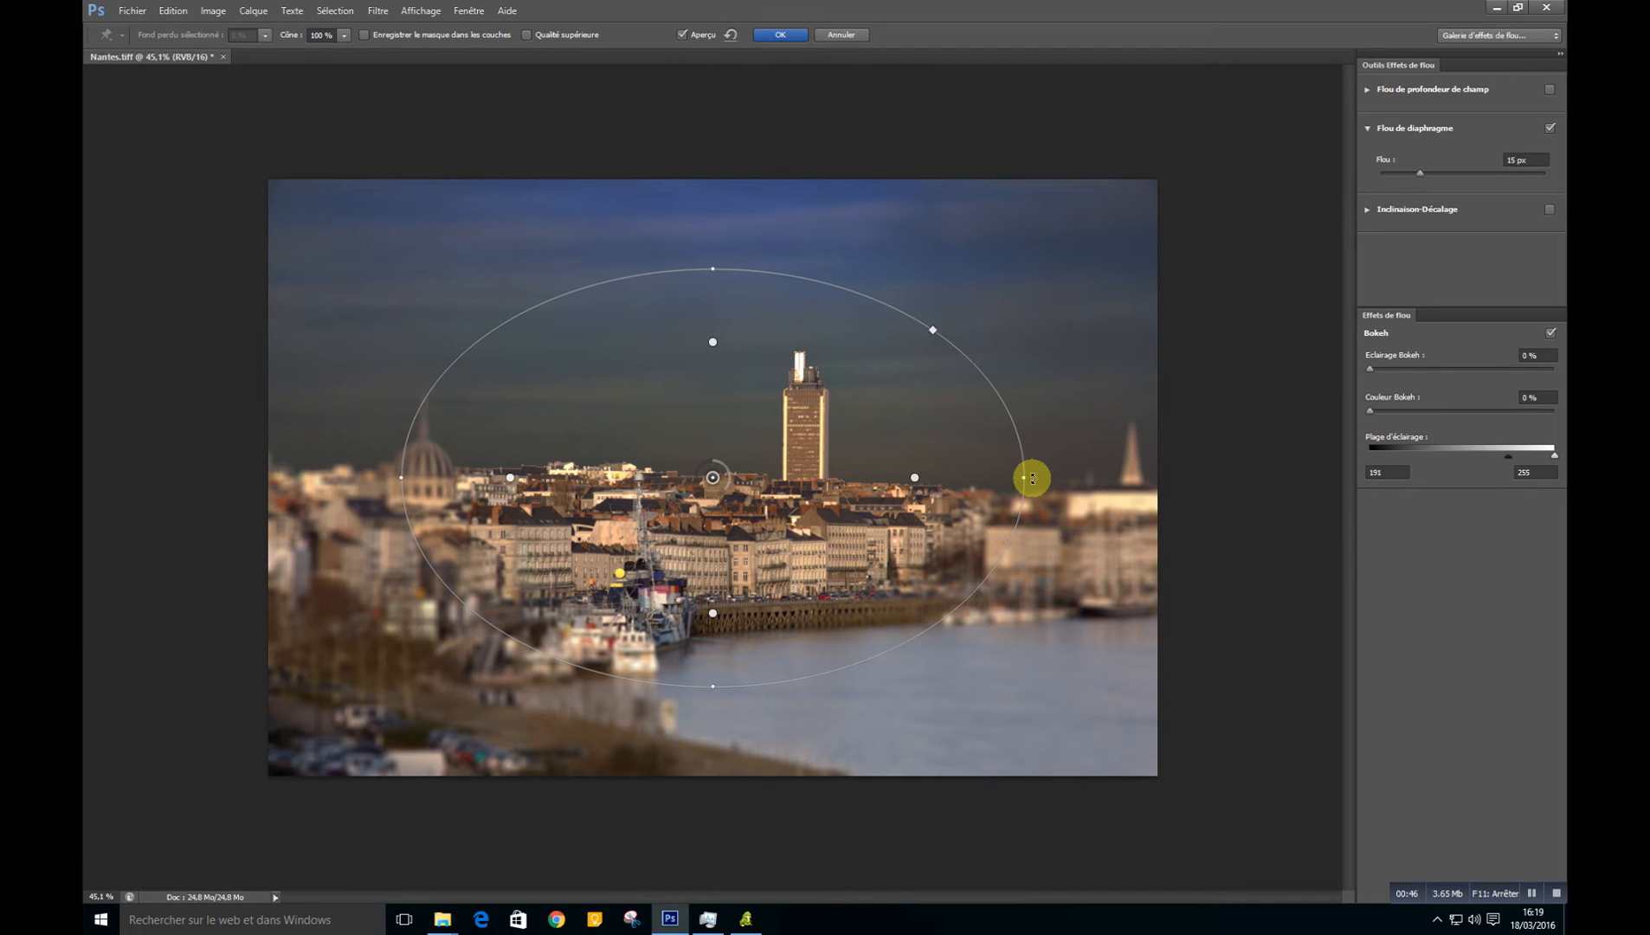
Step: Try out a wider and a narrower focus ellipse for the Iris Blur, with blur amounts of 500 px and 0 px
drag(1032, 478, 1105, 485)
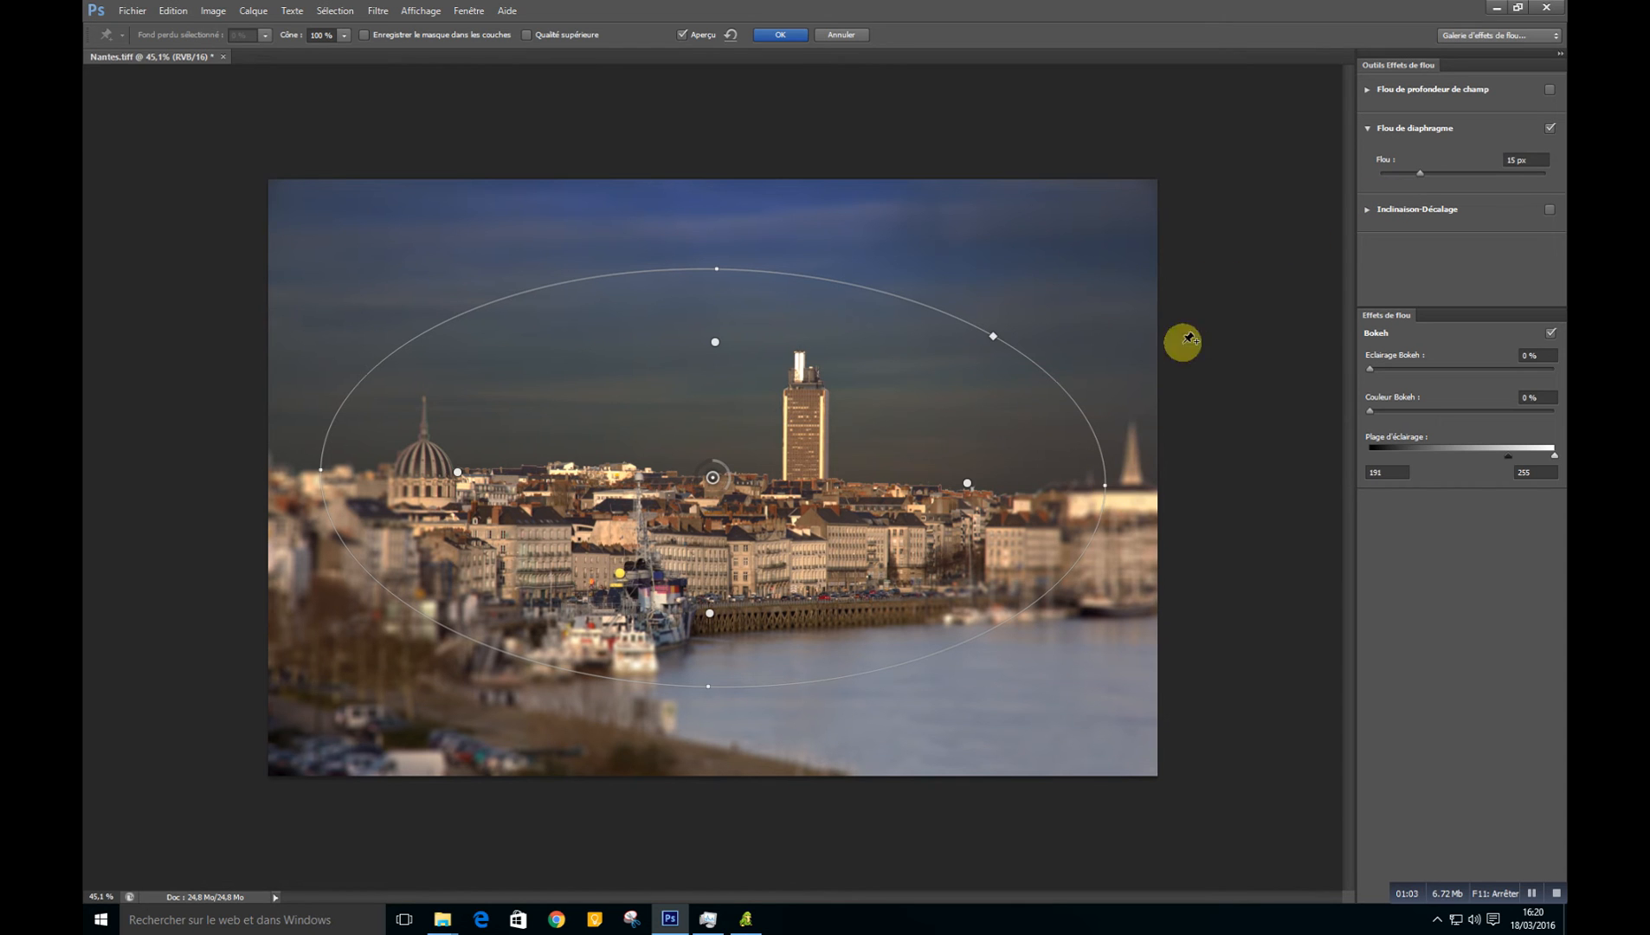
drag(1107, 487, 914, 442)
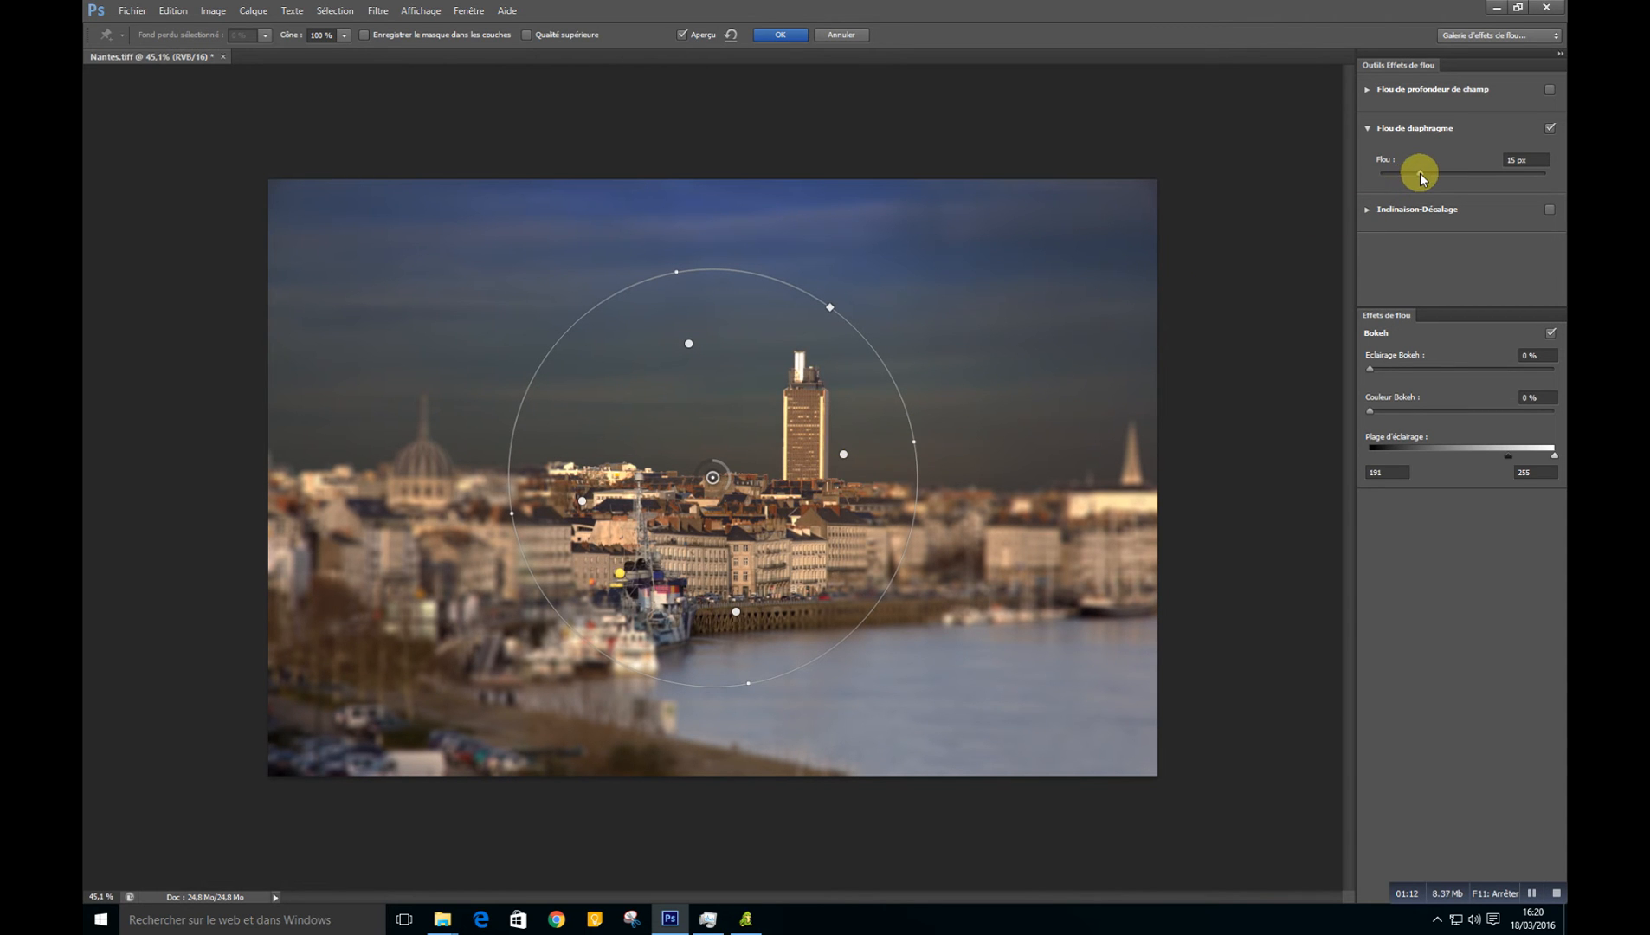
drag(1419, 173, 1559, 196)
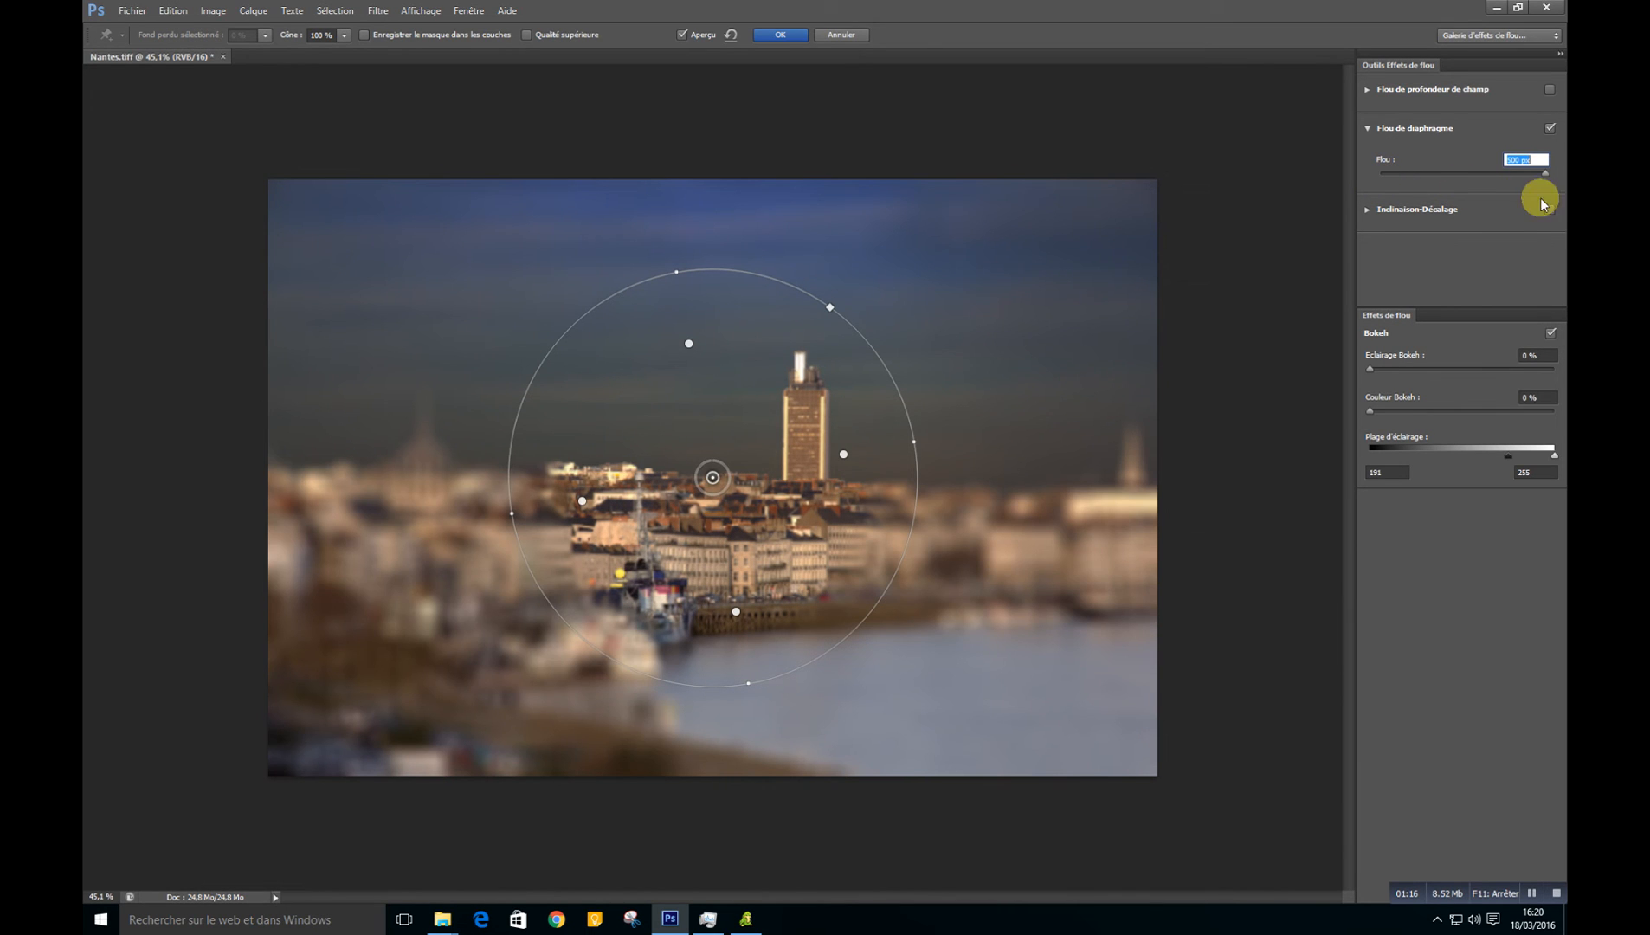
drag(1417, 188, 1380, 188)
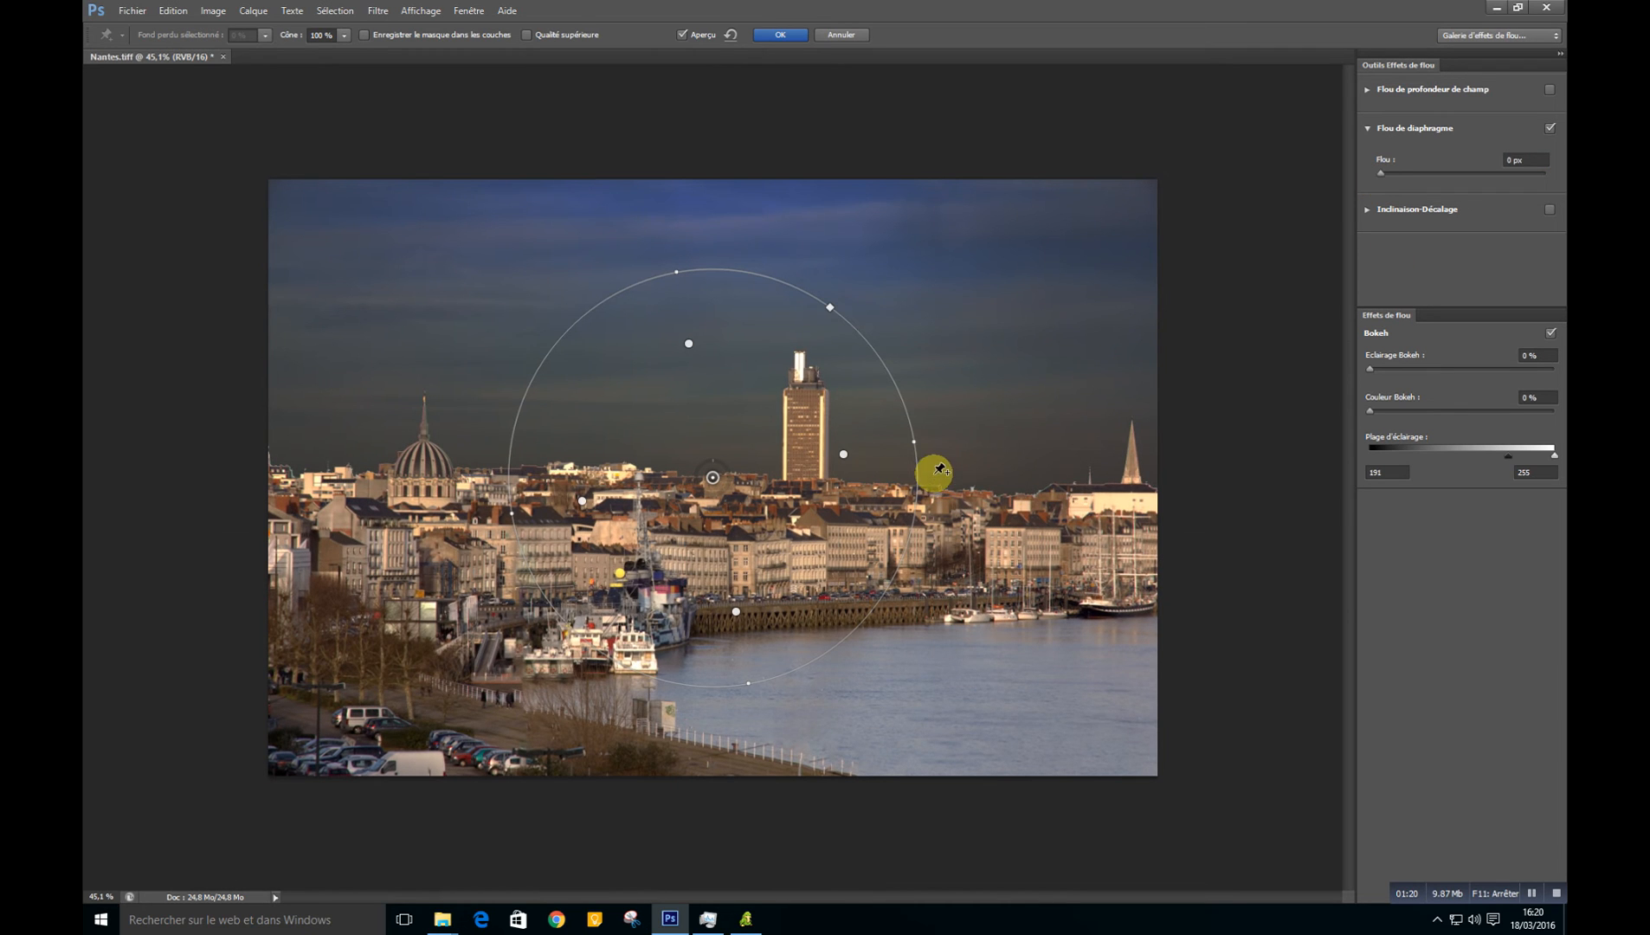
Step: Widen the Iris Blur's focus ellipse, shift it slightly toward the tower, and set the blur amount to 26 px
drag(931, 448, 1046, 461)
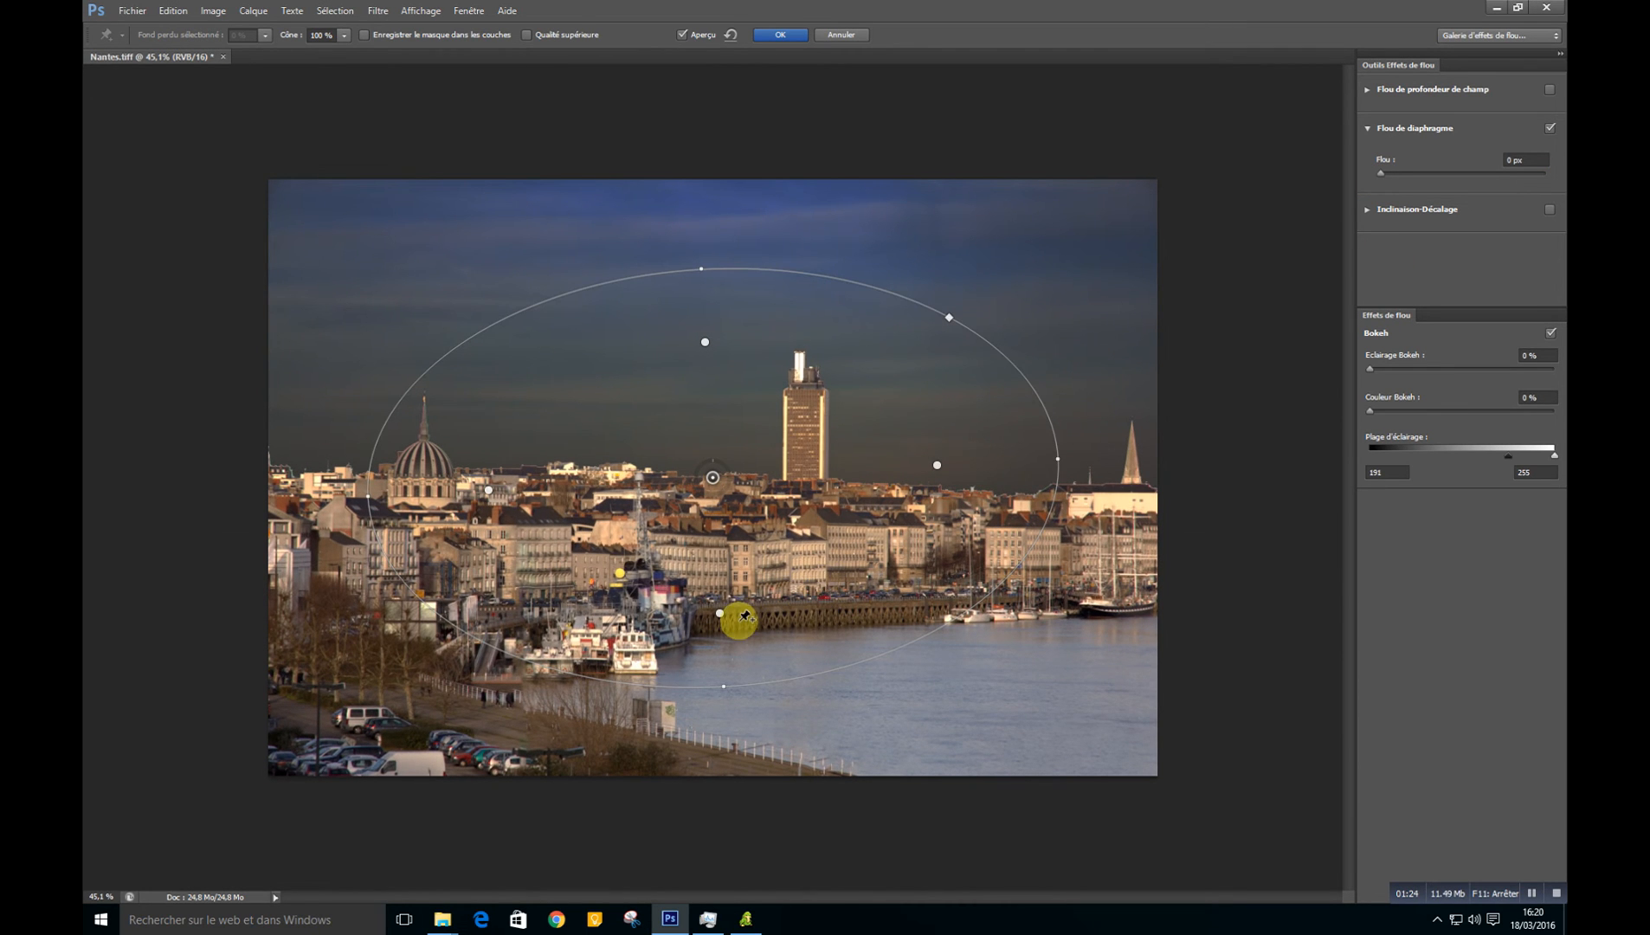
drag(702, 567, 732, 564)
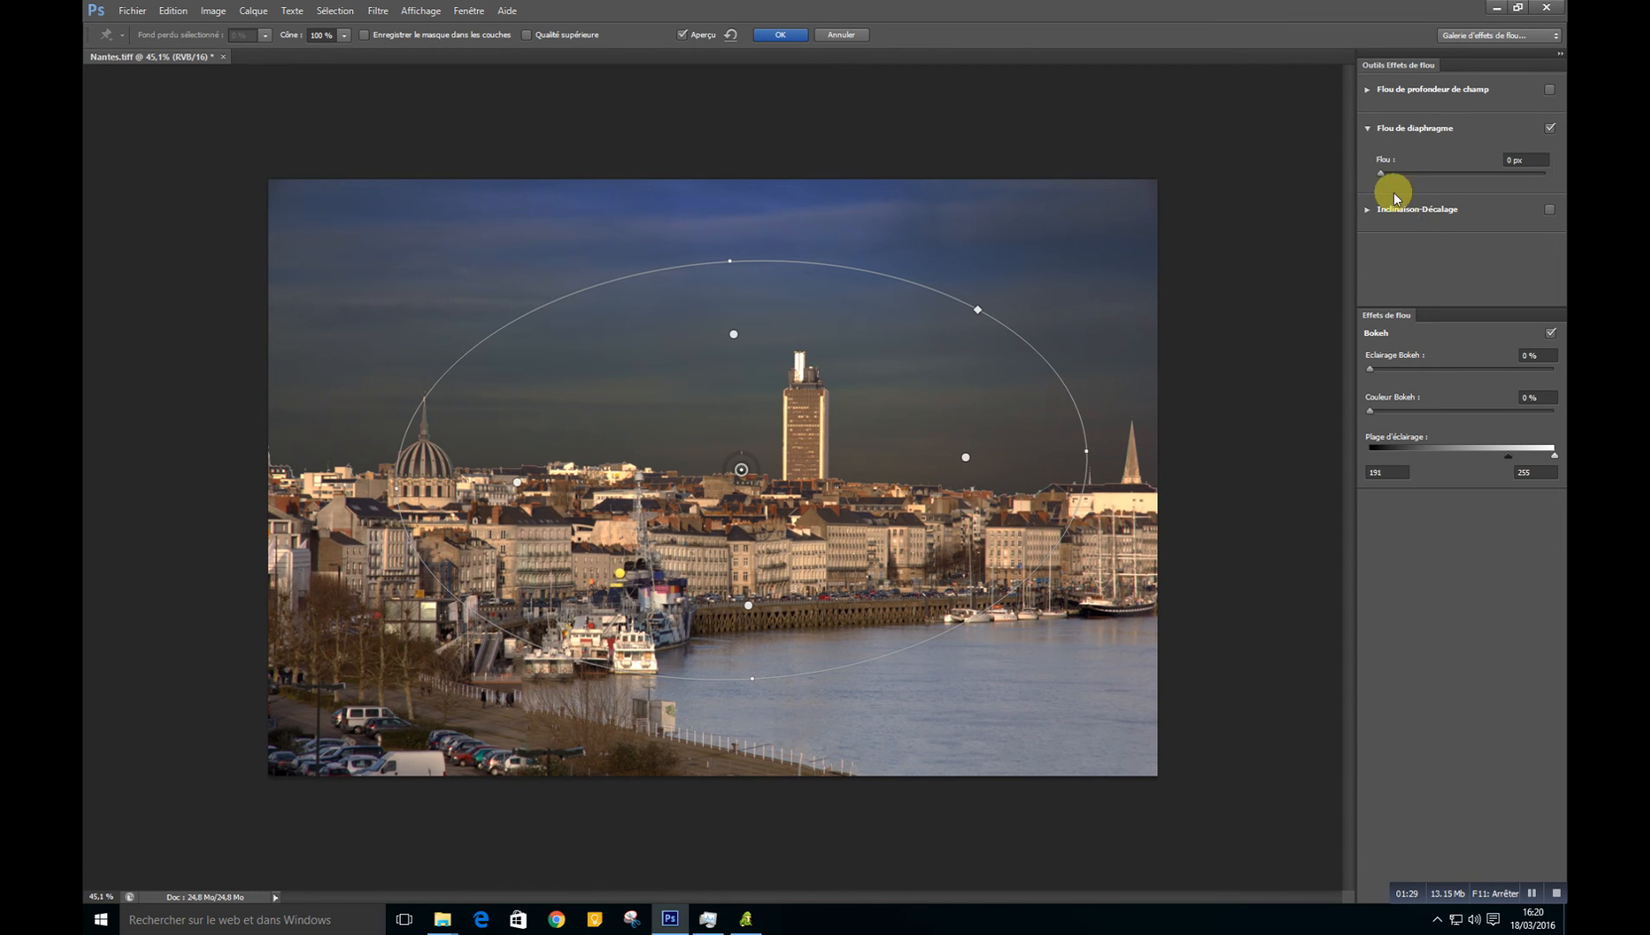
drag(1382, 174, 1435, 185)
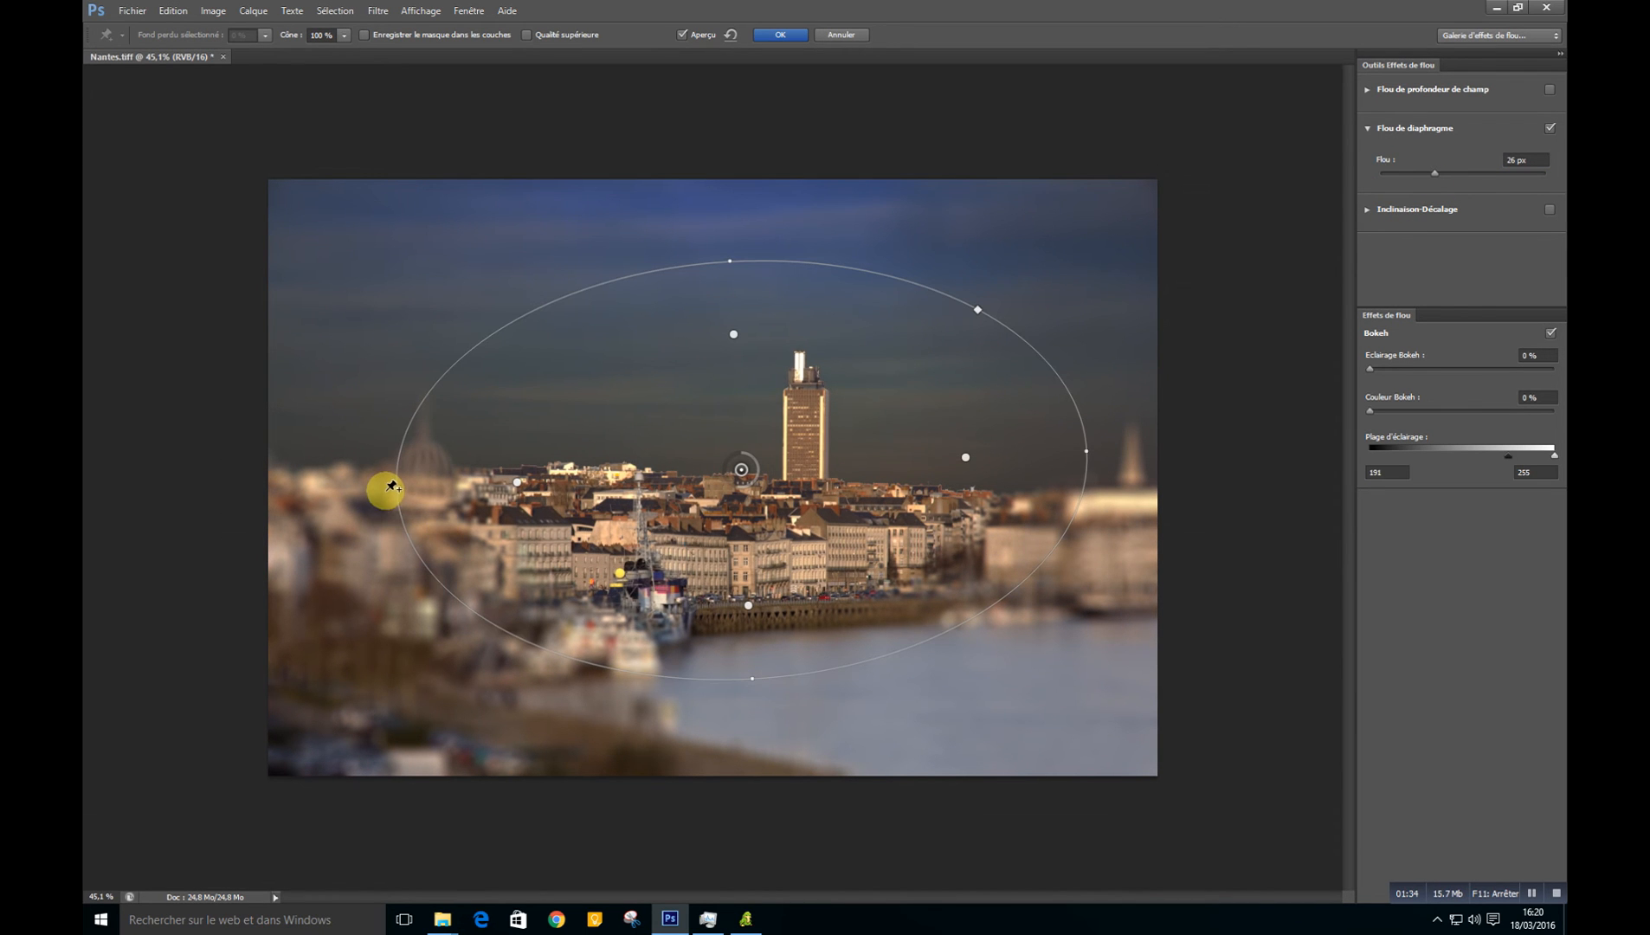
Step: Extend the focus ellipse past both sides of the photo and further over the water, enlarge its sharp zone, and apply the blur
drag(390, 486, 301, 459)
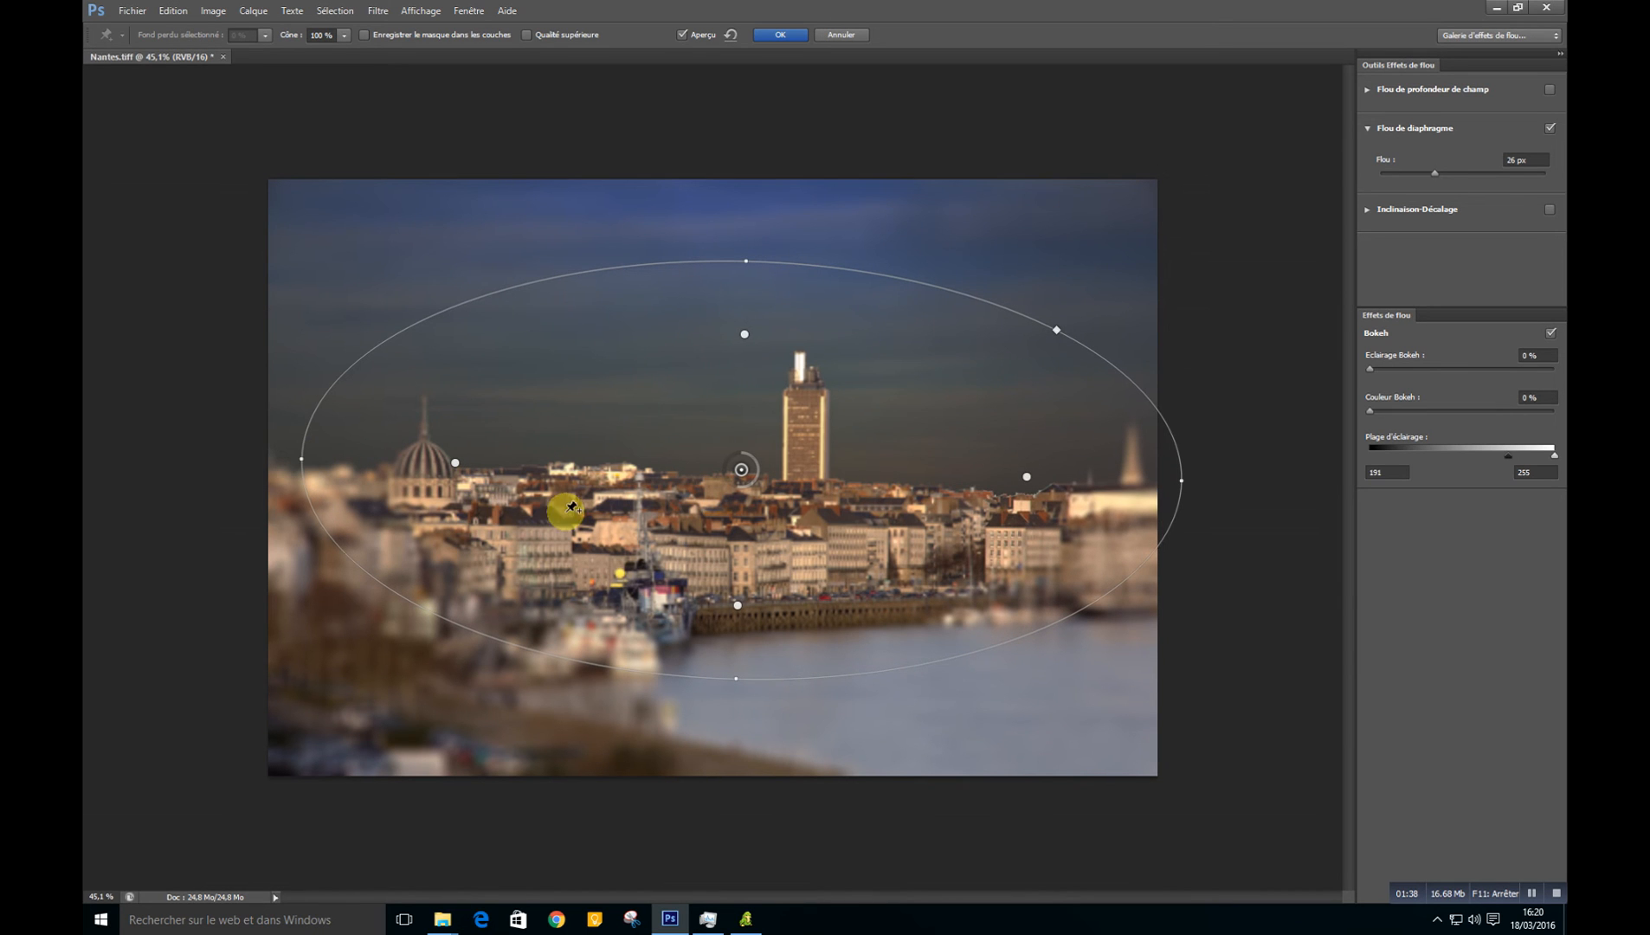
drag(1182, 482, 1279, 479)
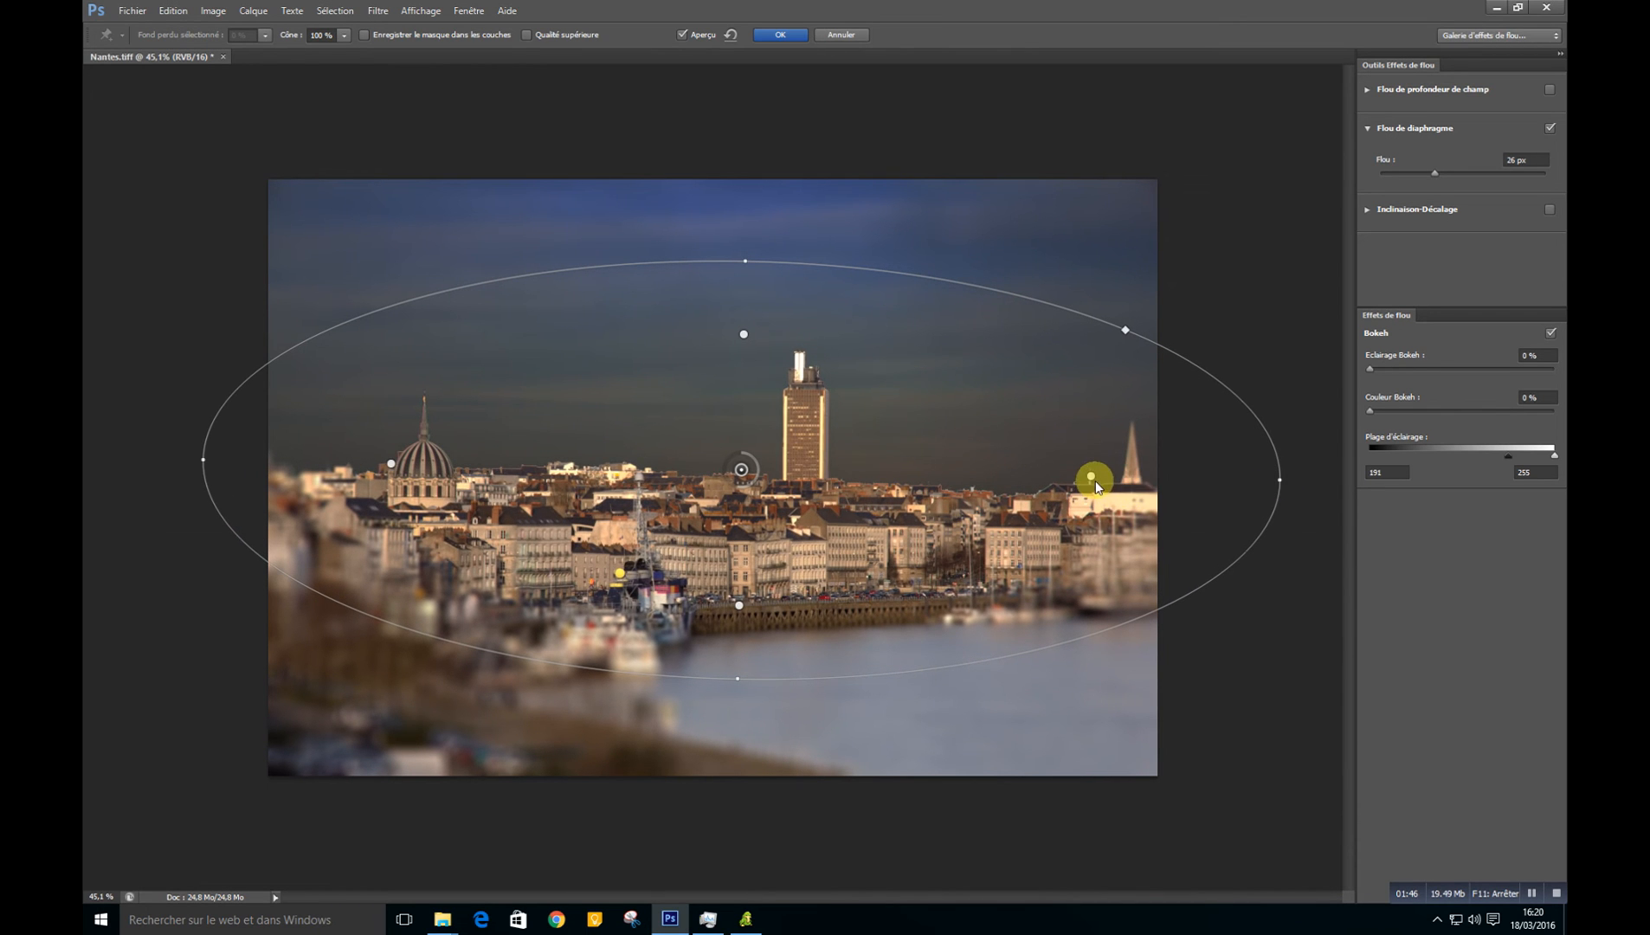
drag(1095, 477, 1142, 479)
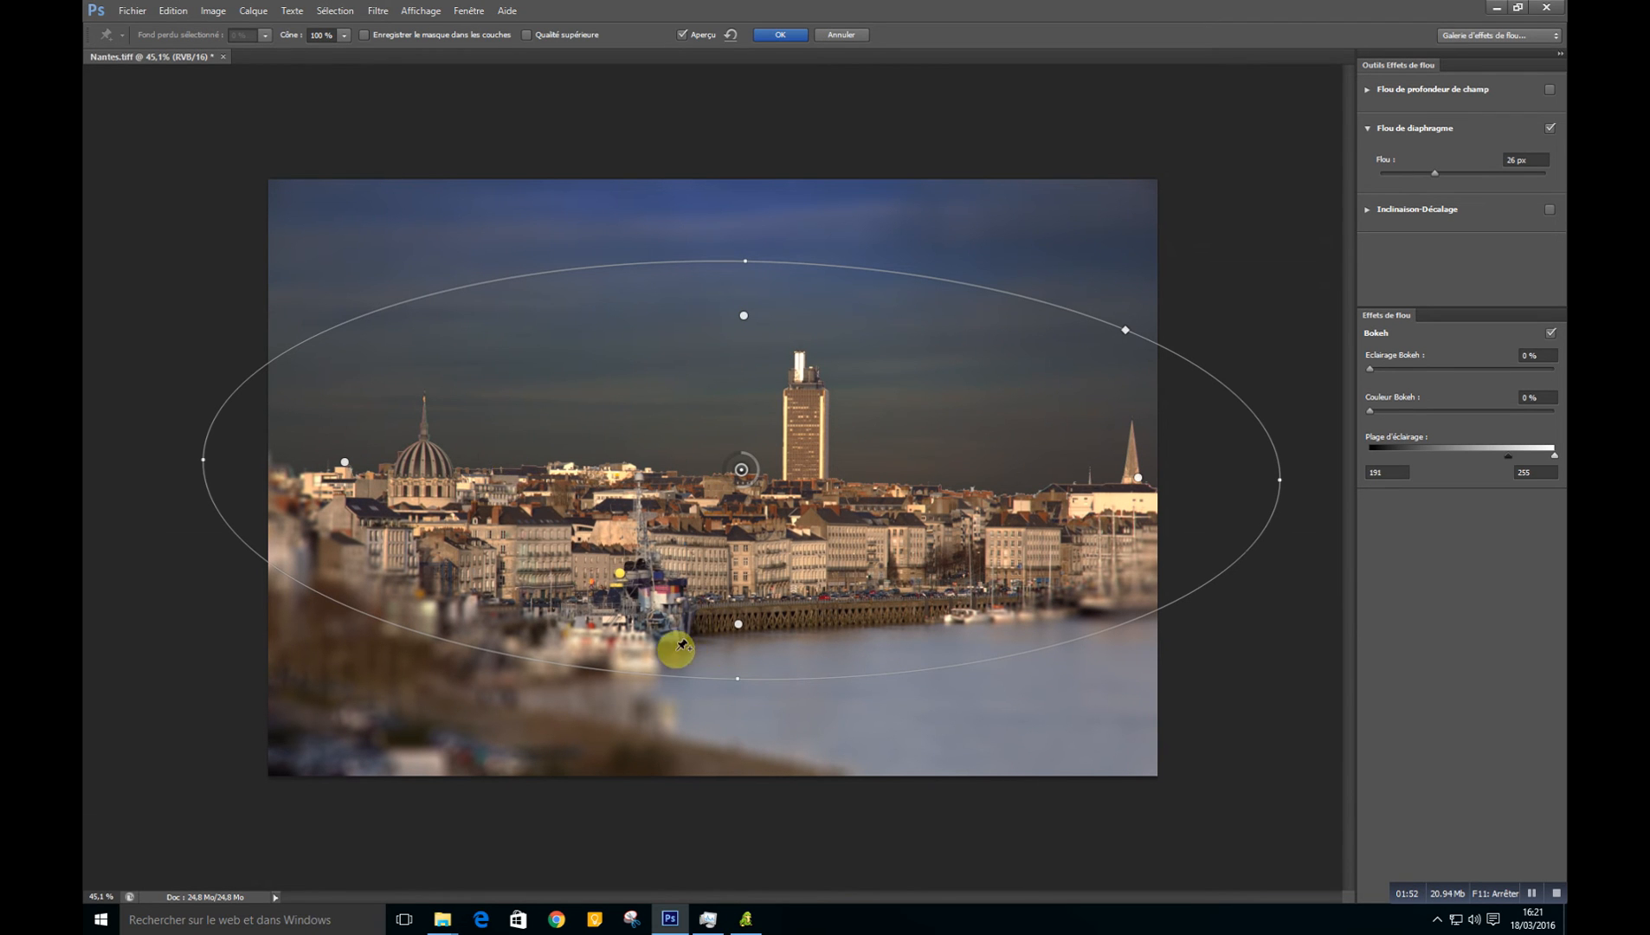
drag(736, 679, 733, 713)
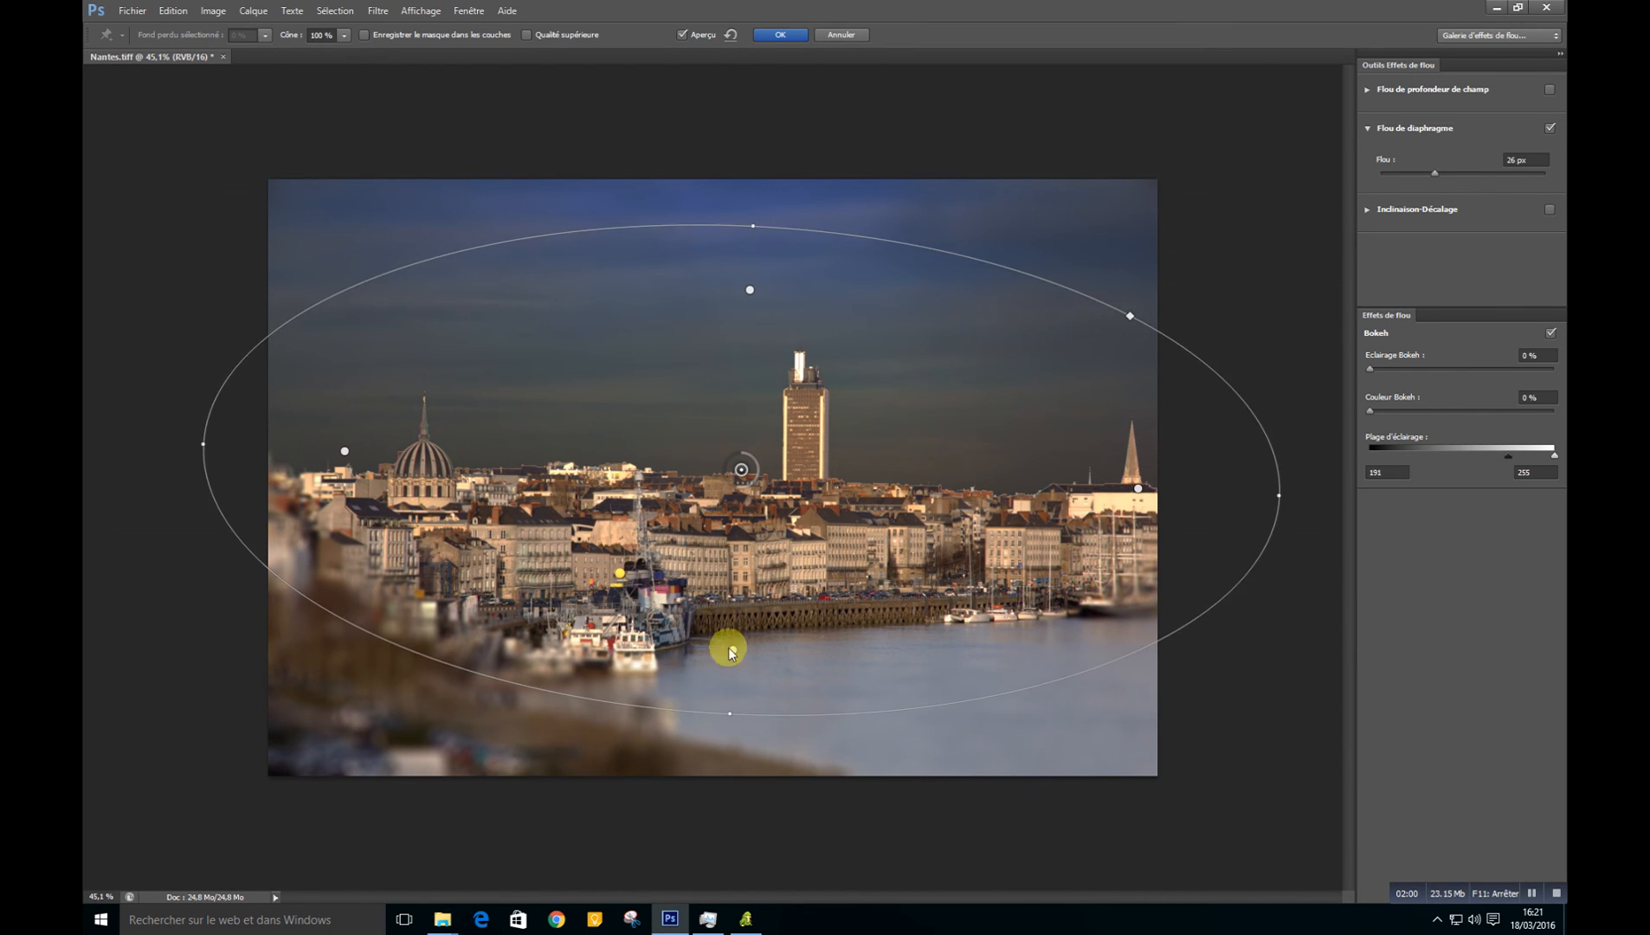
drag(730, 649, 732, 662)
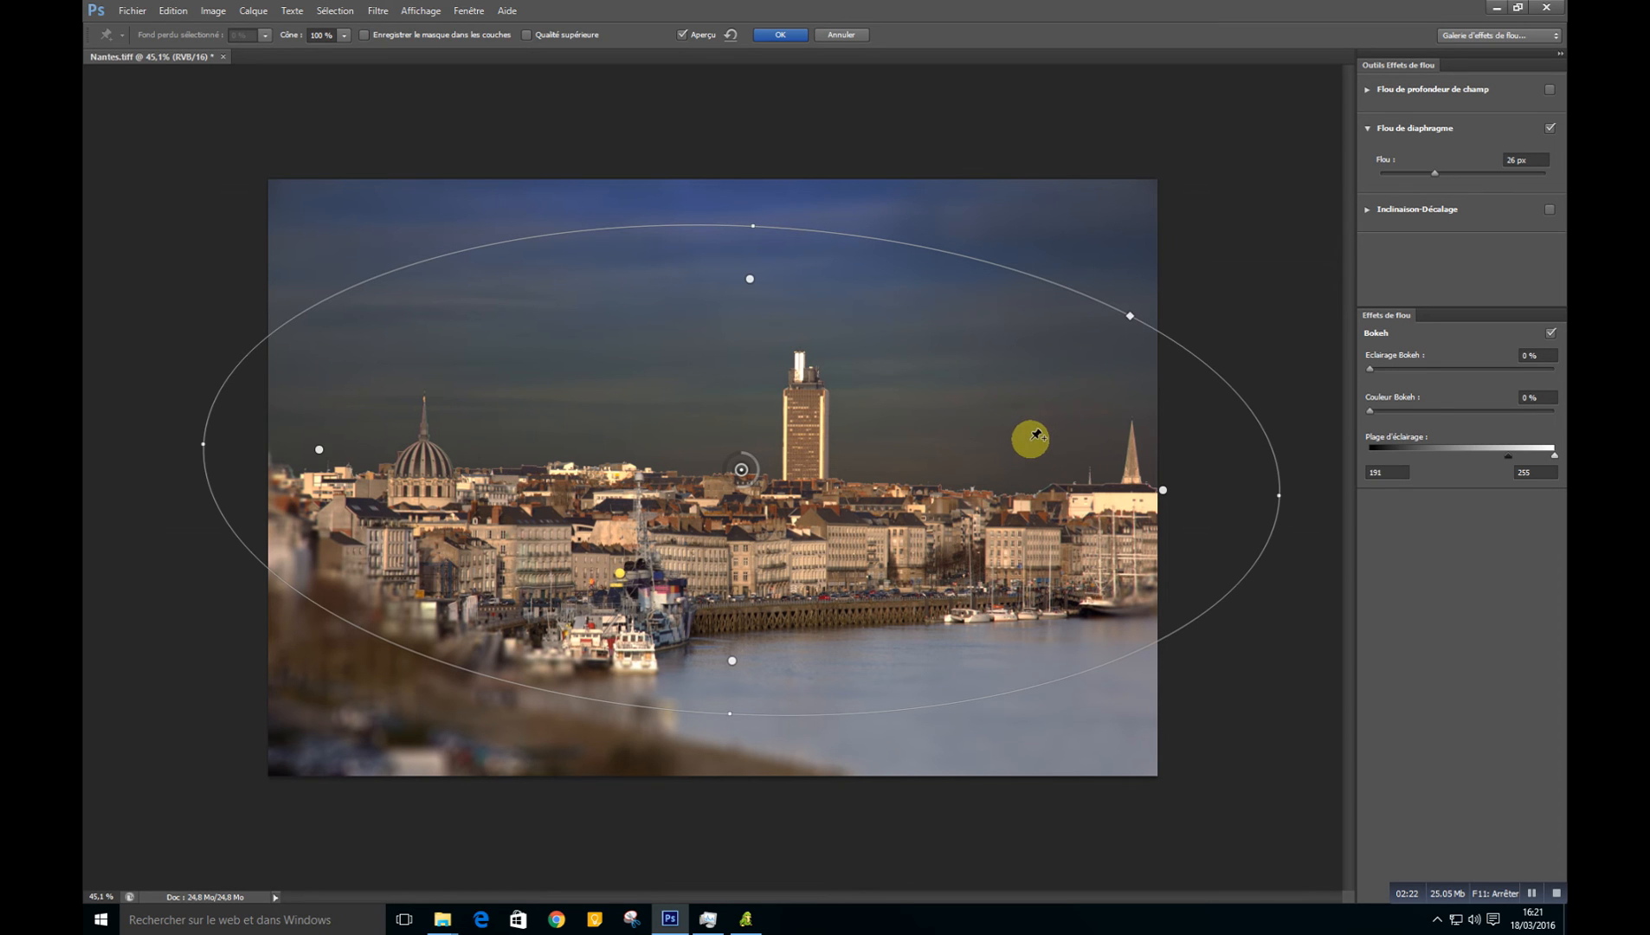
click(781, 34)
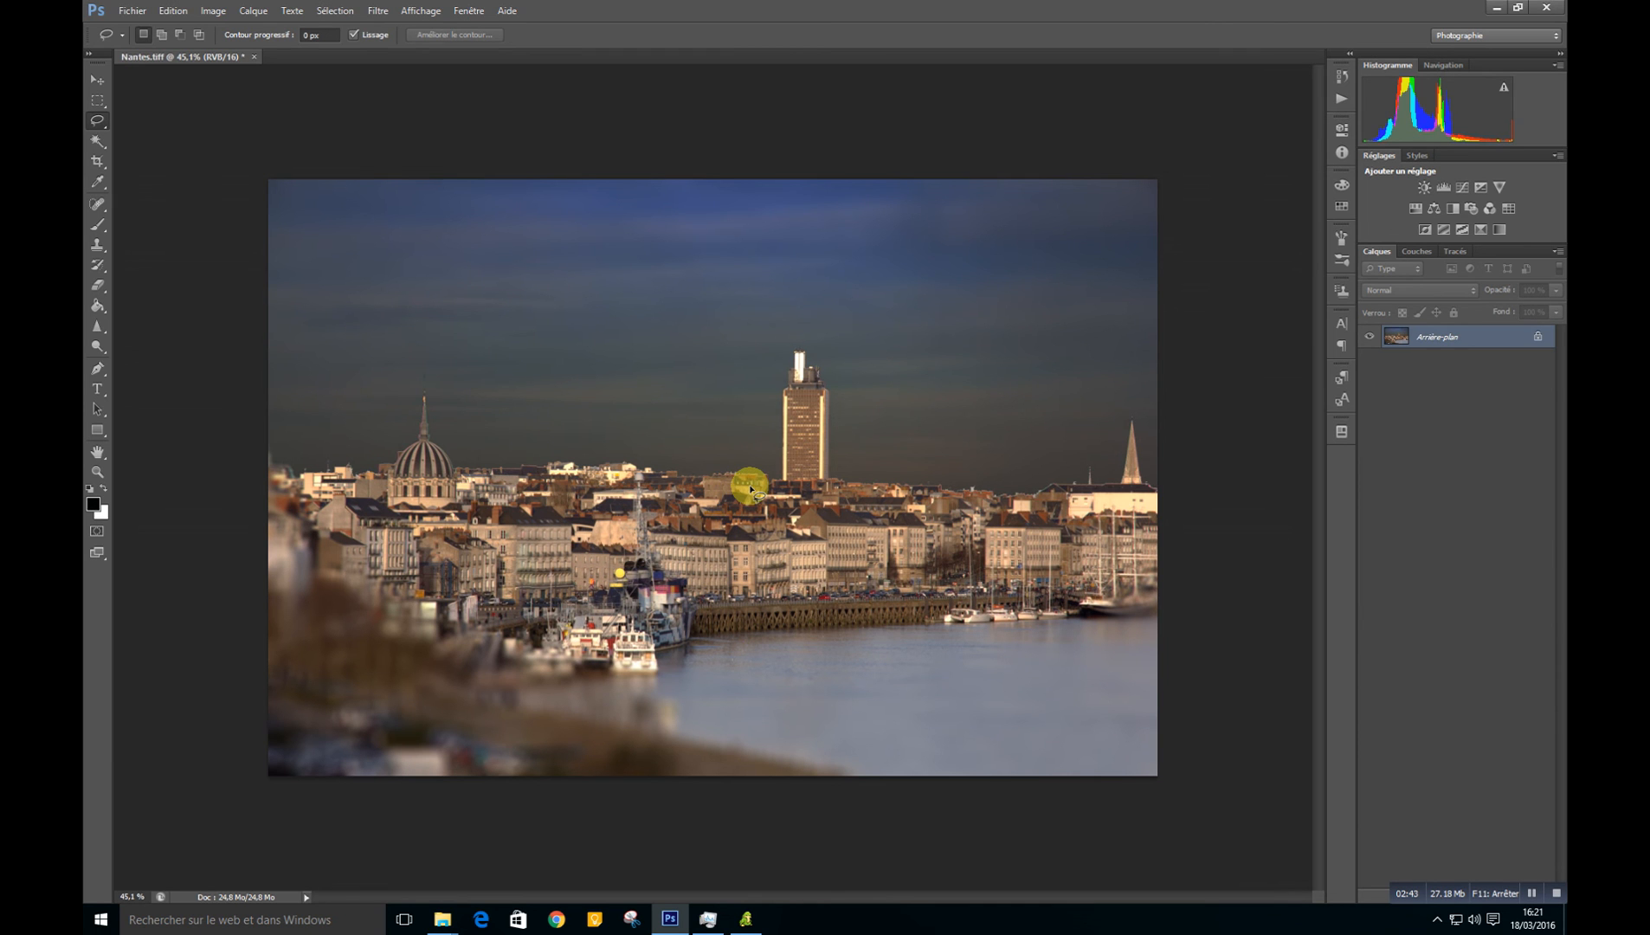
Step: Convert the photo from 16 to 8 bits per channel so that all filters can be used
click(378, 11)
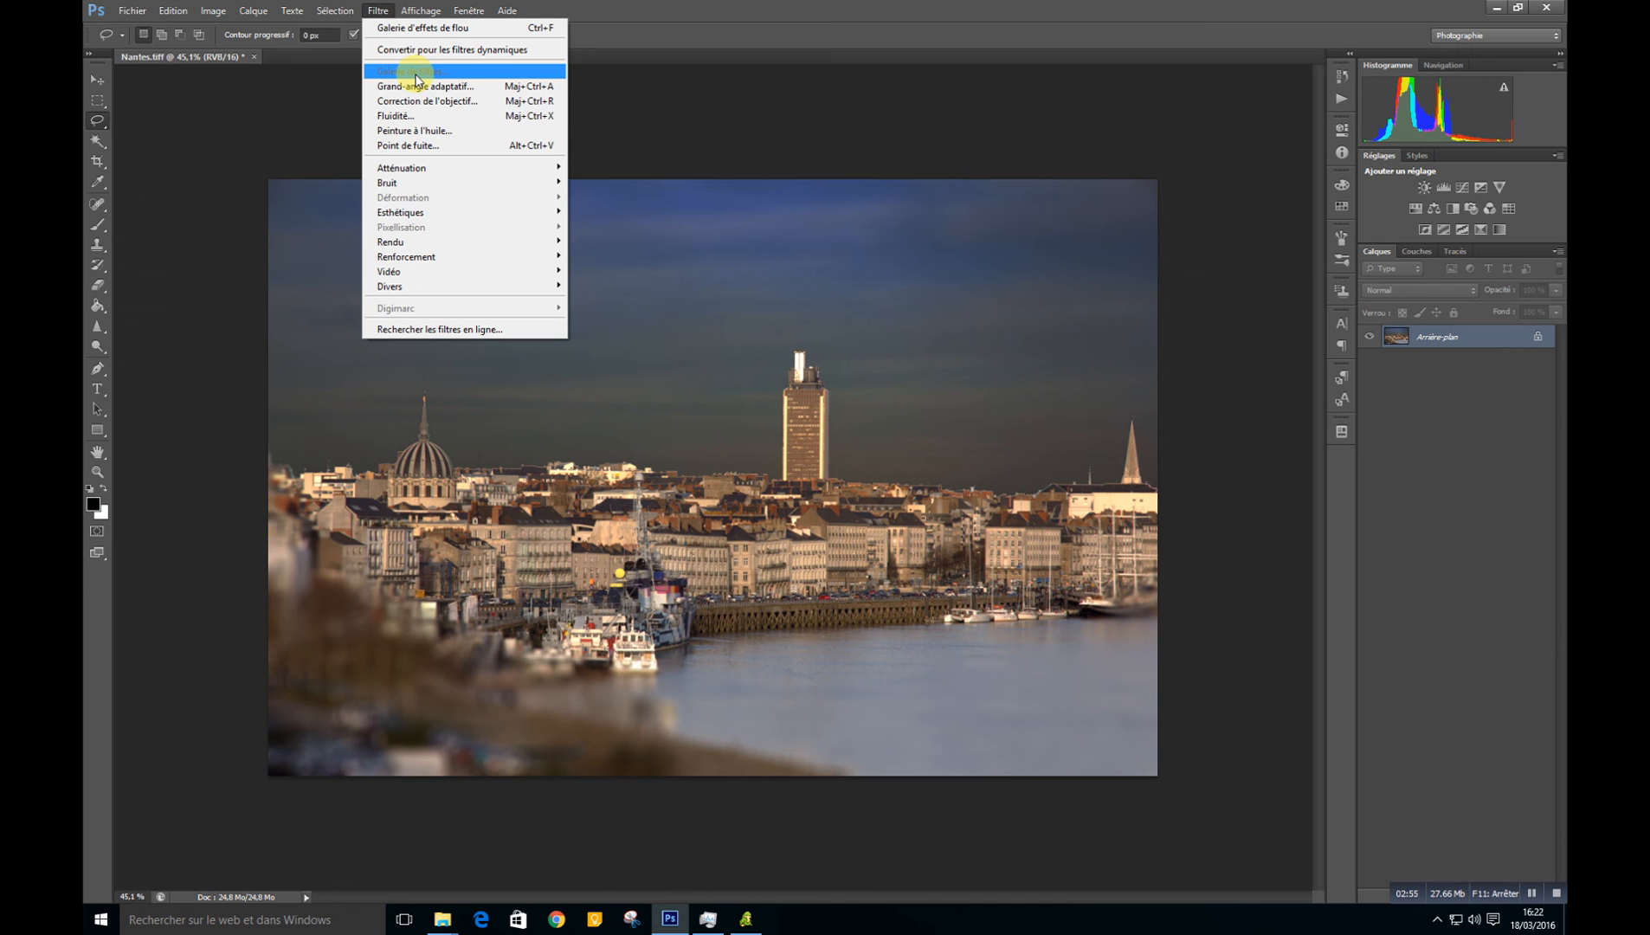
mouse_move(214, 12)
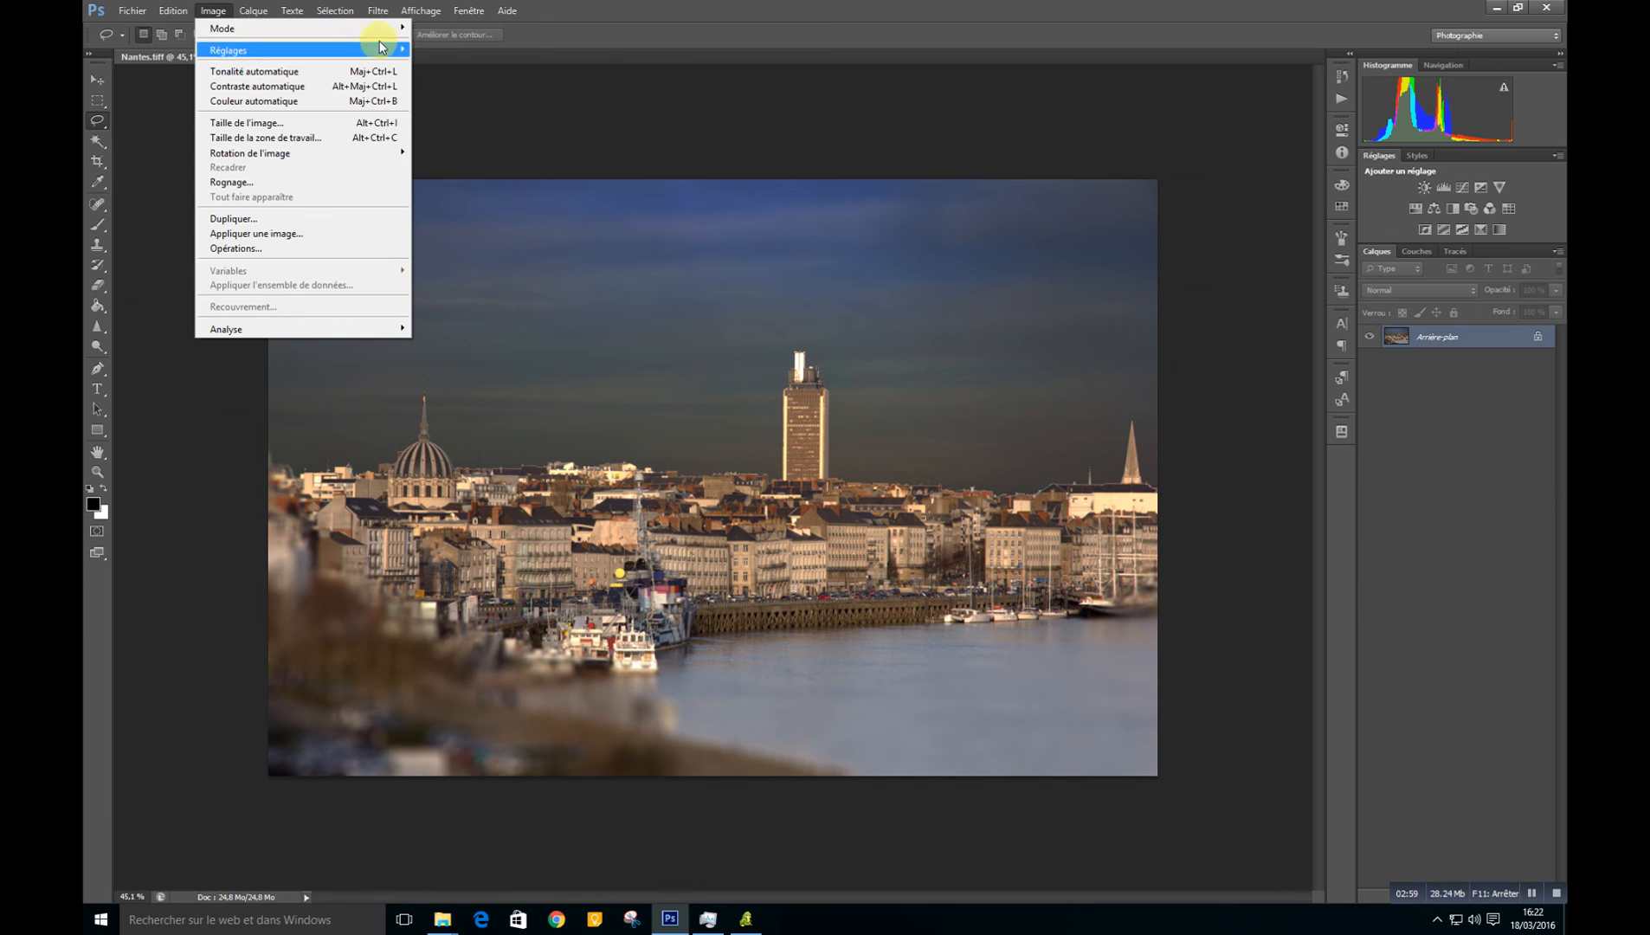
mouse_move(381, 34)
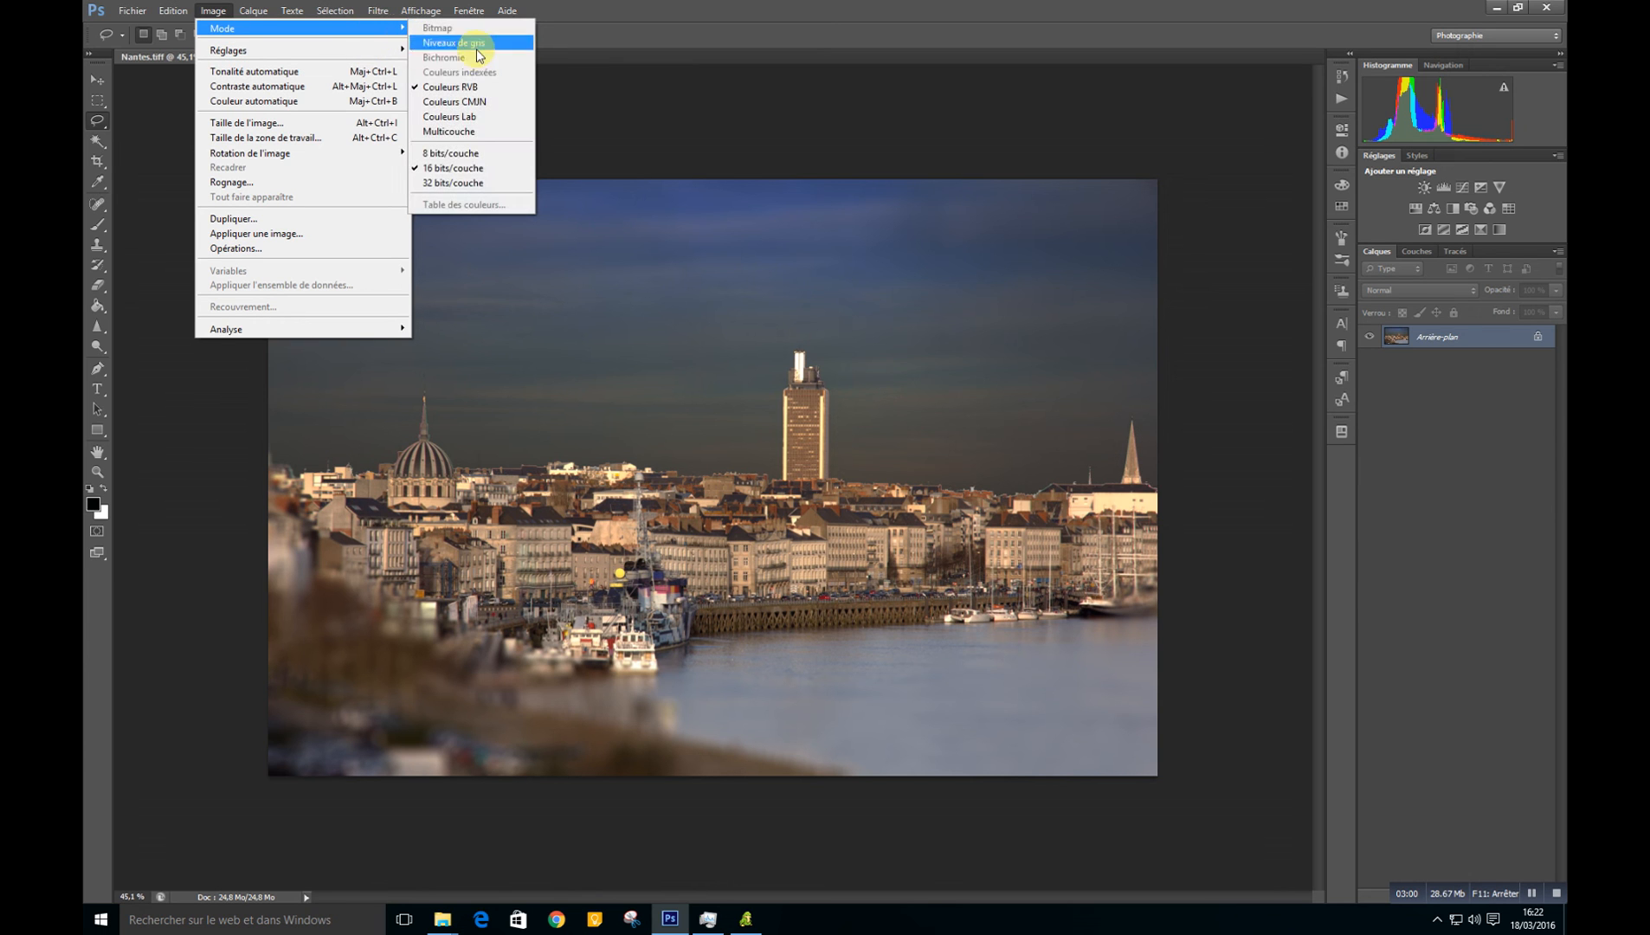
click(454, 156)
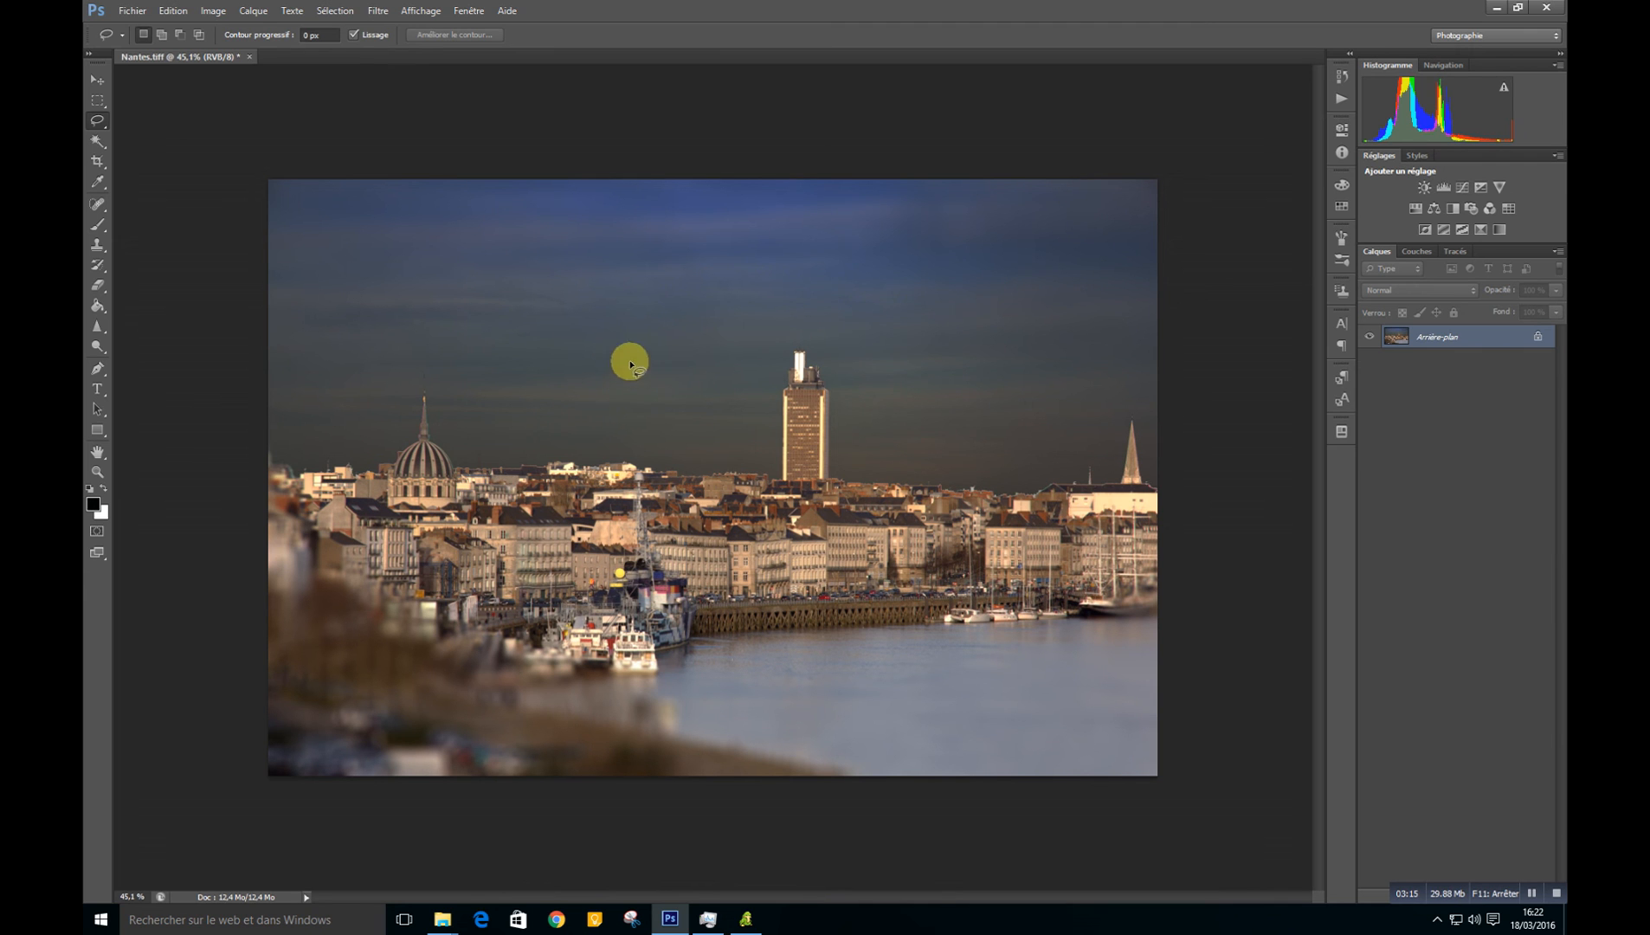
Step: Try out the artistic effects Aquarelle, Emballage plastique, Fresque and Pinceau à sec in the Filter Gallery, and cancel without applying any
click(376, 15)
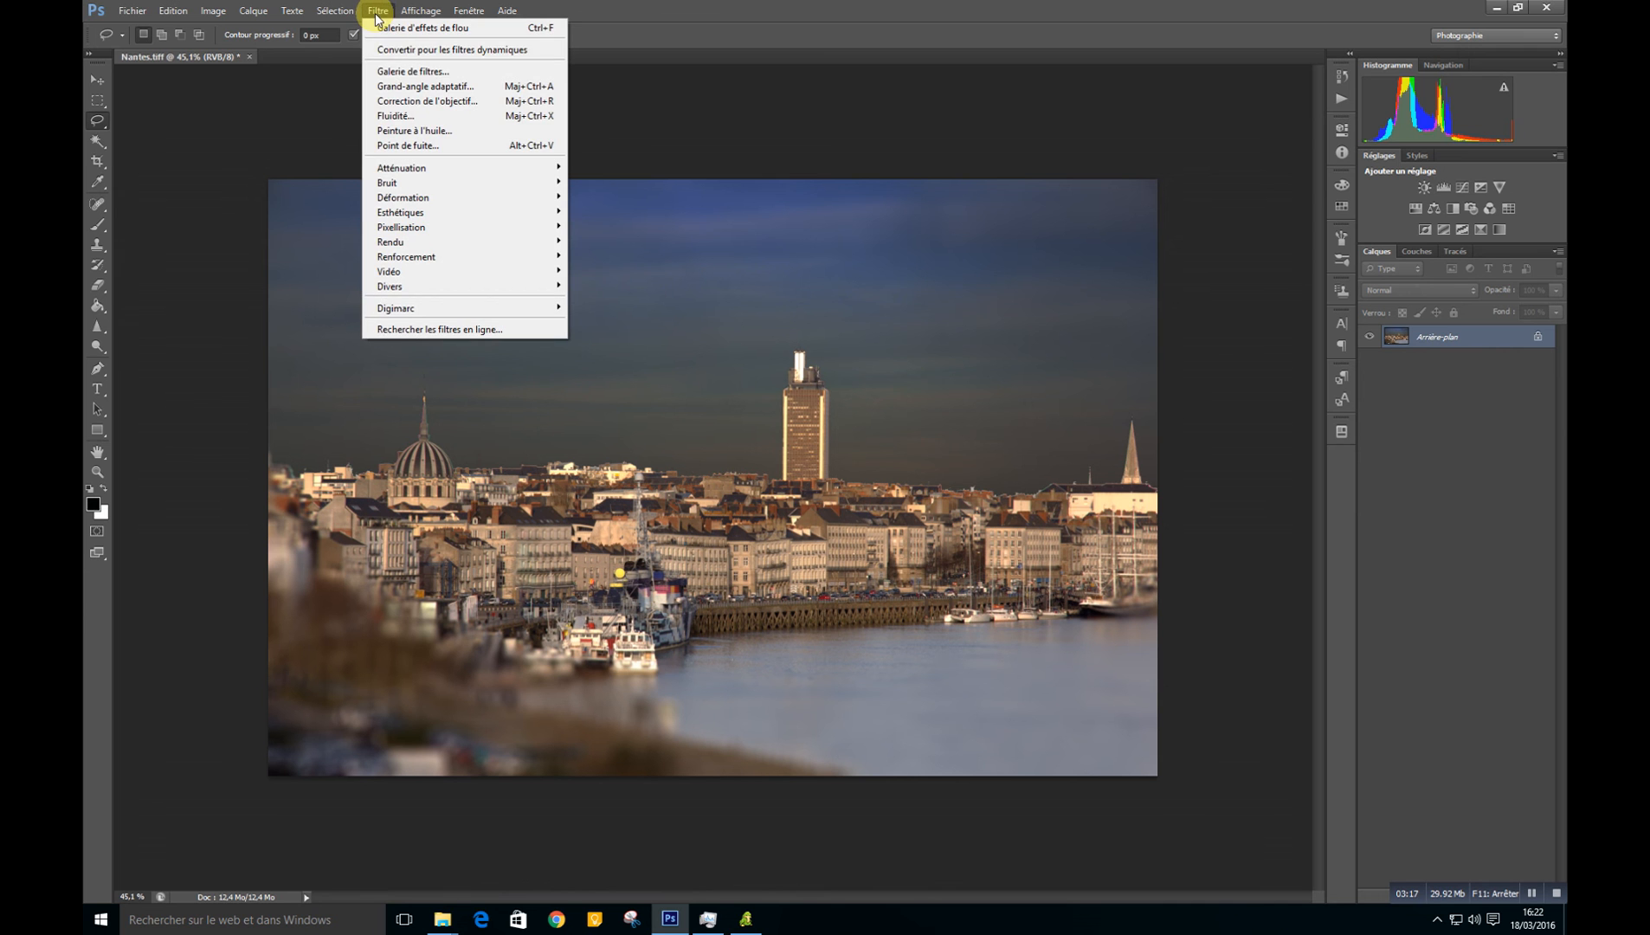
click(407, 71)
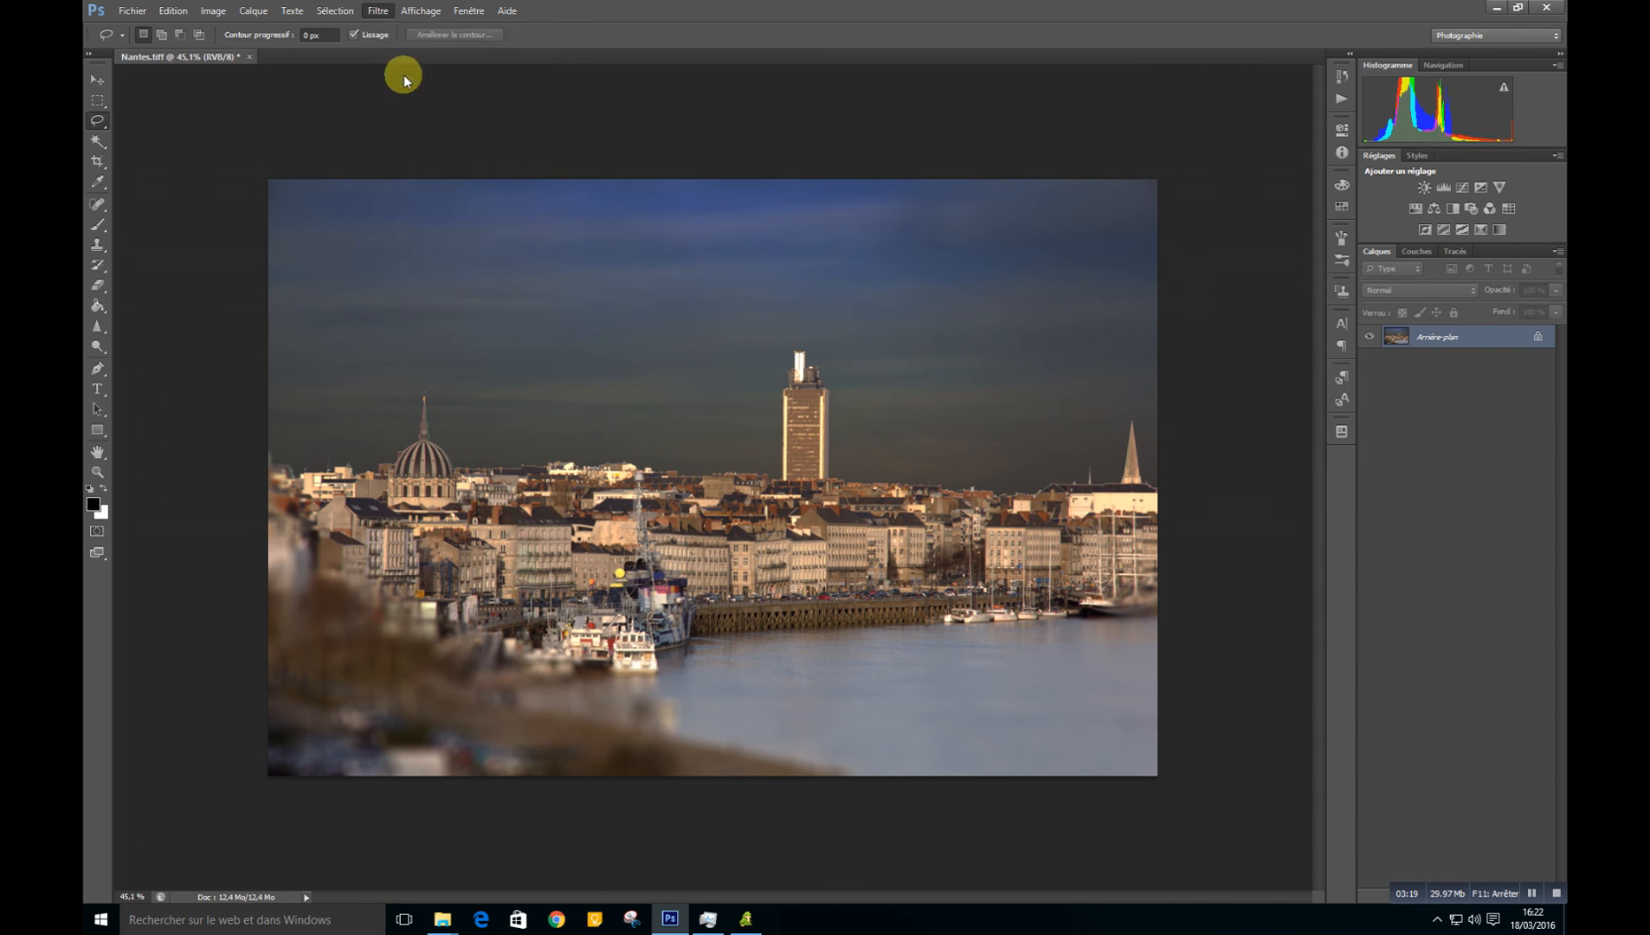
drag(829, 530, 822, 178)
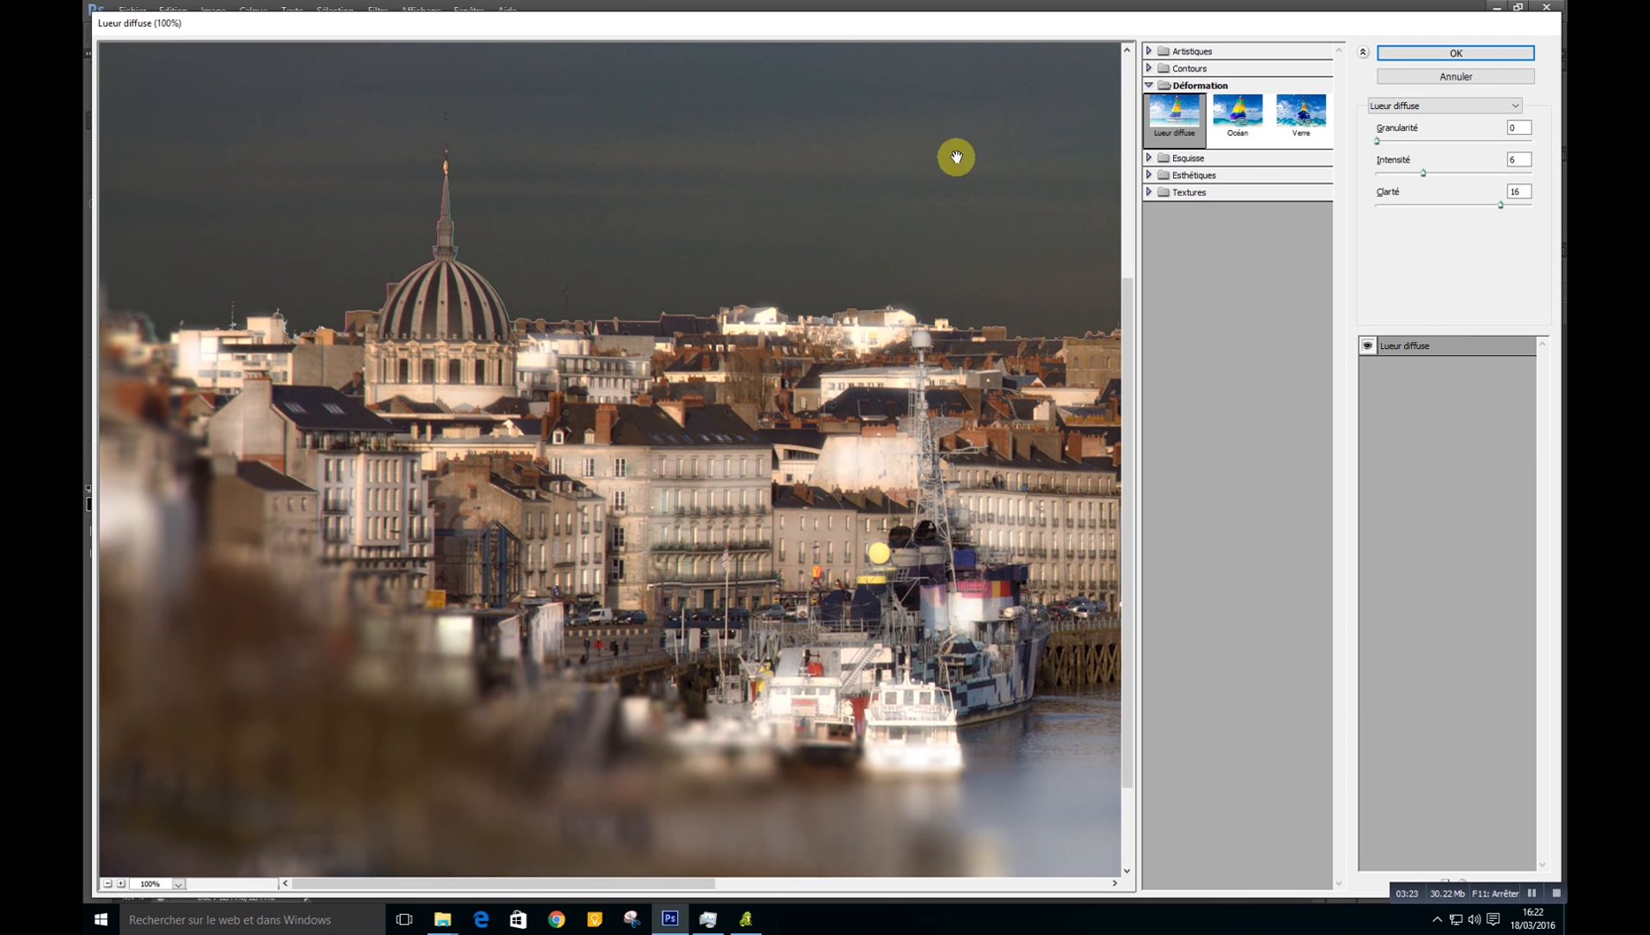
click(1149, 51)
click(1176, 81)
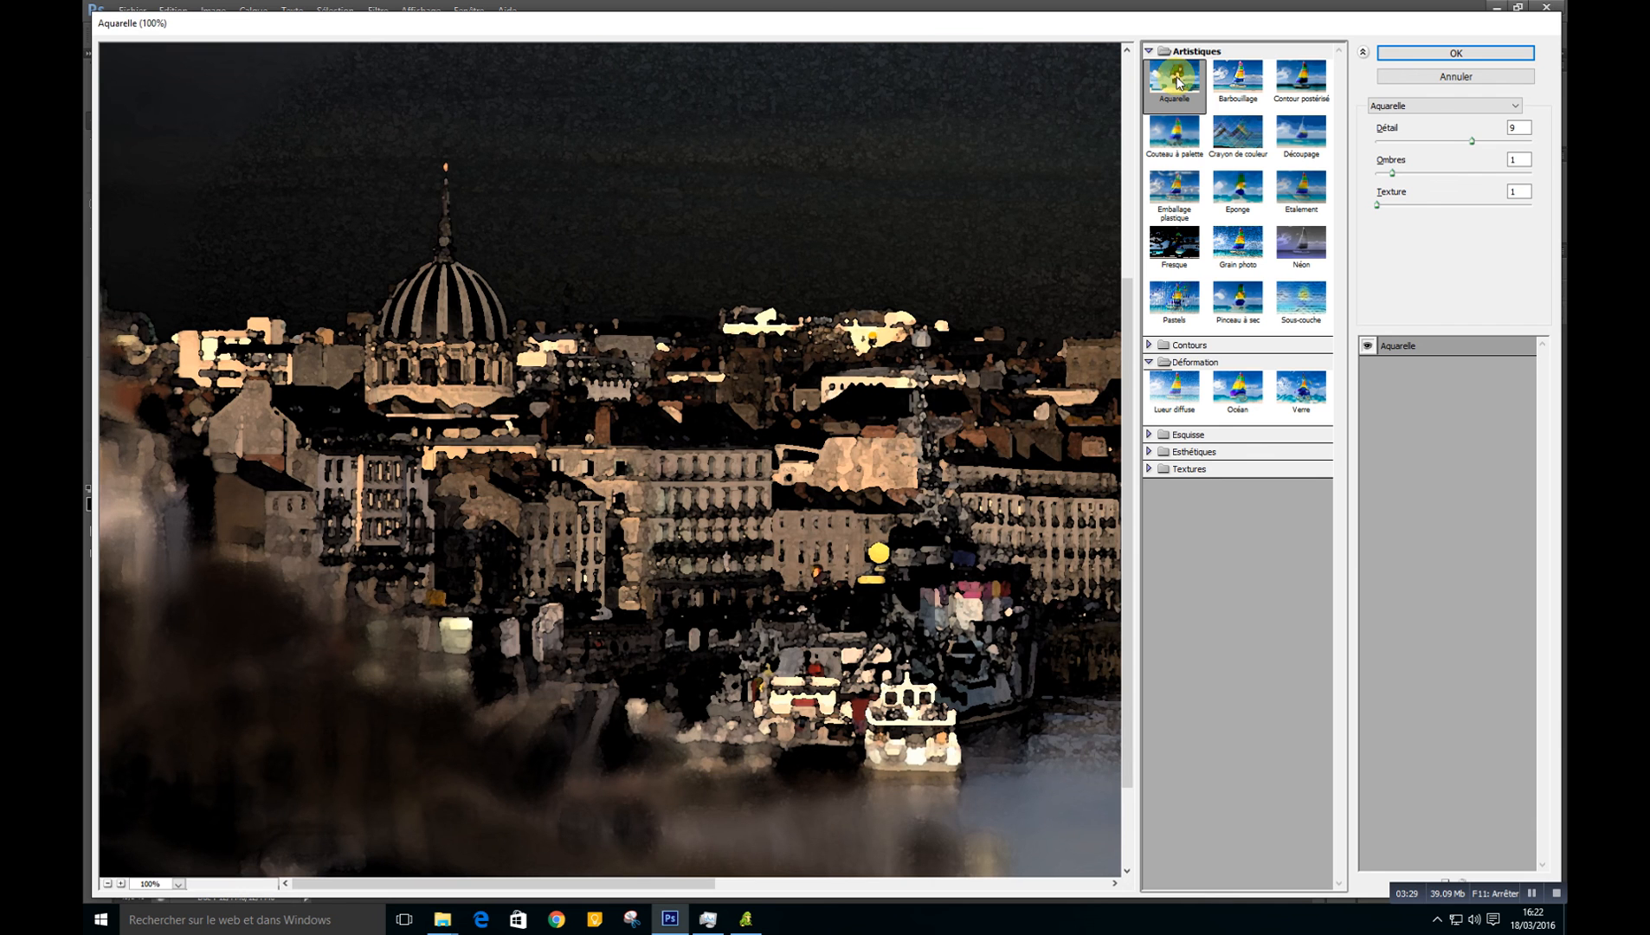
key(Down)
key(Down)
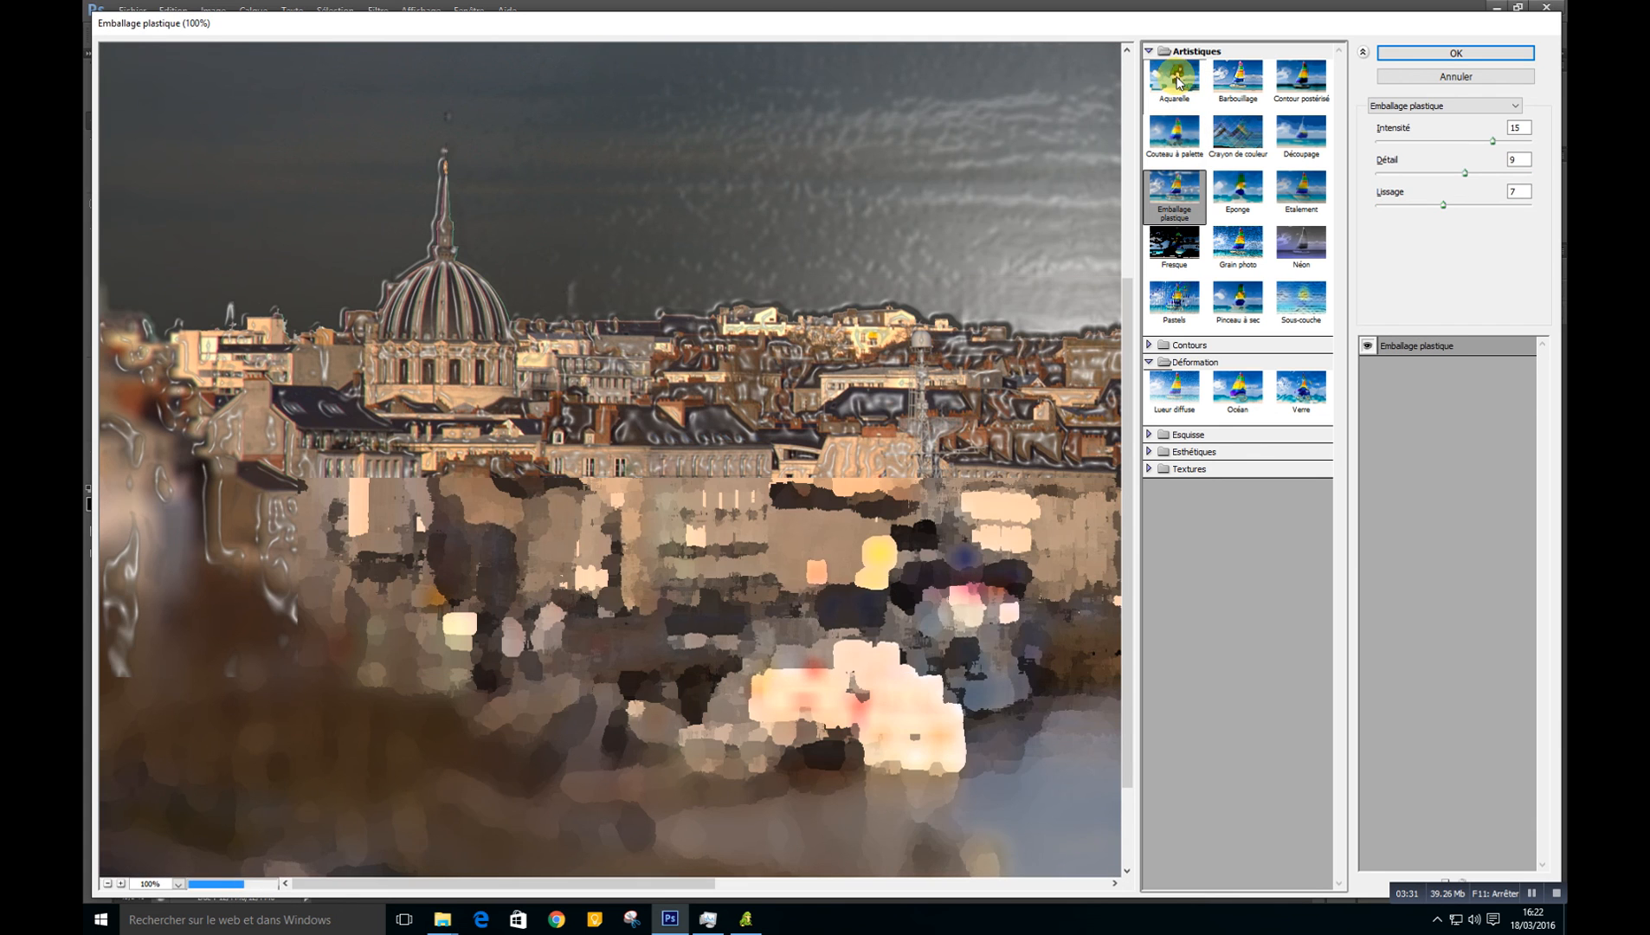
key(Down)
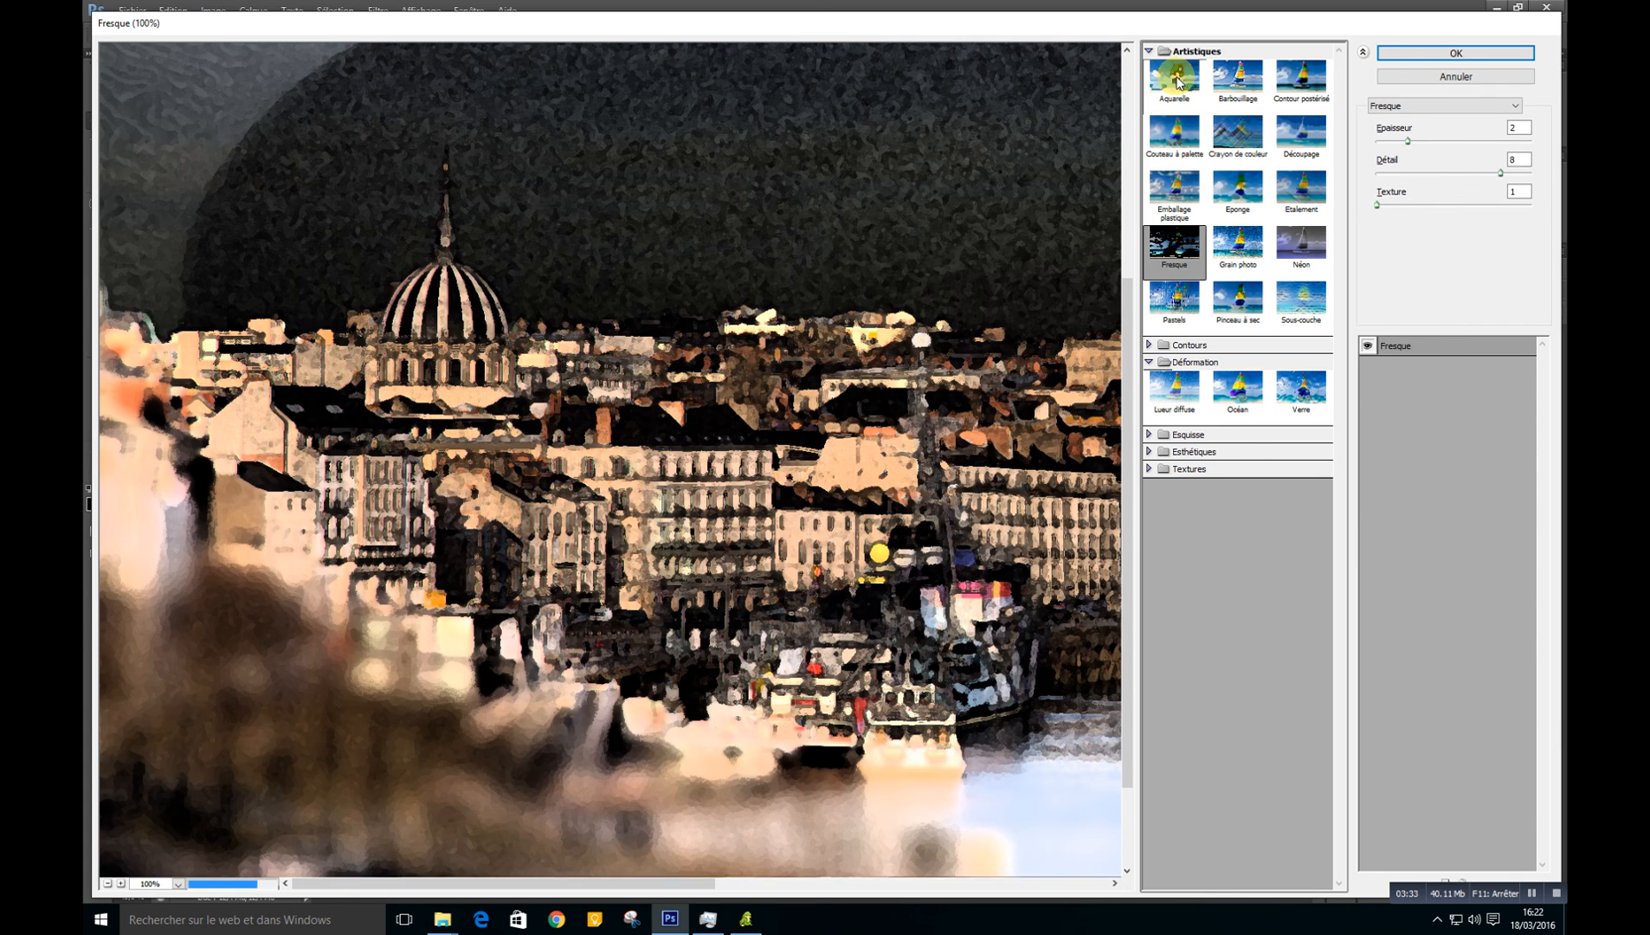
key(Down)
key(Right)
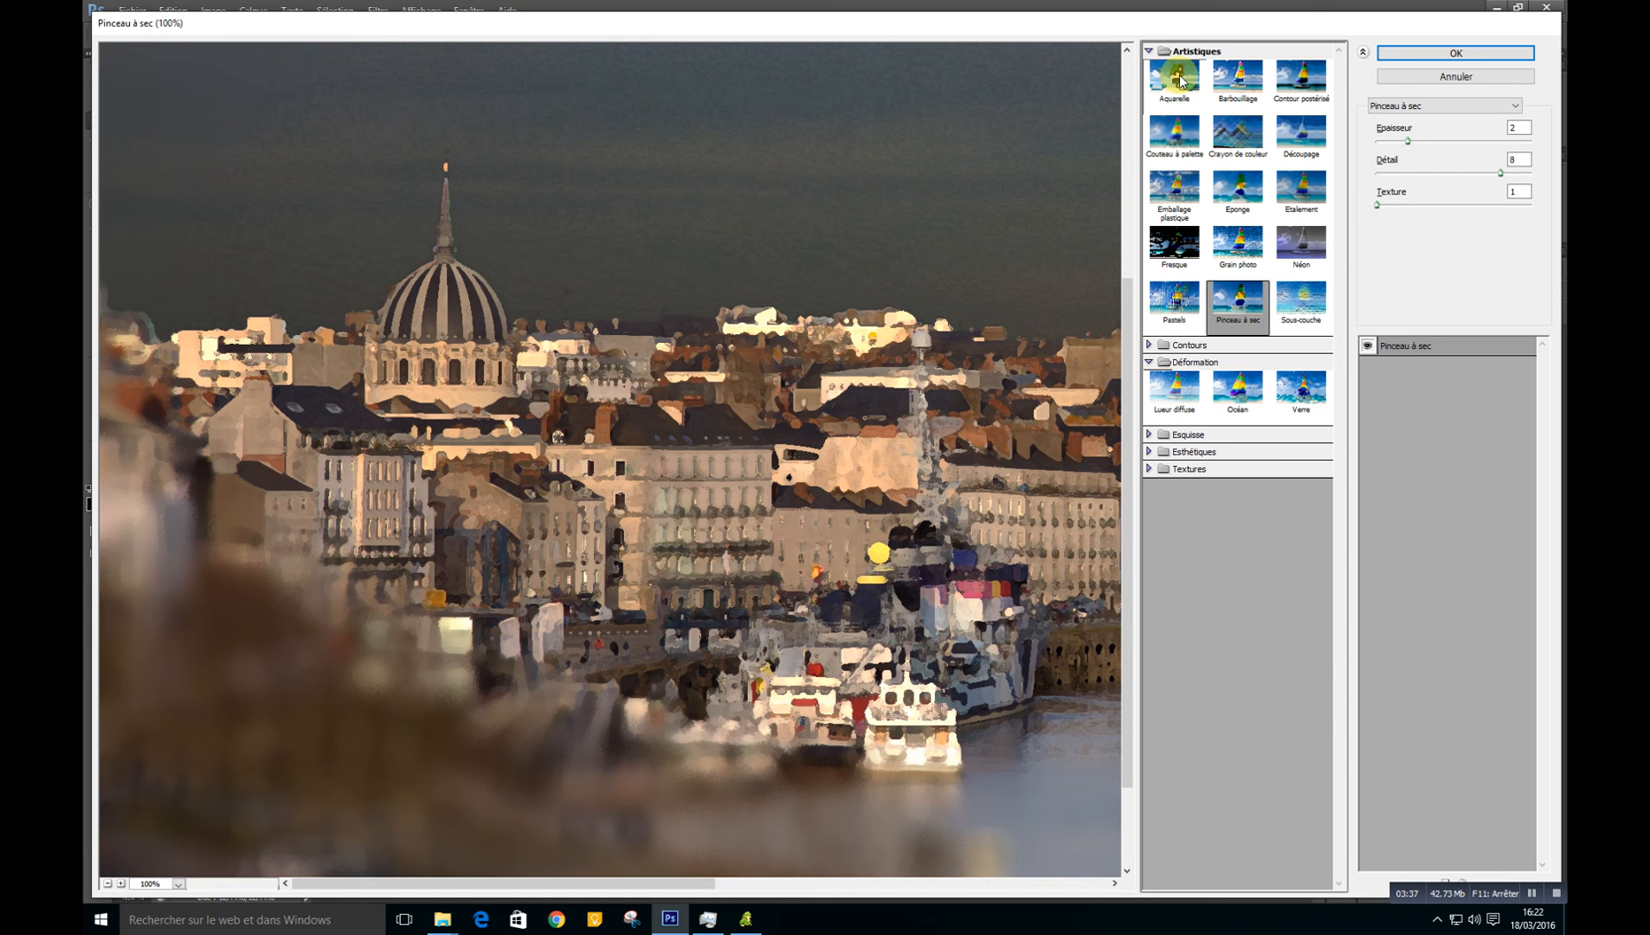
click(1435, 77)
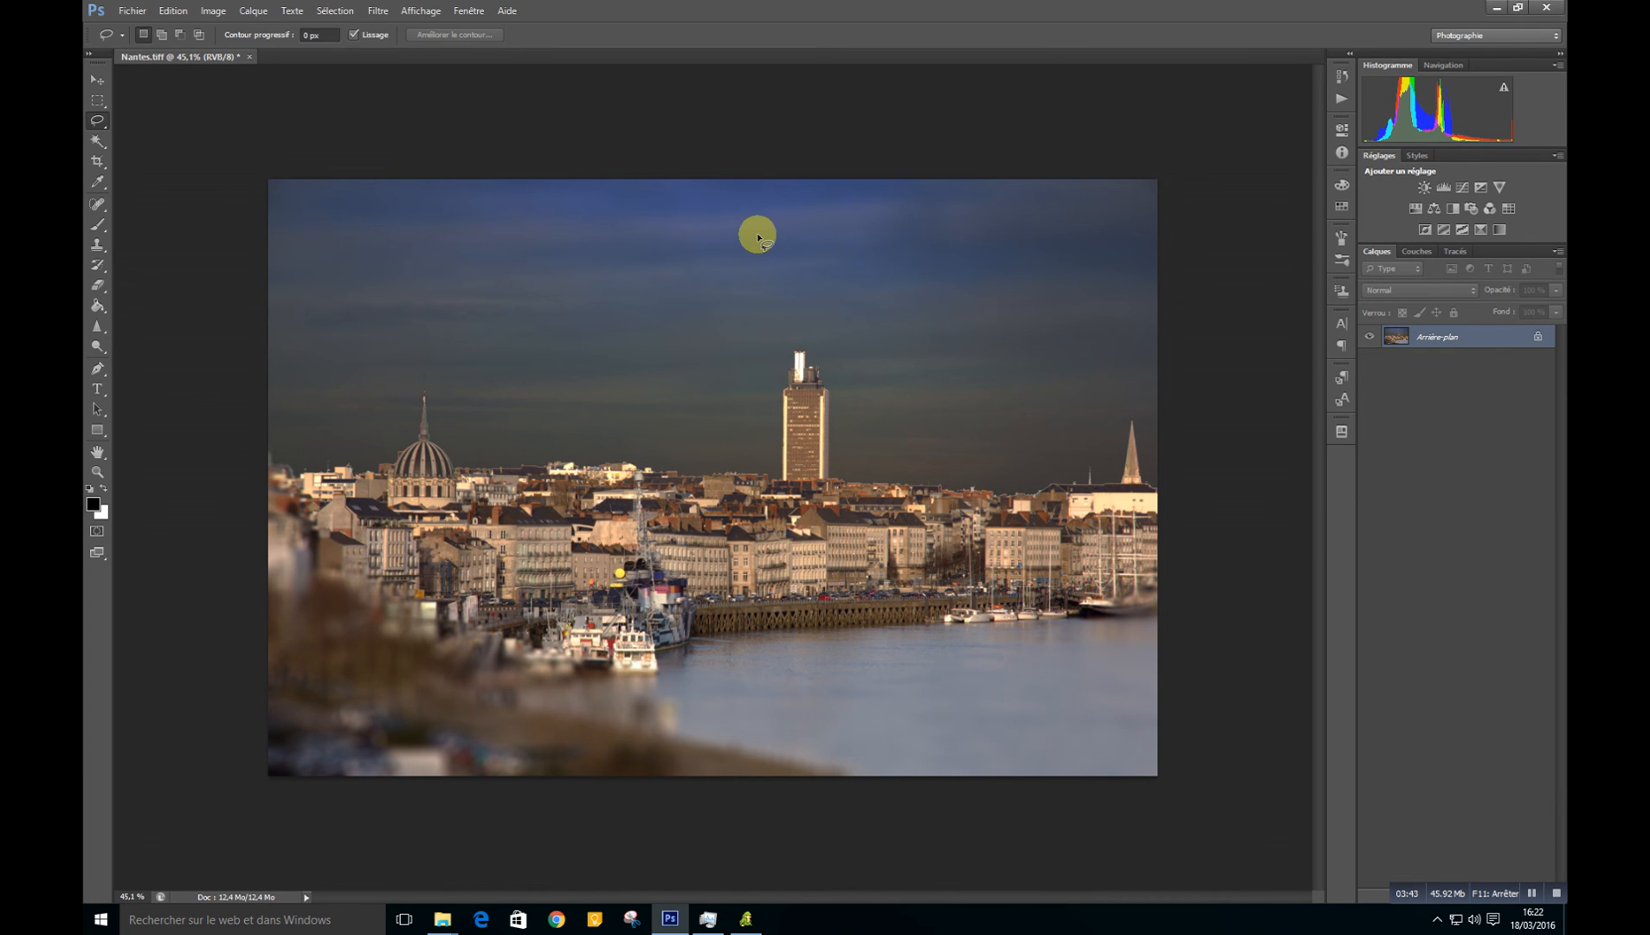